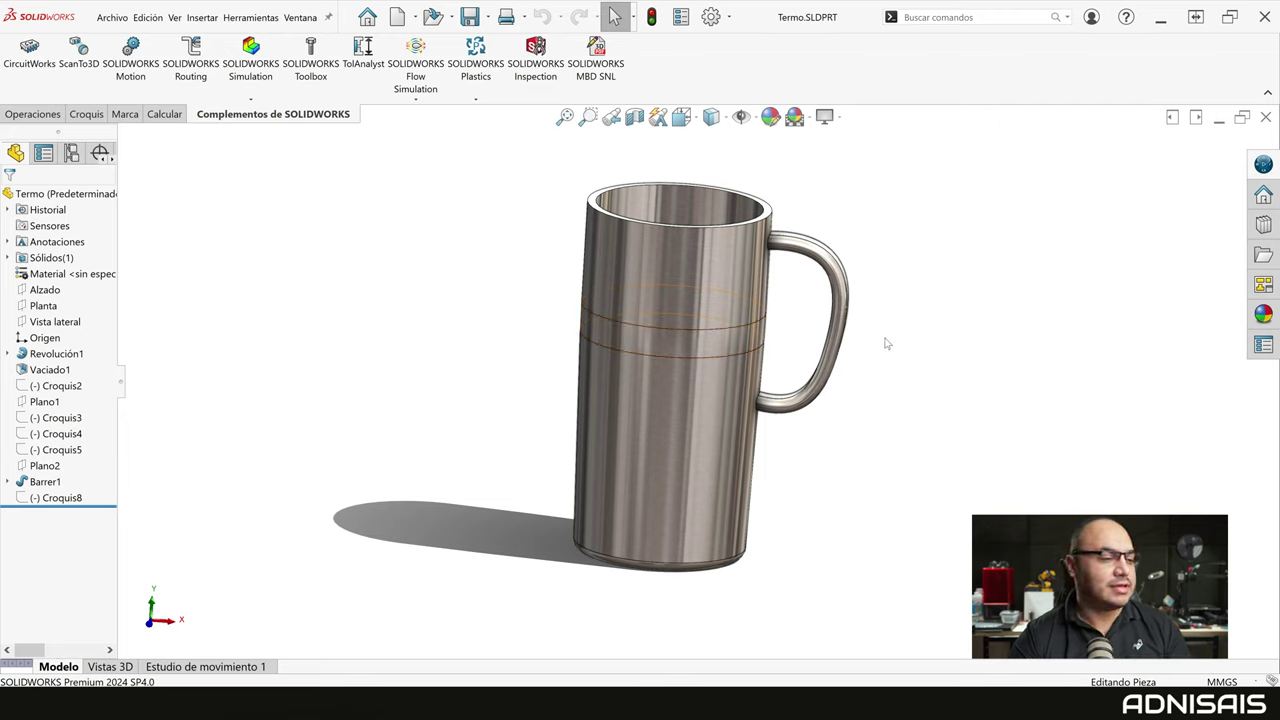
Turn the Termo mug view and bring up the Operaciones feature toolbar
{"action": "key", "text": "alt+Left"}
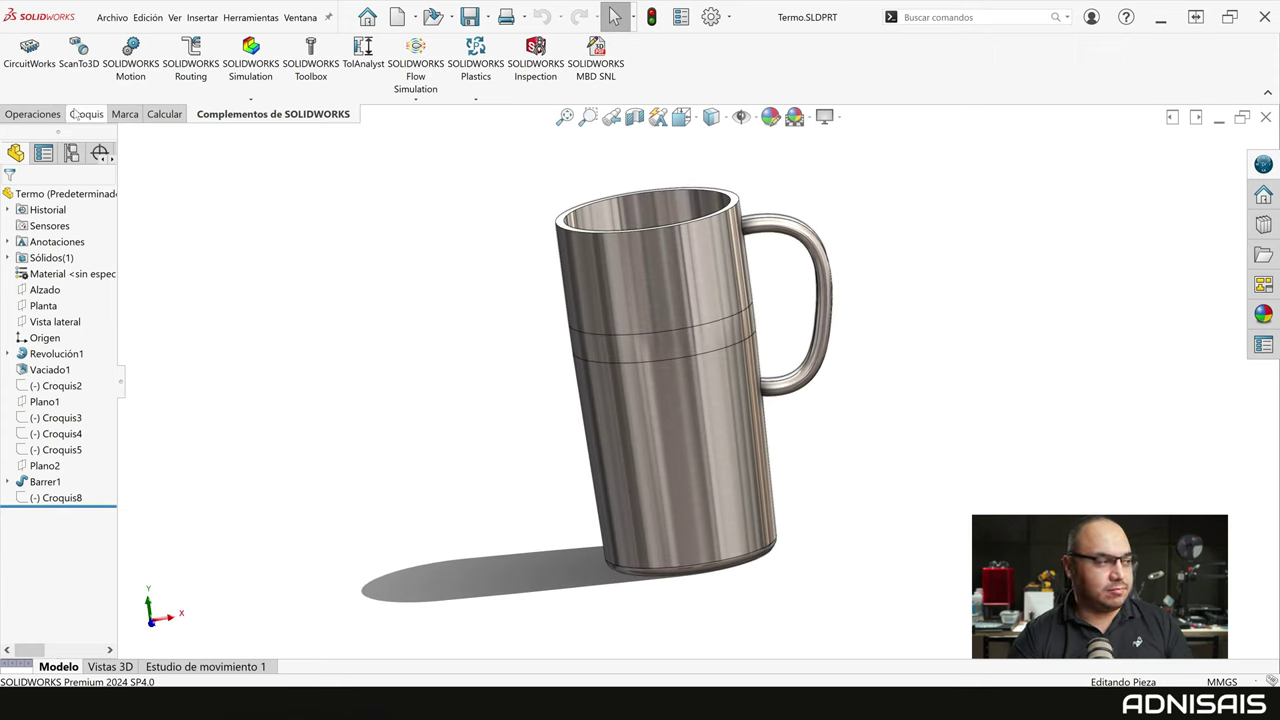
{"action": "left_click", "coordinate": [36, 114]}
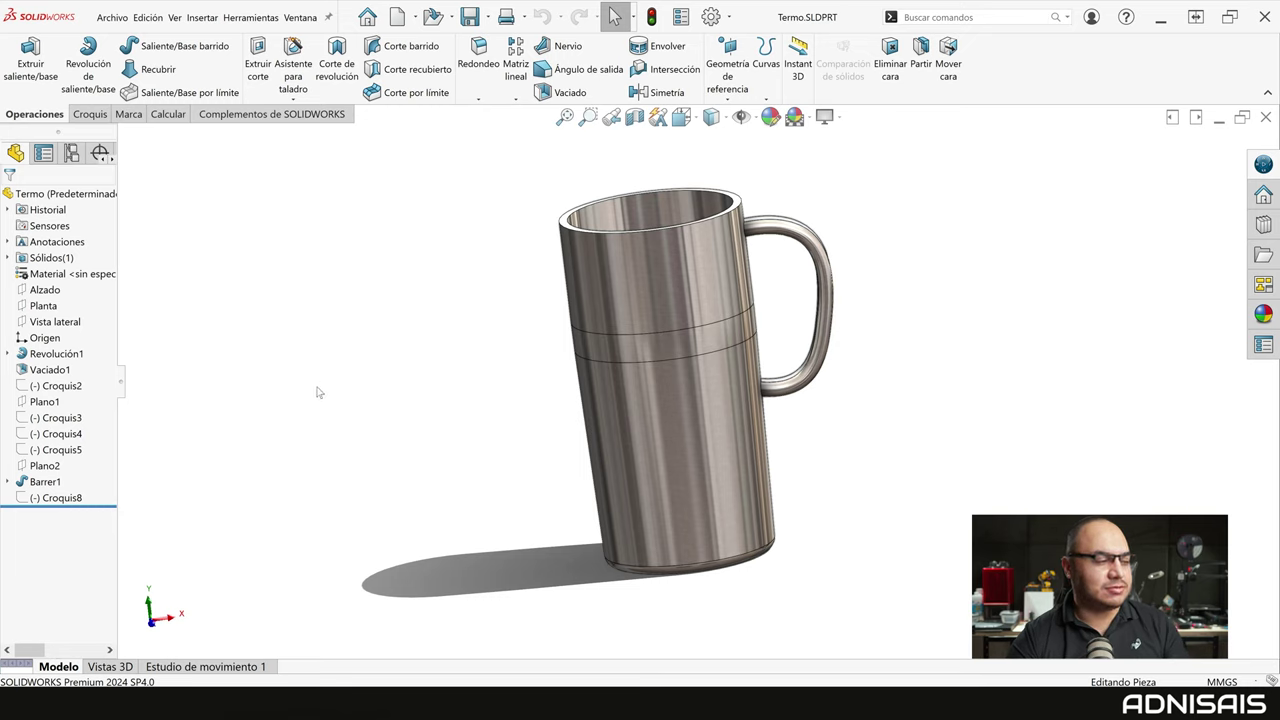
Select the ADNISAIS logo sketch Croquis2 and launch Envolver (Wrap) with it
{"action": "left_click", "coordinate": [62, 388]}
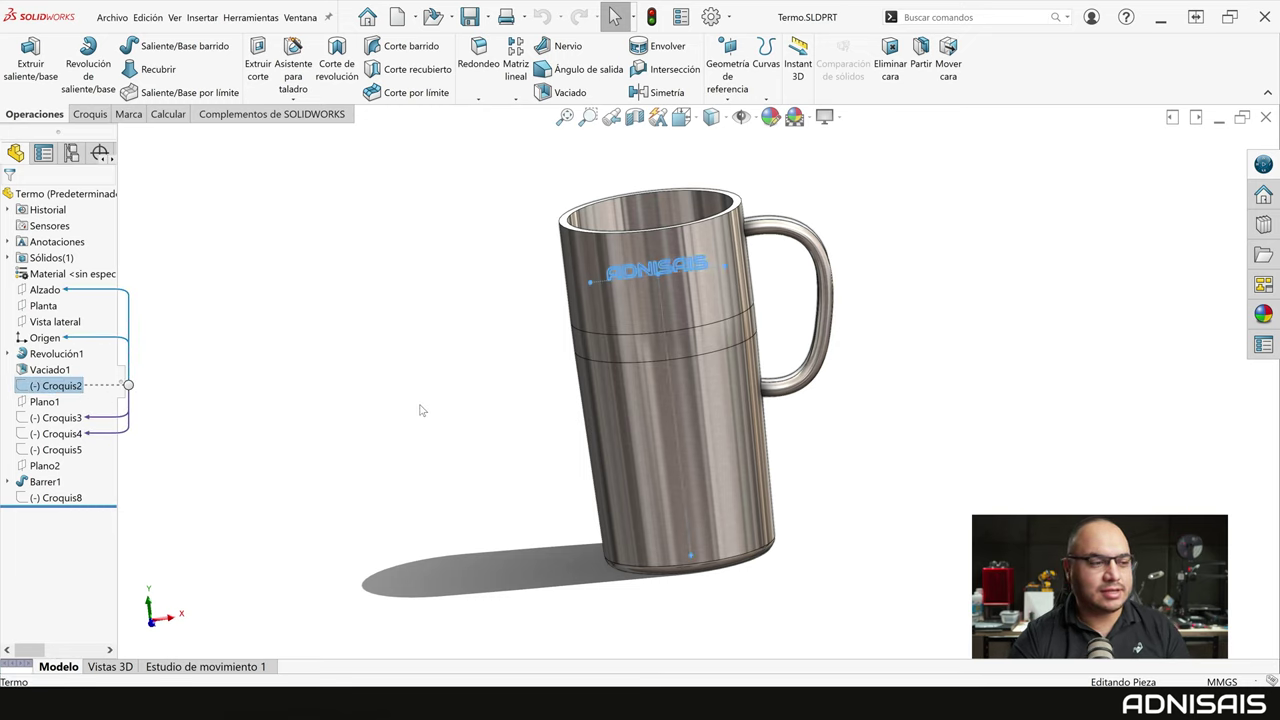
{"action": "middle_click_drag", "start_coordinate": [421, 410], "coordinate": [440, 405]}
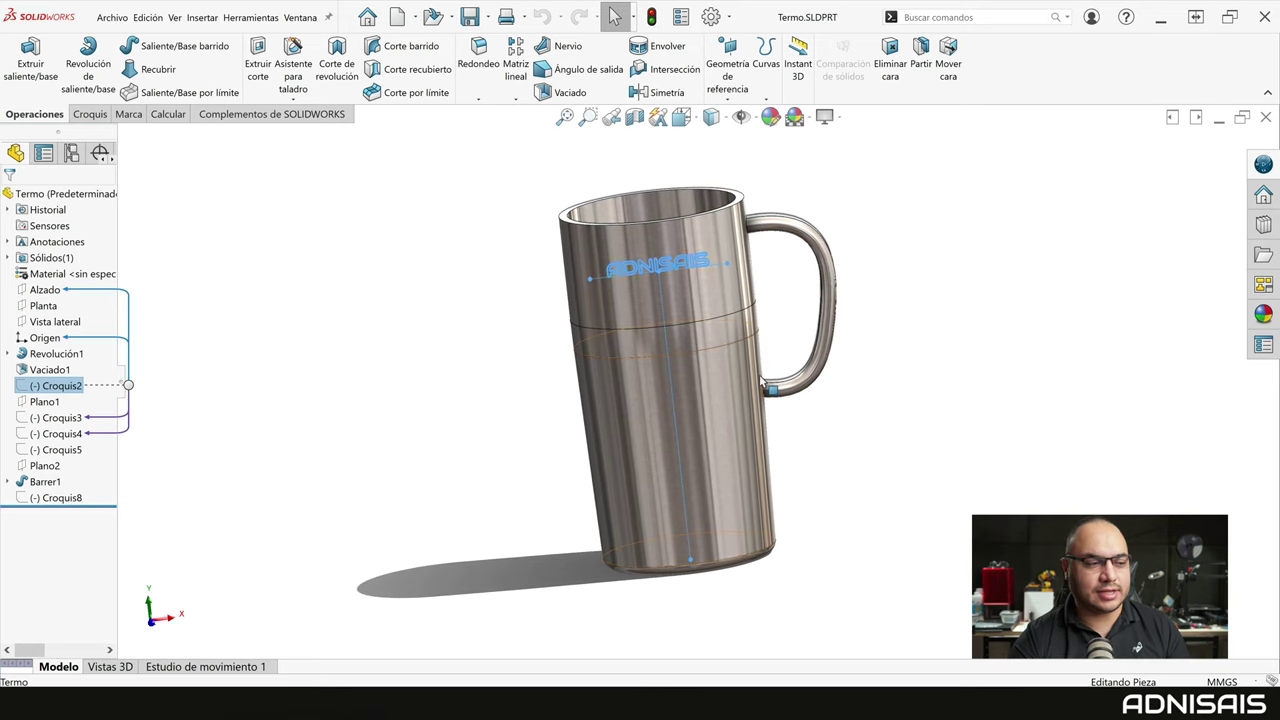
{"action": "middle_click_drag", "start_coordinate": [690, 250], "coordinate": [698, 293]}
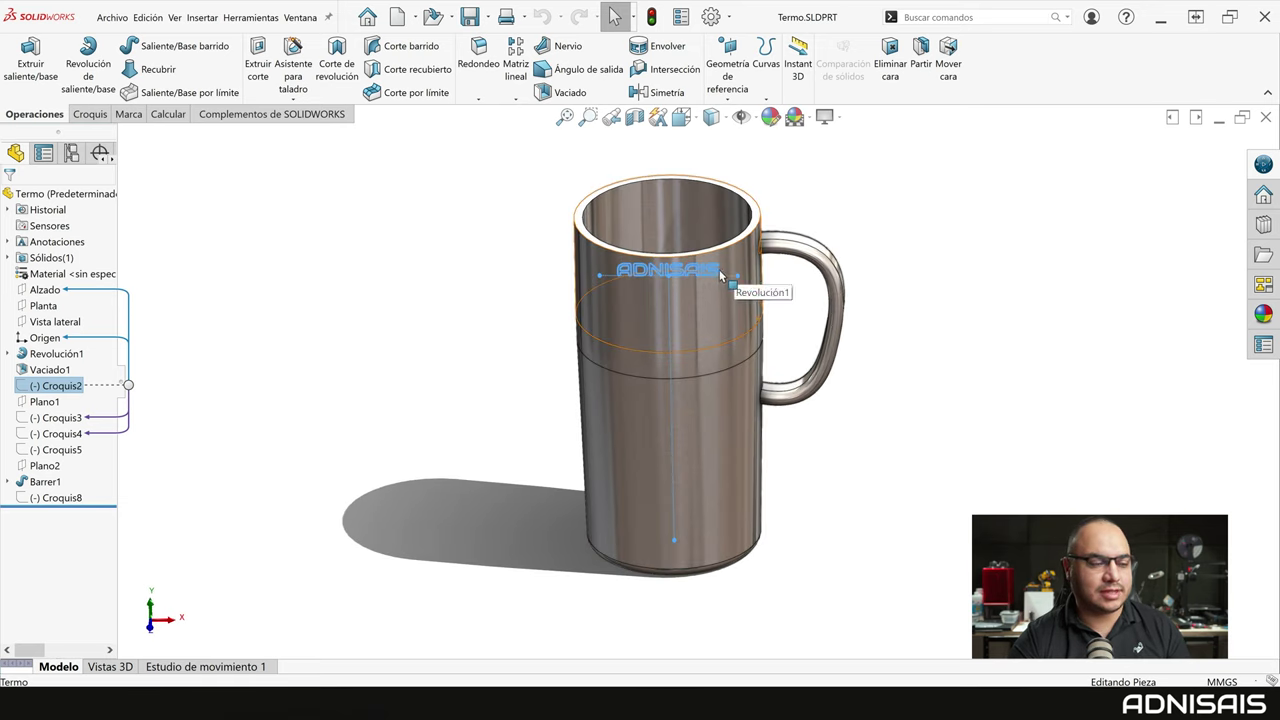
{"action": "left_click", "coordinate": [660, 46]}
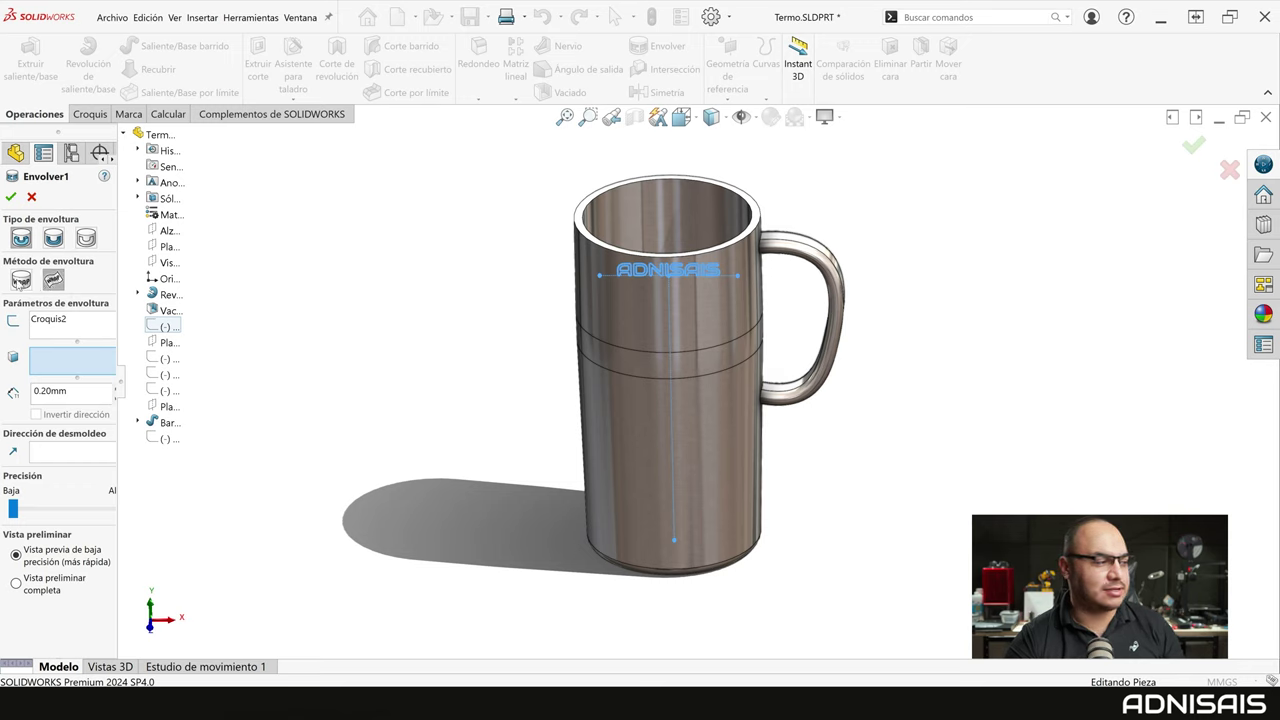
Set the wrap to the analytical method and target the mug's upper cylindrical face
{"action": "left_click", "coordinate": [20, 280]}
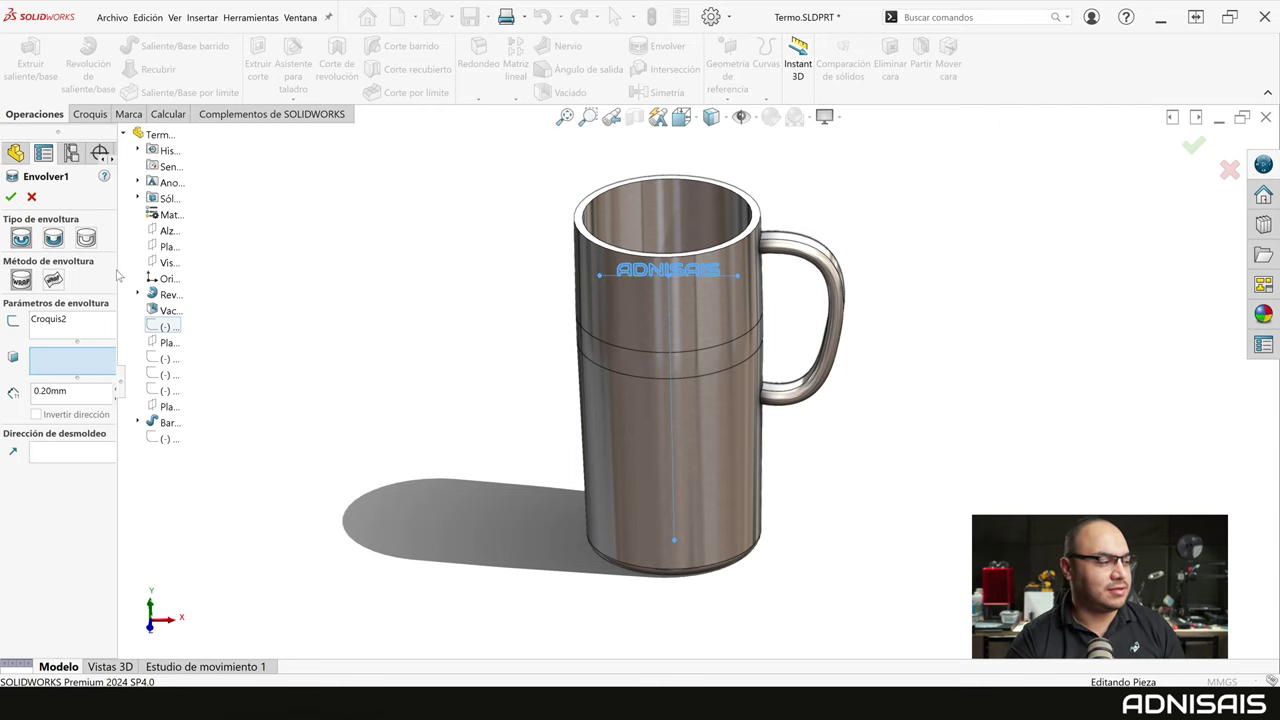
{"action": "left_click_drag", "start_coordinate": [117, 270], "coordinate": [152, 272]}
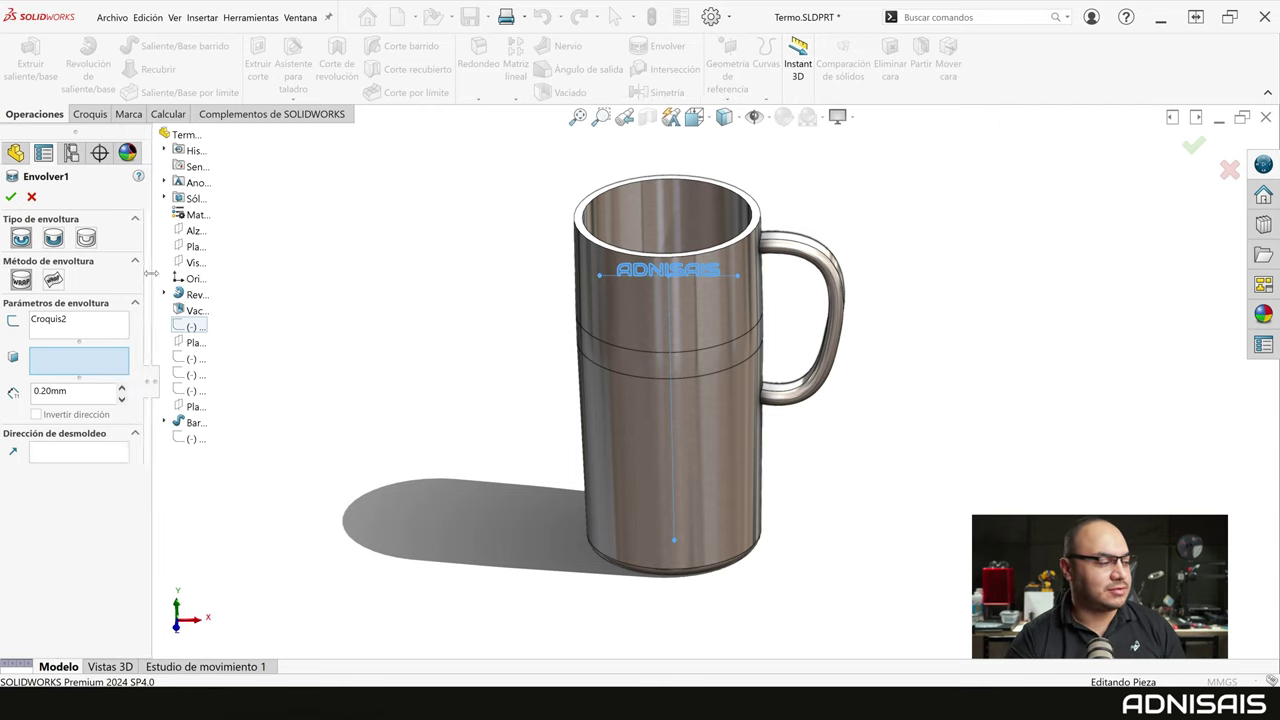
{"action": "left_click", "coordinate": [80, 333]}
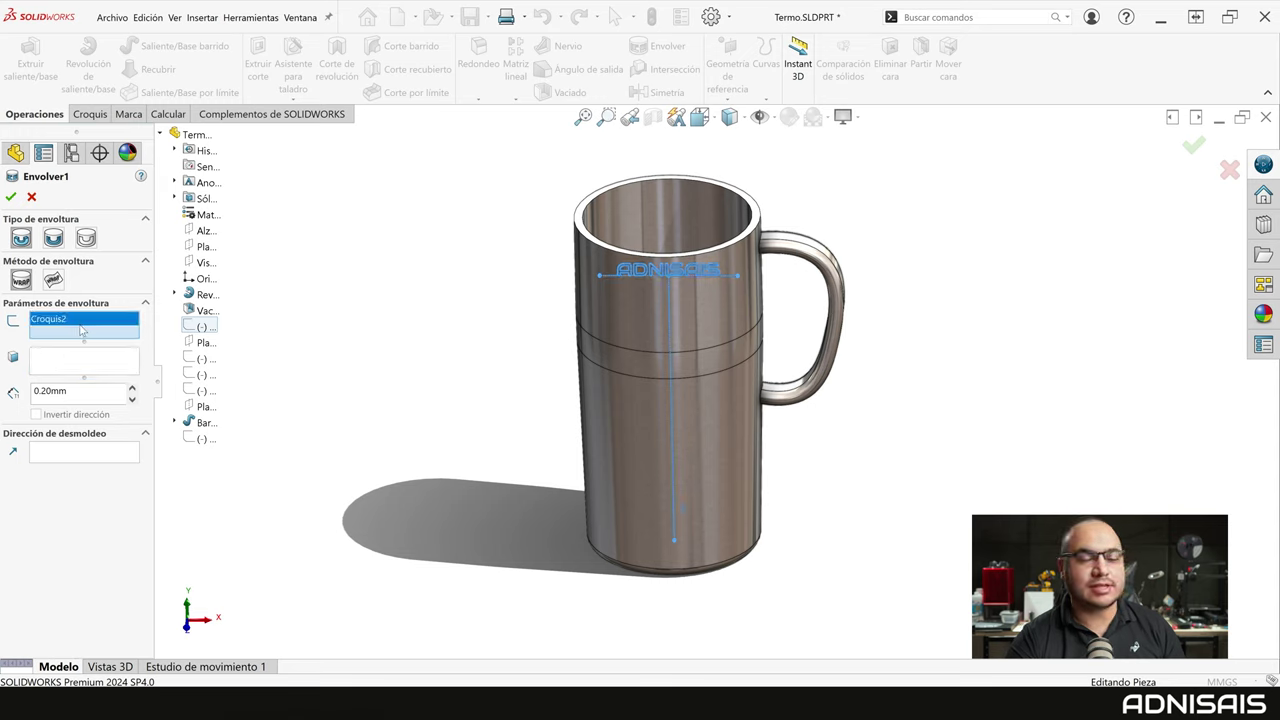
{"action": "left_click", "coordinate": [59, 367]}
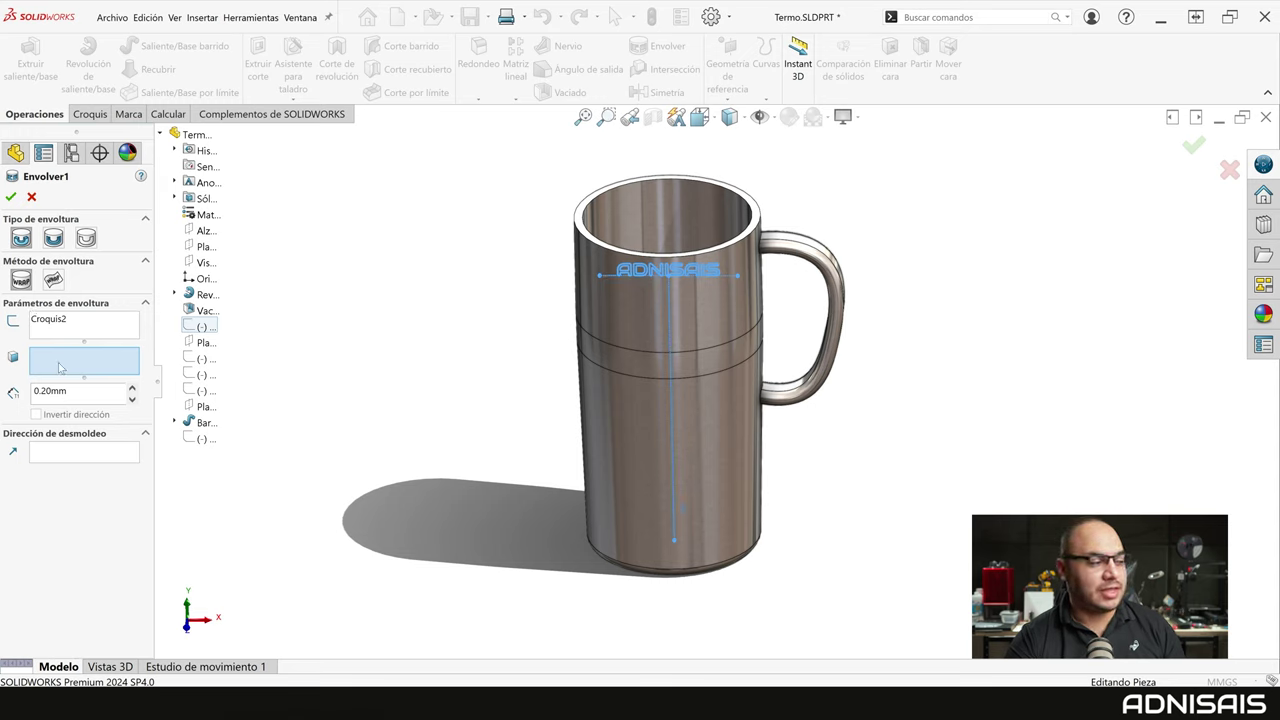
{"action": "left_click", "coordinate": [650, 312]}
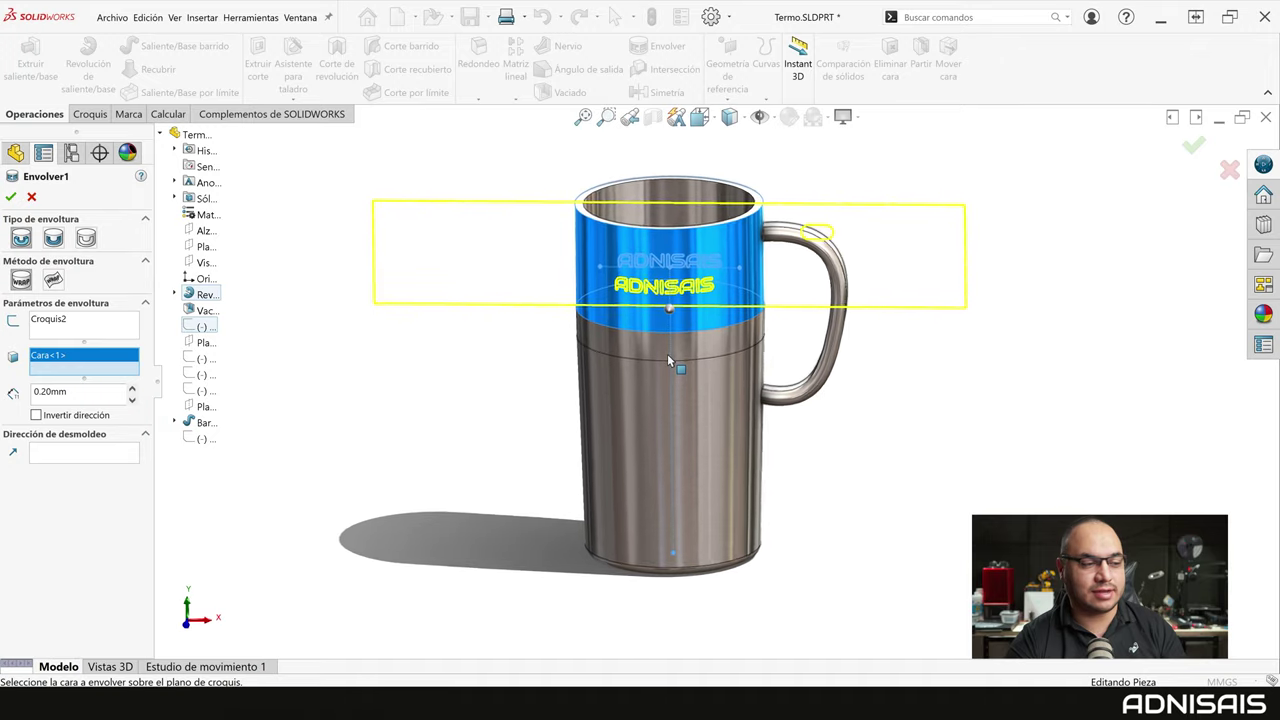
{"action": "scroll", "coordinate": [669, 361], "scroll_direction": "down", "scroll_amount": 2}
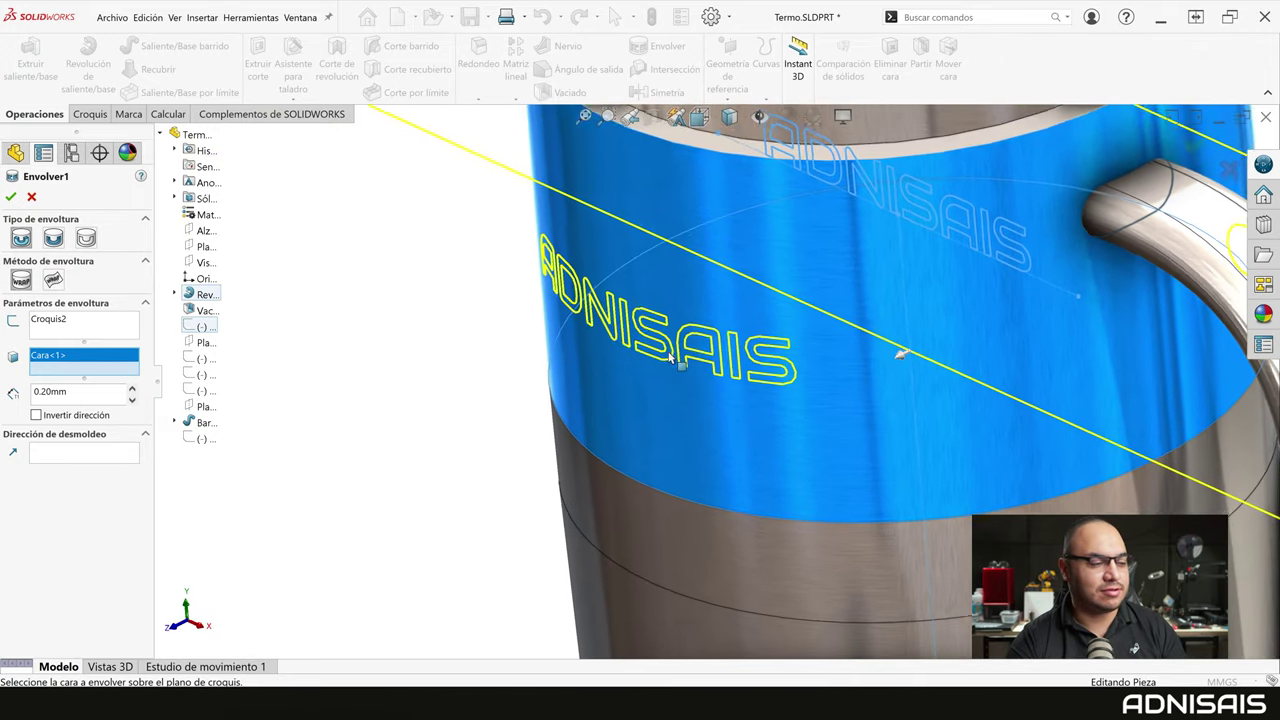
Inspect the 0.20 mm logo wrap preview from several angles and accept it as Envolver1
{"action": "middle_click_drag", "start_coordinate": [669, 361], "coordinate": [650, 375]}
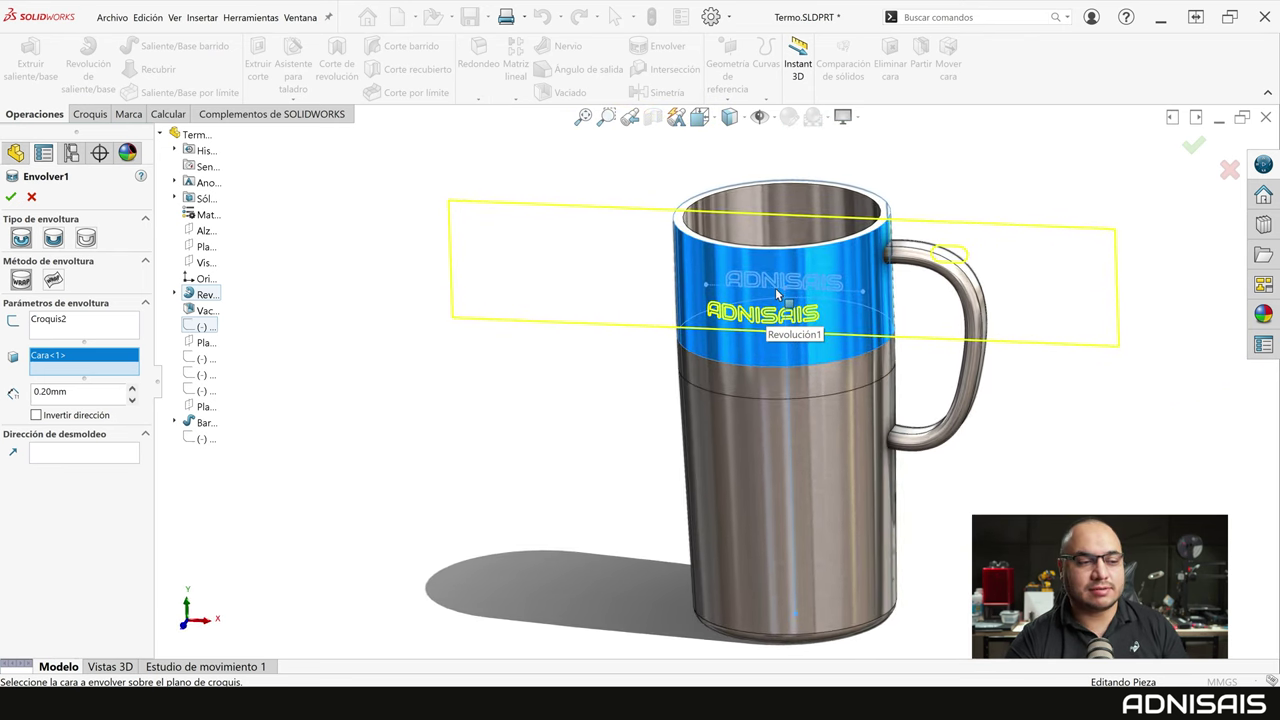
{"action": "key", "text": "ctrl+1"}
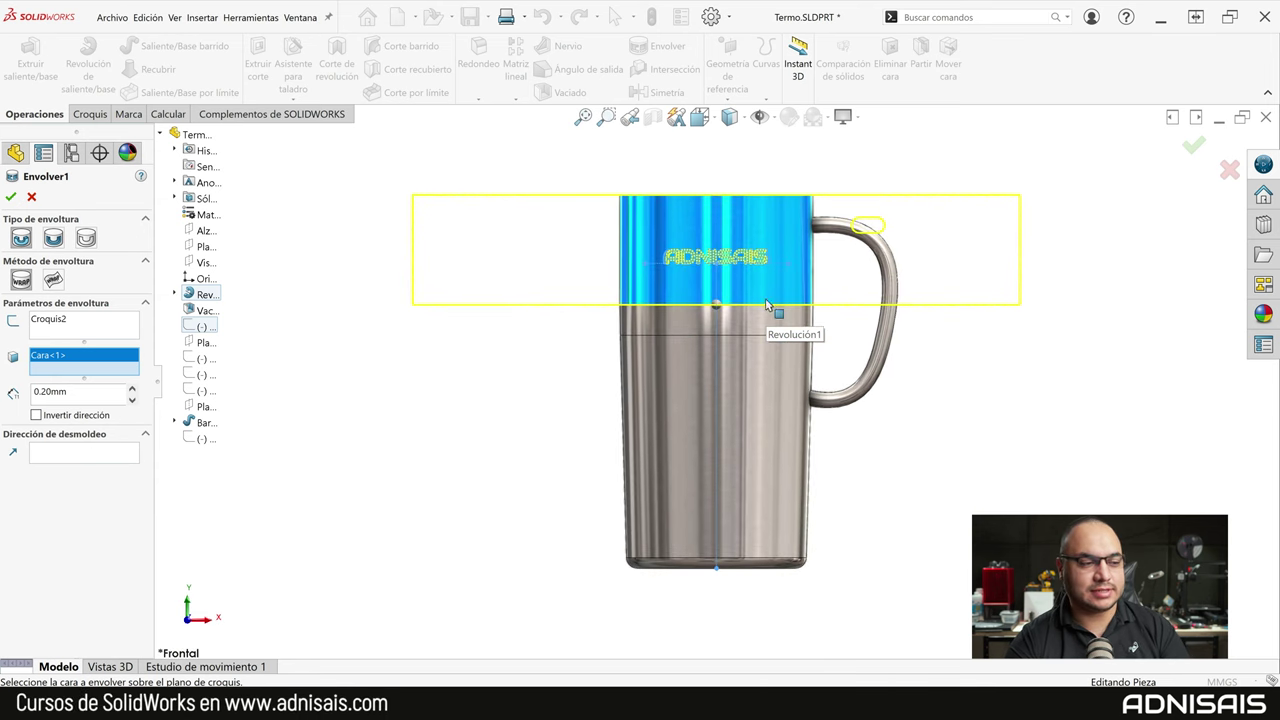
{"action": "scroll", "coordinate": [687, 268], "scroll_direction": "down", "scroll_amount": 3}
{"action": "scroll", "coordinate": [687, 268], "scroll_direction": "down", "scroll_amount": 2}
{"action": "scroll", "coordinate": [687, 268], "scroll_direction": "down", "scroll_amount": 2}
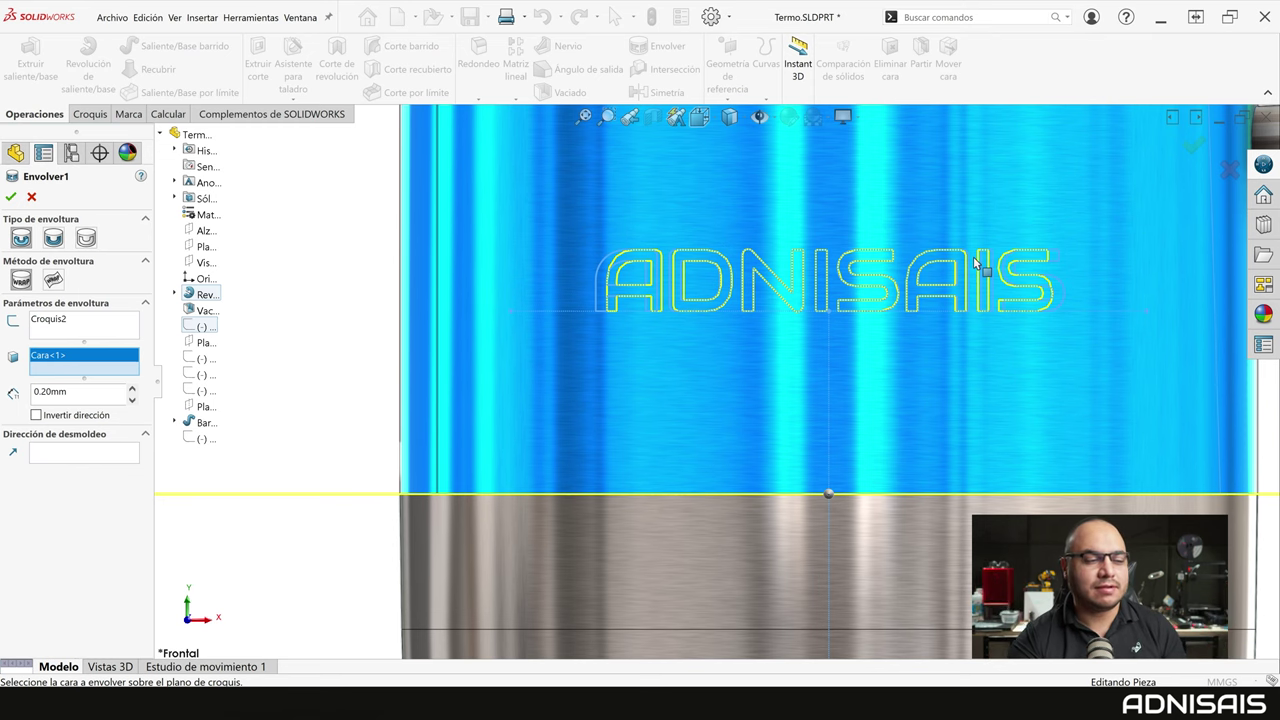
{"action": "scroll", "coordinate": [976, 262], "scroll_direction": "up", "scroll_amount": 4}
{"action": "scroll", "coordinate": [943, 291], "scroll_direction": "up", "scroll_amount": 3}
{"action": "scroll", "coordinate": [830, 350], "scroll_direction": "up", "scroll_amount": 1}
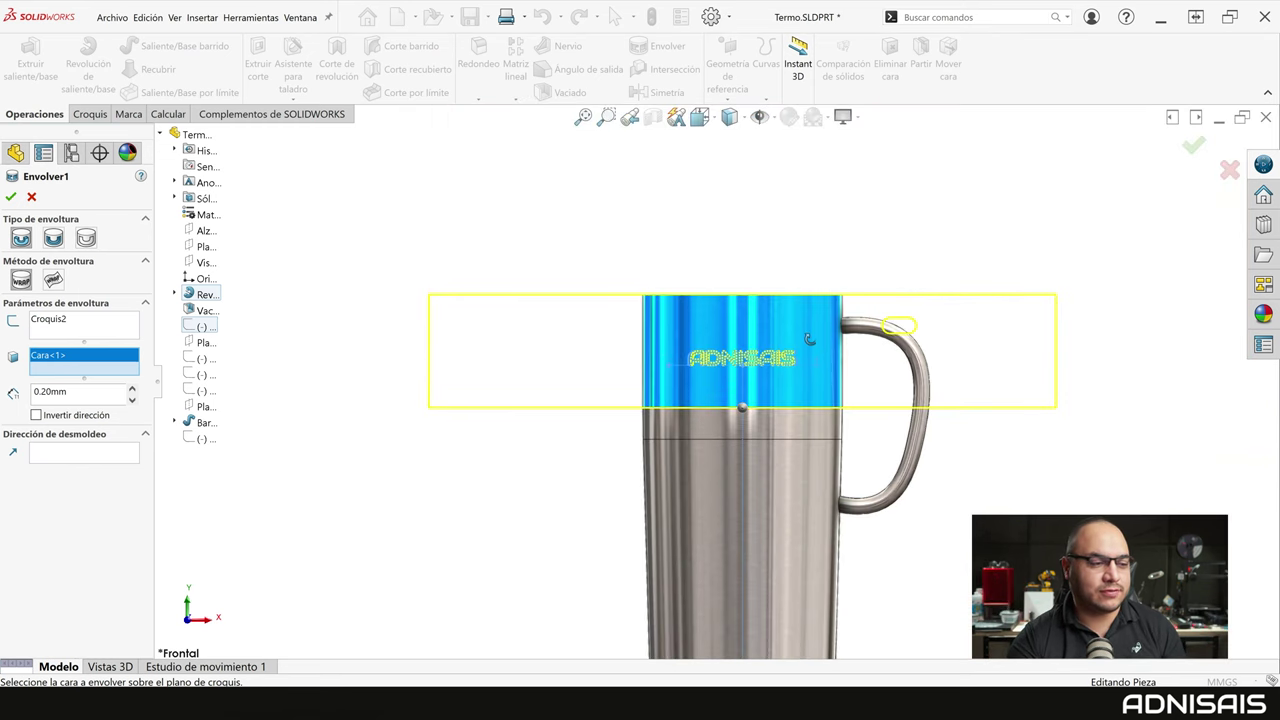
{"action": "middle_click_drag", "start_coordinate": [810, 340], "coordinate": [614, 320]}
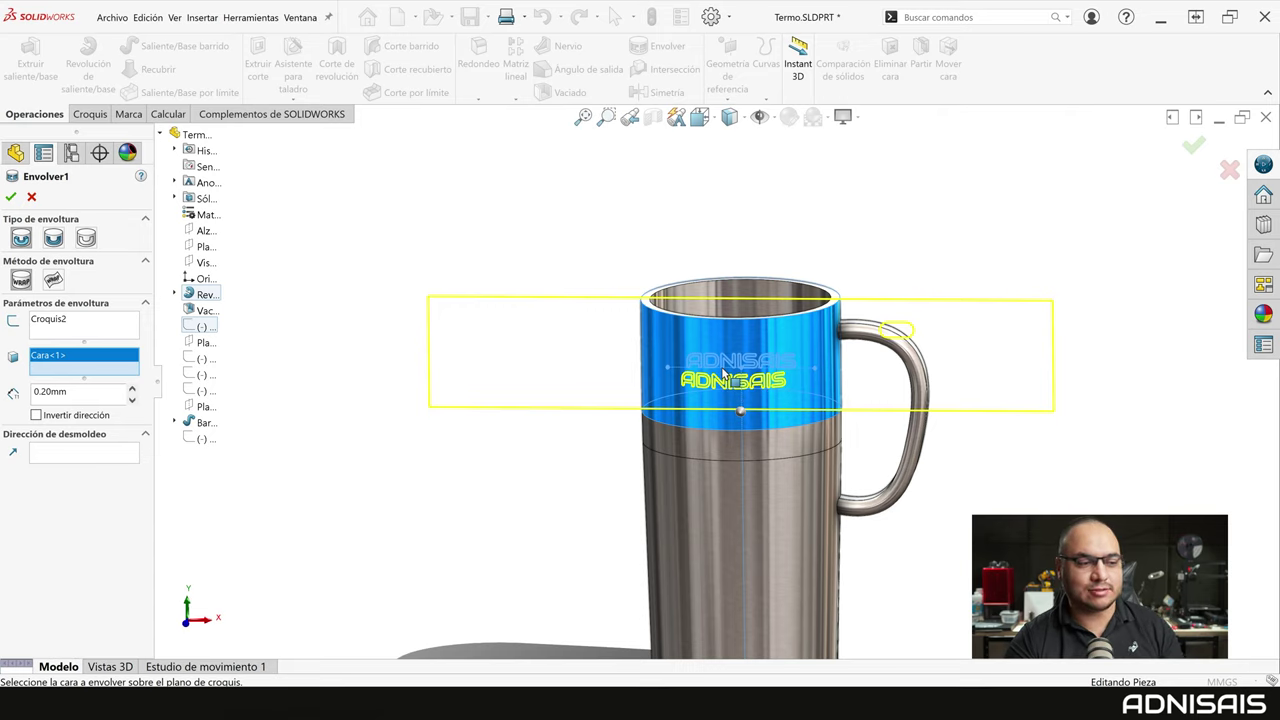
{"action": "key", "text": "Return"}
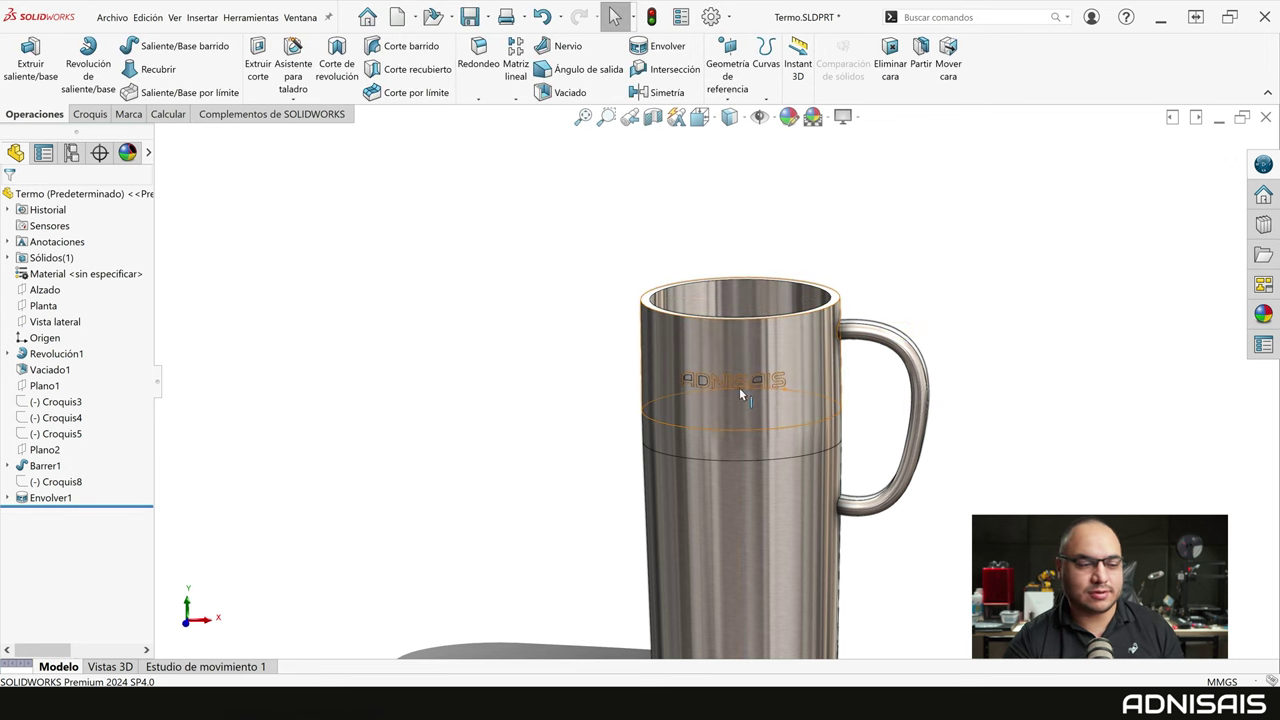
{"action": "scroll", "coordinate": [738, 391], "scroll_direction": "down", "scroll_amount": 2}
{"action": "scroll", "coordinate": [732, 388], "scroll_direction": "down", "scroll_amount": 3}
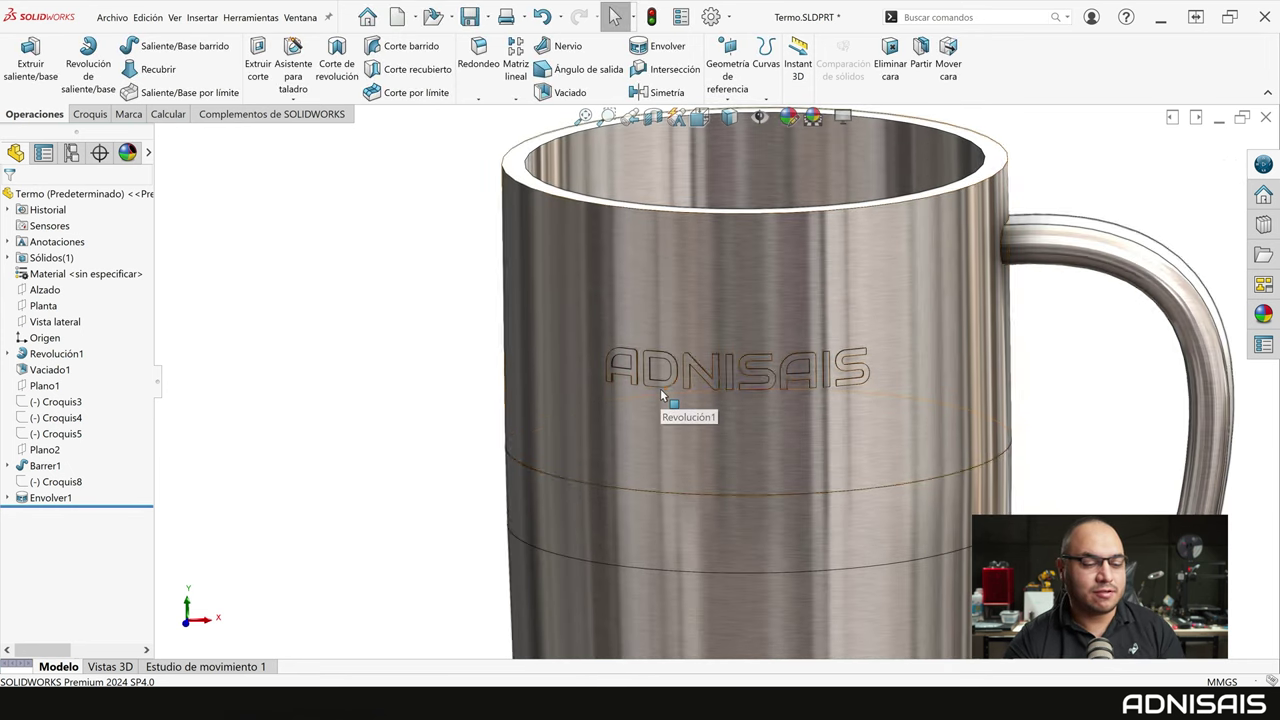
{"action": "scroll", "coordinate": [660, 388], "scroll_direction": "down", "scroll_amount": 1}
{"action": "scroll", "coordinate": [660, 388], "scroll_direction": "down", "scroll_amount": 2}
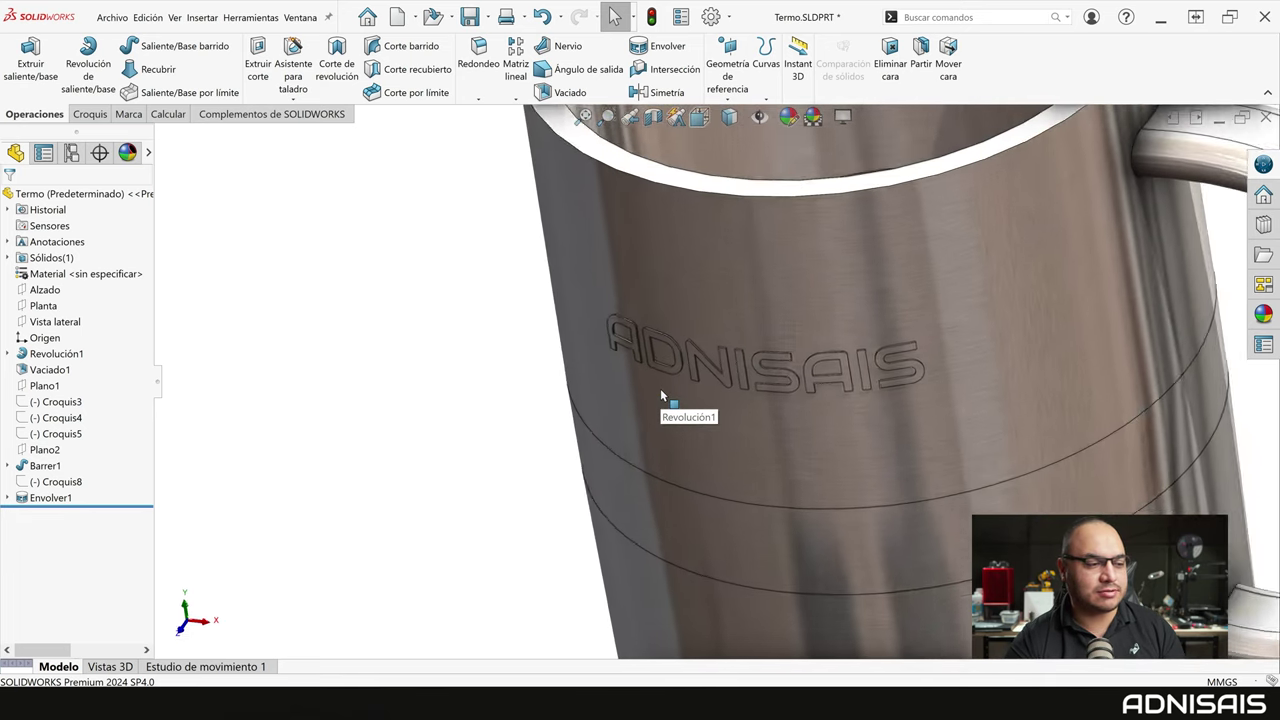
{"action": "scroll", "coordinate": [660, 388], "scroll_direction": "down", "scroll_amount": 2}
{"action": "scroll", "coordinate": [650, 383], "scroll_direction": "down", "scroll_amount": 2}
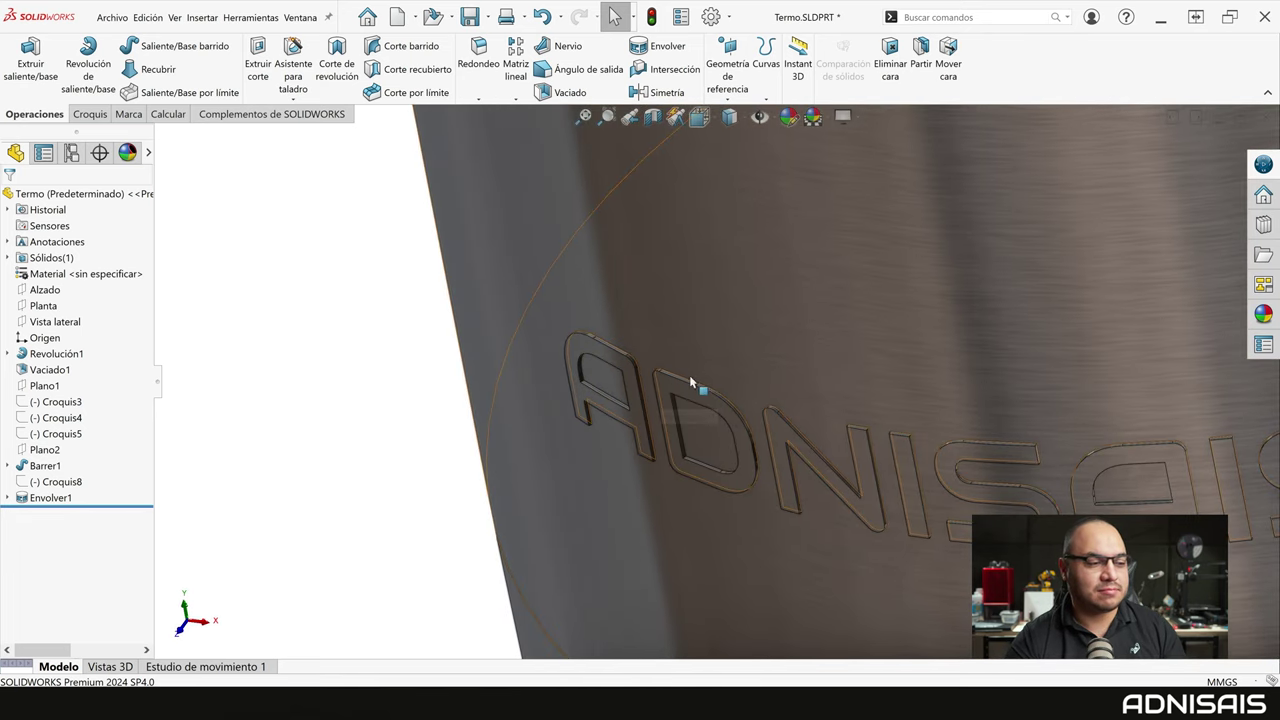
{"action": "scroll", "coordinate": [909, 407], "scroll_direction": "up", "scroll_amount": 2}
{"action": "scroll", "coordinate": [910, 410], "scroll_direction": "up", "scroll_amount": 1}
{"action": "scroll", "coordinate": [880, 406], "scroll_direction": "up", "scroll_amount": 1}
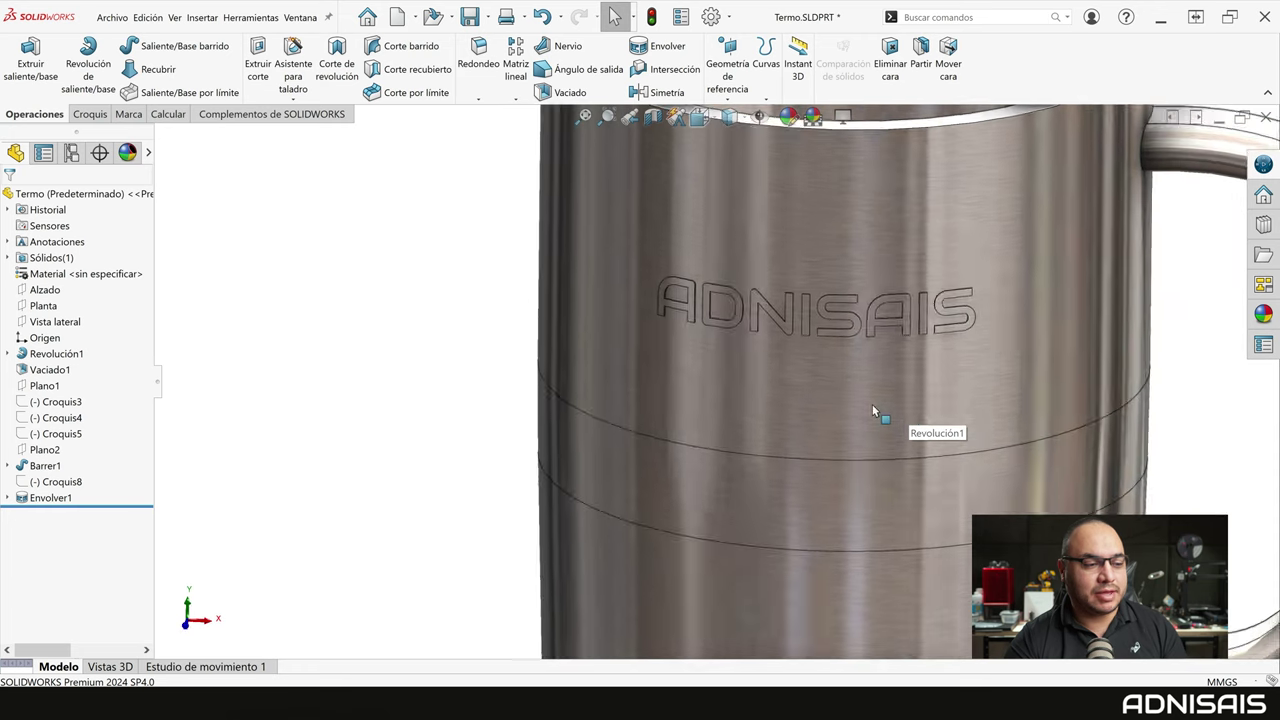
{"action": "scroll", "coordinate": [850, 402], "scroll_direction": "up", "scroll_amount": 1}
{"action": "scroll", "coordinate": [853, 396], "scroll_direction": "up", "scroll_amount": 2}
{"action": "key", "text": "ctrl+5"}
{"action": "scroll", "coordinate": [543, 611], "scroll_direction": "down", "scroll_amount": 1}
{"action": "scroll", "coordinate": [519, 536], "scroll_direction": "down", "scroll_amount": 2}
{"action": "scroll", "coordinate": [519, 536], "scroll_direction": "down", "scroll_amount": 2}
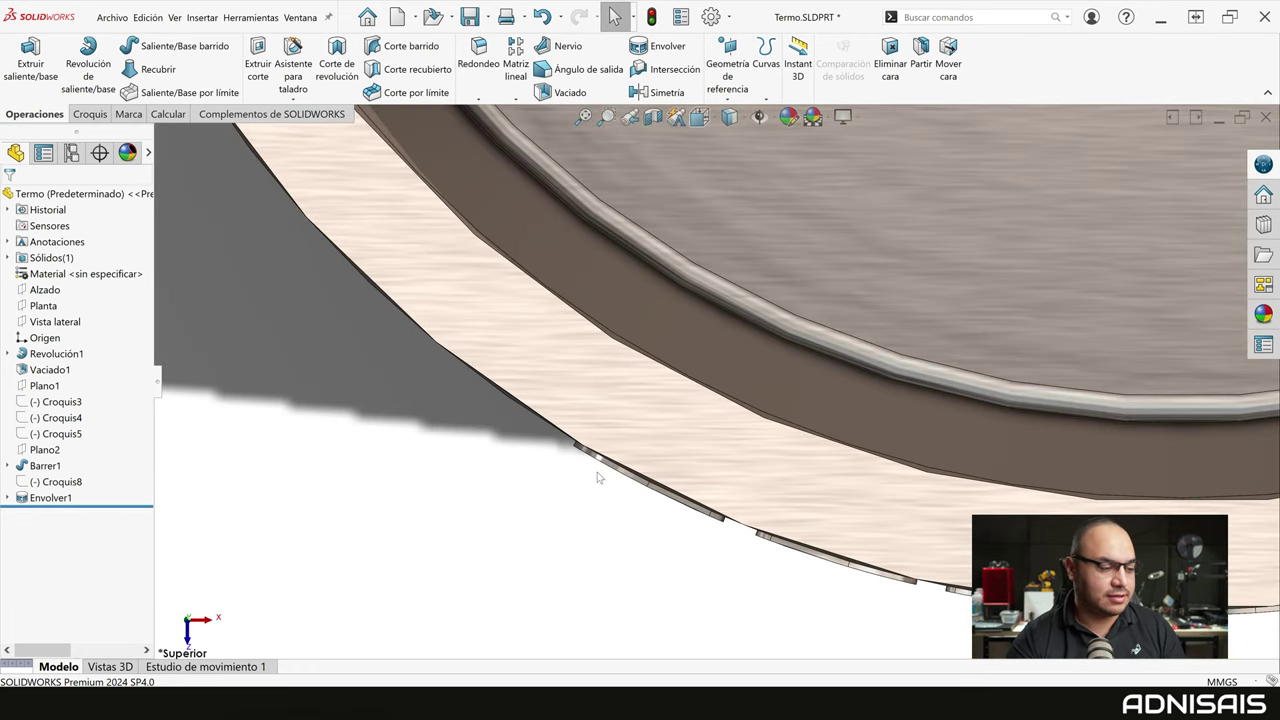
{"action": "scroll", "coordinate": [591, 478], "scroll_direction": "down", "scroll_amount": 2}
{"action": "scroll", "coordinate": [605, 420], "scroll_direction": "down", "scroll_amount": 2}
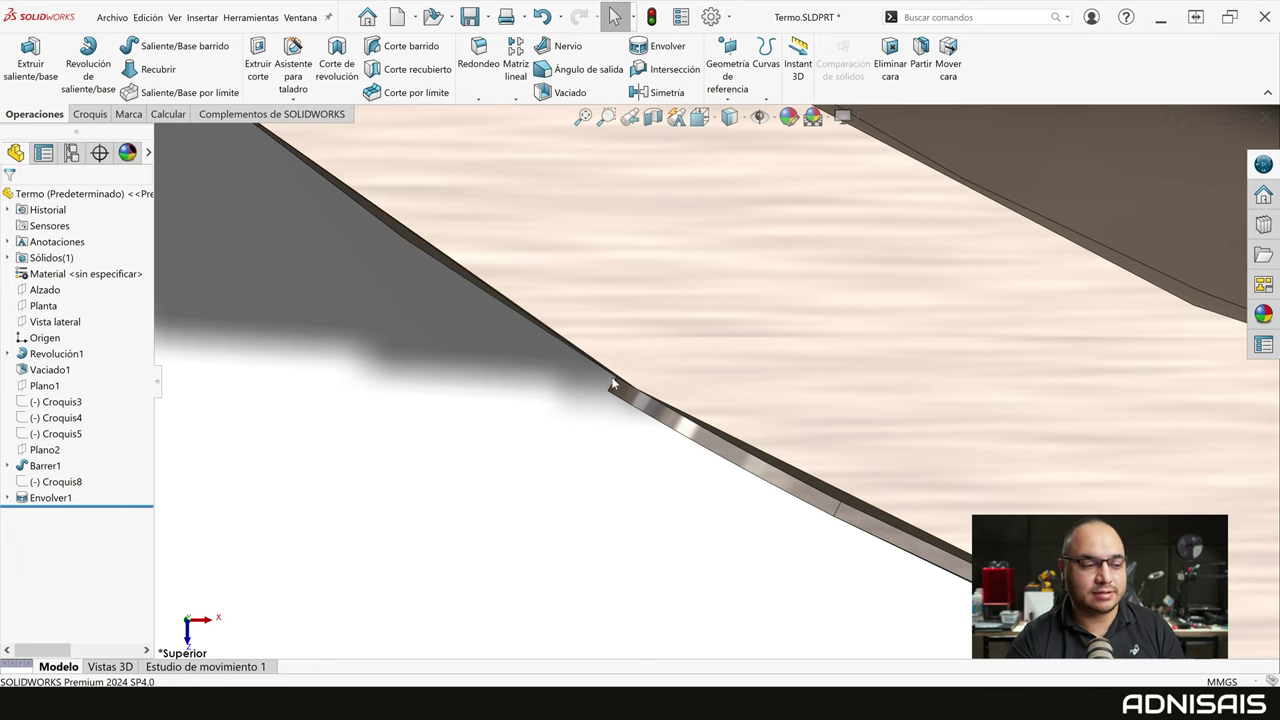
{"action": "scroll", "coordinate": [637, 432], "scroll_direction": "up", "scroll_amount": 5}
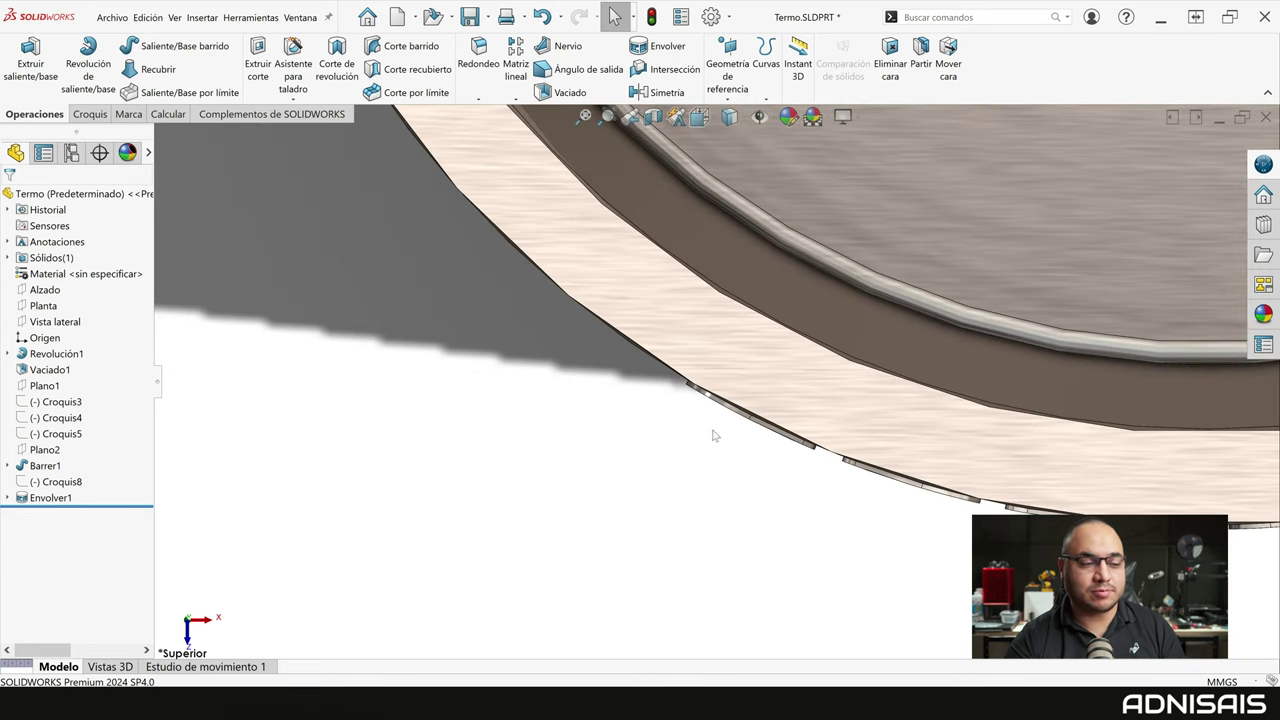
{"action": "scroll", "coordinate": [711, 431], "scroll_direction": "up", "scroll_amount": 3}
{"action": "scroll", "coordinate": [863, 463], "scroll_direction": "up", "scroll_amount": 2}
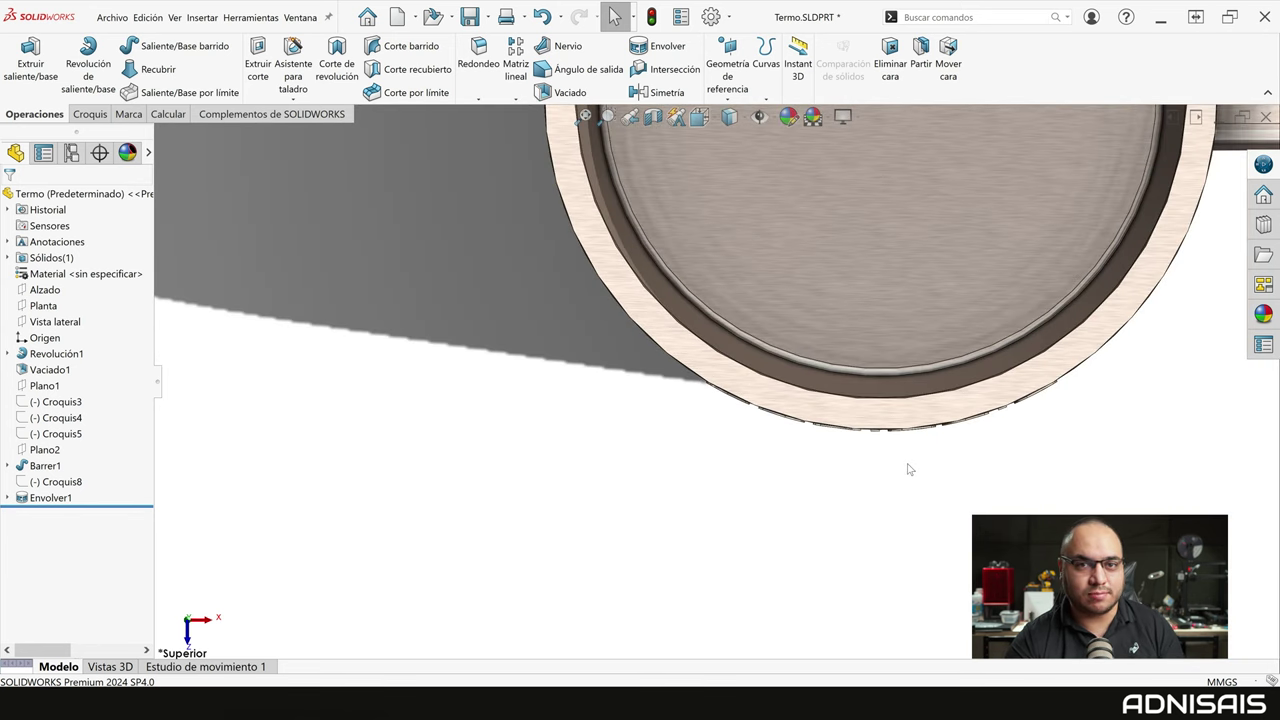
{"action": "scroll", "coordinate": [899, 467], "scroll_direction": "up", "scroll_amount": 2}
{"action": "middle_click_drag", "start_coordinate": [897, 463], "coordinate": [897, 380]}
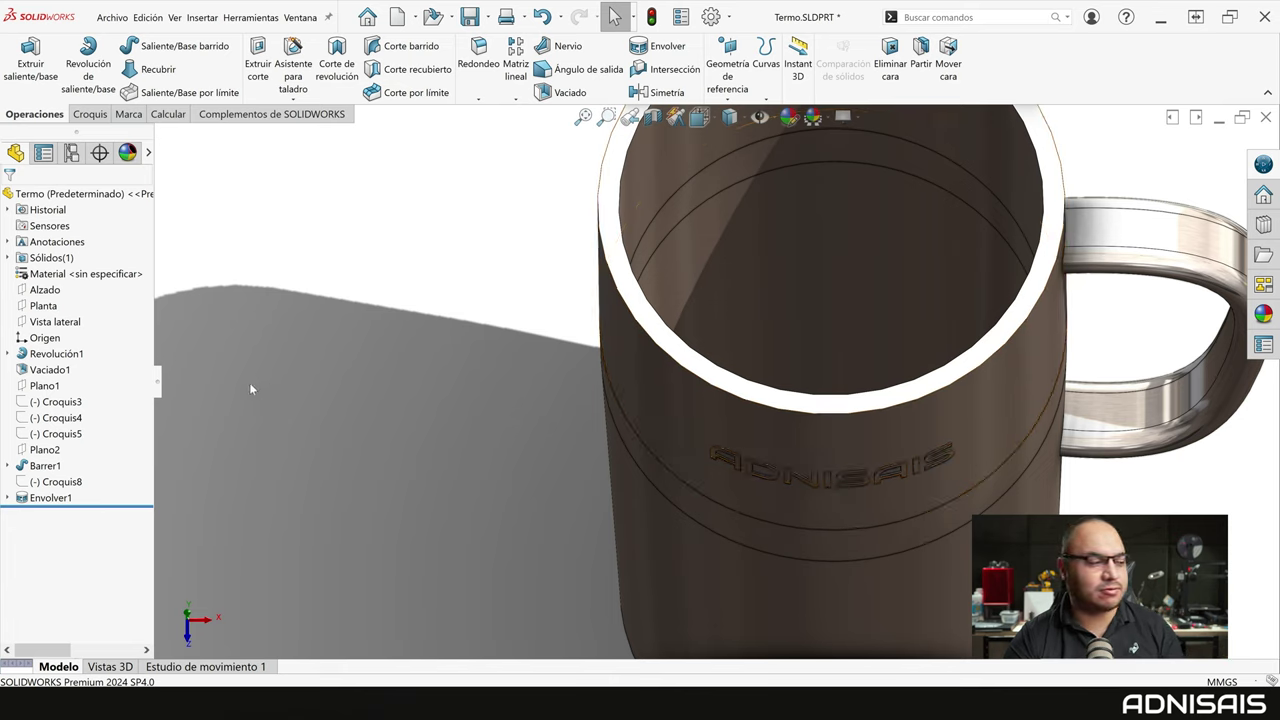
Edit Envolver1 so its pull direction (Dirección de desmoldeo) is the Alzado plane
{"action": "left_click", "coordinate": [45, 497]}
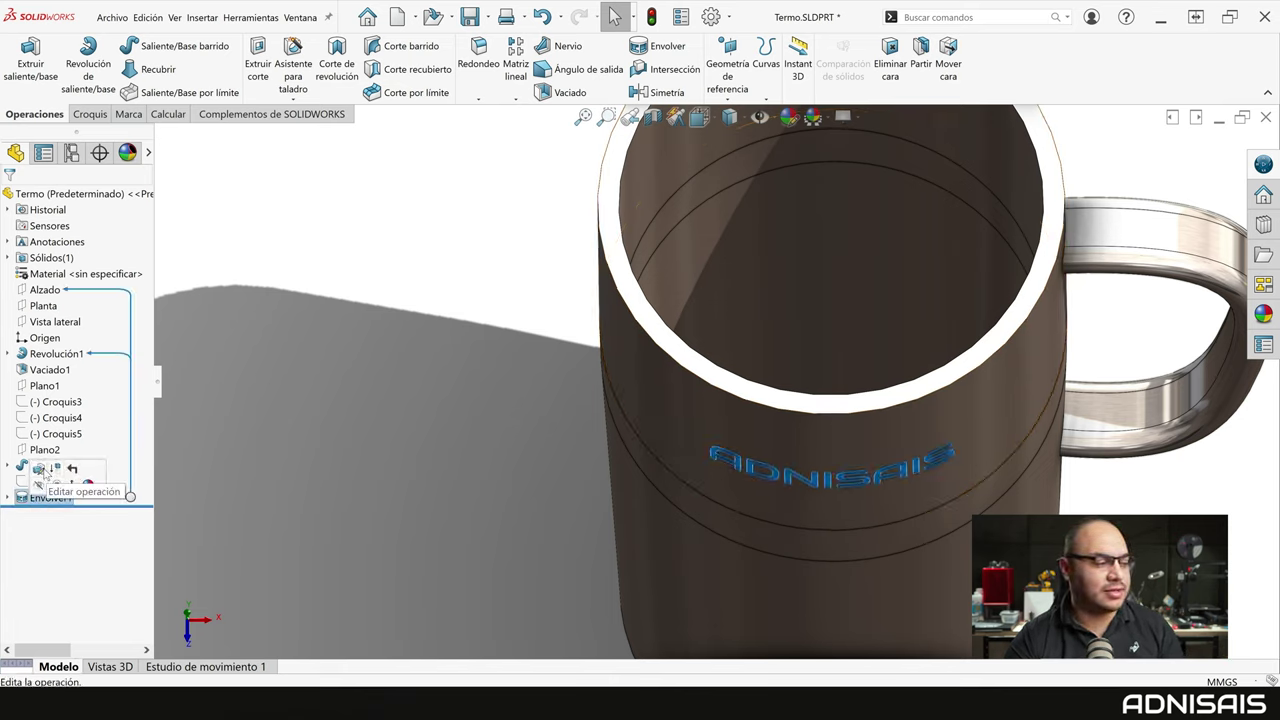
{"action": "left_click", "coordinate": [48, 475]}
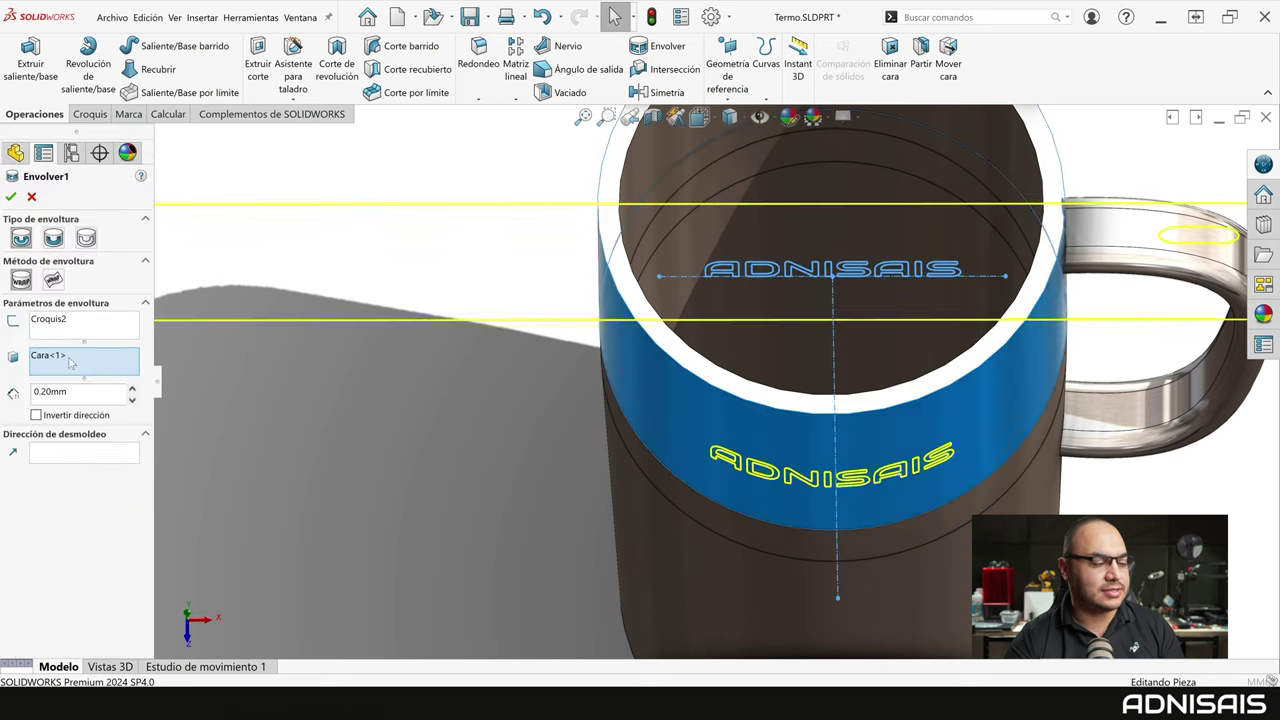
{"action": "left_click", "coordinate": [85, 456]}
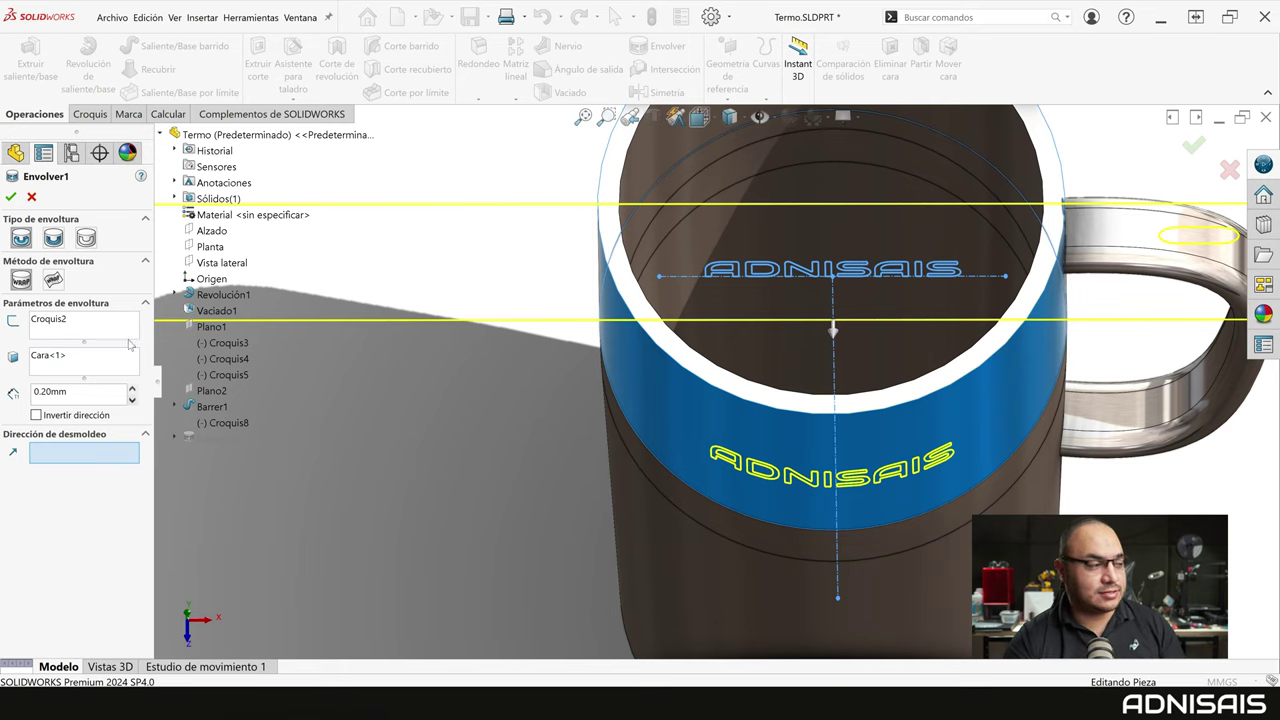
{"action": "left_click", "coordinate": [211, 231]}
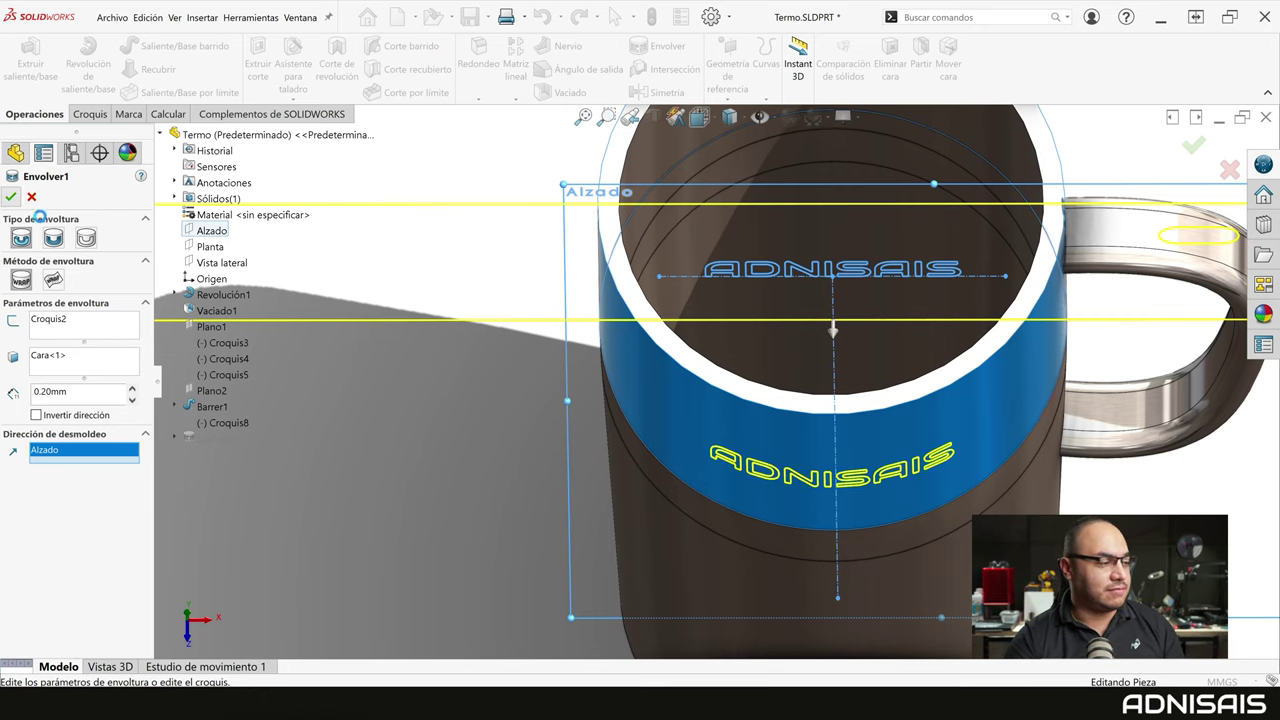
{"action": "left_click", "coordinate": [10, 196]}
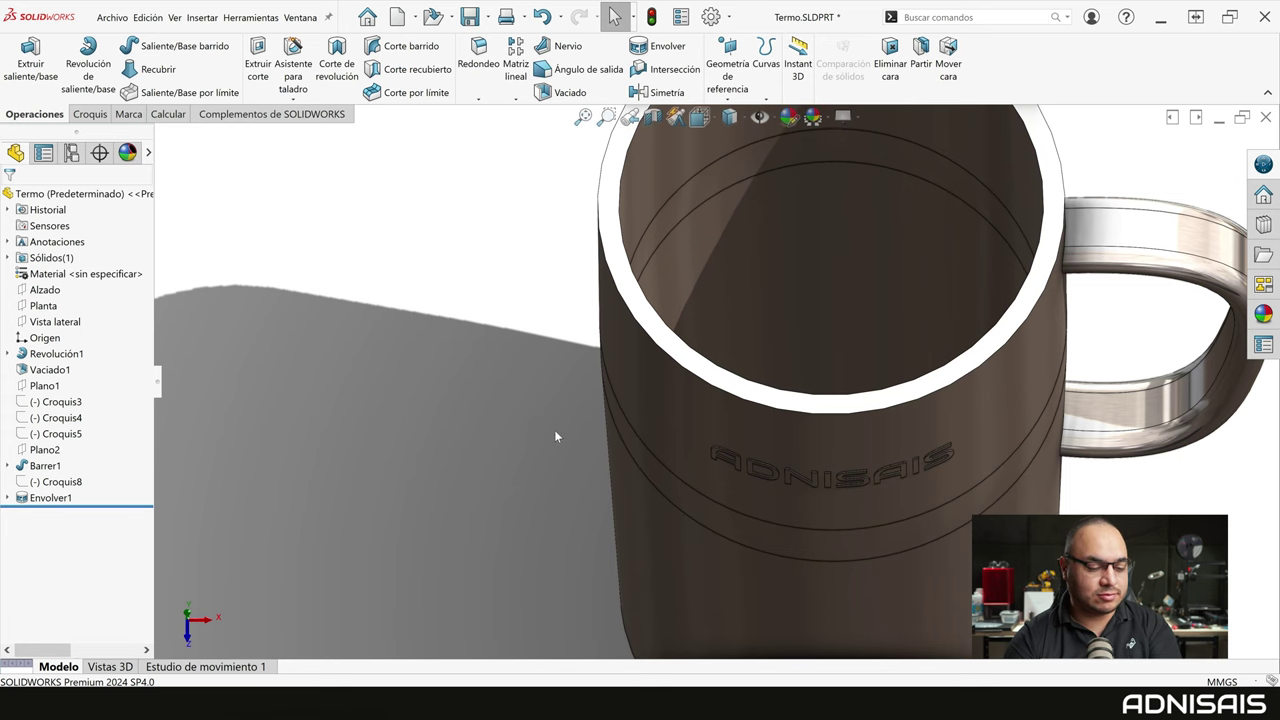
{"action": "key", "text": "ctrl+5"}
{"action": "scroll", "coordinate": [569, 591], "scroll_direction": "down", "scroll_amount": 1}
{"action": "scroll", "coordinate": [518, 543], "scroll_direction": "down", "scroll_amount": 4}
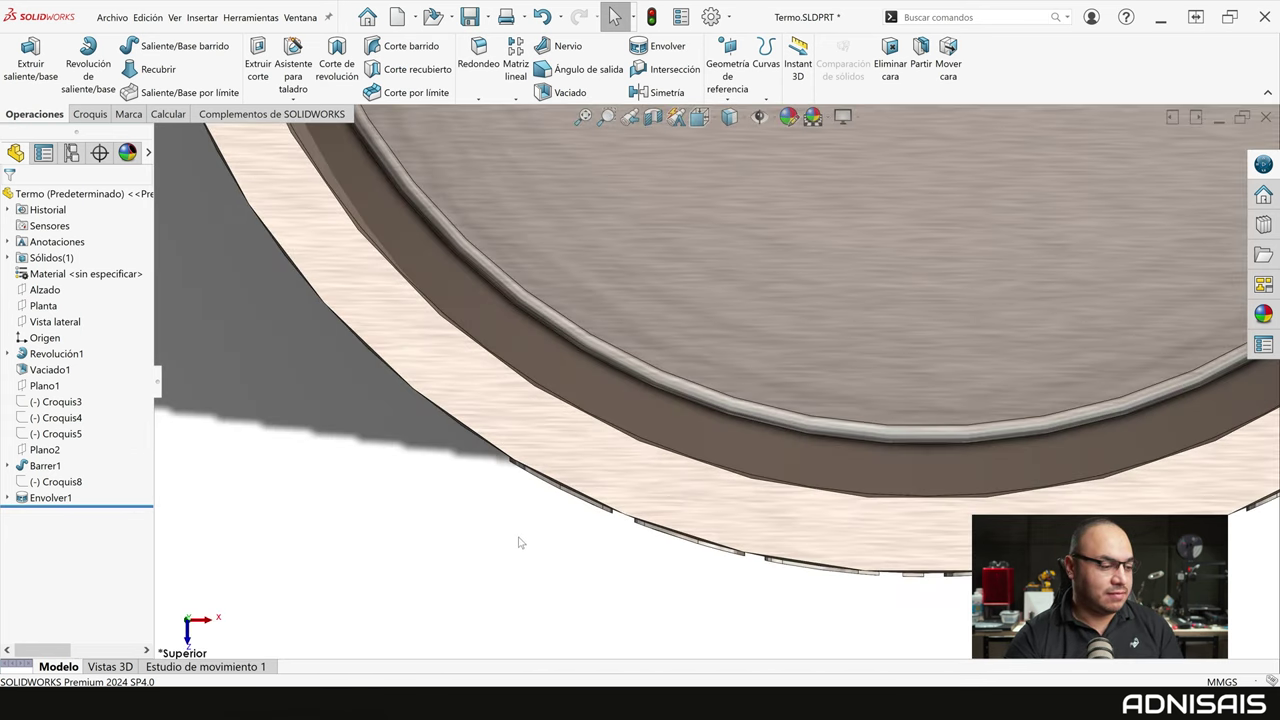
{"action": "scroll", "coordinate": [518, 543], "scroll_direction": "down", "scroll_amount": 2}
{"action": "scroll", "coordinate": [530, 520], "scroll_direction": "down", "scroll_amount": 2}
{"action": "scroll", "coordinate": [613, 453], "scroll_direction": "down", "scroll_amount": 1}
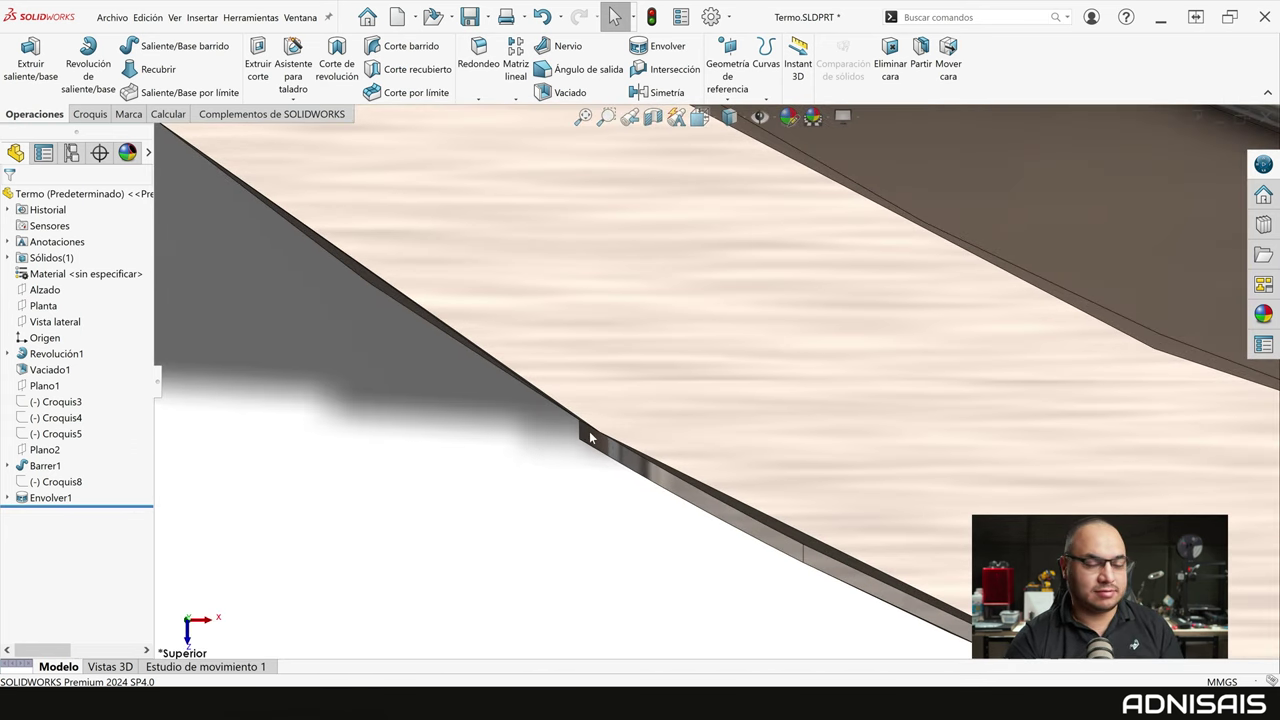
{"action": "scroll", "coordinate": [590, 437], "scroll_direction": "down", "scroll_amount": 1}
{"action": "scroll", "coordinate": [591, 435], "scroll_direction": "down", "scroll_amount": 1}
{"action": "scroll", "coordinate": [592, 433], "scroll_direction": "down", "scroll_amount": 1}
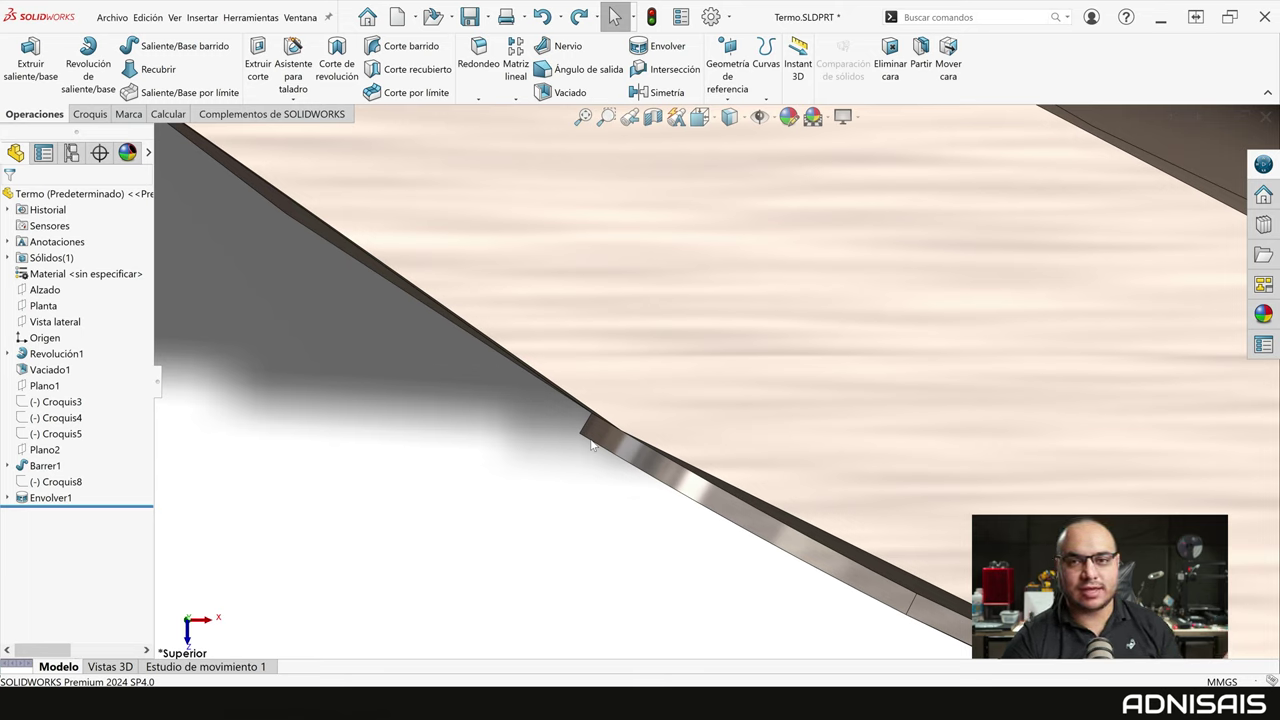
{"action": "key", "text": "ctrl+7"}
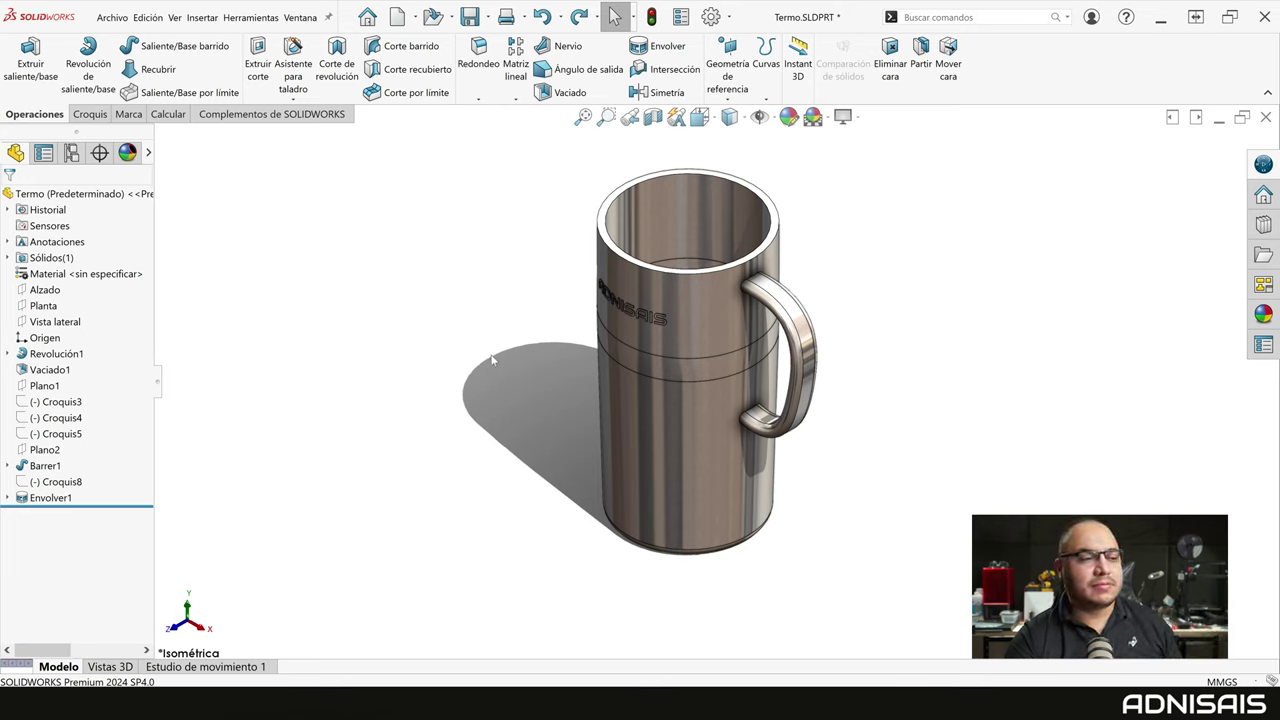
{"action": "left_click", "coordinate": [622, 283]}
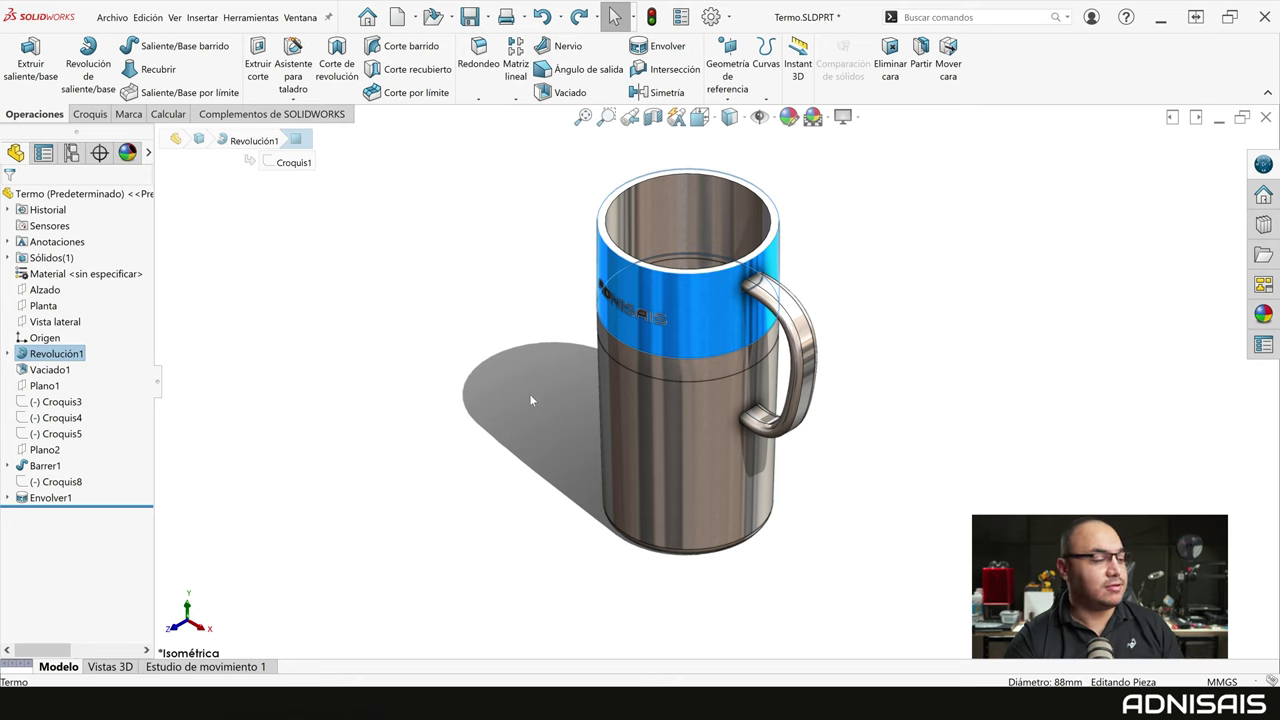
{"action": "left_click", "coordinate": [648, 410]}
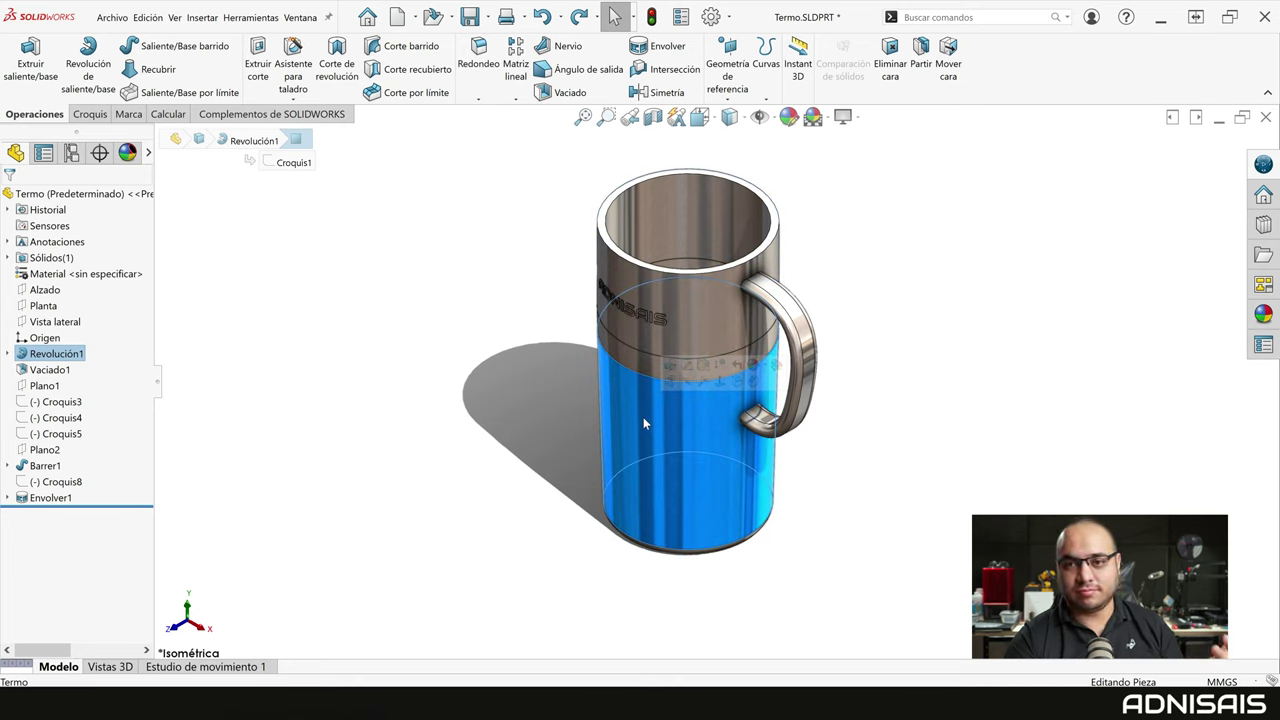
{"action": "middle_click_drag", "start_coordinate": [634, 434], "coordinate": [676, 405]}
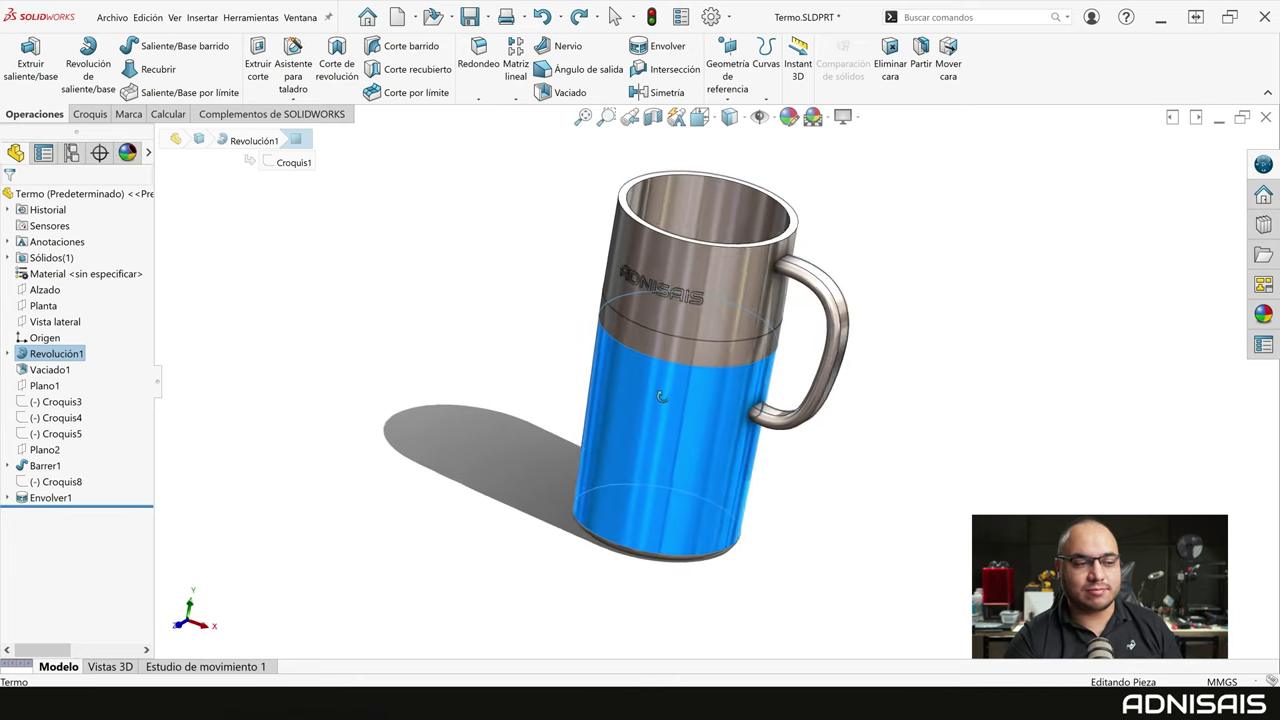
{"action": "key", "text": "ctrl+1"}
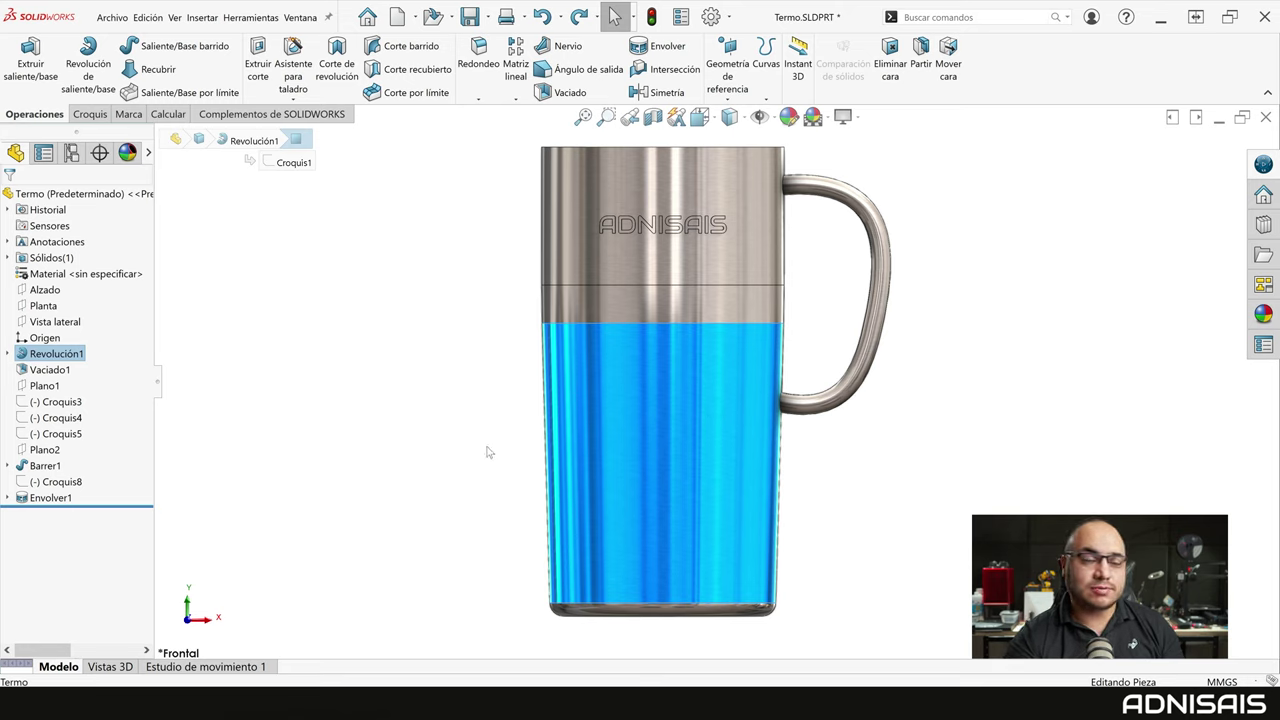
{"action": "left_click", "coordinate": [364, 406]}
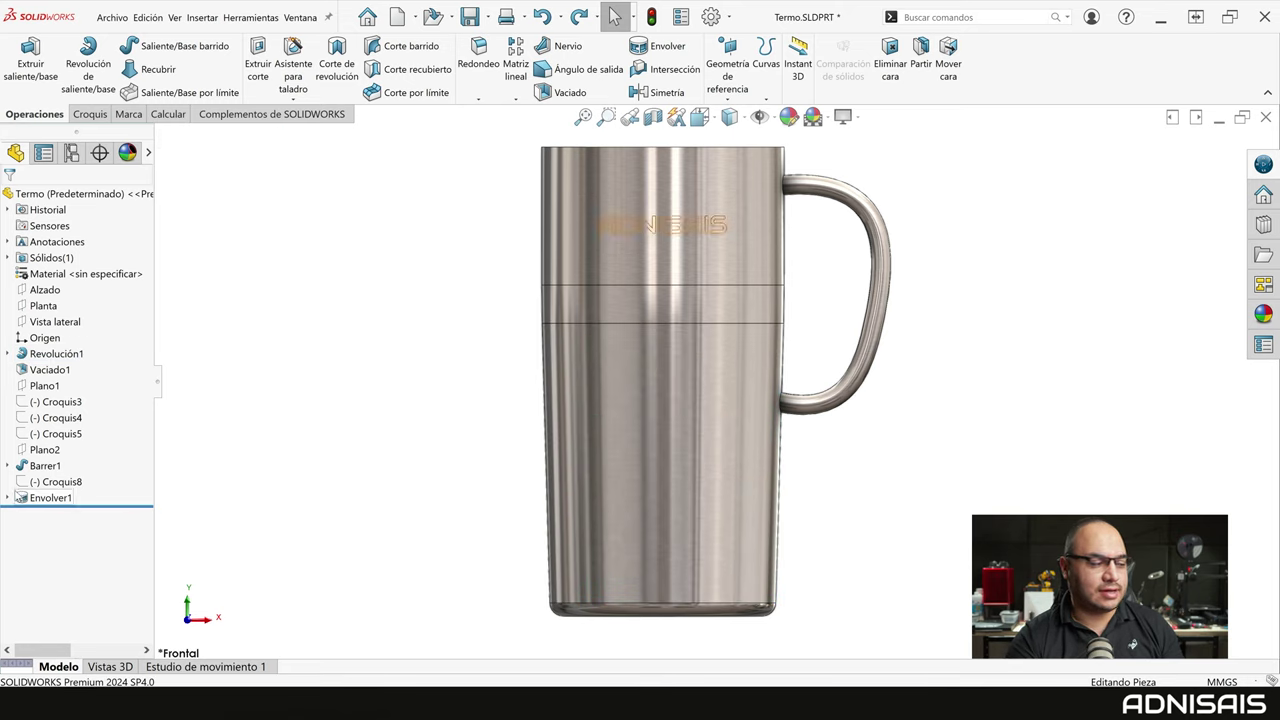
{"action": "left_click", "coordinate": [45, 497]}
{"action": "left_click", "coordinate": [45, 513]}
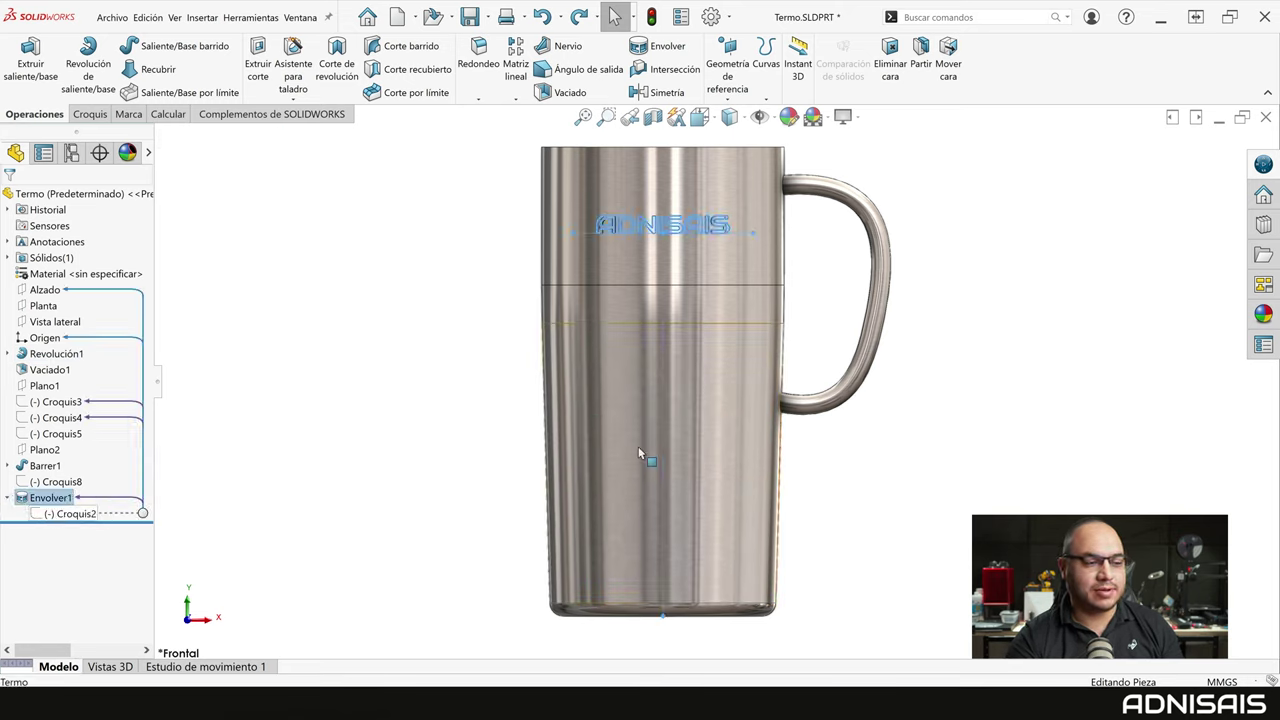
Delete the Envolver1 wrap while keeping its Croquis2 sketch
{"action": "key", "text": "Delete"}
{"action": "key", "text": "Return"}
{"action": "left_click", "coordinate": [48, 498]}
{"action": "left_click", "coordinate": [40, 472]}
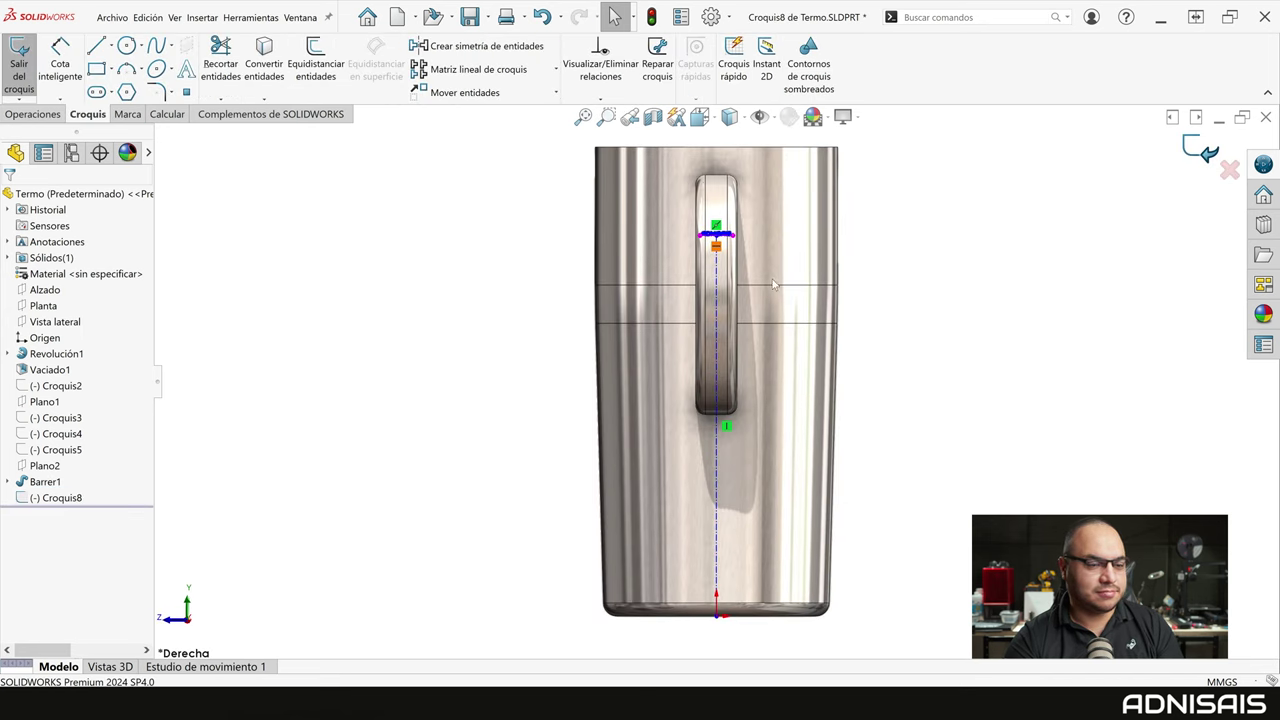
{"action": "left_click", "coordinate": [1208, 151]}
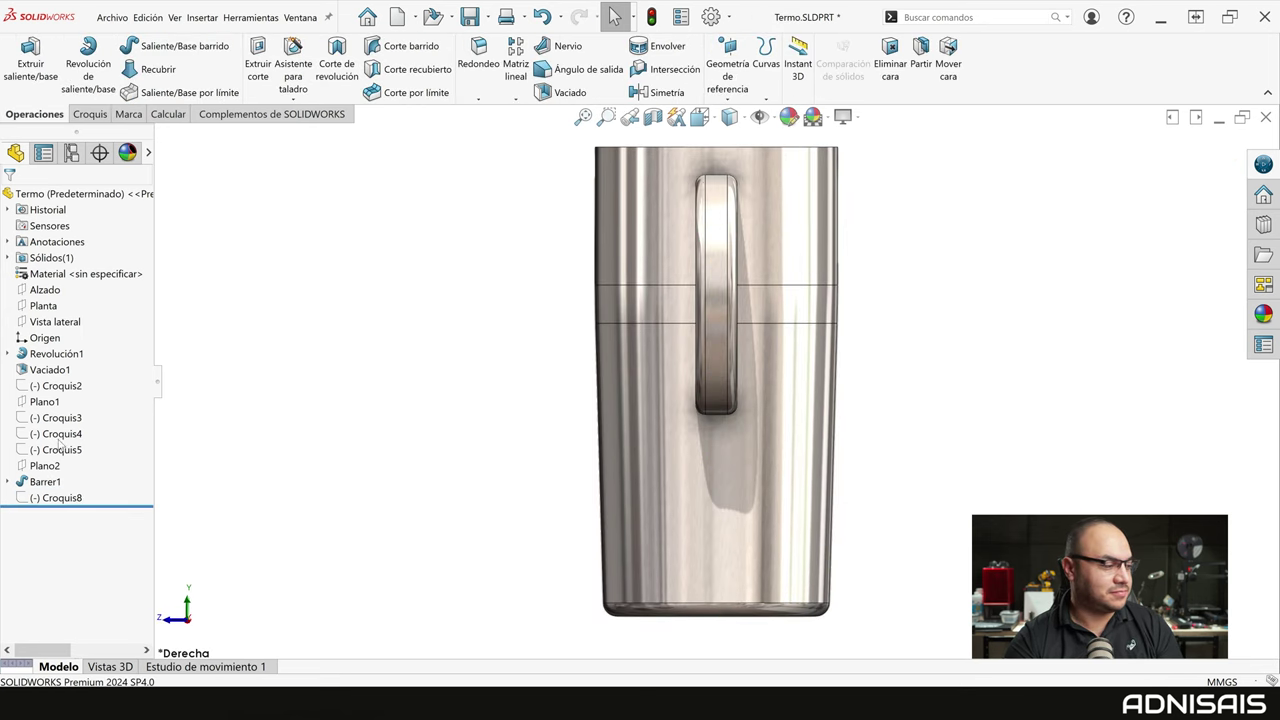
Move the ADNISAIS text lower in Croquis2 and start a new wrap from it
{"action": "left_click", "coordinate": [56, 386]}
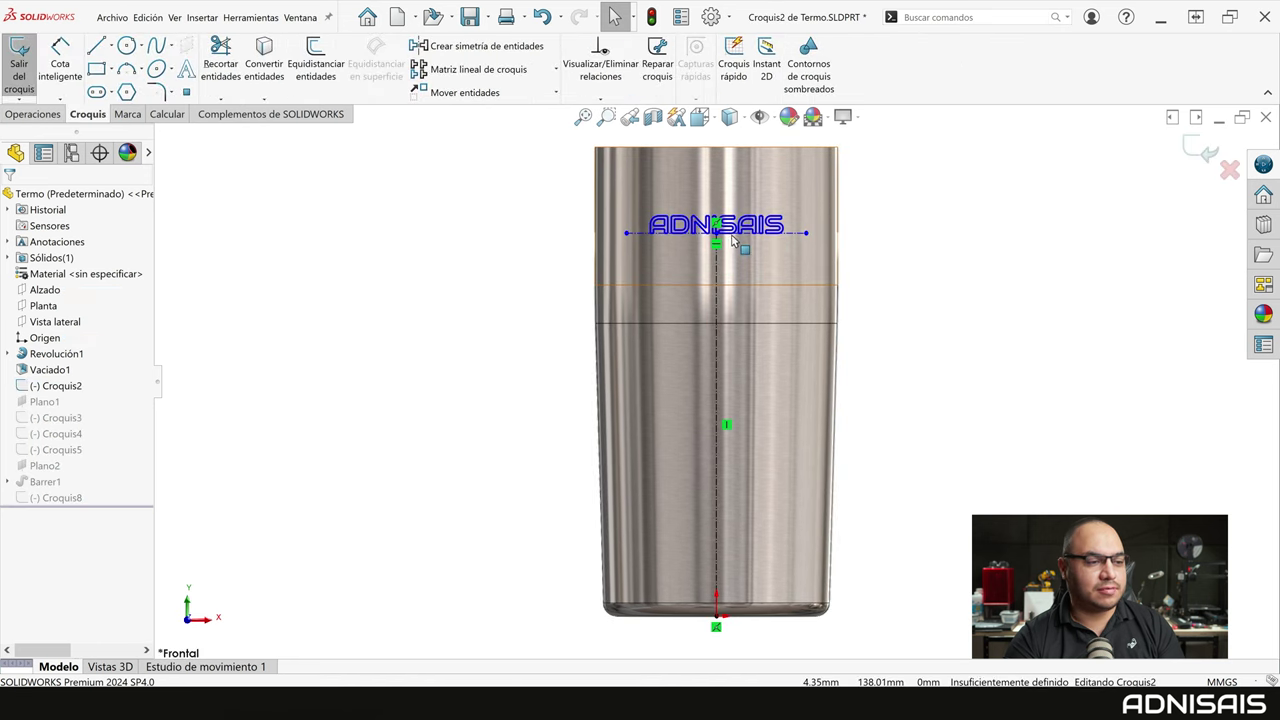
{"action": "left_click", "coordinate": [1208, 151]}
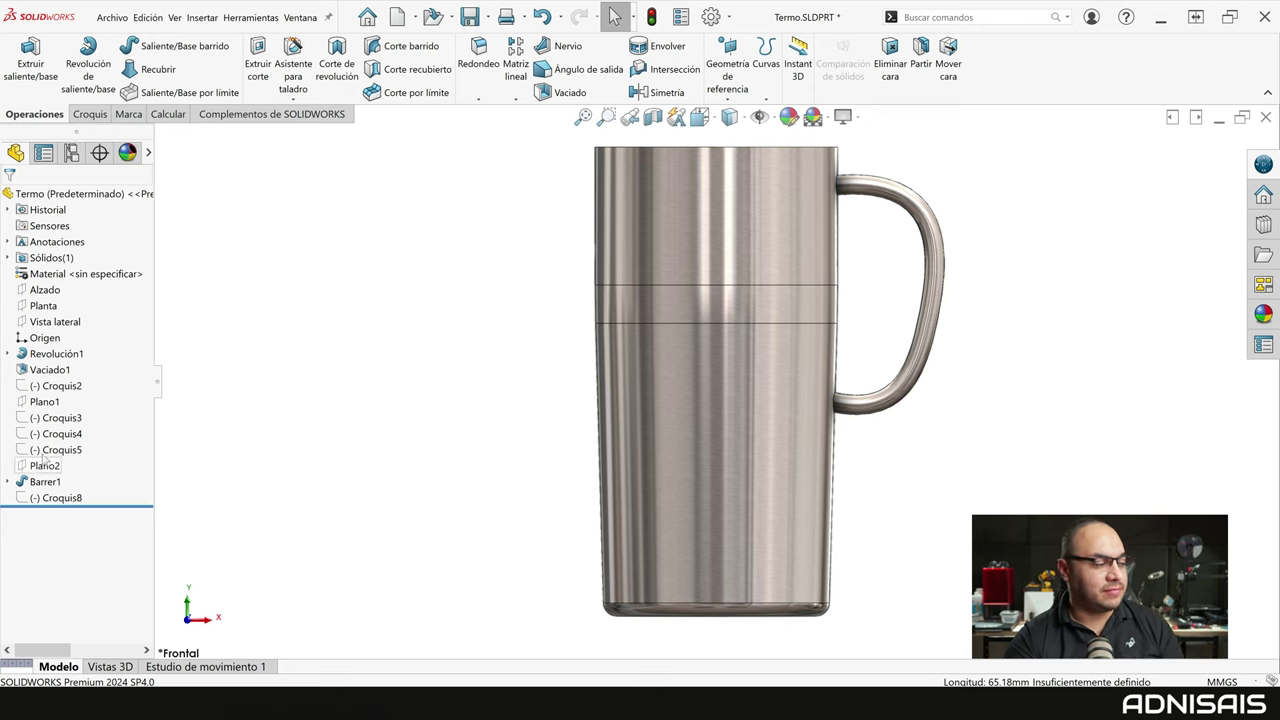
{"action": "left_click", "coordinate": [52, 387]}
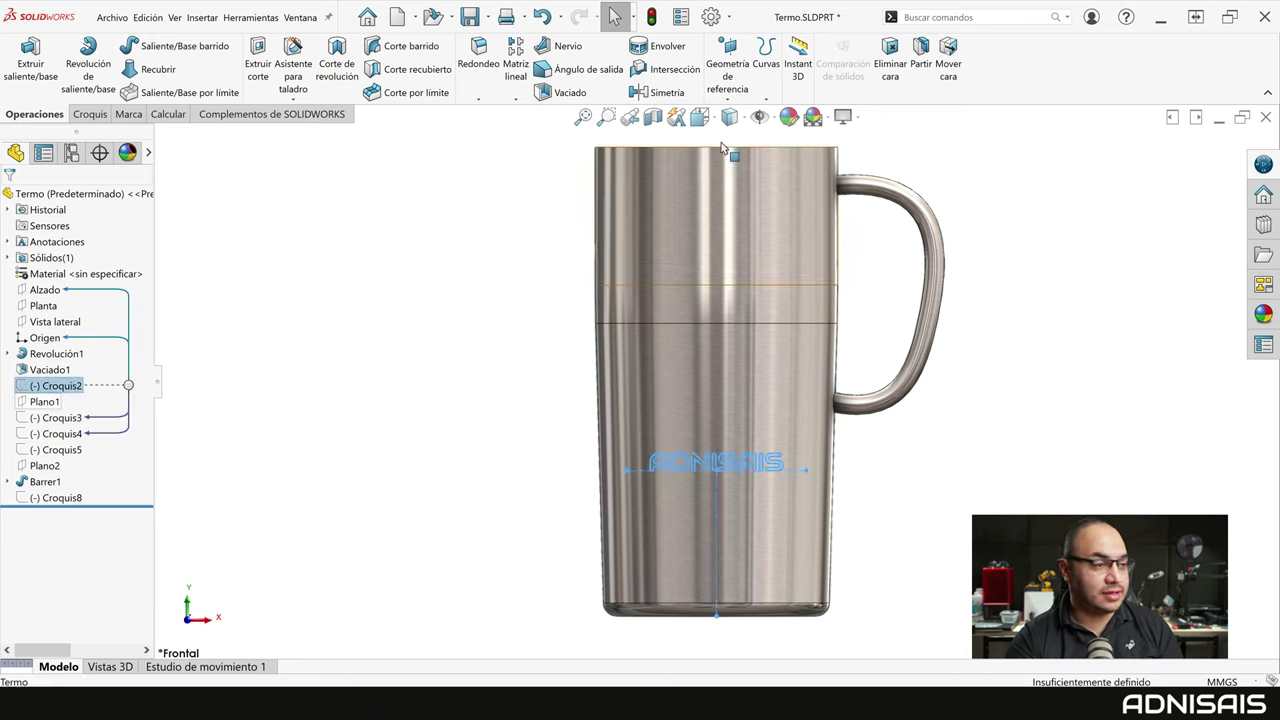
{"action": "left_click", "coordinate": [664, 46]}
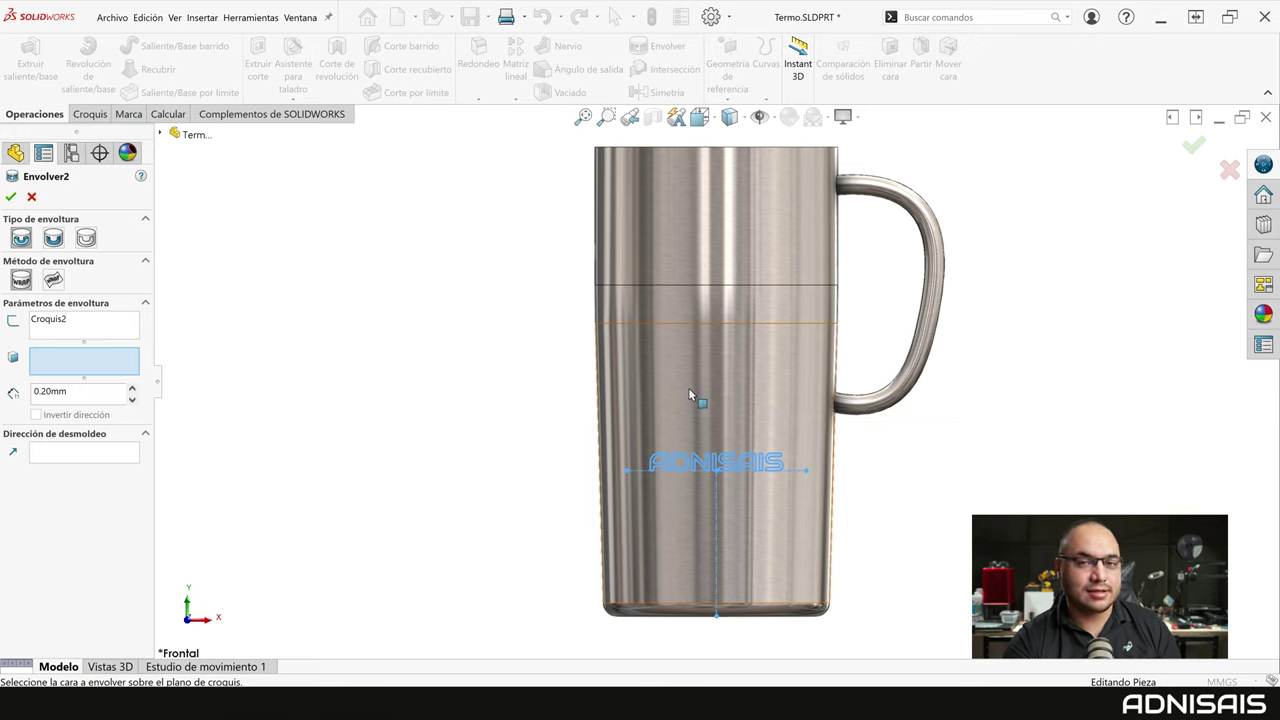
Check the Envolver2 preview in a tilted view, cancel it, then select Plano1
{"action": "middle_click_drag", "start_coordinate": [688, 387], "coordinate": [625, 433]}
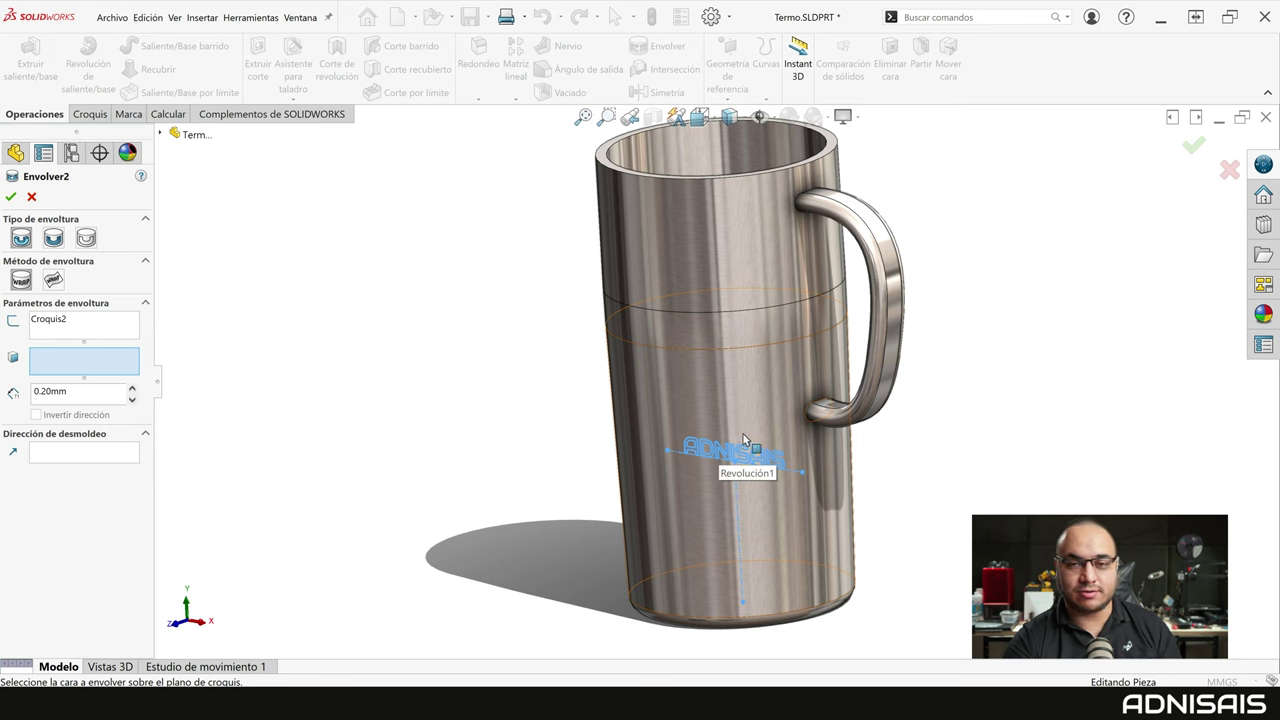
{"action": "left_click", "coordinate": [31, 197]}
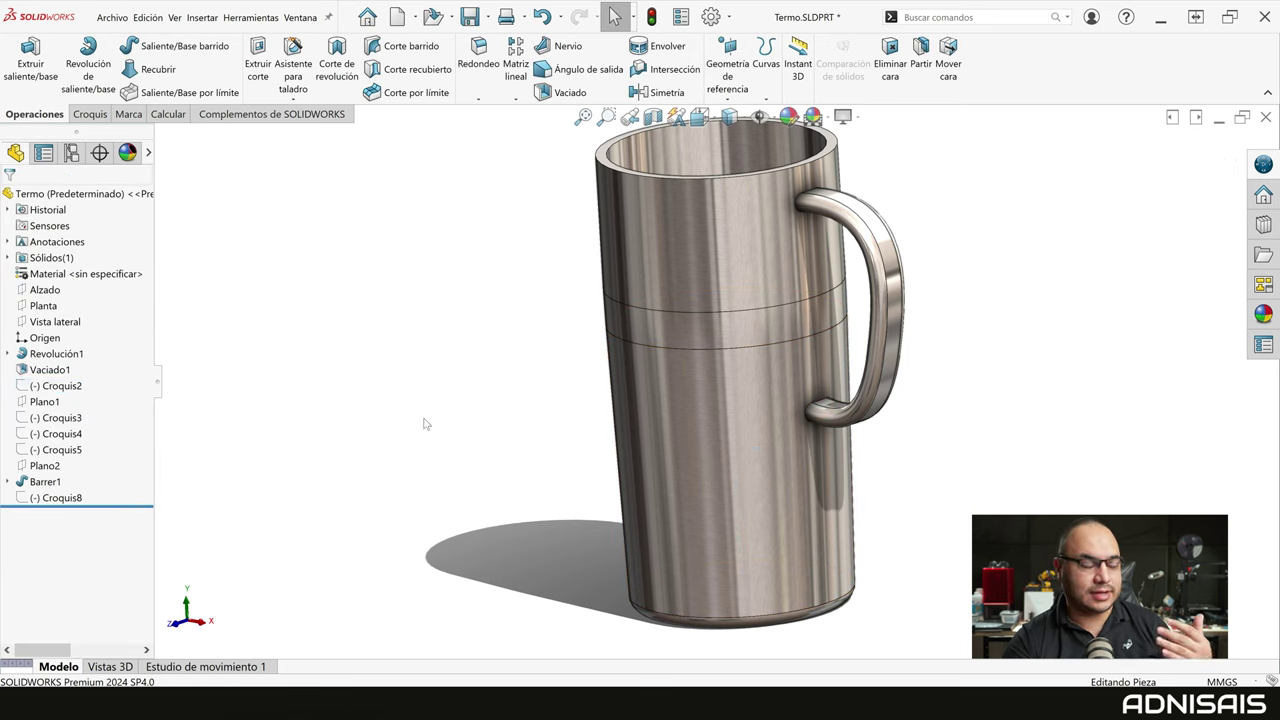
{"action": "left_click", "coordinate": [62, 403]}
Start a wrap from sketch Croquis3 onto the mug's cylindrical body face
{"action": "mouse_move", "coordinate": [520, 428]}
{"action": "middle_mouse_down"}
{"action": "mouse_move", "coordinate": [443, 434]}
{"action": "mouse_move", "coordinate": [520, 442]}
{"action": "middle_mouse_up"}
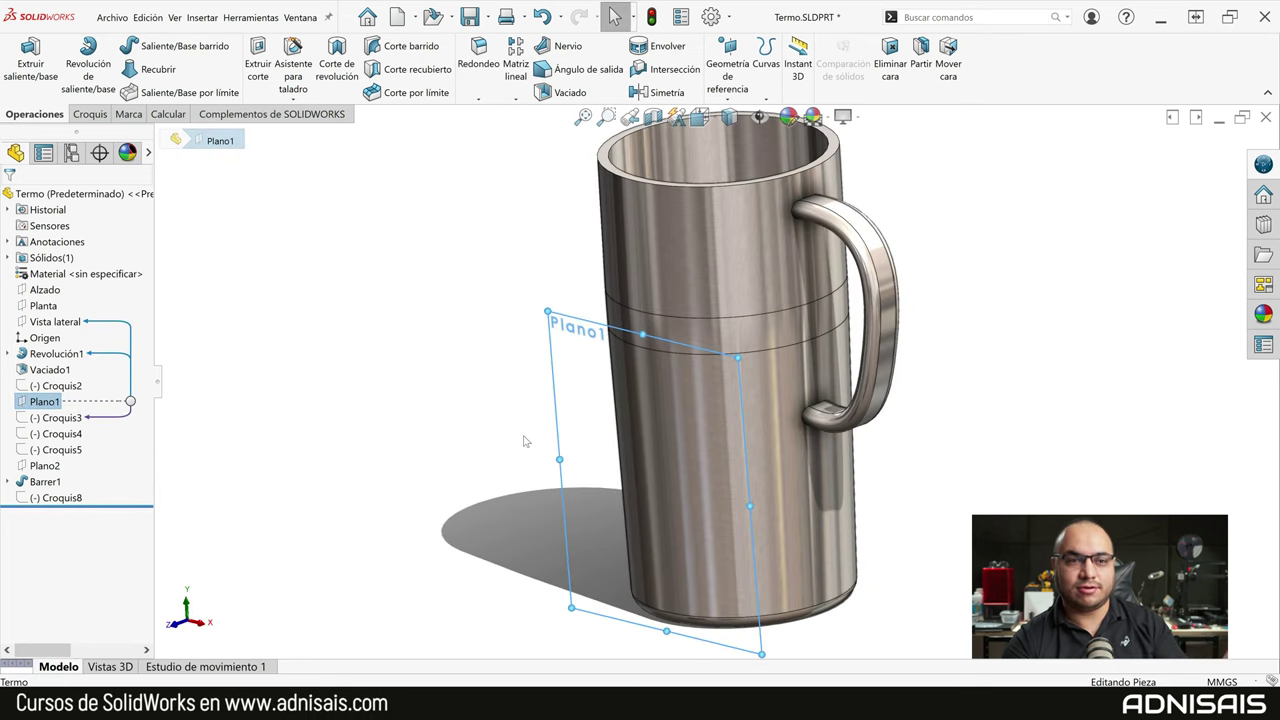
{"action": "left_click", "coordinate": [52, 418]}
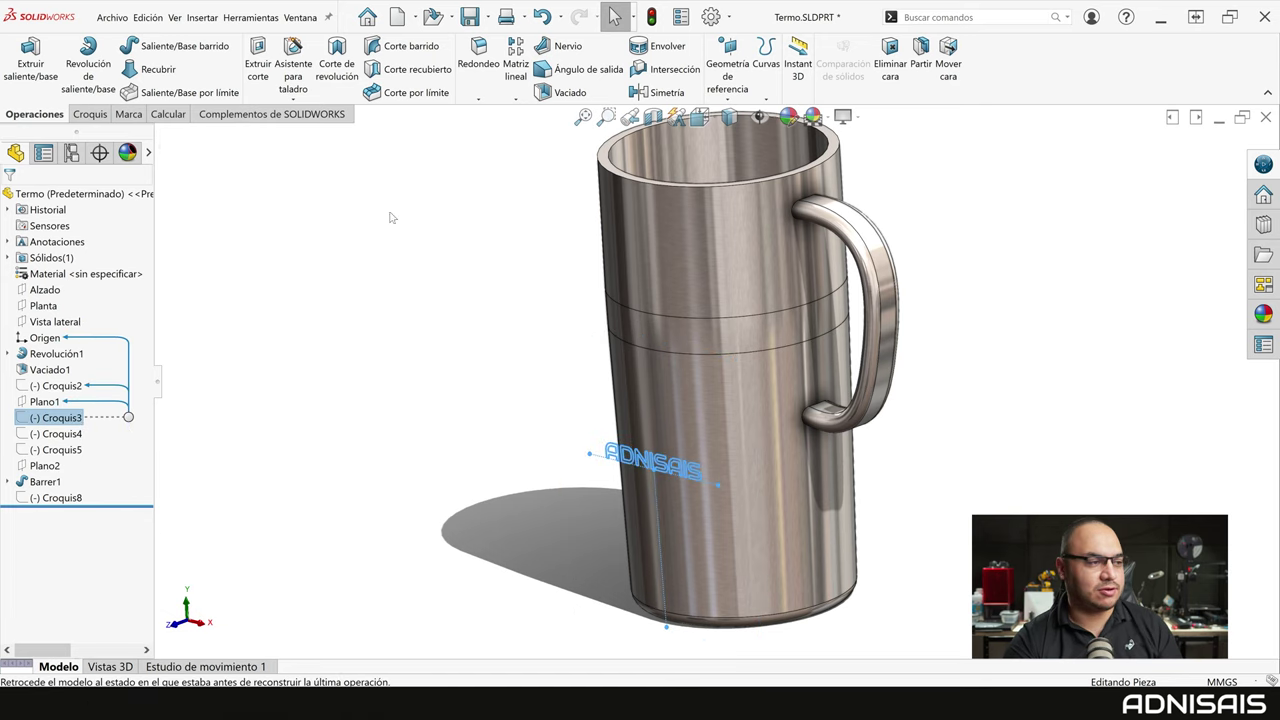
{"action": "left_click", "coordinate": [656, 50]}
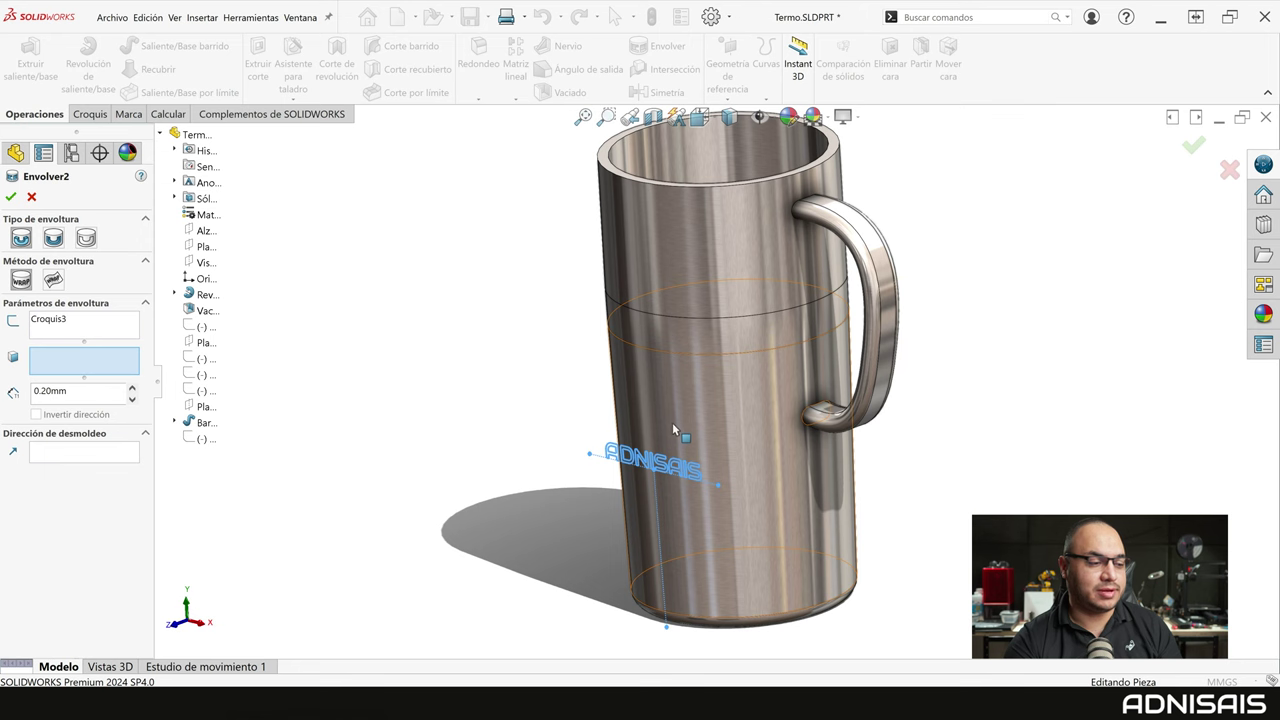
{"action": "left_click", "coordinate": [673, 490]}
{"action": "middle_click_drag", "start_coordinate": [715, 487], "coordinate": [783, 452]}
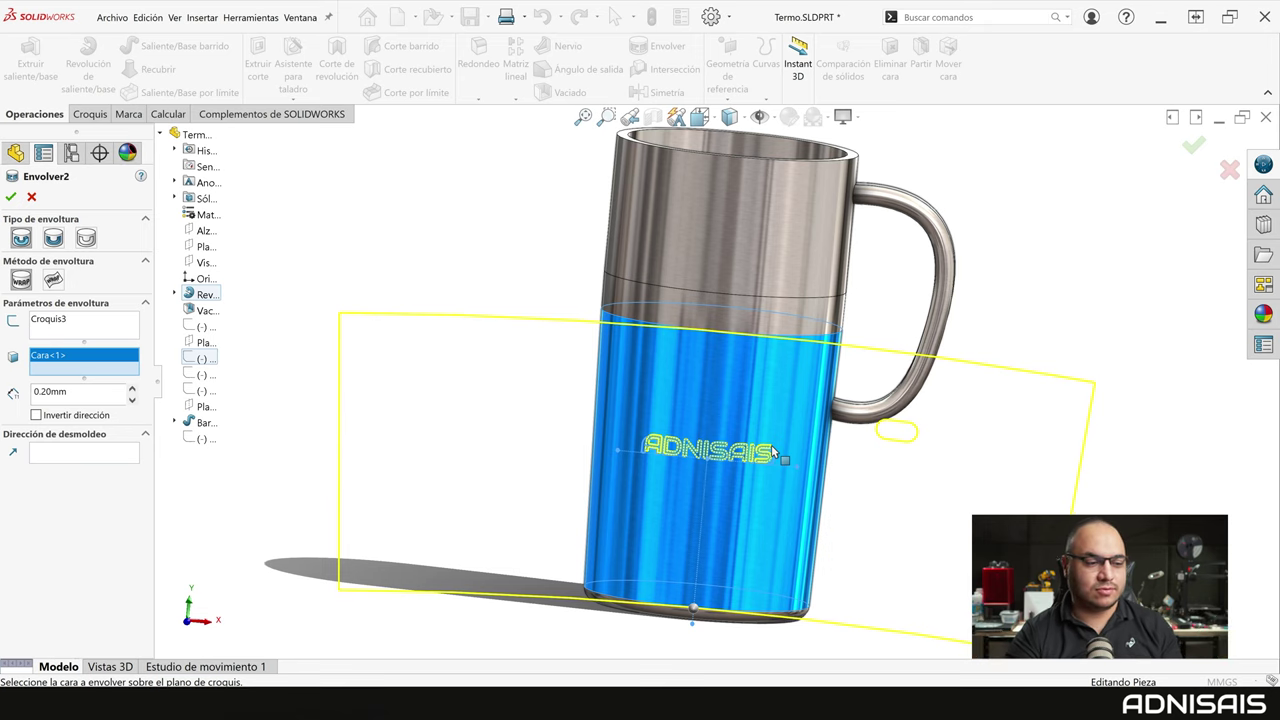
{"action": "scroll", "coordinate": [792, 451], "scroll_direction": "up", "scroll_amount": 2}
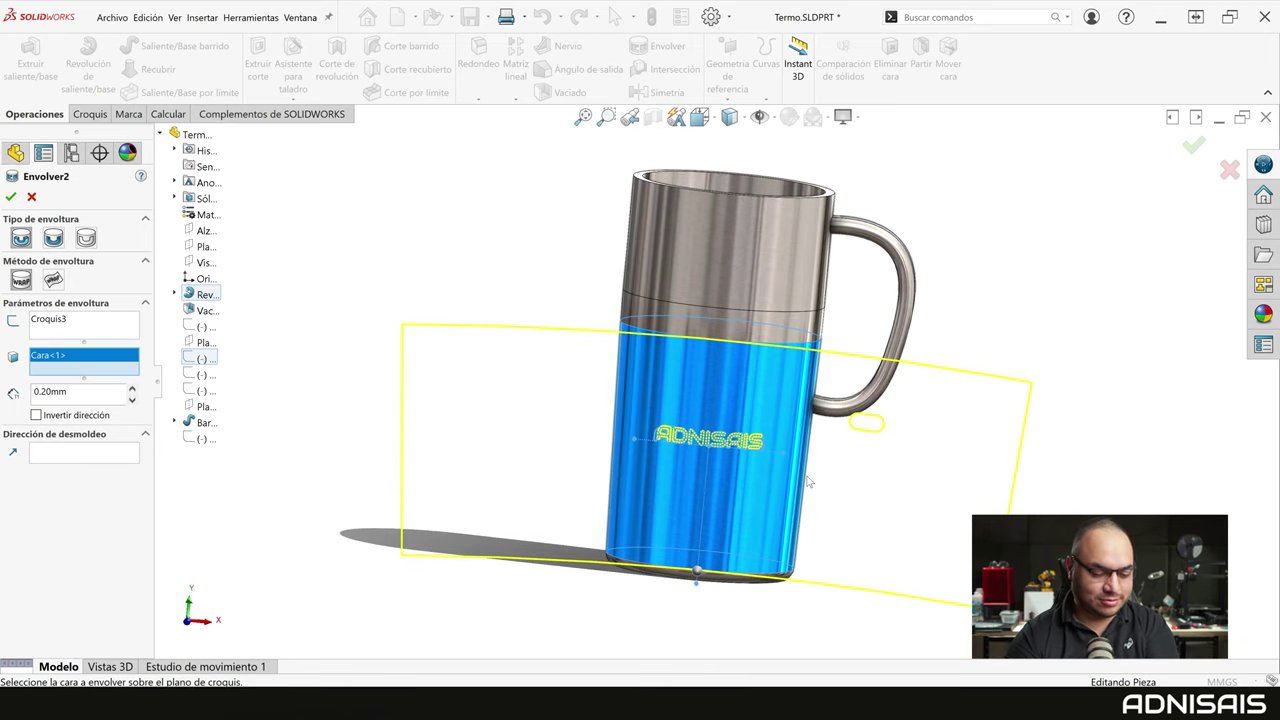
Check the preview from top and front views, set the type to Grabar, and accept
{"action": "key", "text": "ctrl+5"}
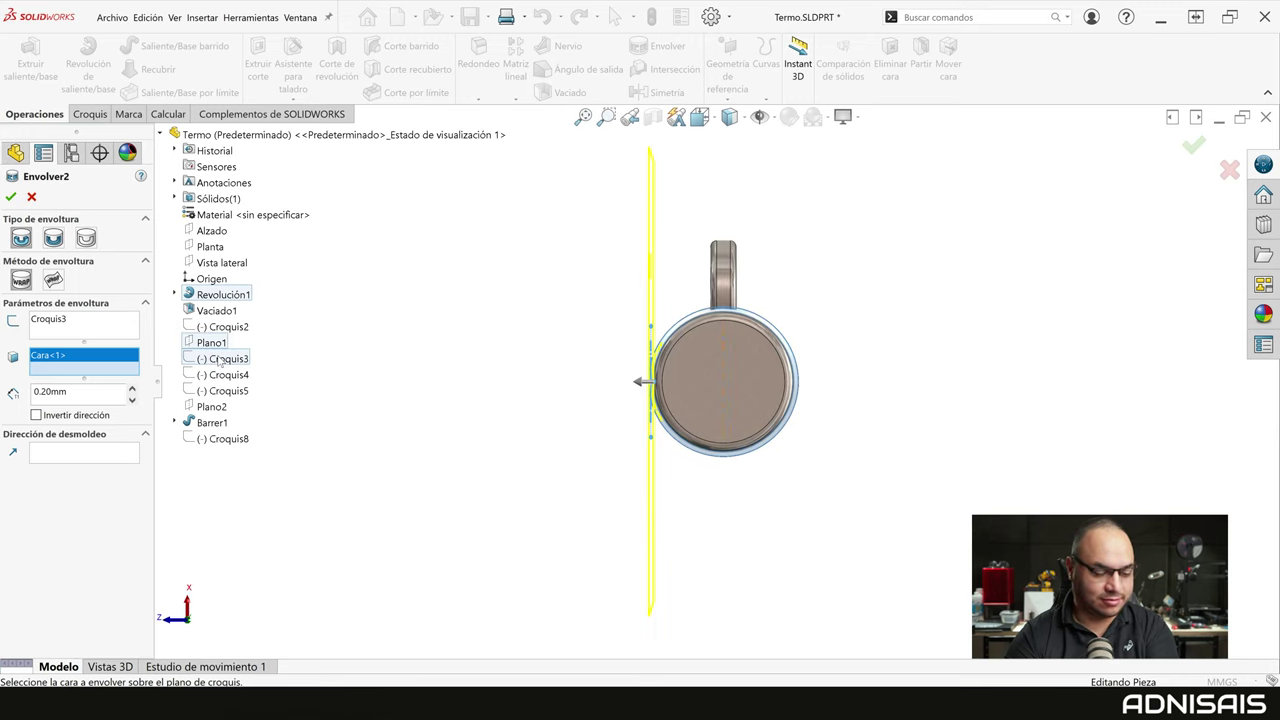
{"action": "key", "text": "ctrl+5"}
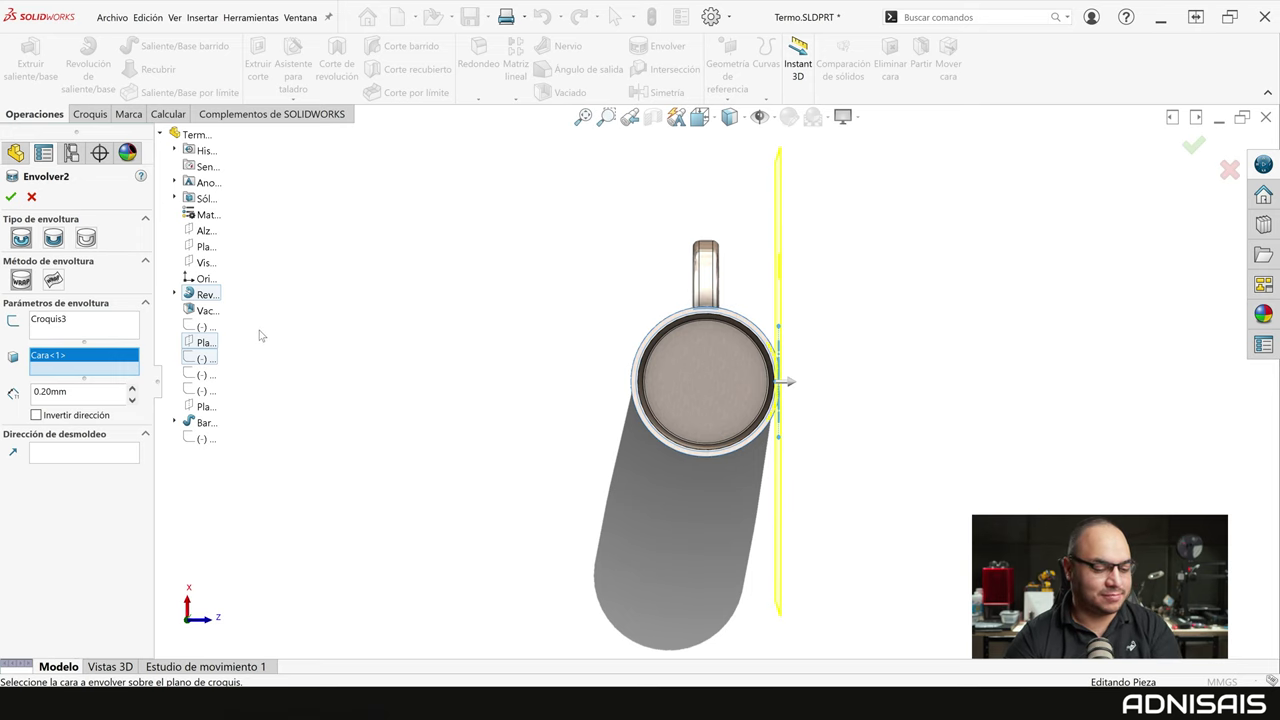
{"action": "key", "text": "ctrl+1"}
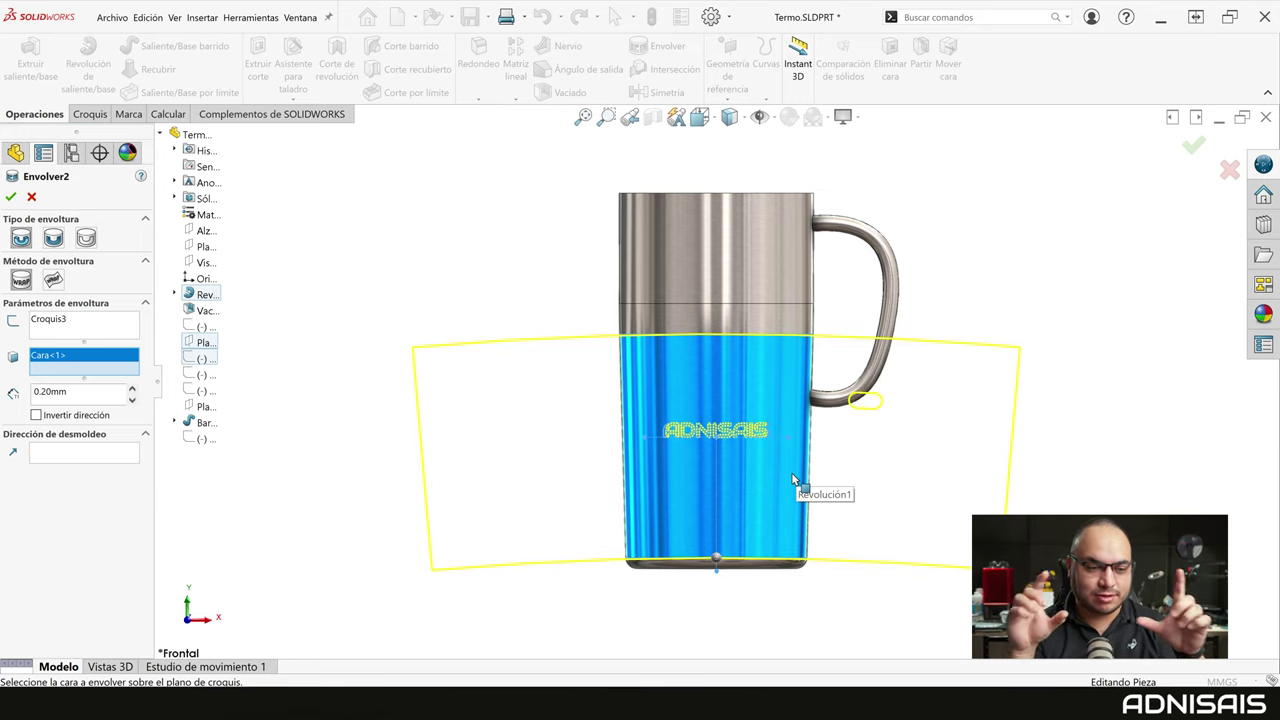
{"action": "middle_click_drag", "start_coordinate": [791, 480], "coordinate": [766, 455], "text": "ctrl"}
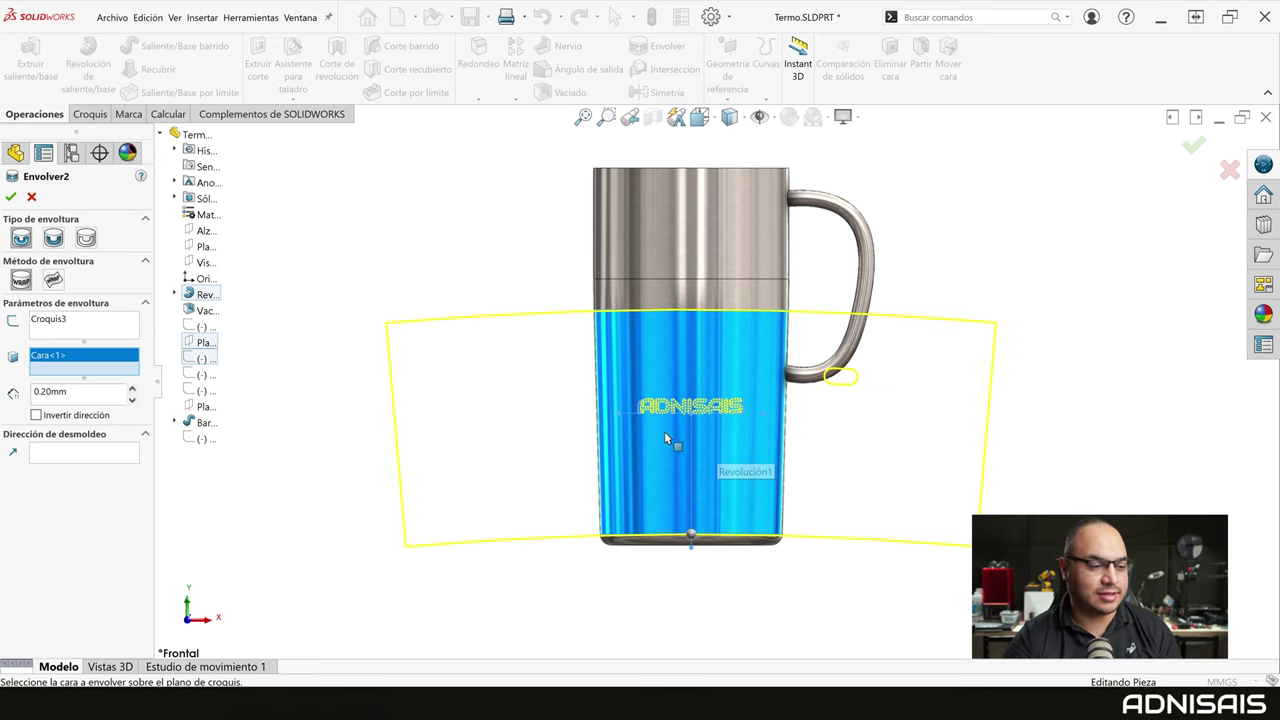
{"action": "middle_click_drag", "start_coordinate": [669, 434], "coordinate": [616, 455]}
{"action": "scroll", "coordinate": [616, 455], "scroll_direction": "down", "scroll_amount": 3}
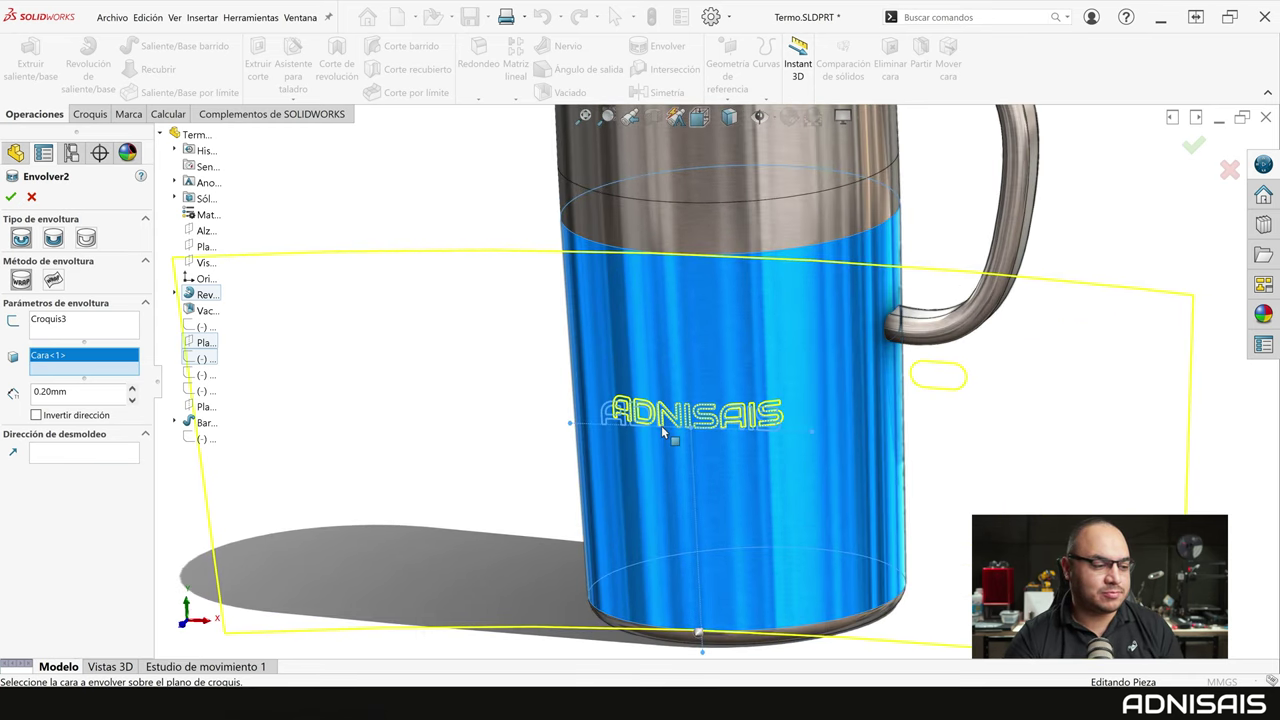
{"action": "scroll", "coordinate": [822, 454], "scroll_direction": "down", "scroll_amount": 2}
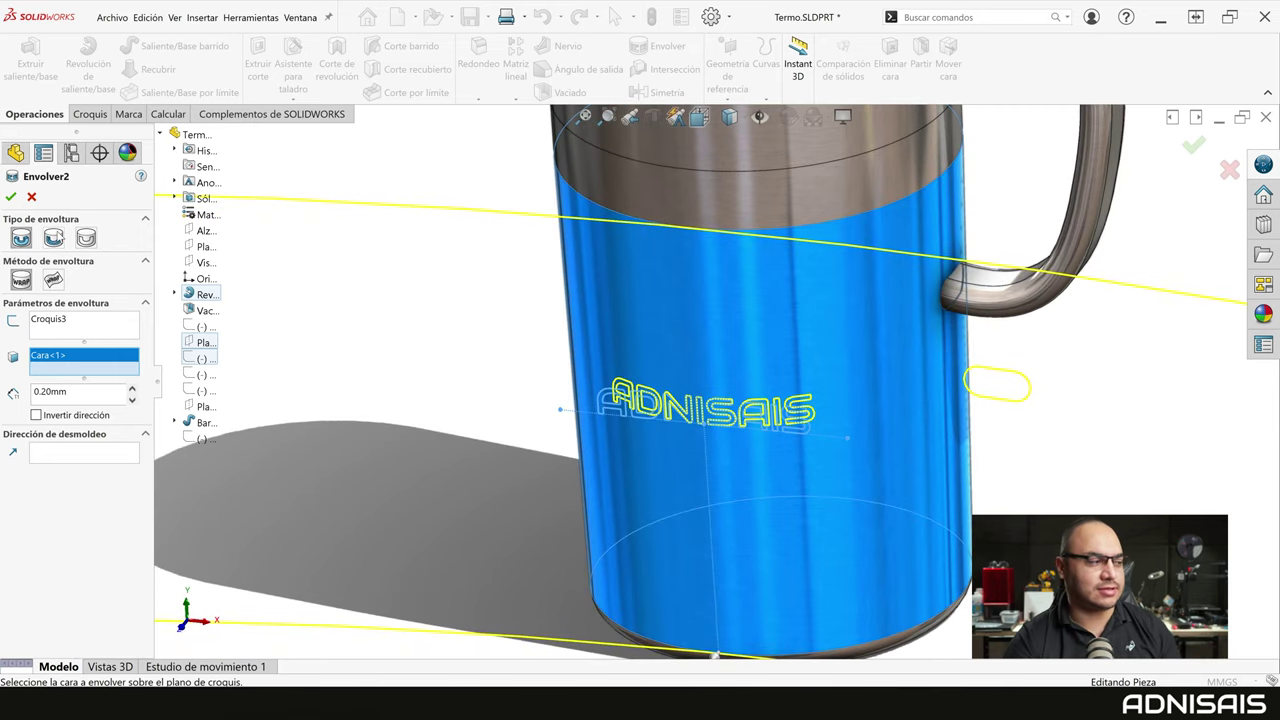
{"action": "left_click", "coordinate": [95, 238]}
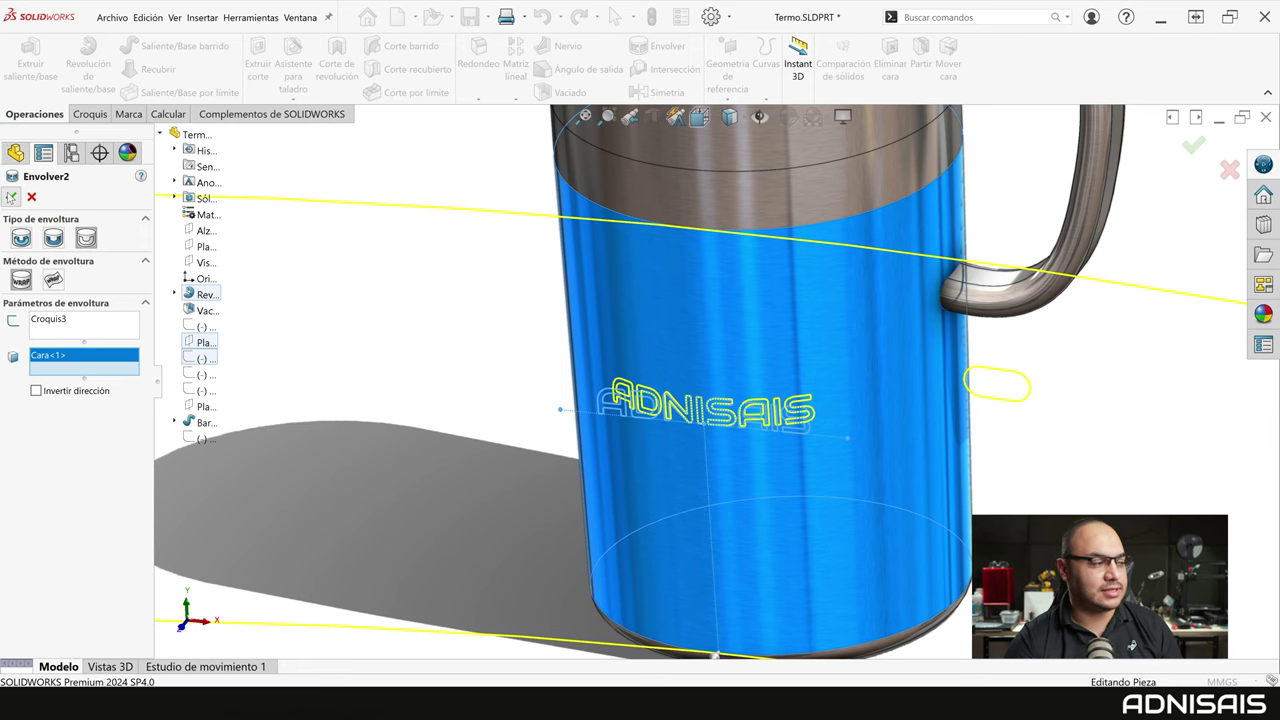
{"action": "key", "text": "Return"}
{"action": "scroll", "coordinate": [644, 481], "scroll_direction": "down", "scroll_amount": 2}
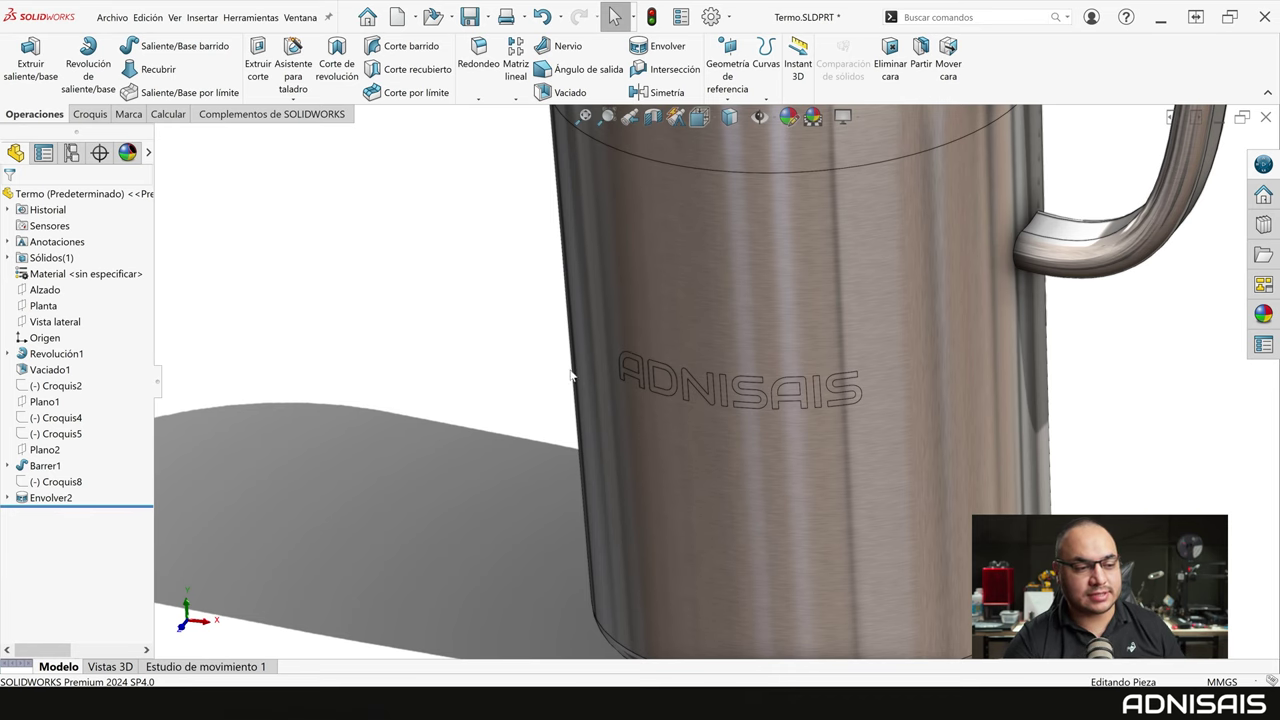
{"action": "left_click", "coordinate": [632, 360]}
{"action": "scroll", "coordinate": [638, 360], "scroll_direction": "down", "scroll_amount": 2}
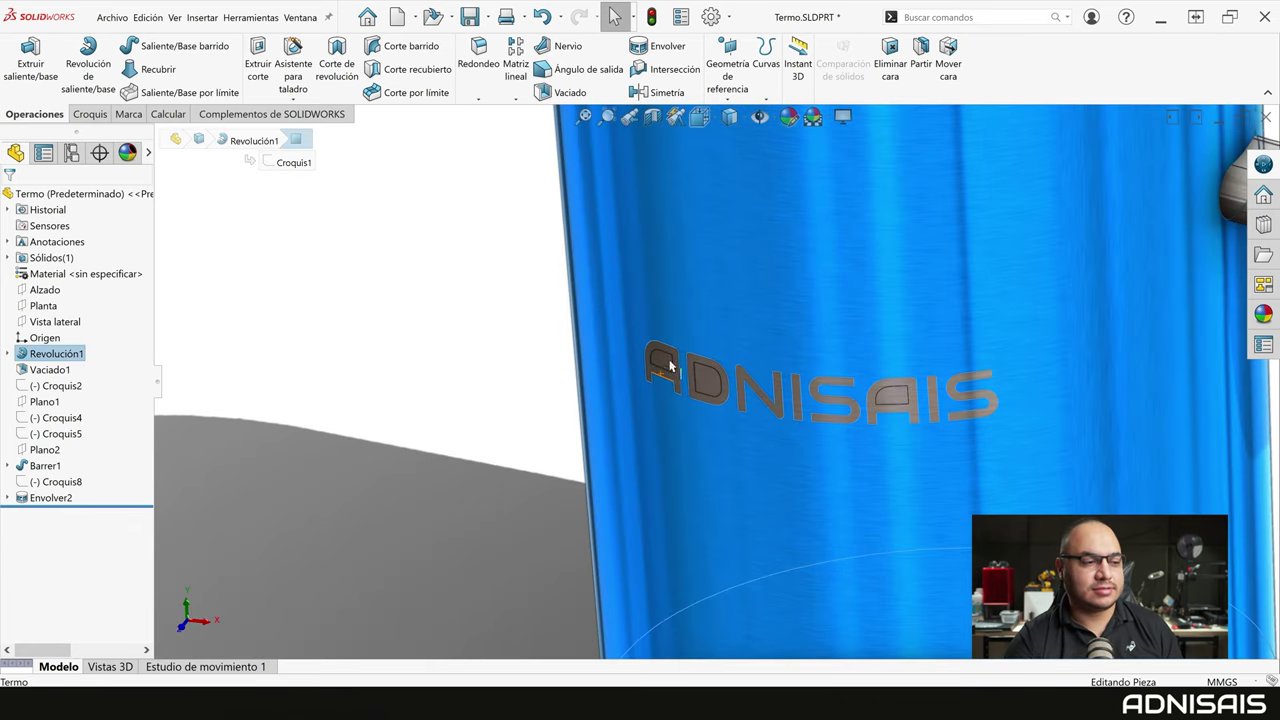
{"action": "left_click", "coordinate": [670, 355]}
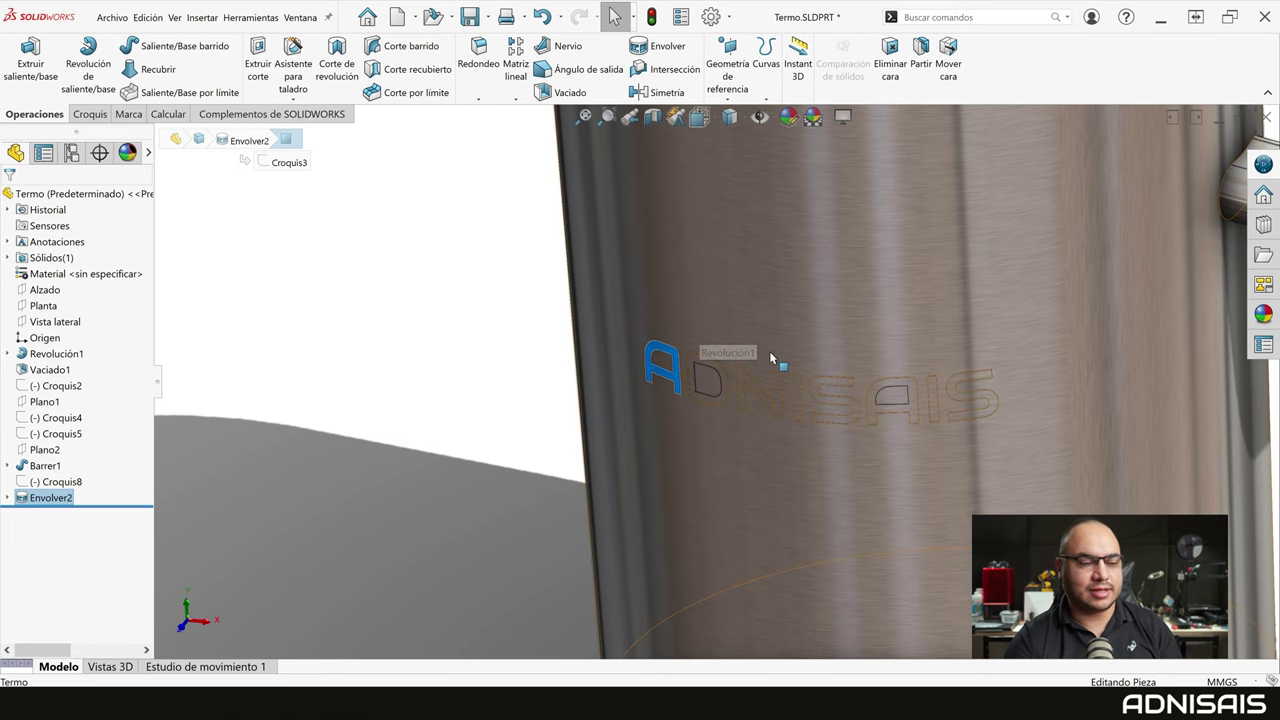
{"action": "scroll", "coordinate": [776, 355], "scroll_direction": "up", "scroll_amount": 4}
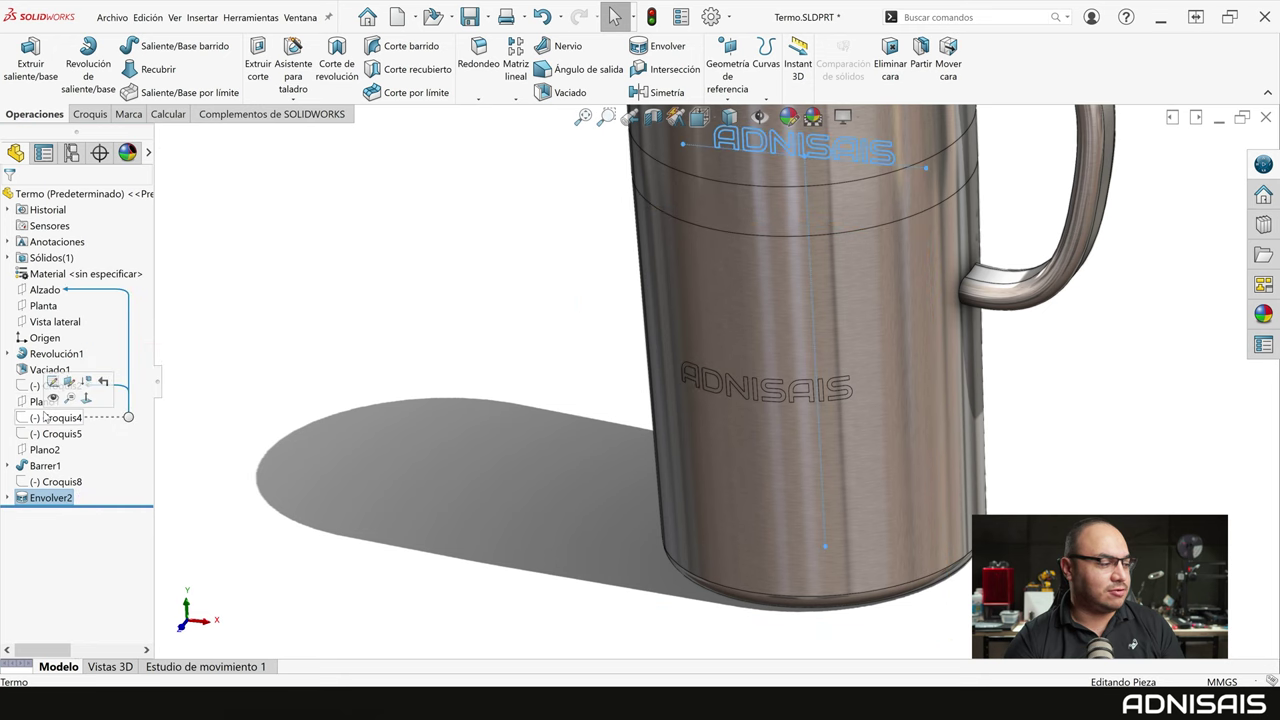
{"action": "left_click", "coordinate": [100, 419]}
{"action": "key", "text": "ctrl+8"}
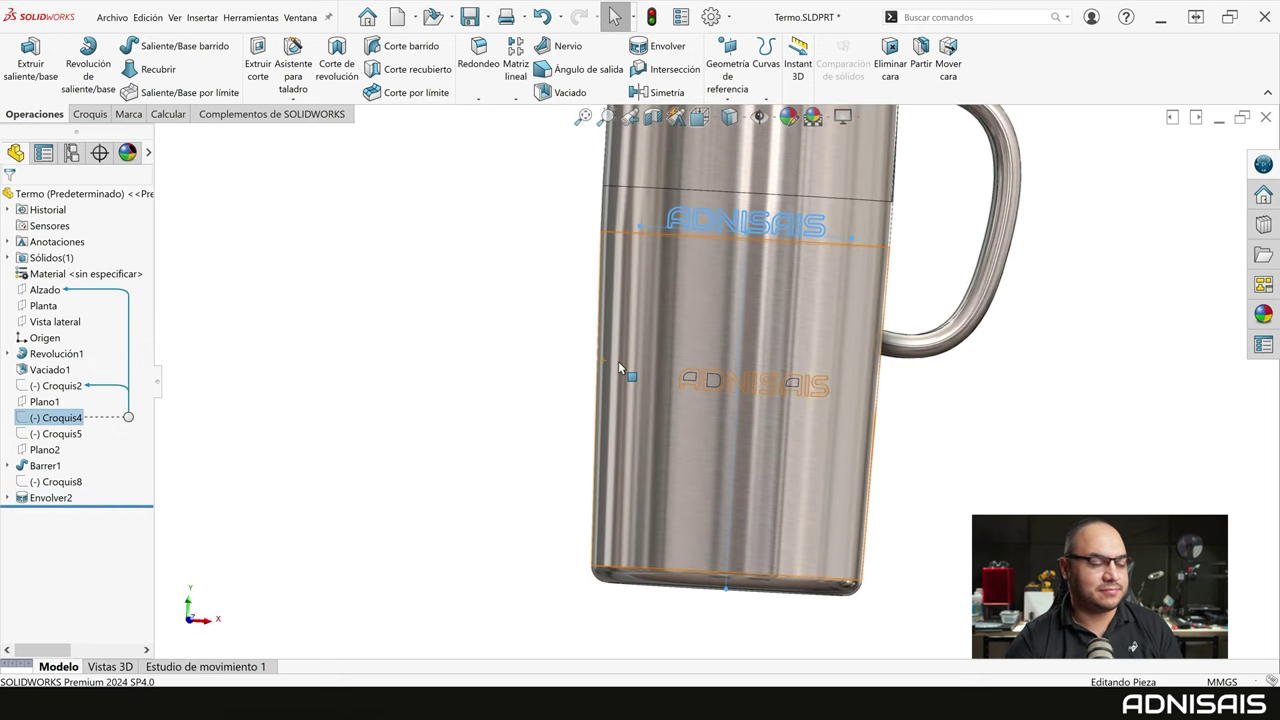
{"action": "scroll", "coordinate": [624, 369], "scroll_direction": "down", "scroll_amount": 1}
{"action": "key", "text": "ctrl+1"}
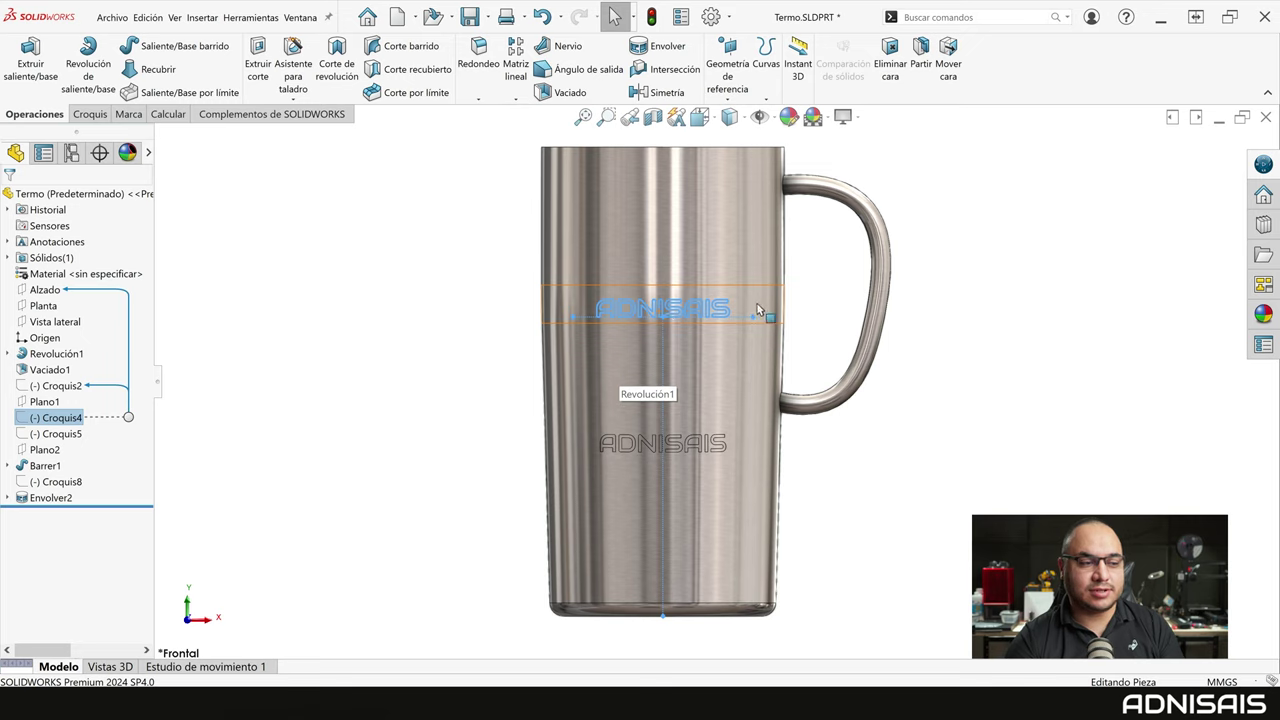
{"action": "left_click", "coordinate": [417, 300]}
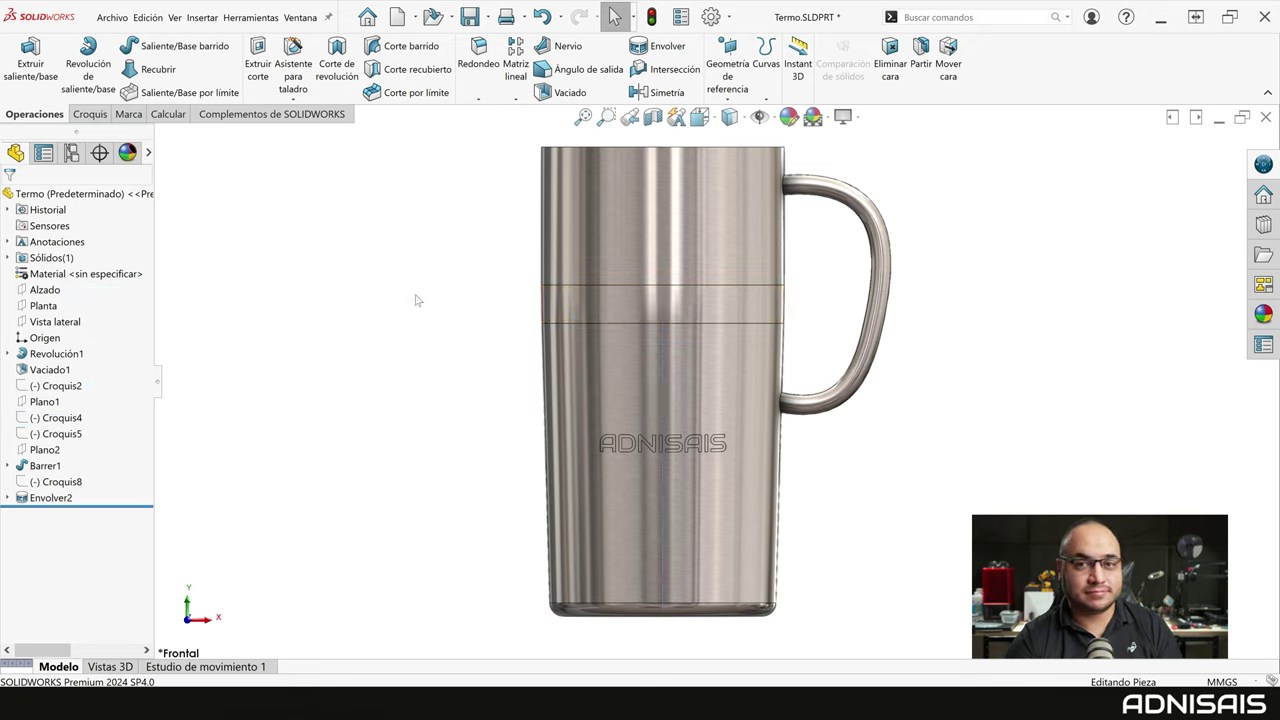
{"action": "left_click", "coordinate": [567, 304]}
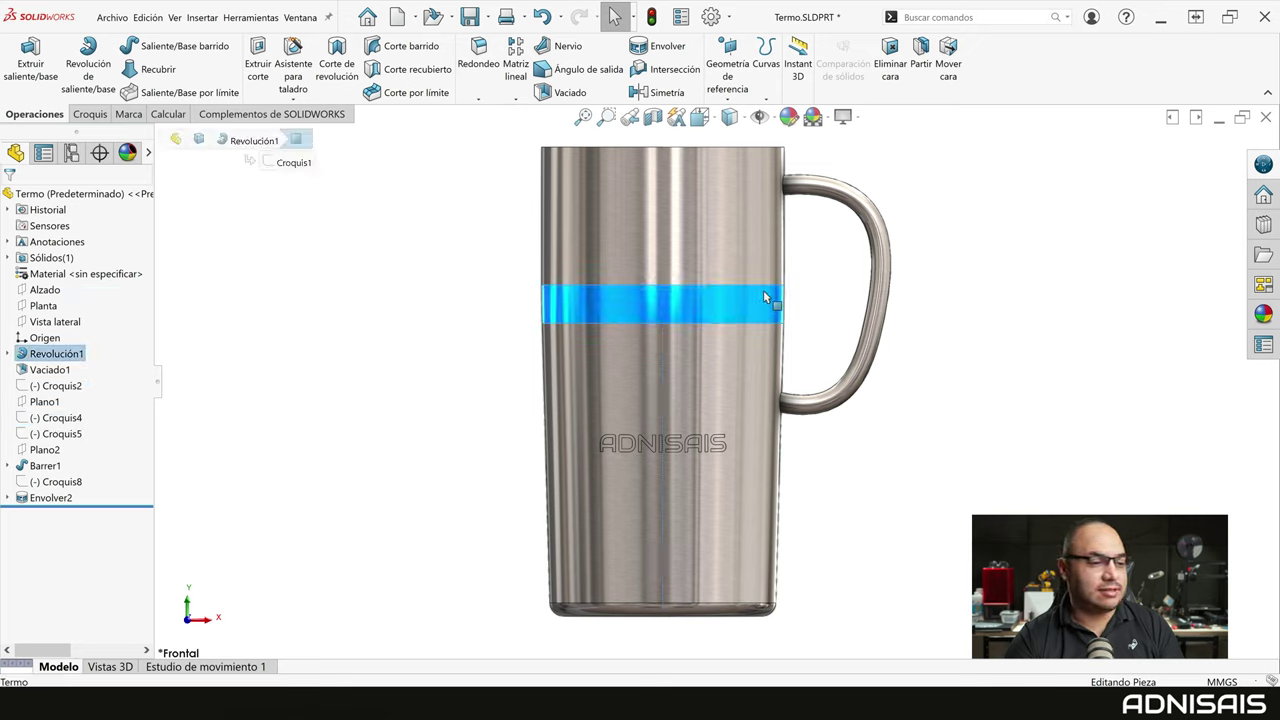
{"action": "scroll", "coordinate": [553, 310], "scroll_direction": "down", "scroll_amount": 2}
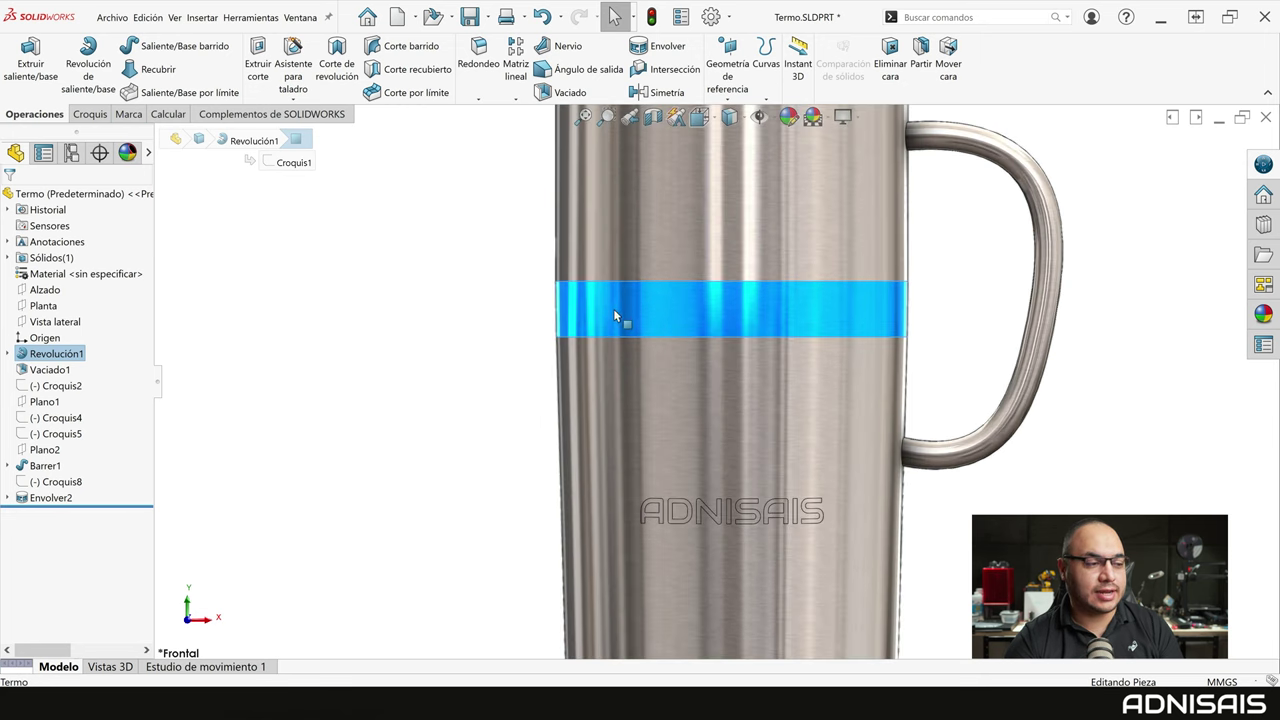
{"action": "left_click", "coordinate": [8, 354]}
{"action": "left_click", "coordinate": [62, 370]}
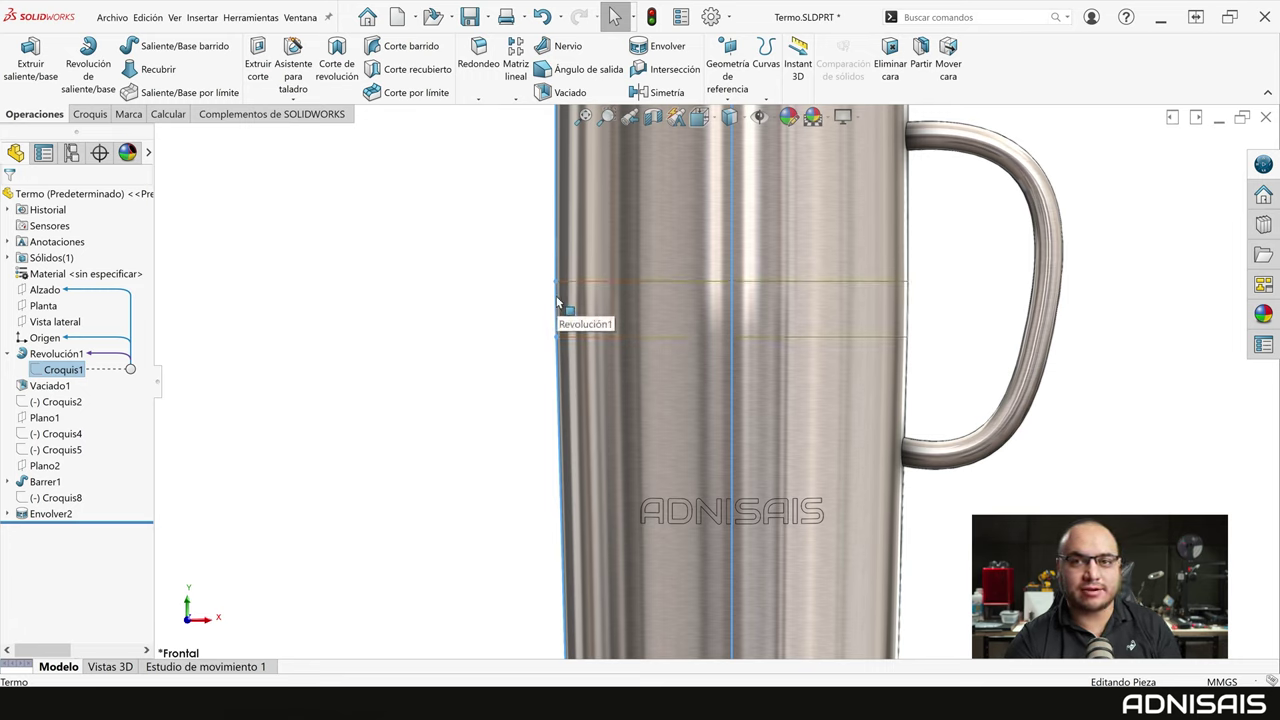
{"action": "left_click", "coordinate": [619, 312]}
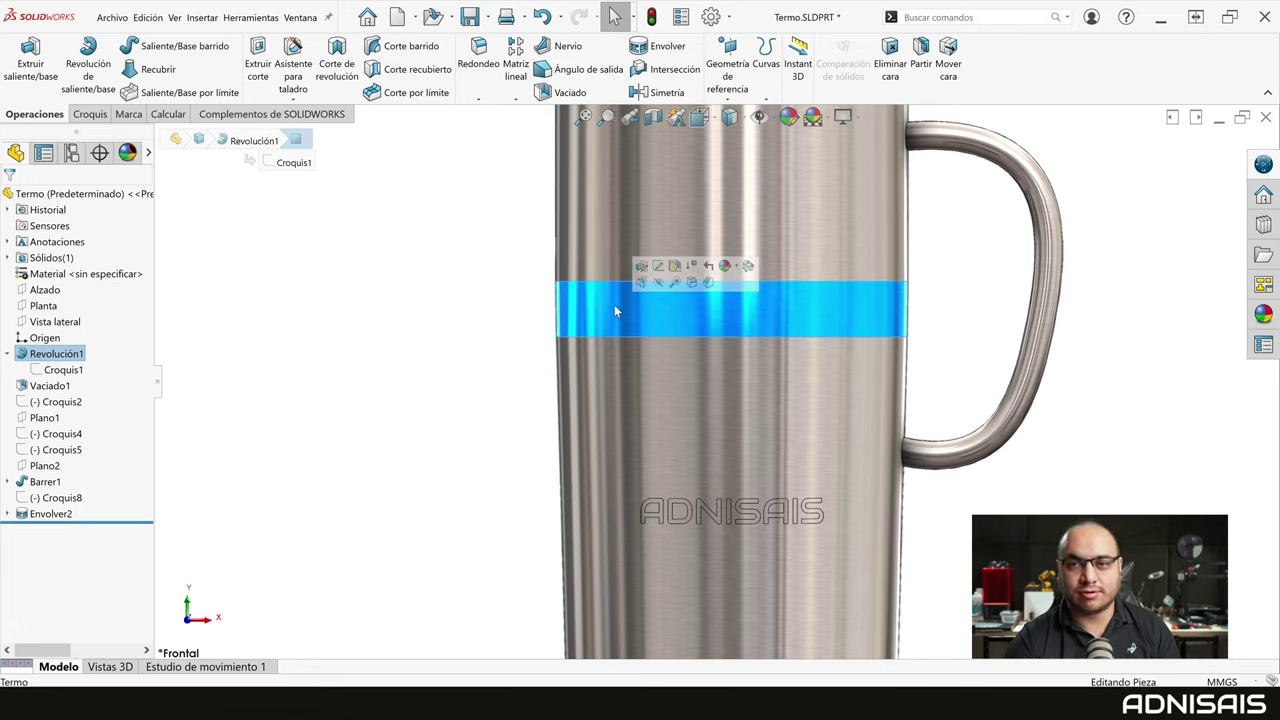
{"action": "left_click", "coordinate": [320, 314]}
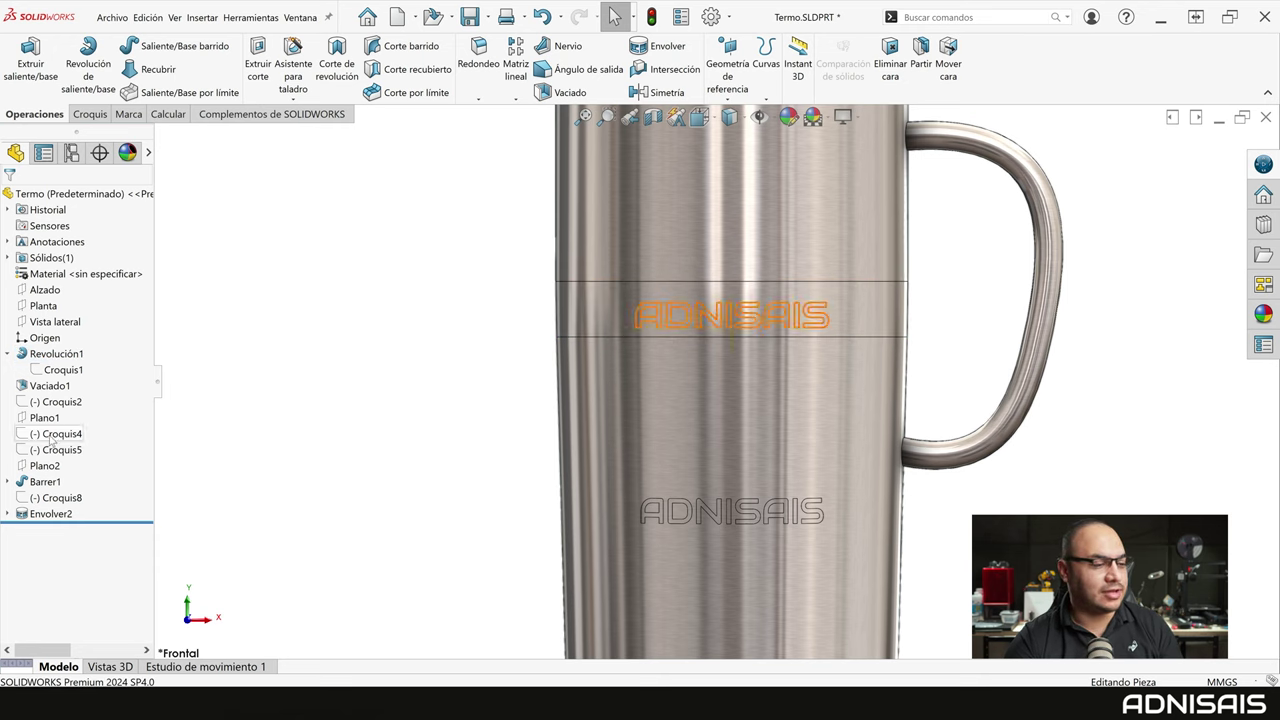
Try wrapping Croquis4 onto the curved band, cancel when refused, and switch to Termo2.SLDPRT
{"action": "left_click", "coordinate": [57, 433]}
{"action": "left_click", "coordinate": [648, 46]}
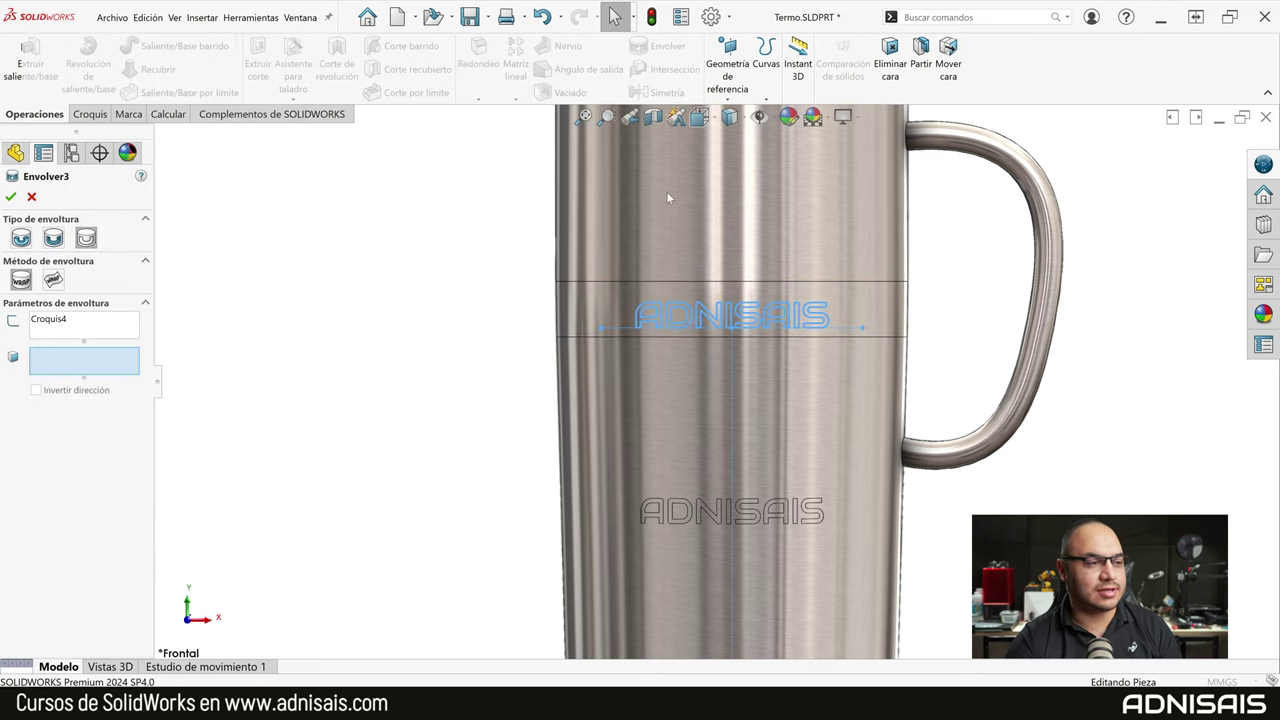
{"action": "left_click", "coordinate": [608, 297]}
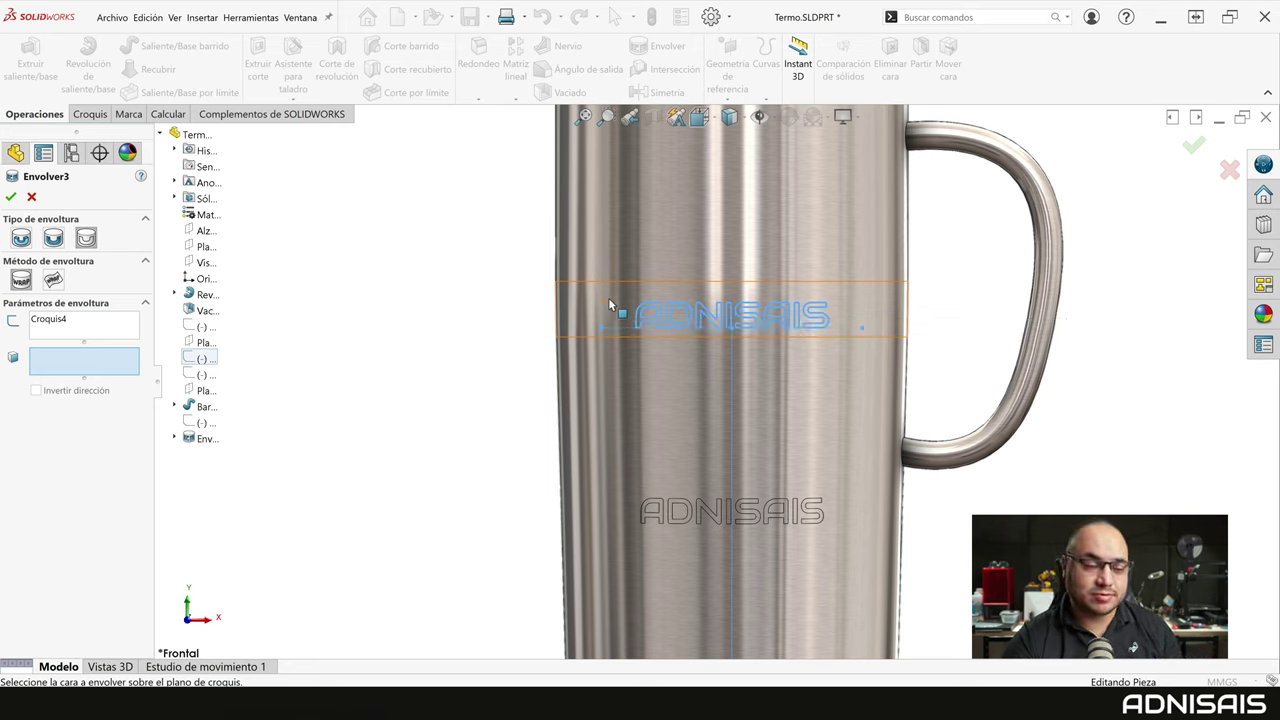
{"action": "key", "text": "Escape"}
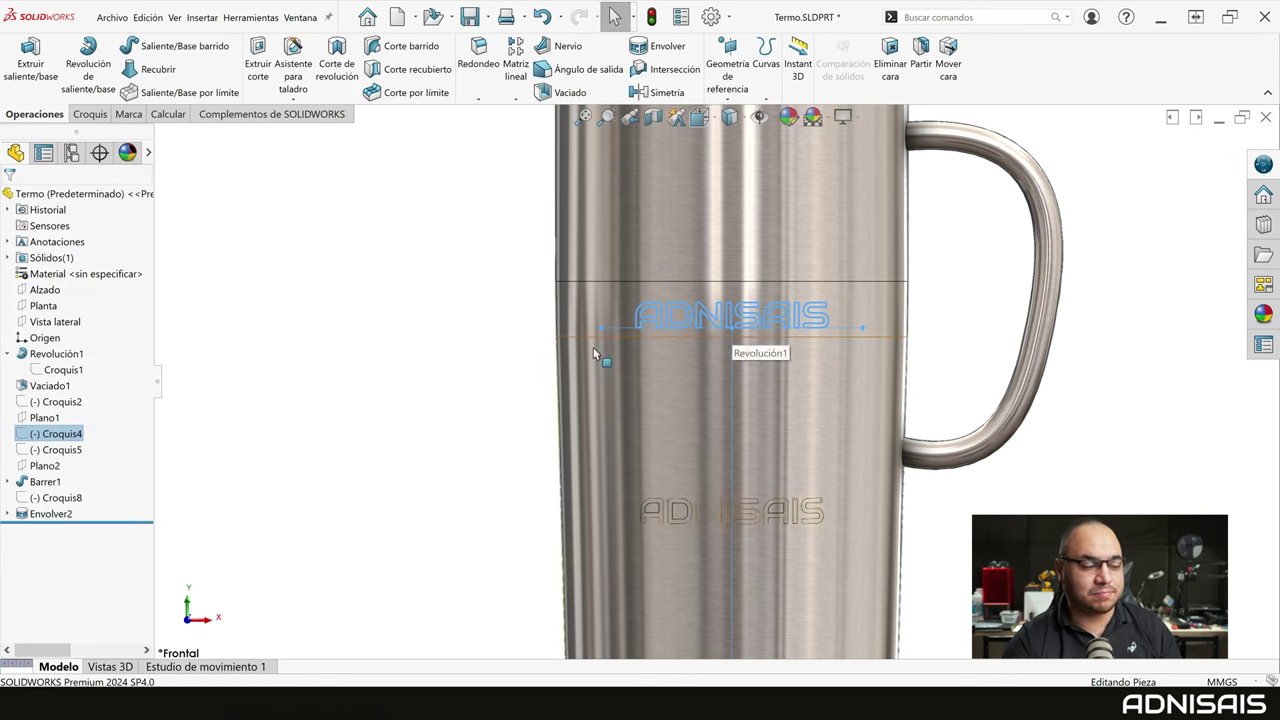
{"action": "left_click", "coordinate": [488, 334]}
{"action": "key", "text": "ctrl+Tab"}
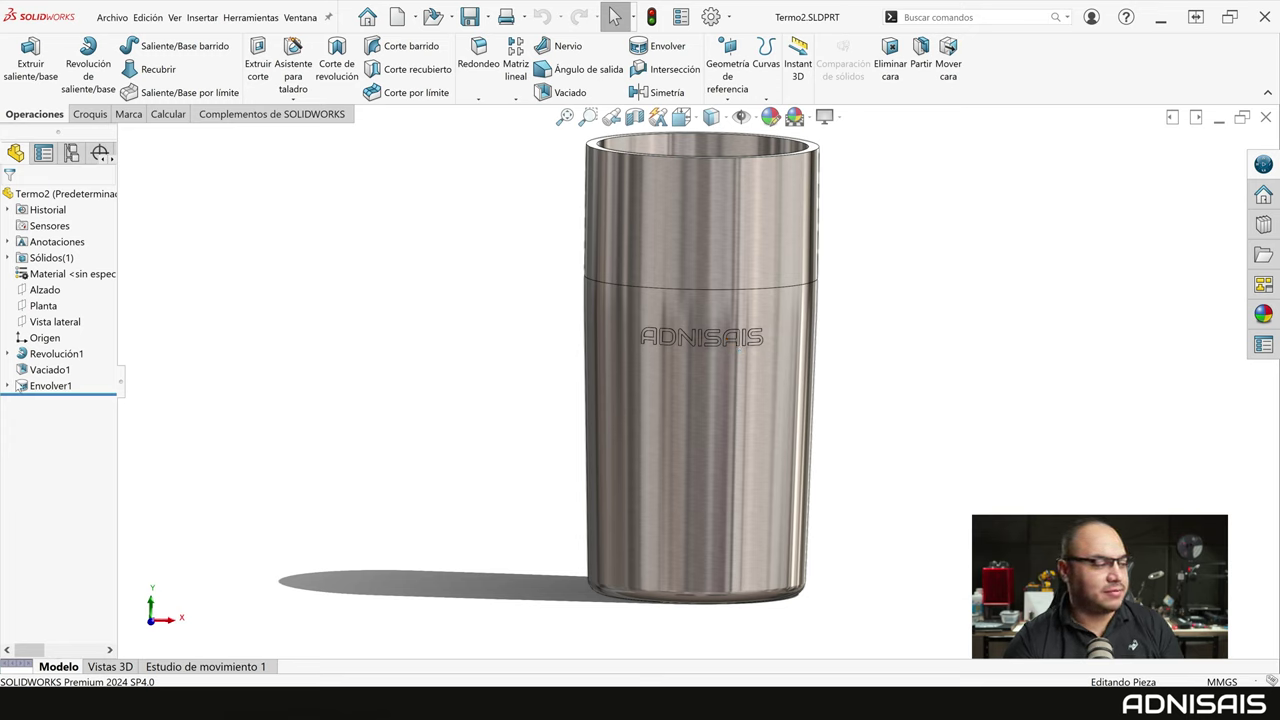
Delete the Envolver1 logo wrap, roll back above Croquis2, and view from the Front
{"action": "left_click", "coordinate": [50, 385]}
{"action": "key", "text": "Delete"}
{"action": "key", "text": "Return"}
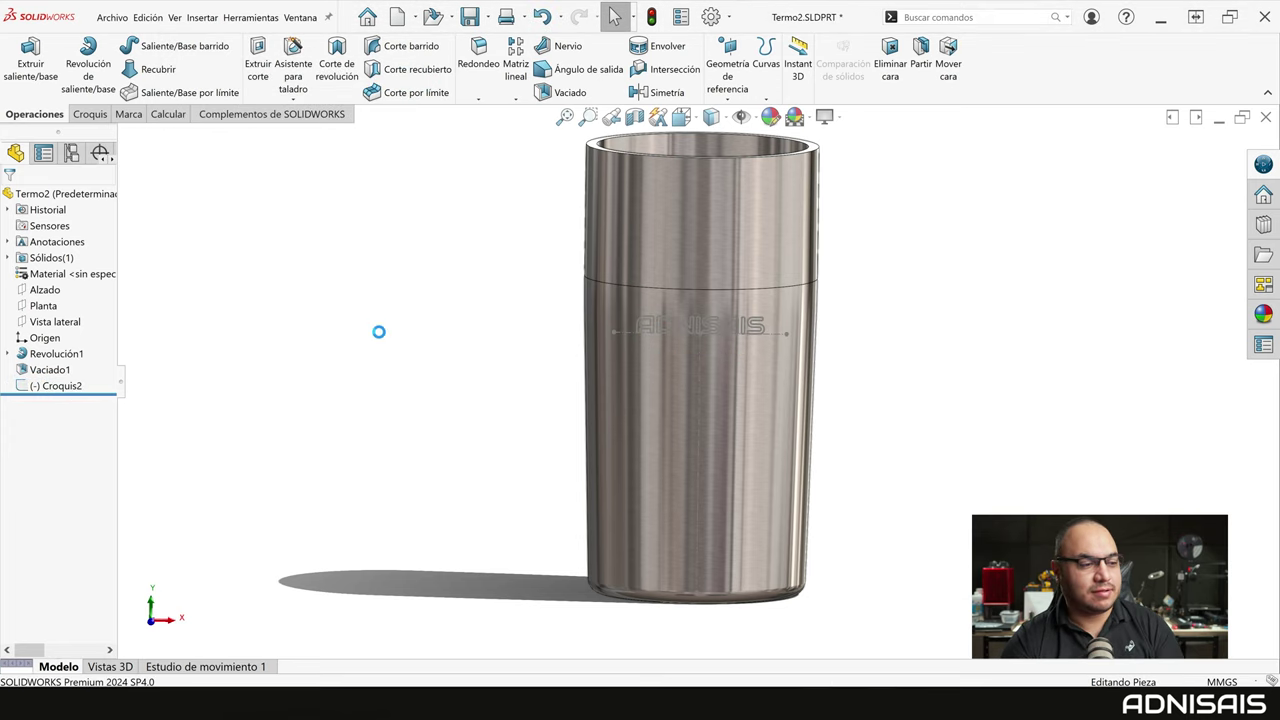
{"action": "left_click_drag", "start_coordinate": [50, 394], "coordinate": [50, 378]}
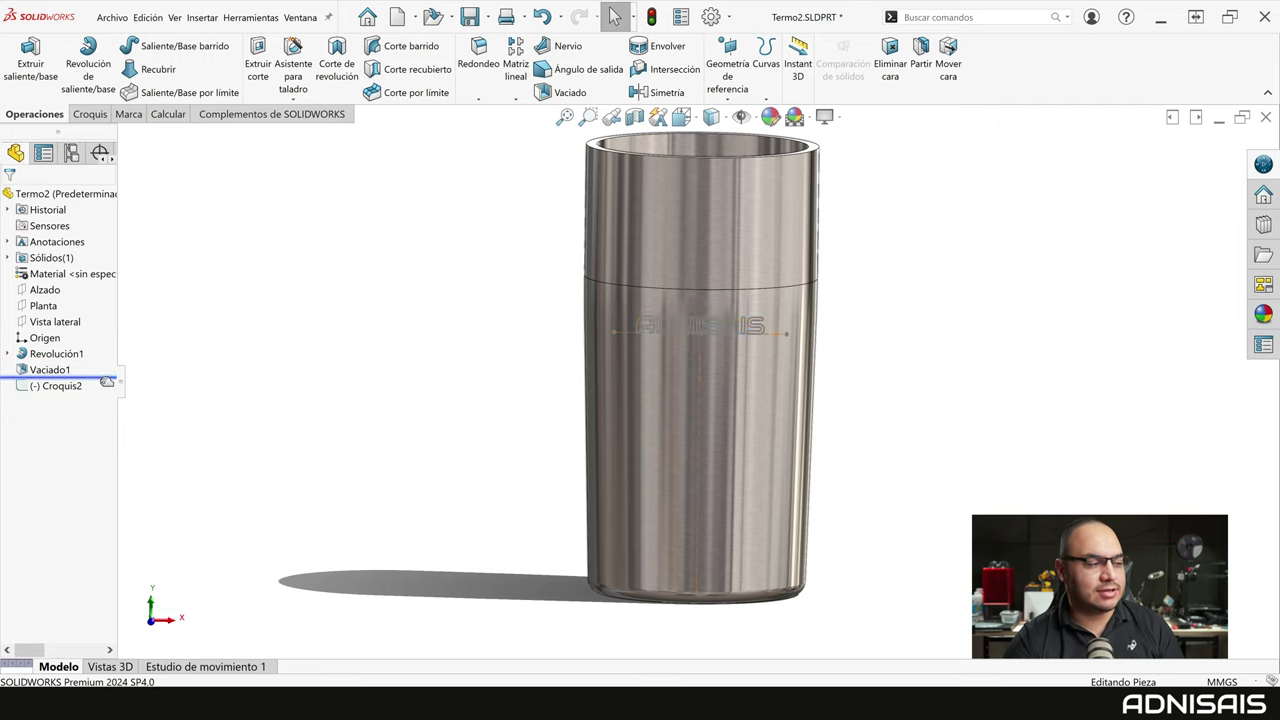
{"action": "key", "text": "ctrl+1"}
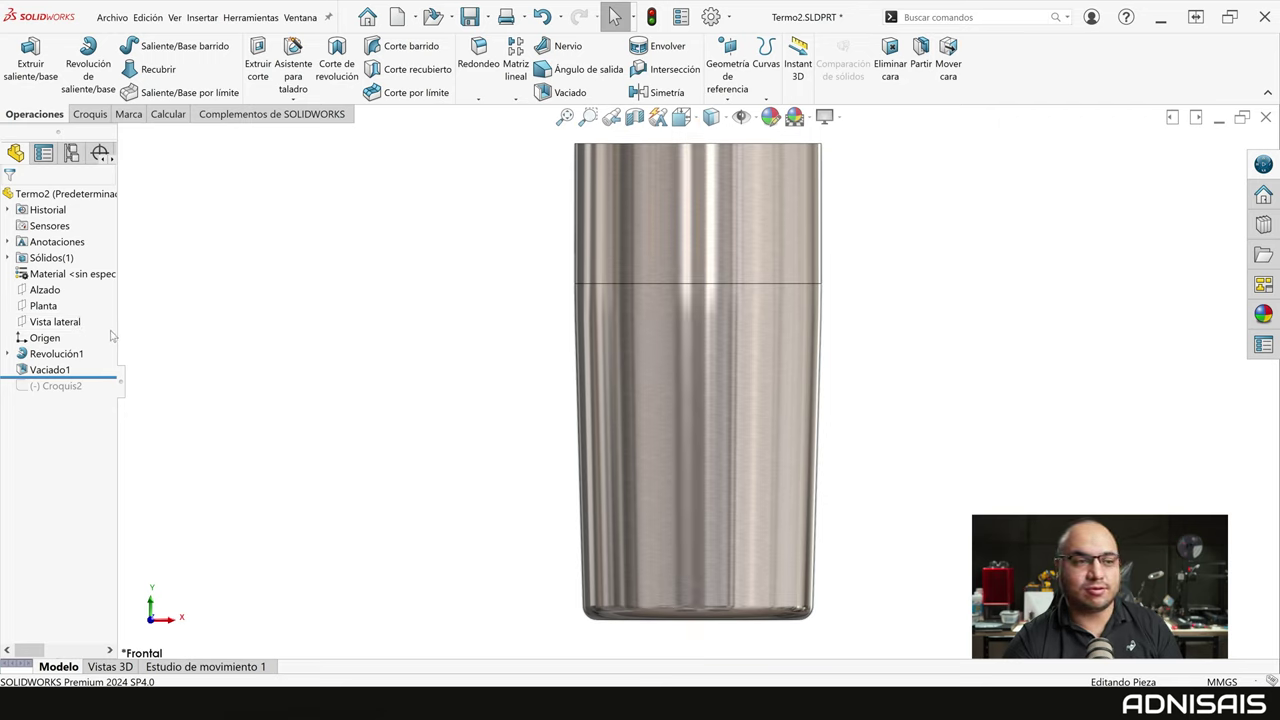
Select Revolución1 to reveal its profile sketch, then clear the selection
{"action": "left_click", "coordinate": [8, 354]}
{"action": "left_click", "coordinate": [55, 354]}
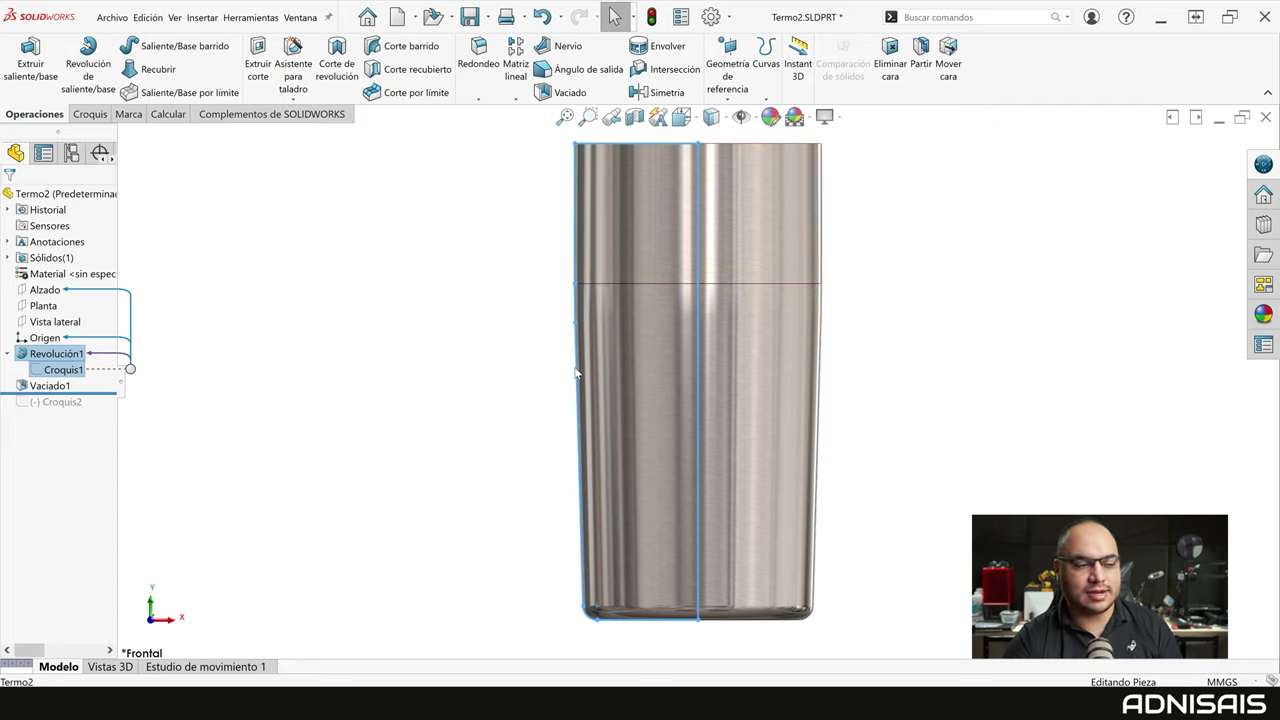
{"action": "left_click", "coordinate": [496, 468]}
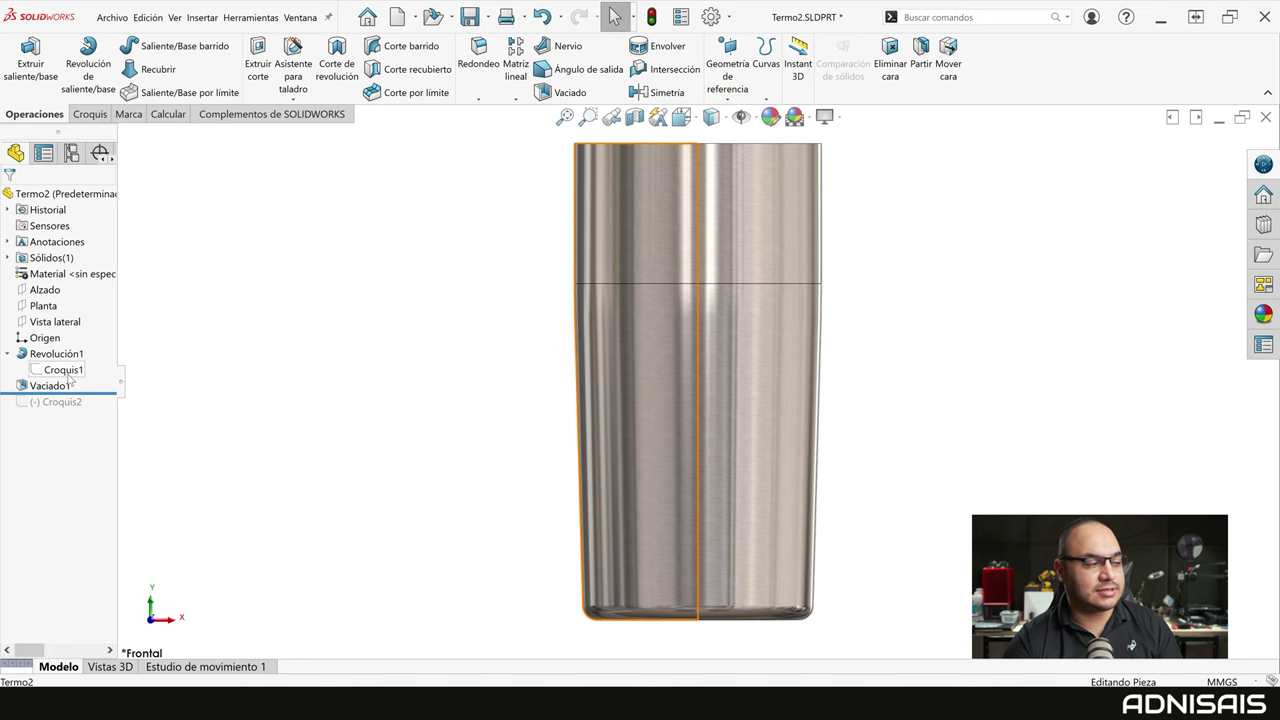
{"action": "left_click", "coordinate": [62, 370]}
{"action": "left_click", "coordinate": [86, 344]}
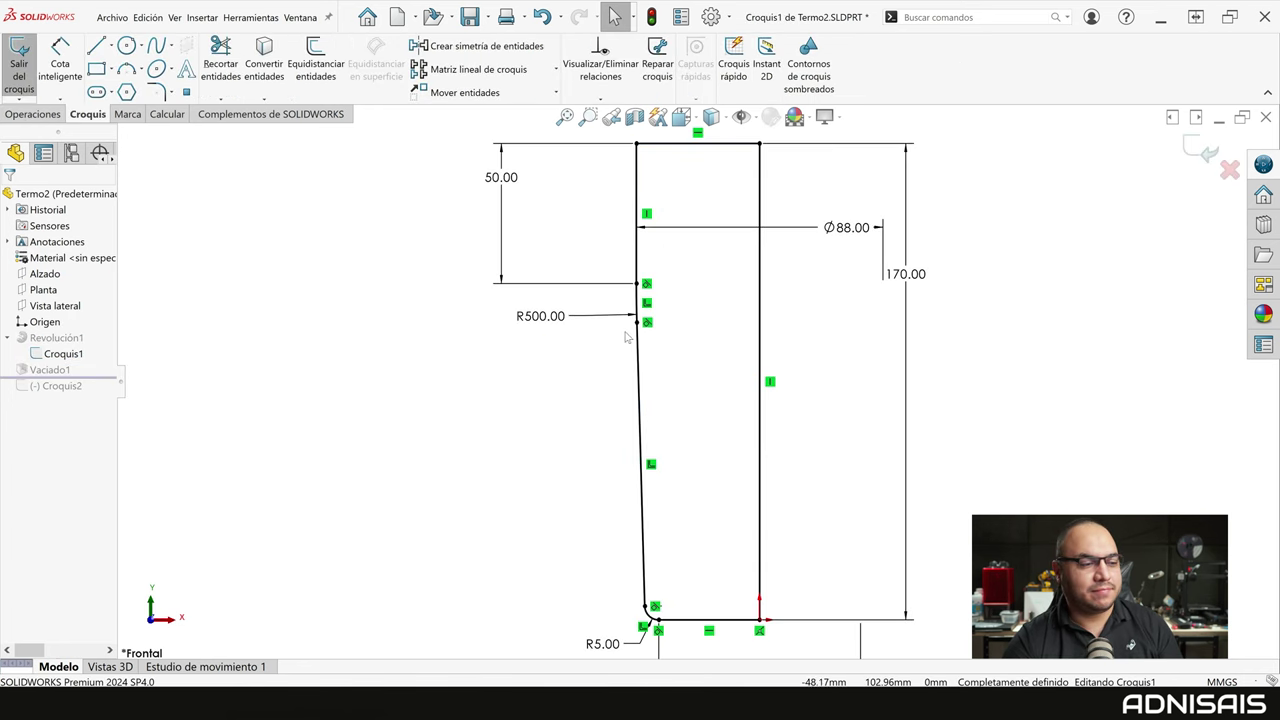
{"action": "left_click", "coordinate": [639, 346]}
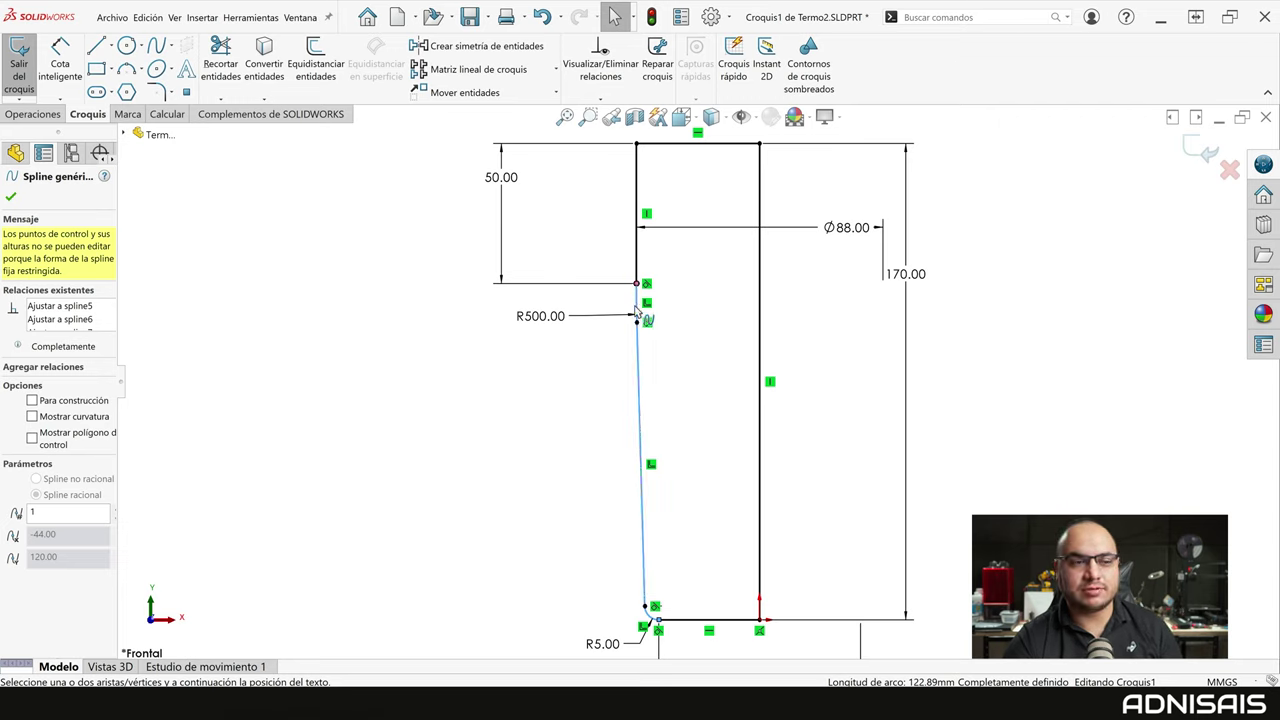
{"action": "left_click", "coordinate": [1197, 148]}
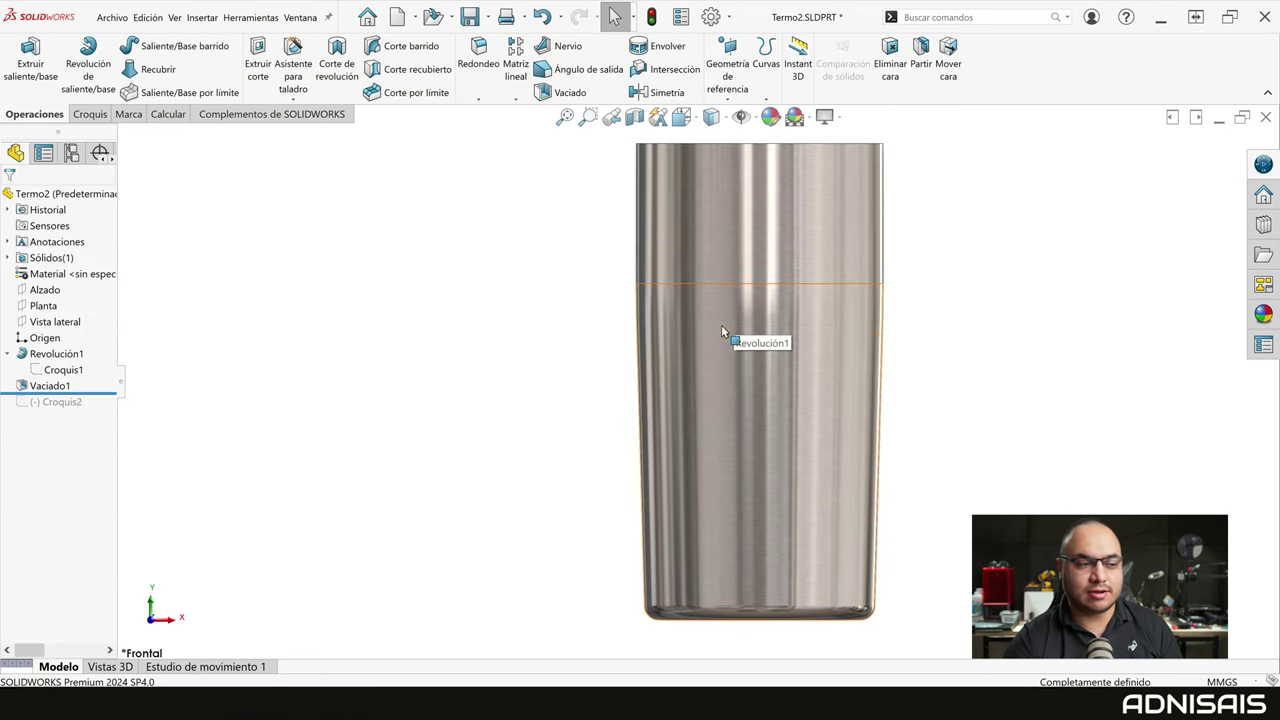
Orbit to inspect the tumbler's bottom and then its top rim
{"action": "middle_click_drag", "start_coordinate": [668, 350], "coordinate": [794, 592]}
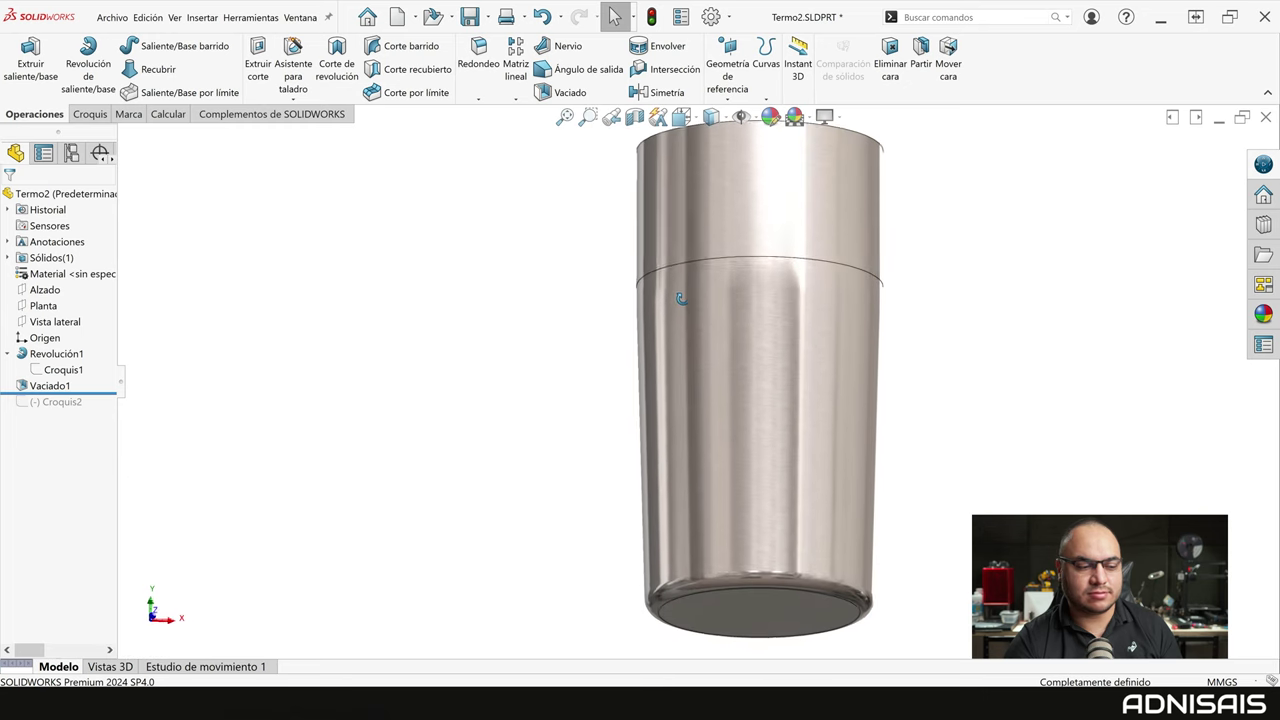
{"action": "scroll", "coordinate": [677, 514], "scroll_direction": "down", "scroll_amount": 3}
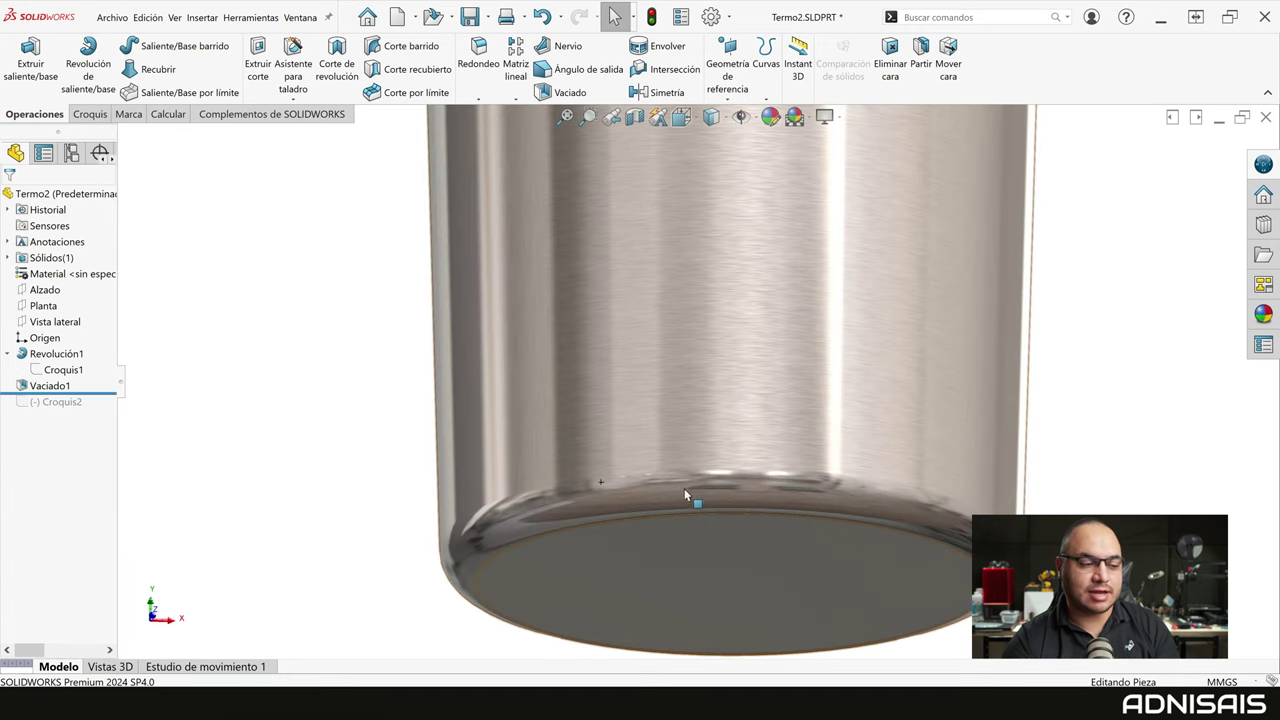
{"action": "left_click", "coordinate": [541, 452]}
{"action": "scroll", "coordinate": [613, 307], "scroll_direction": "up", "scroll_amount": 2}
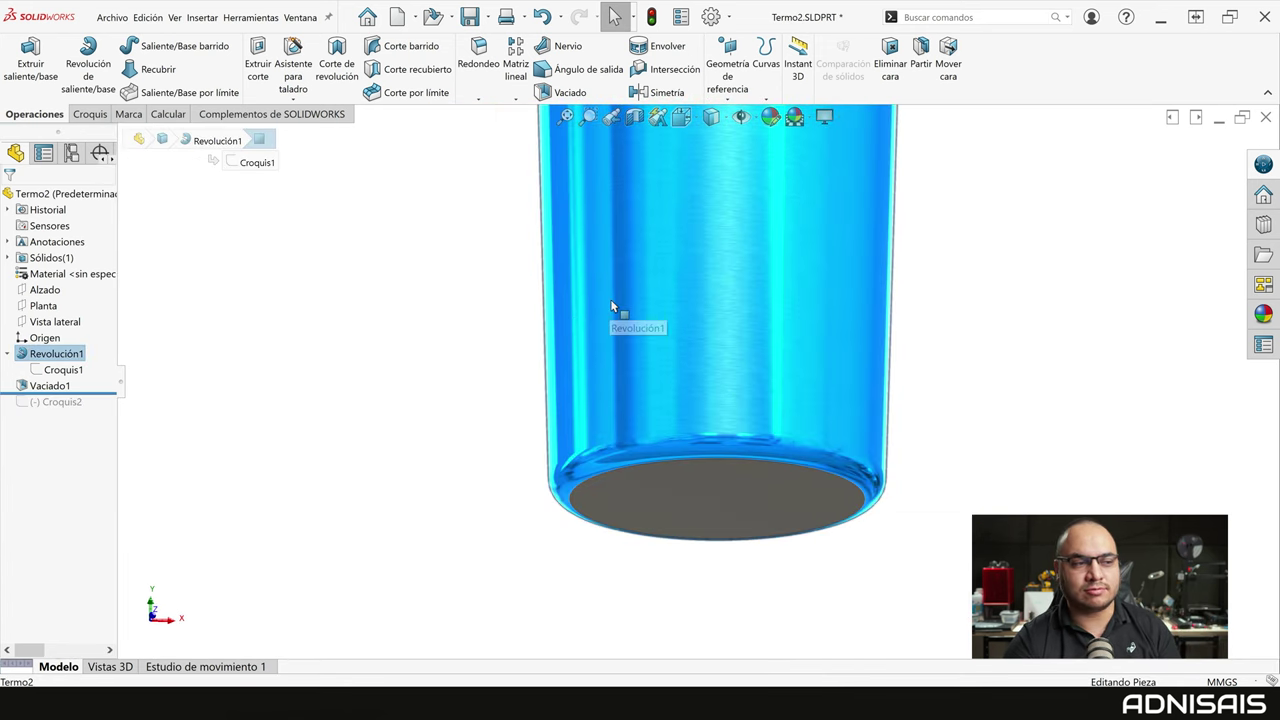
{"action": "middle_click_drag", "start_coordinate": [612, 307], "coordinate": [490, 295]}
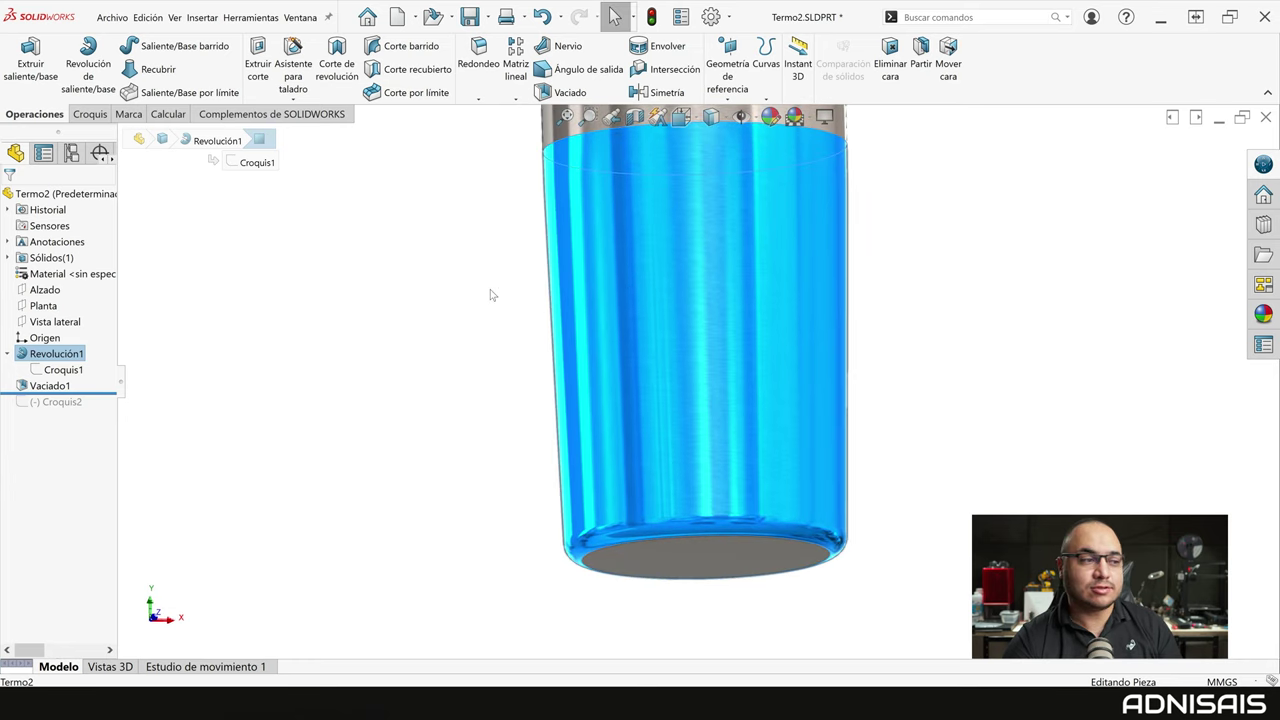
Roll the model forward past Croquis2 and select the ADNISAIS logo sketch
{"action": "left_click", "coordinate": [490, 295]}
{"action": "left_click_drag", "start_coordinate": [104, 392], "coordinate": [100, 410]}
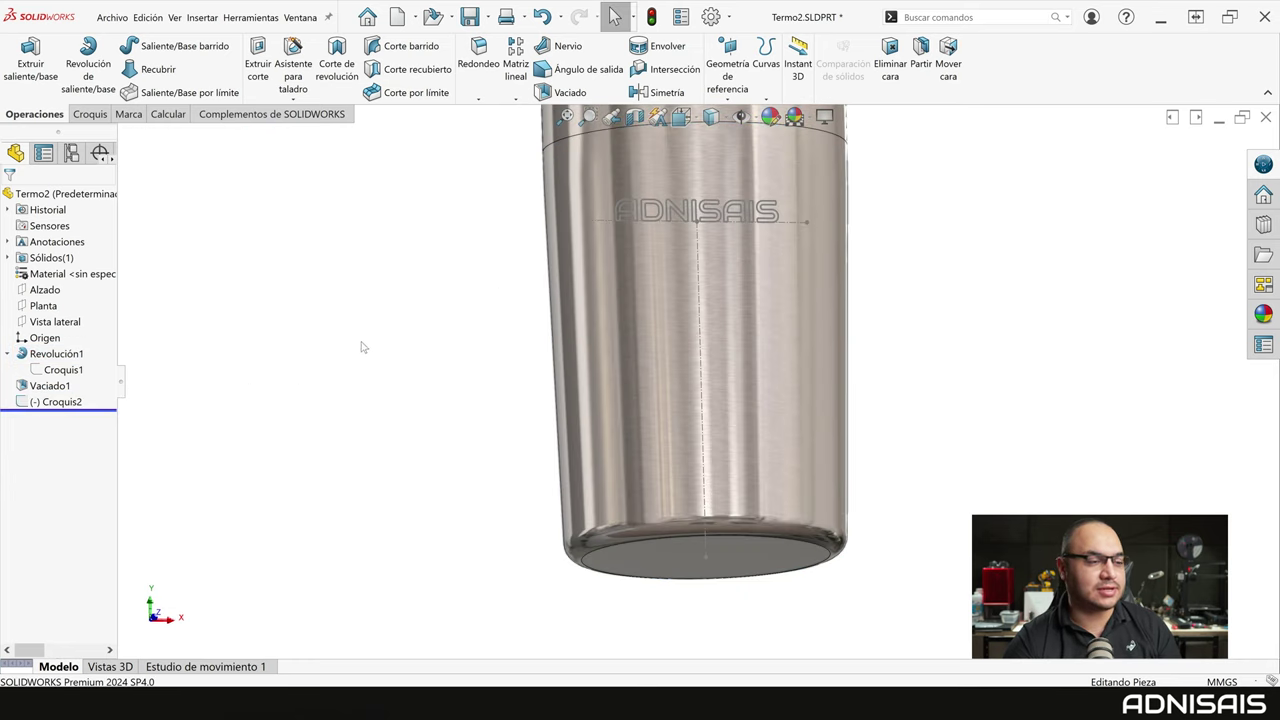
{"action": "middle_click_drag", "start_coordinate": [609, 296], "coordinate": [300, 386]}
{"action": "left_click", "coordinate": [66, 402]}
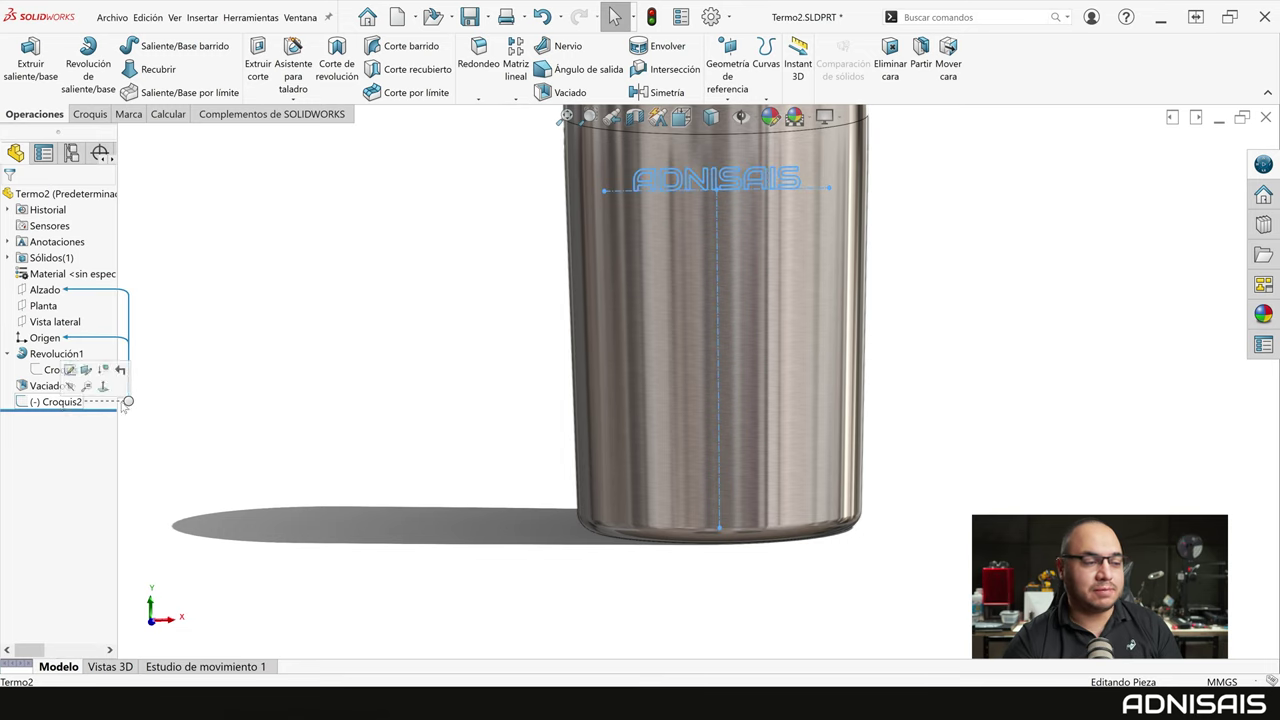
{"action": "scroll", "coordinate": [449, 367], "scroll_direction": "up", "scroll_amount": 2}
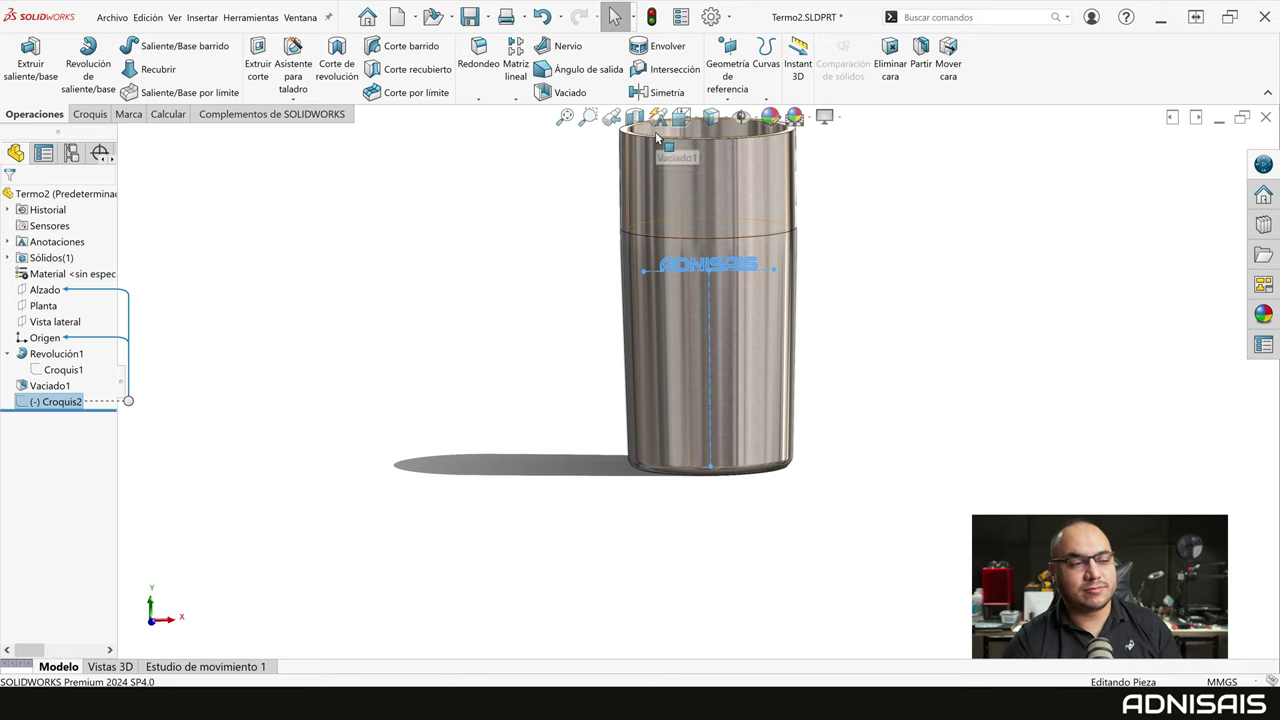
Emboss Croquis2's ADNISAIS lettering 0.20 mm onto the tumbler's side face as Envolver1
{"action": "left_click", "coordinate": [665, 48]}
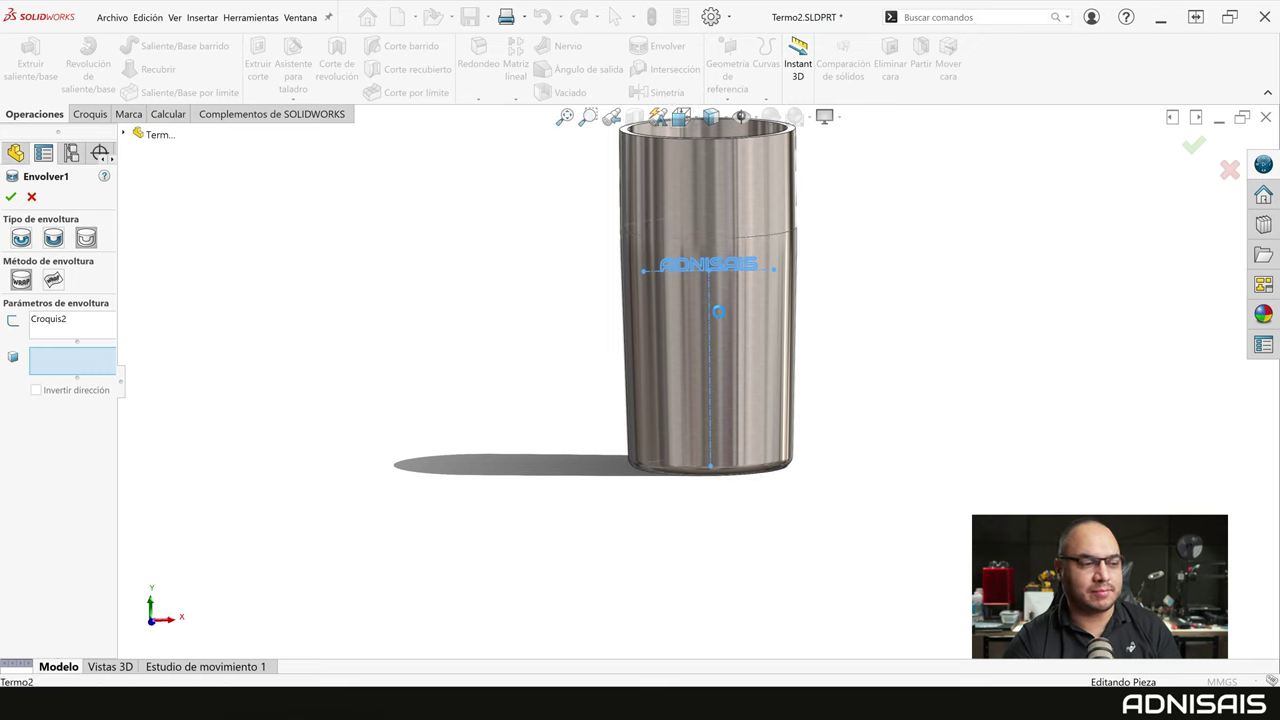
{"action": "left_click", "coordinate": [724, 320]}
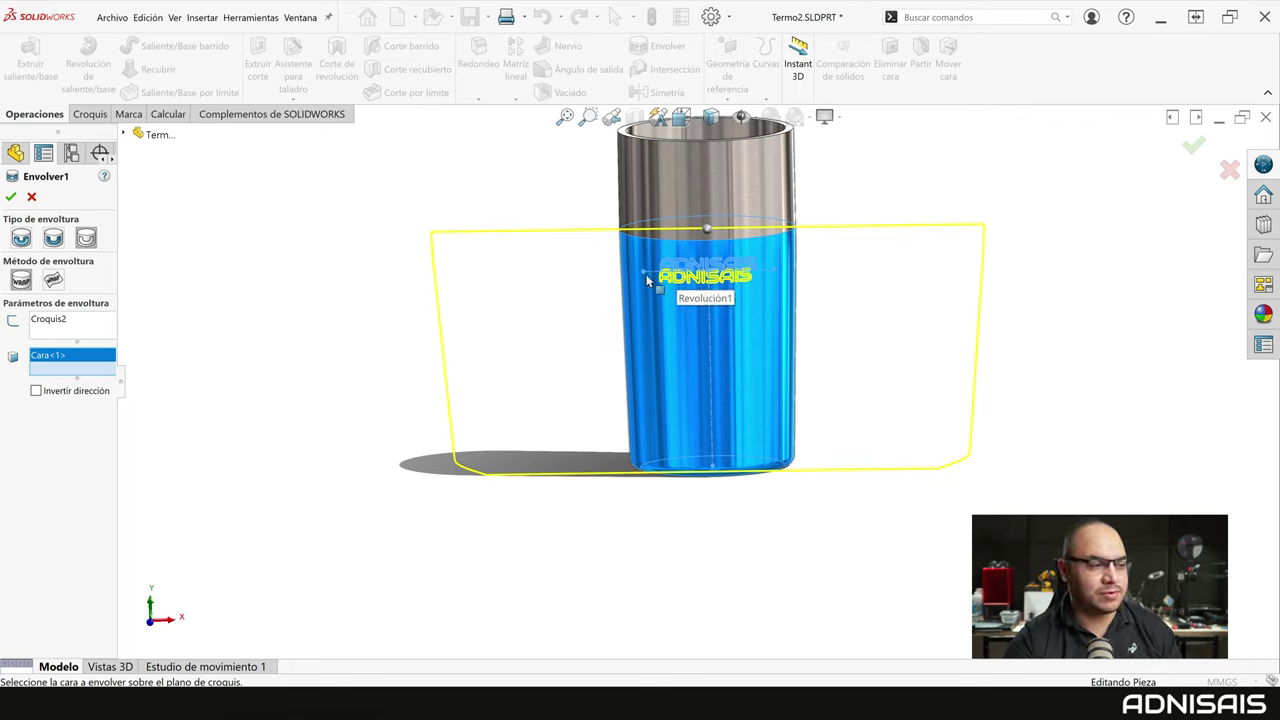
{"action": "left_click", "coordinate": [22, 240]}
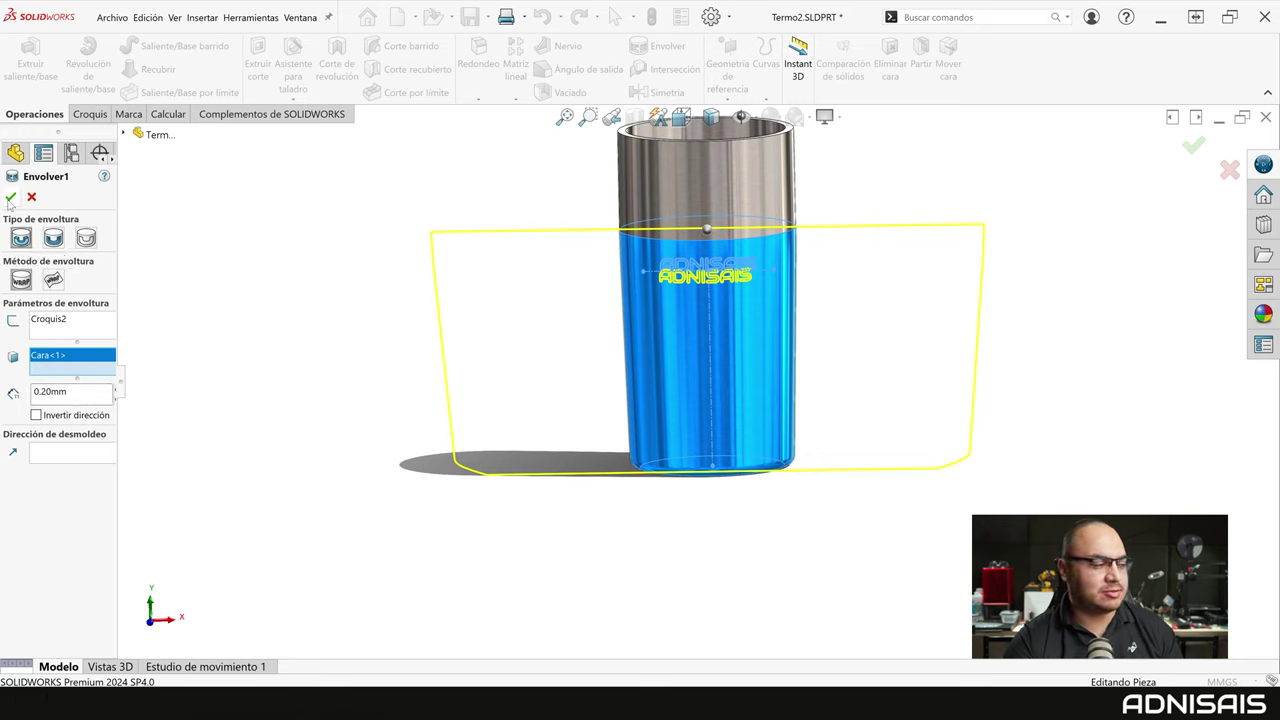
{"action": "left_click", "coordinate": [72, 455]}
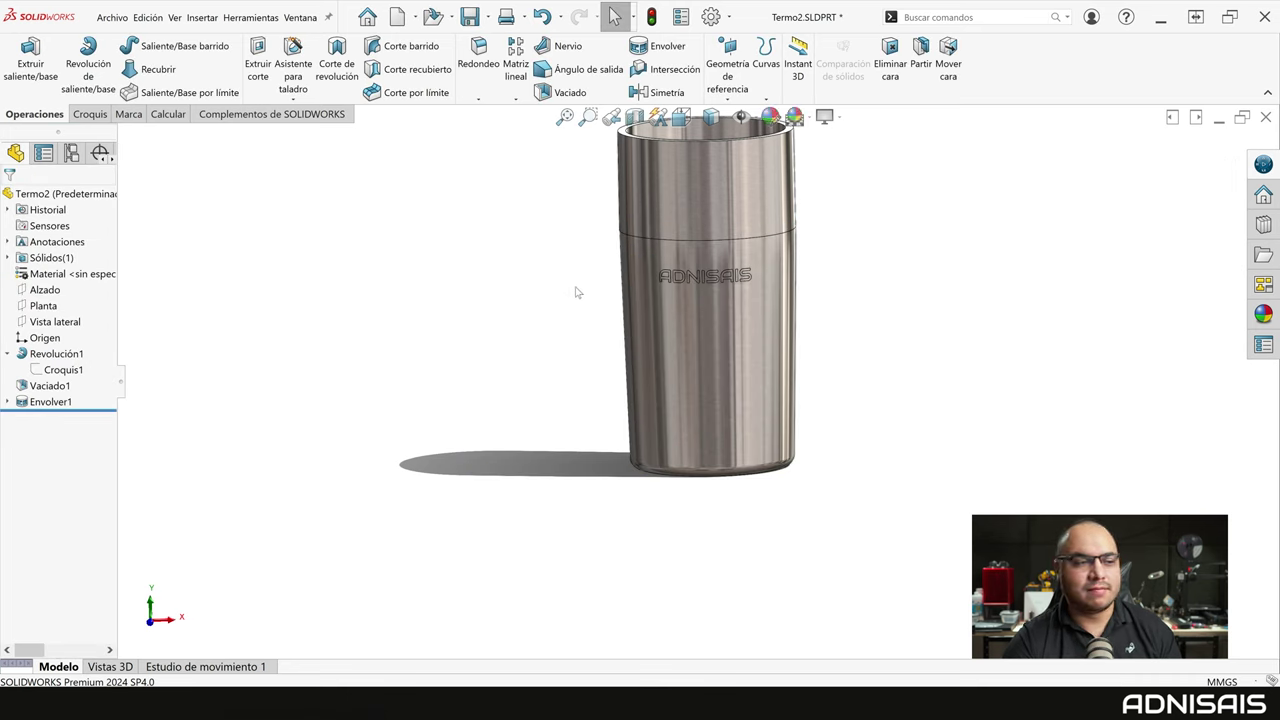
Edit Croquis2 and drag the ADNISAIS text higher, just below the band line
{"action": "left_click", "coordinate": [7, 401]}
{"action": "left_click", "coordinate": [70, 417]}
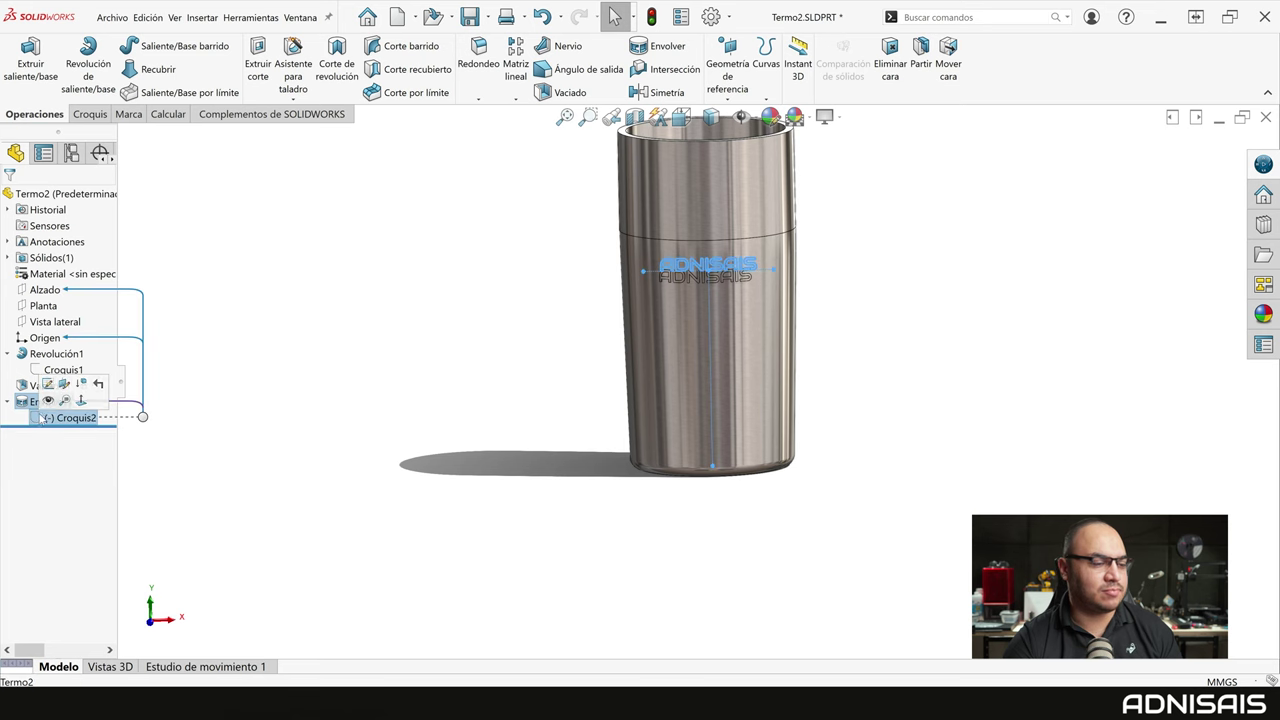
{"action": "left_click", "coordinate": [48, 398]}
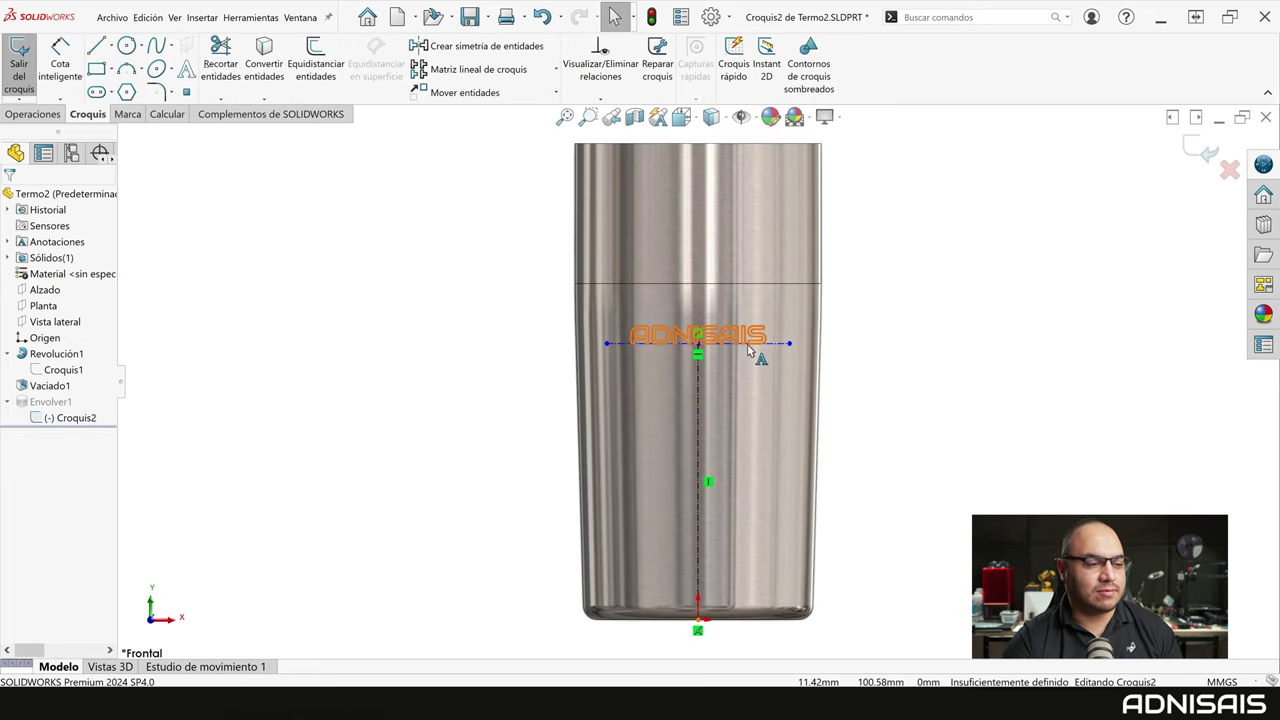
{"action": "left_click_drag", "start_coordinate": [770, 344], "coordinate": [781, 320]}
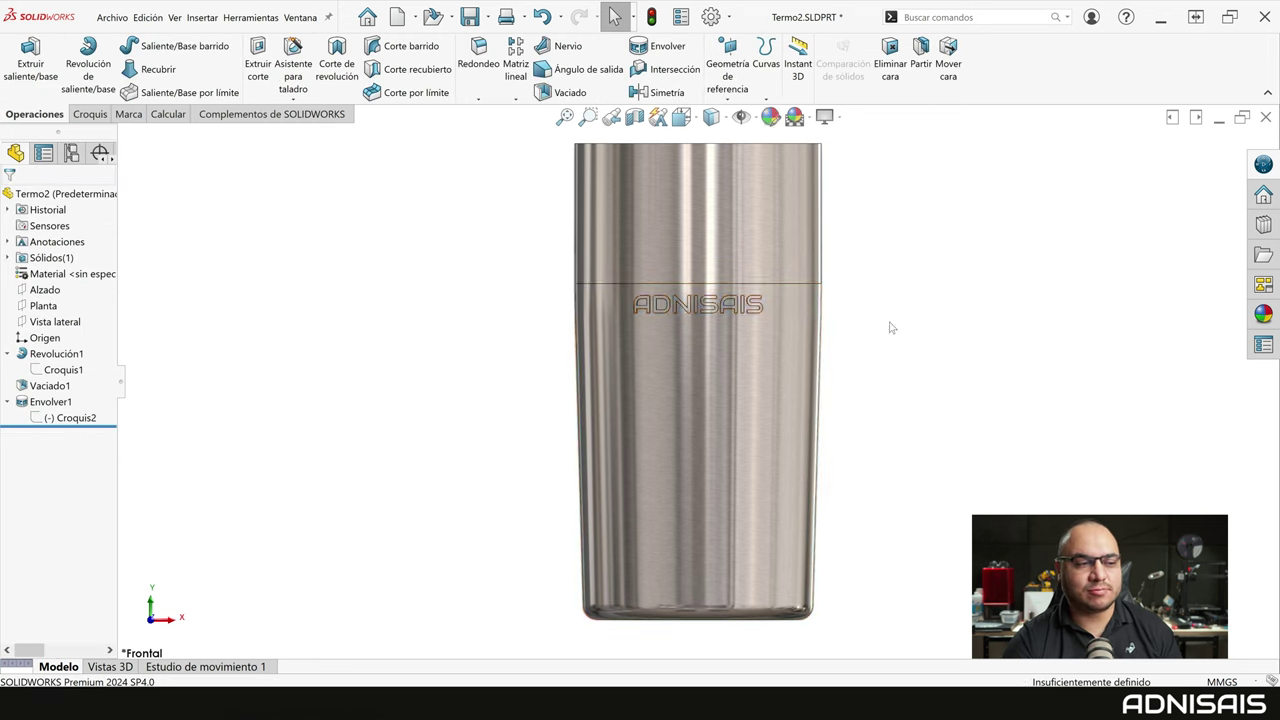
Inspect the raised embossed logo from an isometric, tilted view
{"action": "left_click", "coordinate": [792, 328]}
{"action": "key", "text": "ctrl+7"}
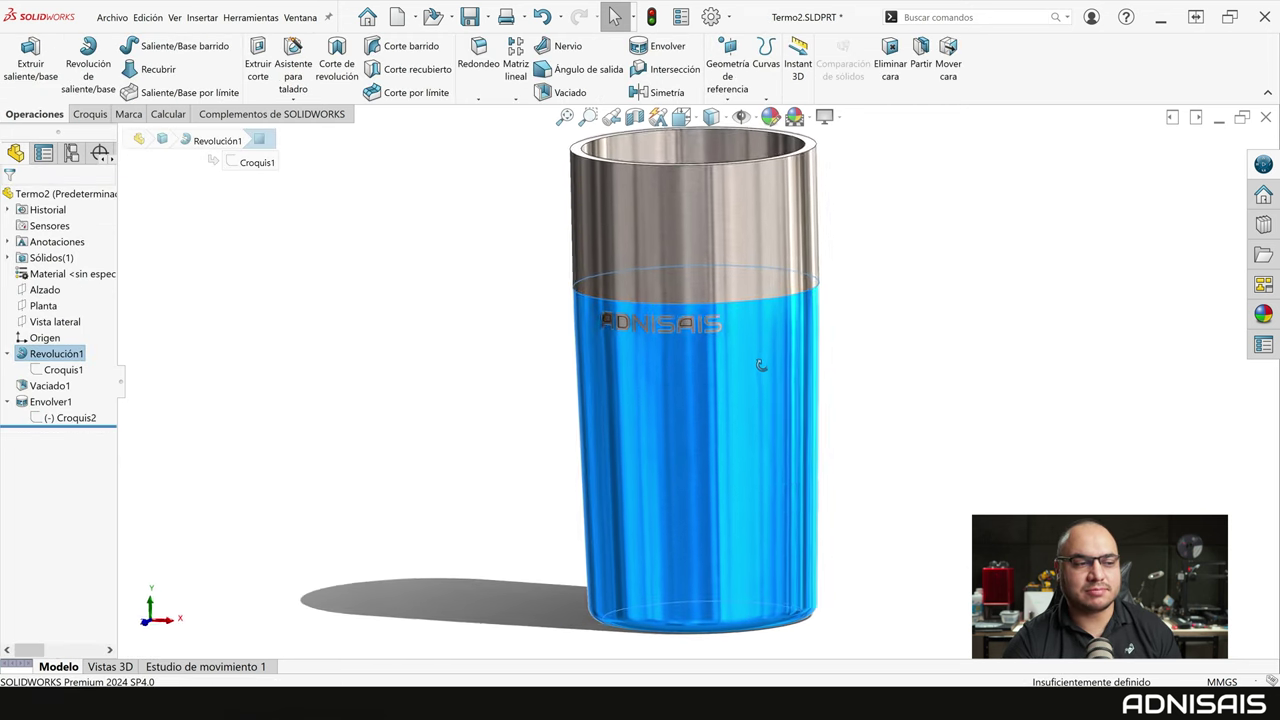
{"action": "middle_click_drag", "start_coordinate": [860, 363], "coordinate": [760, 345]}
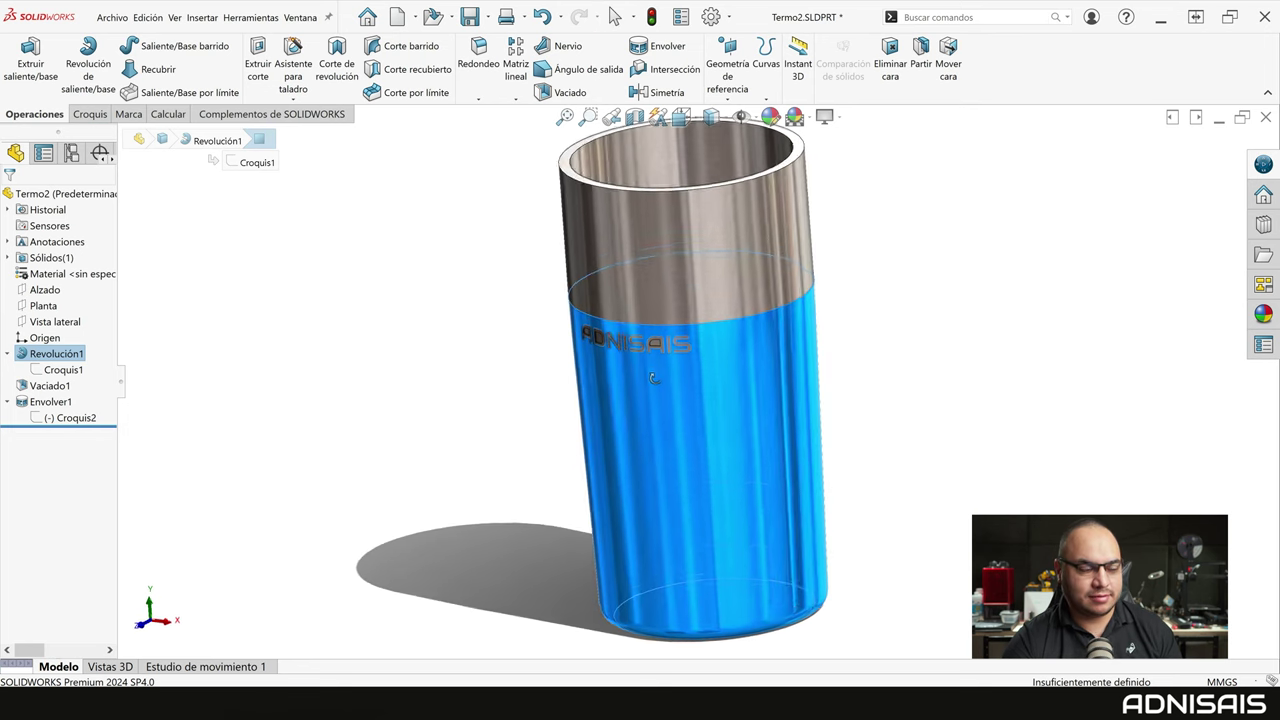
{"action": "scroll", "coordinate": [712, 339], "scroll_direction": "up", "scroll_amount": 8}
{"action": "key", "text": "Escape"}
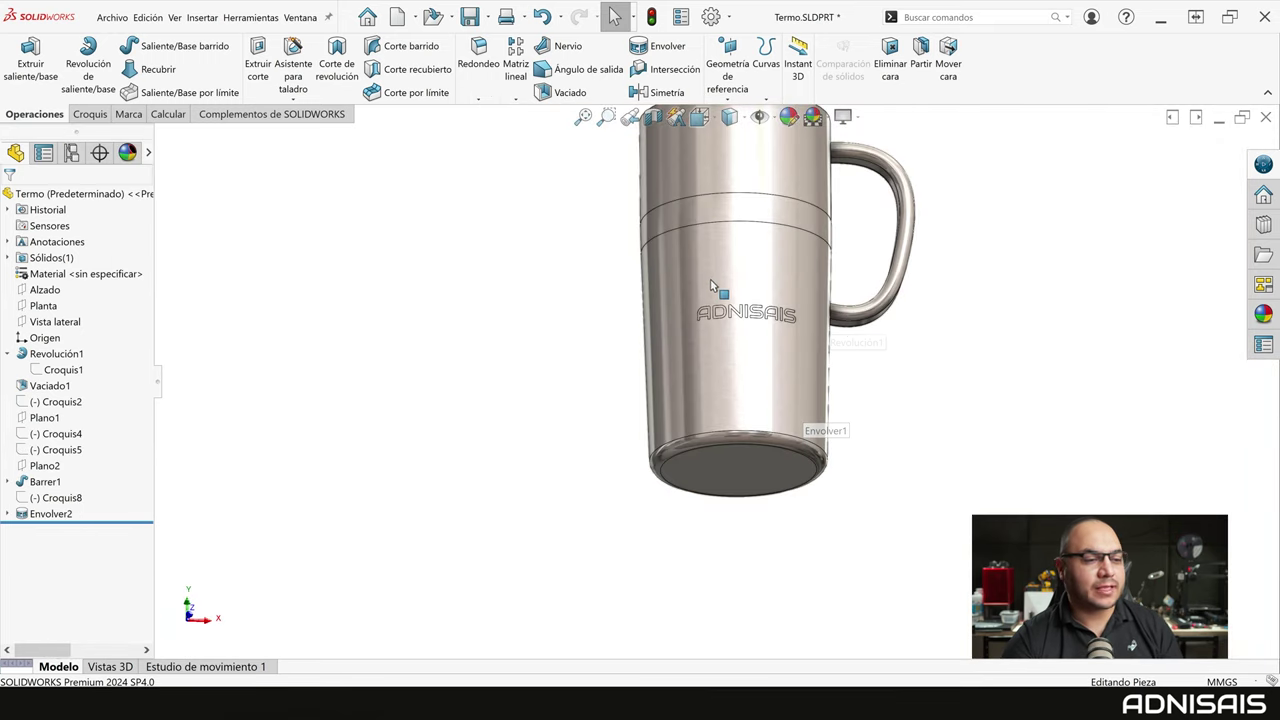
Turn the Termo mug to face its logo and select the upper logo sketch
{"action": "middle_click_drag", "start_coordinate": [836, 390], "coordinate": [703, 338]}
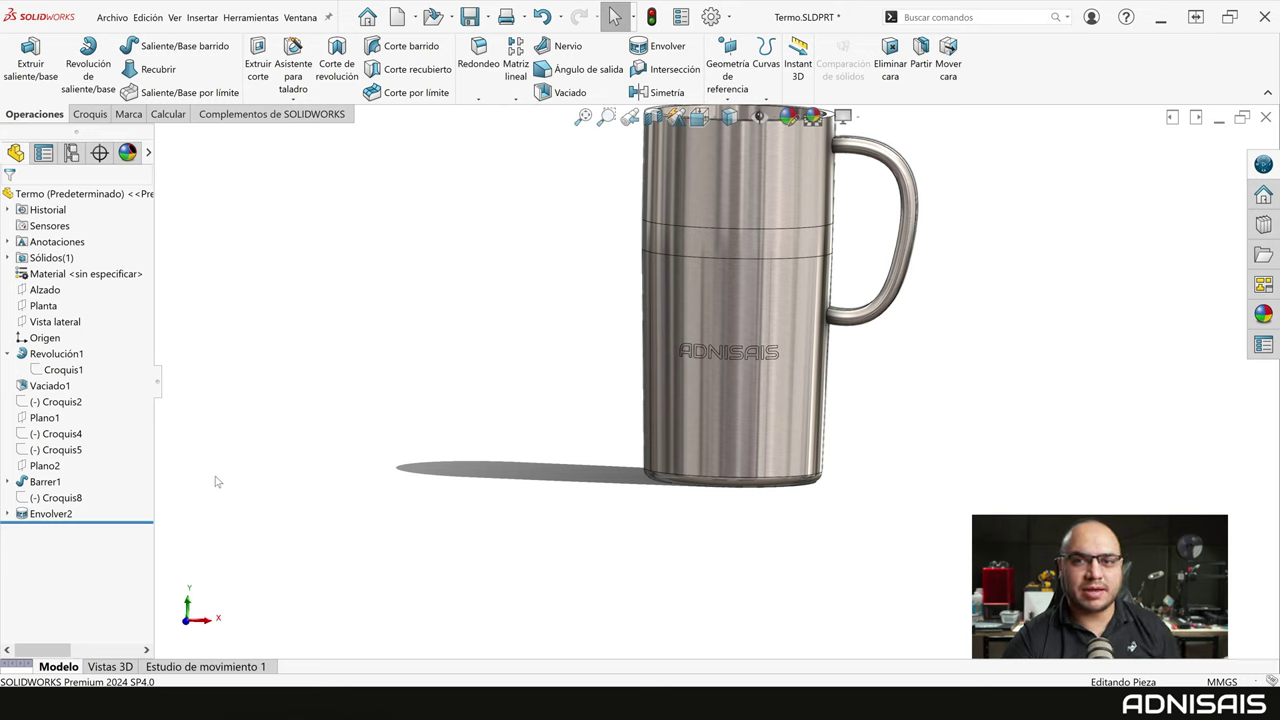
{"action": "left_click", "coordinate": [50, 450]}
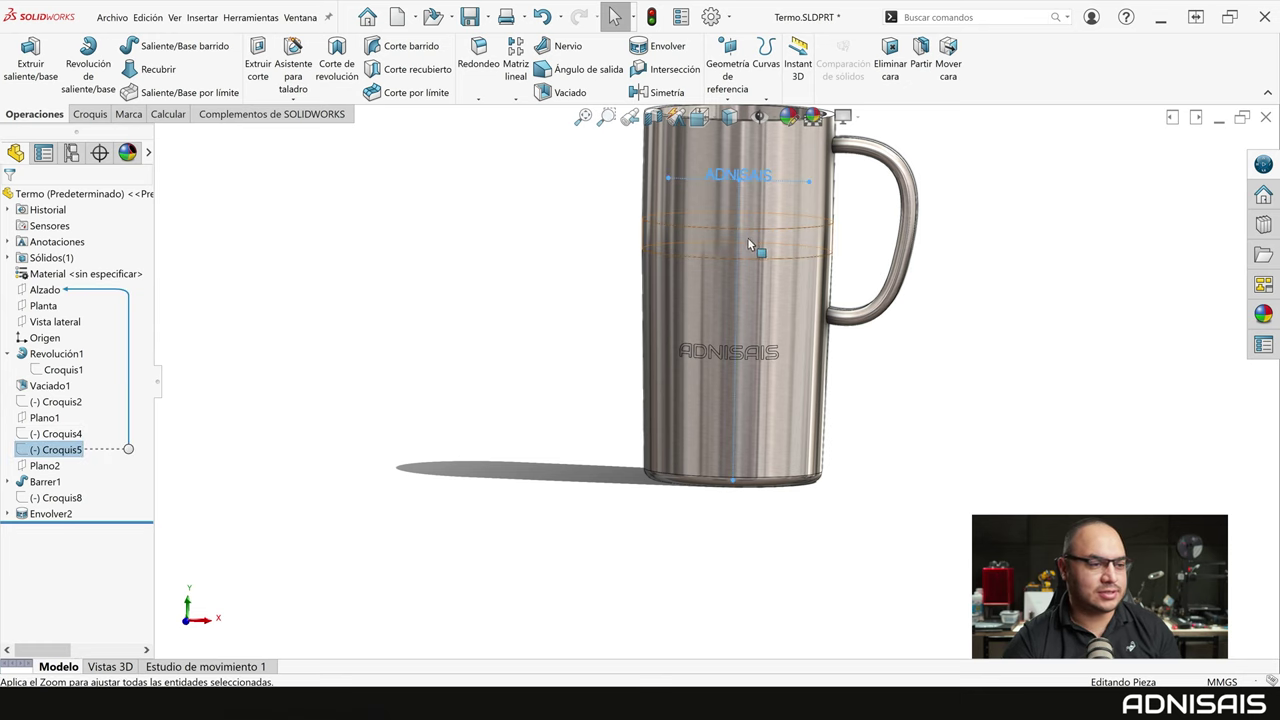
View Croquis5 normal-to and open it for editing
{"action": "key", "text": "ctrl+8"}
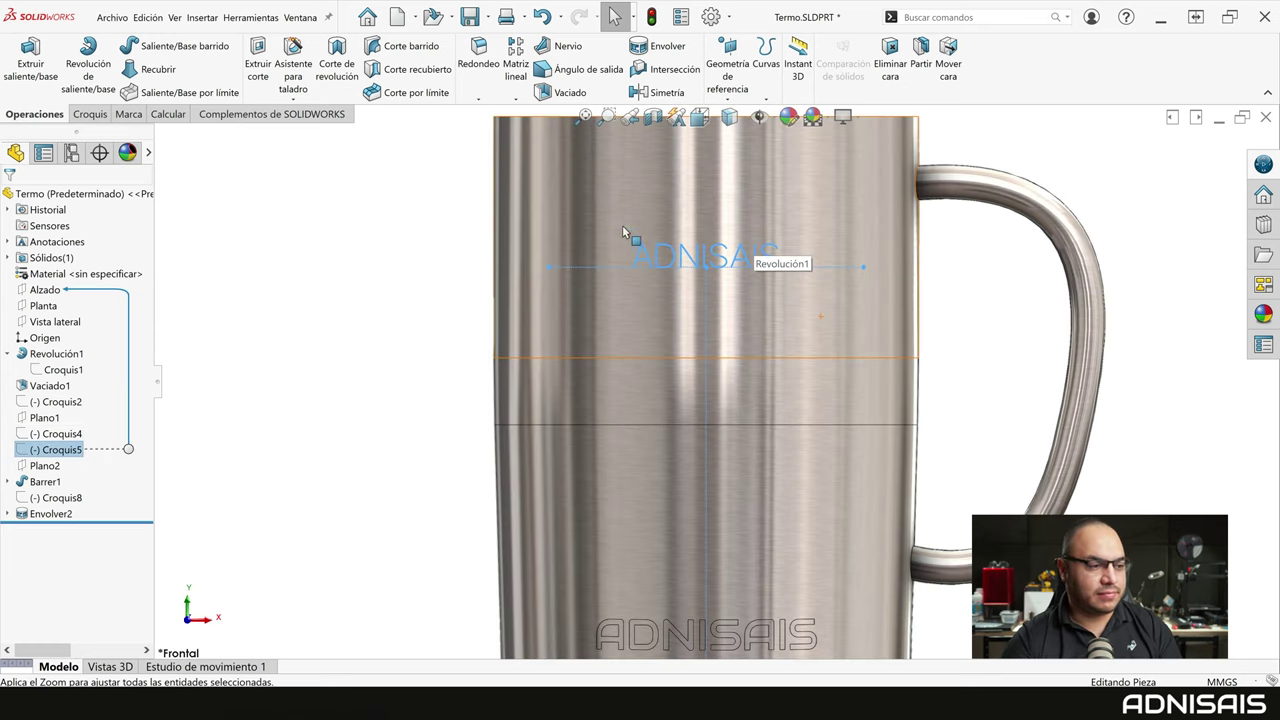
{"action": "scroll", "coordinate": [657, 298], "scroll_direction": "down", "scroll_amount": 2}
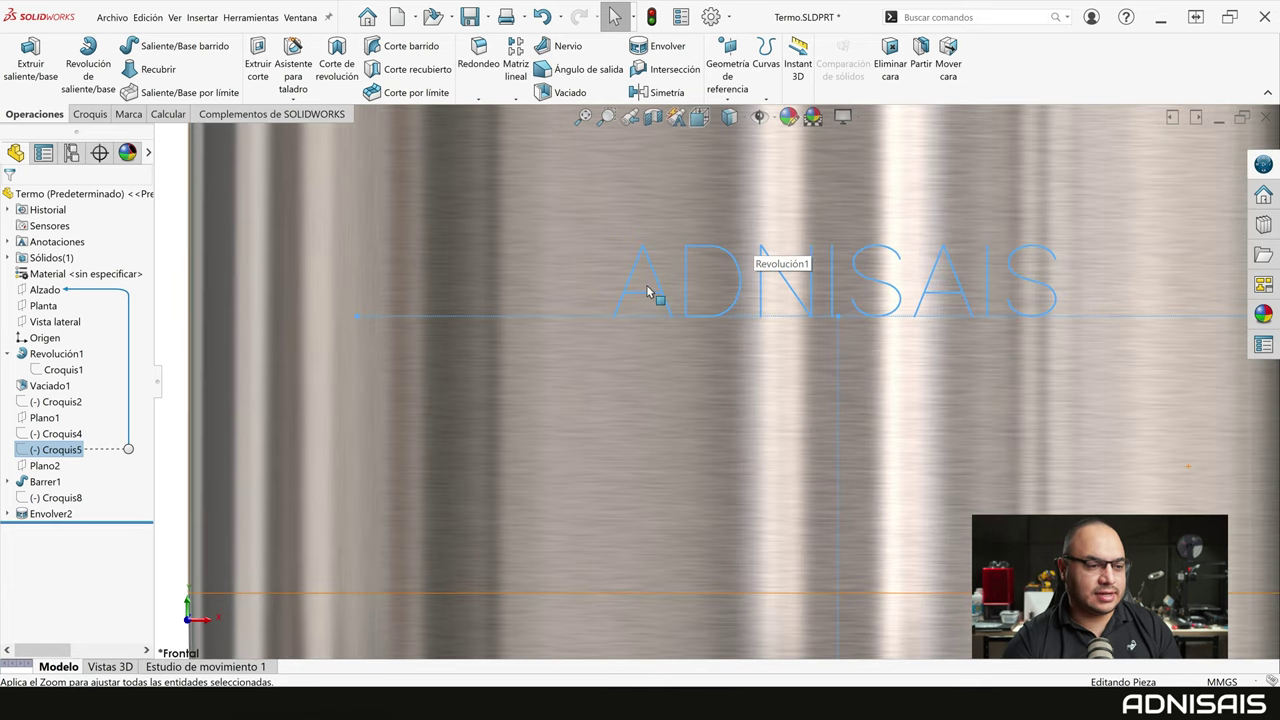
{"action": "scroll", "coordinate": [663, 277], "scroll_direction": "down", "scroll_amount": 3}
{"action": "scroll", "coordinate": [689, 249], "scroll_direction": "down", "scroll_amount": 3}
{"action": "scroll", "coordinate": [690, 283], "scroll_direction": "up", "scroll_amount": 2}
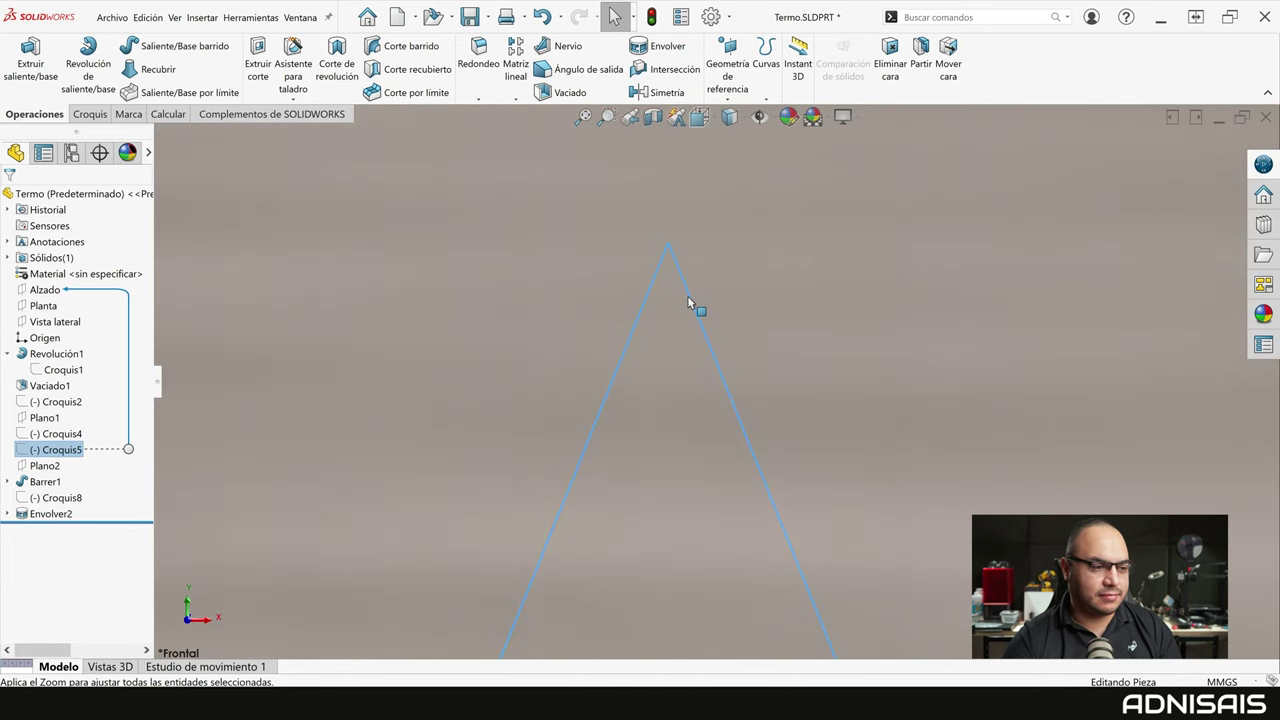
{"action": "scroll", "coordinate": [694, 300], "scroll_direction": "up", "scroll_amount": 2}
{"action": "scroll", "coordinate": [766, 380], "scroll_direction": "up", "scroll_amount": 3}
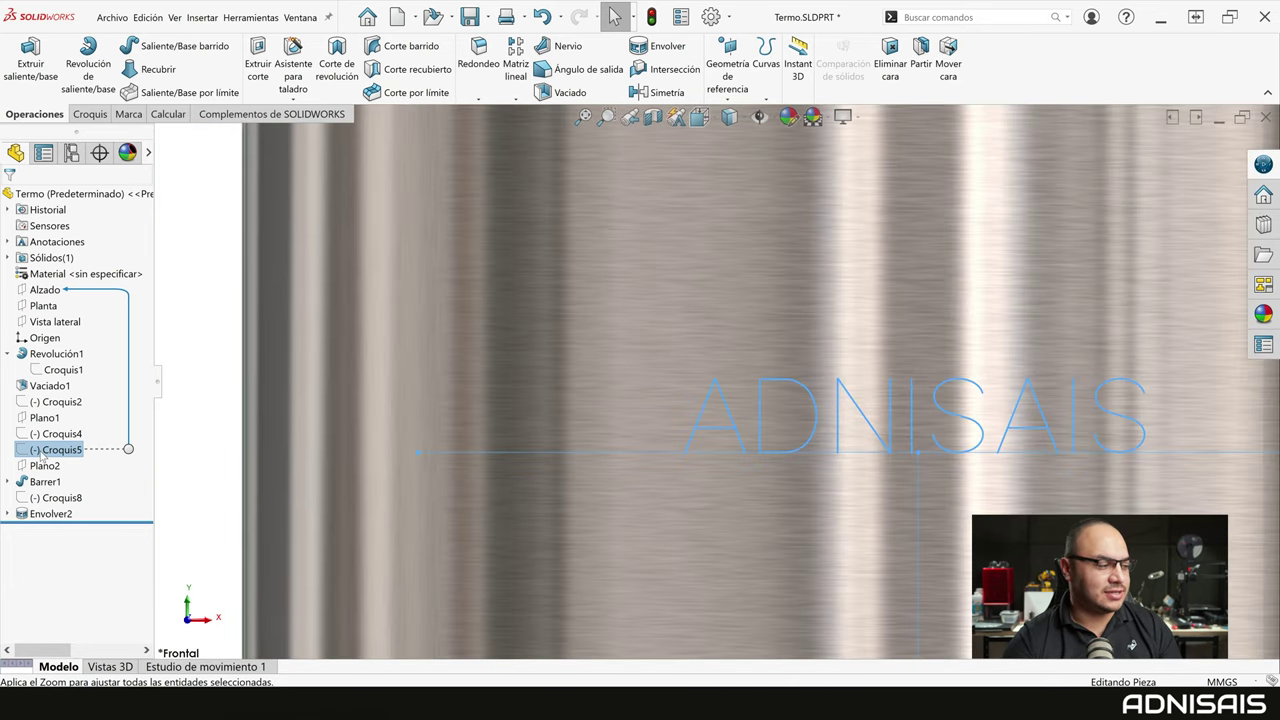
{"action": "left_click", "coordinate": [50, 450]}
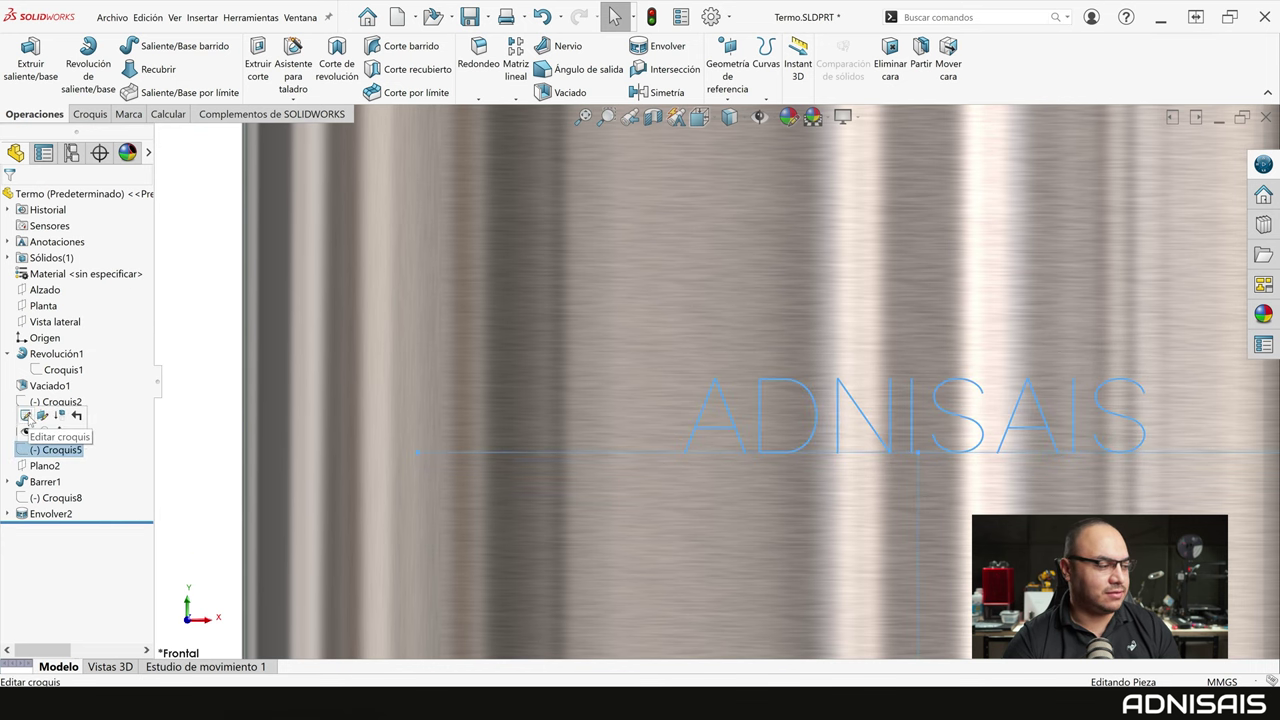
{"action": "left_click", "coordinate": [32, 422]}
Open the properties of the ADNISAIS sketch text
{"action": "scroll", "coordinate": [720, 250], "scroll_direction": "up", "scroll_amount": 3}
{"action": "left_click", "coordinate": [703, 254]}
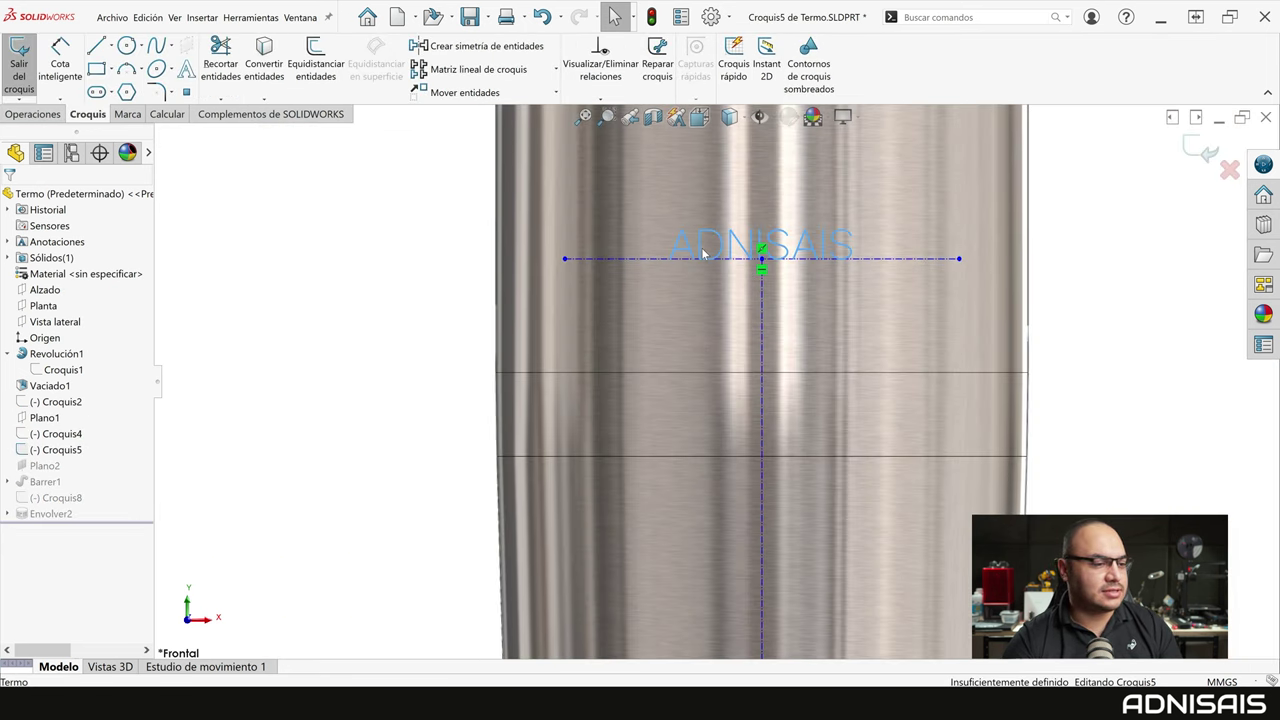
{"action": "double_click", "coordinate": [703, 254]}
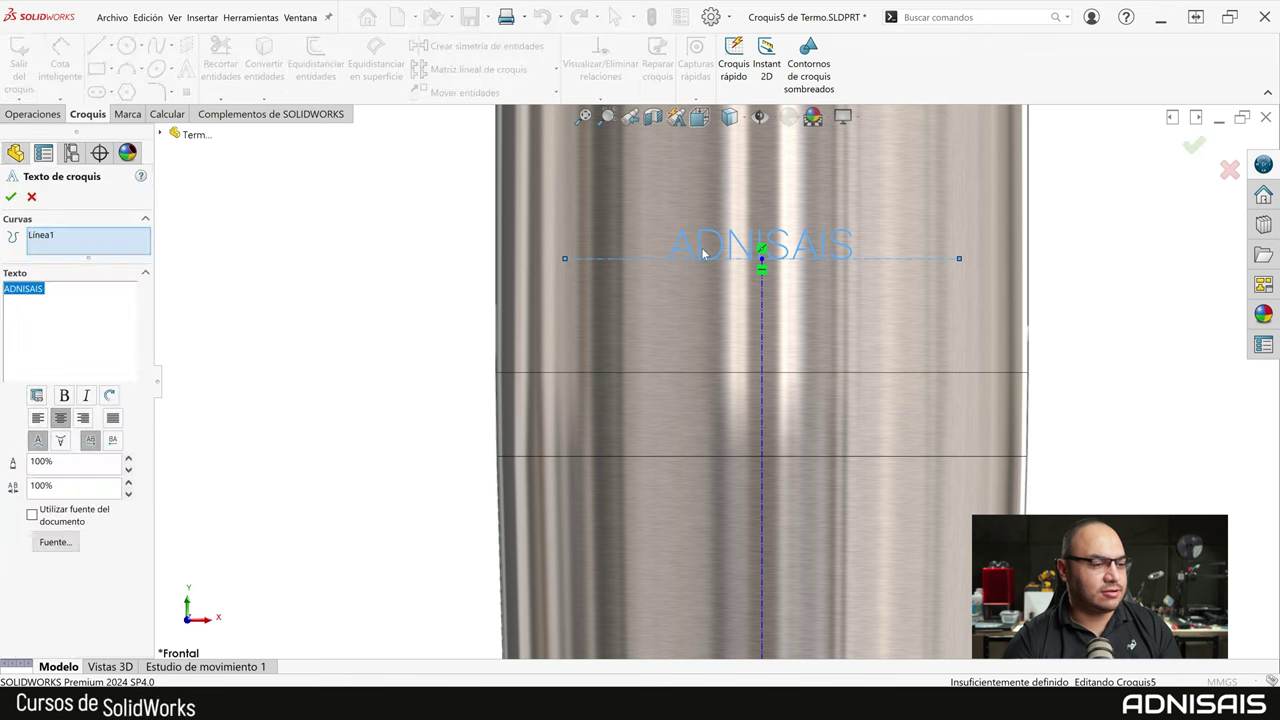
Choose the OLF SimpleSansOC font for the ADNISAIS text and accept the sketch text
{"action": "left_click", "coordinate": [55, 542]}
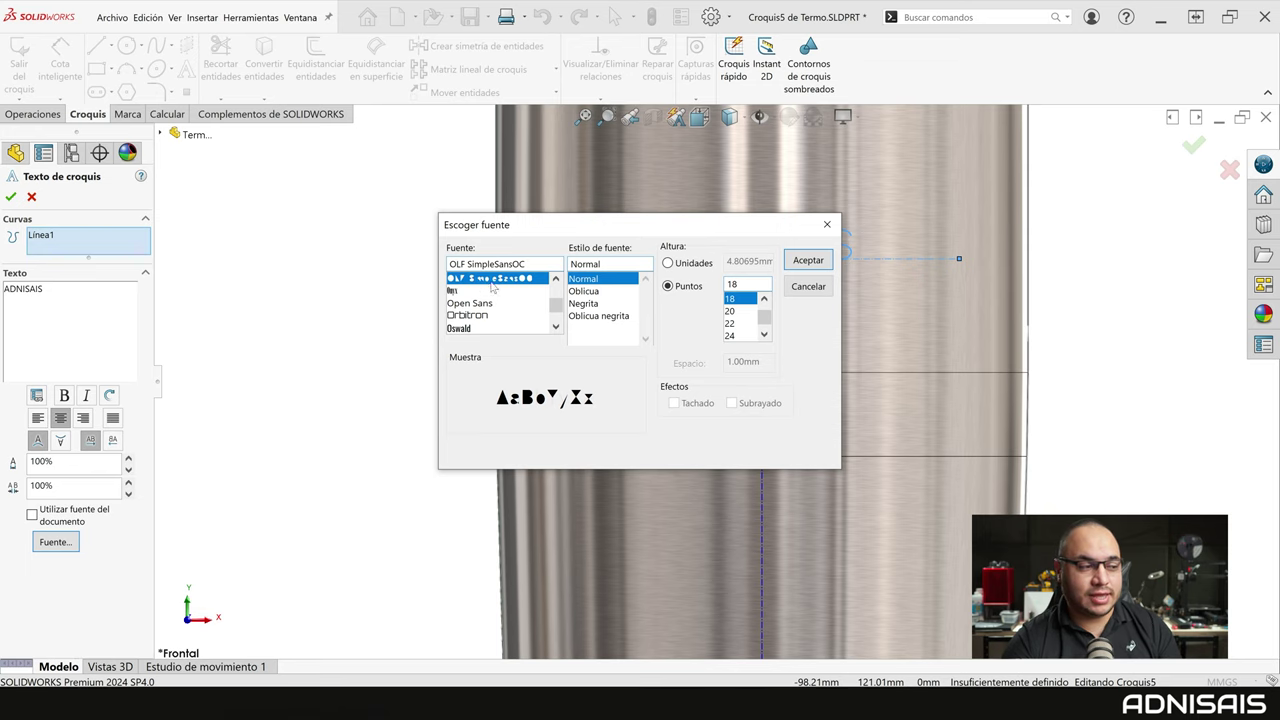
{"action": "left_click", "coordinate": [808, 260]}
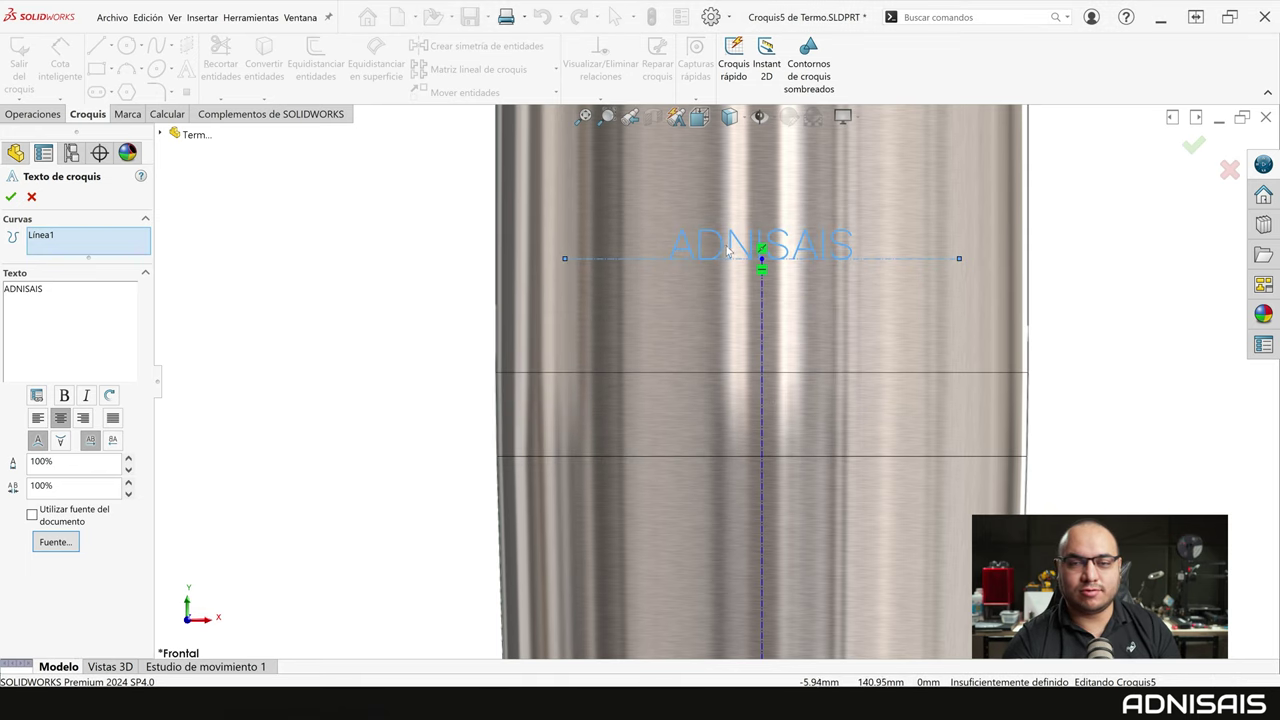
{"action": "scroll", "coordinate": [738, 243], "scroll_direction": "down", "scroll_amount": 1}
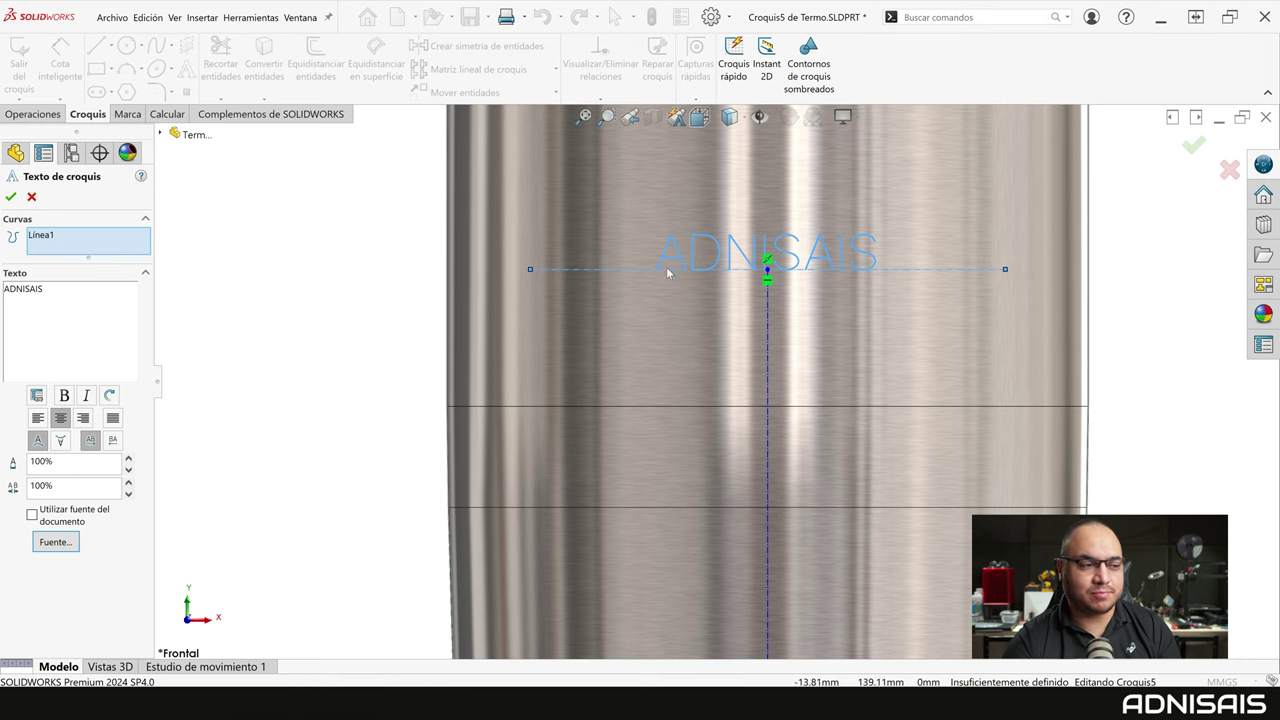
{"action": "scroll", "coordinate": [666, 267], "scroll_direction": "down", "scroll_amount": 2}
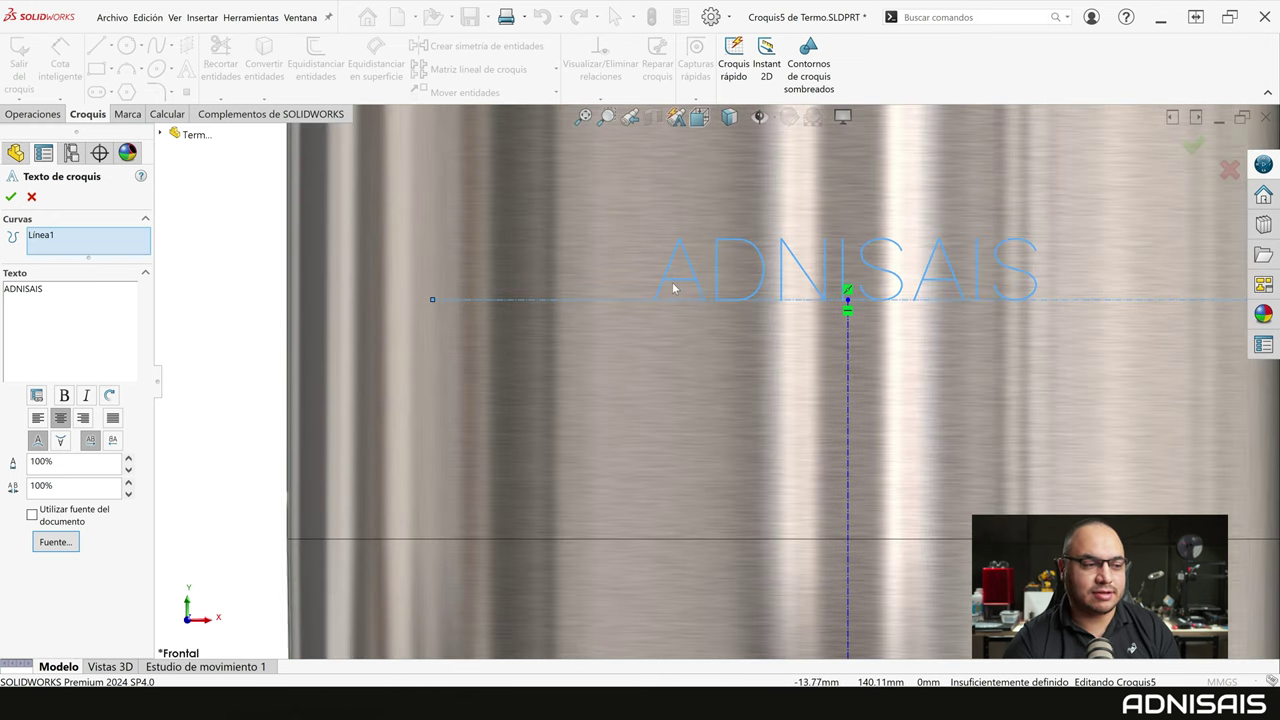
{"action": "scroll", "coordinate": [653, 300], "scroll_direction": "down", "scroll_amount": 3}
{"action": "scroll", "coordinate": [653, 300], "scroll_direction": "down", "scroll_amount": 3}
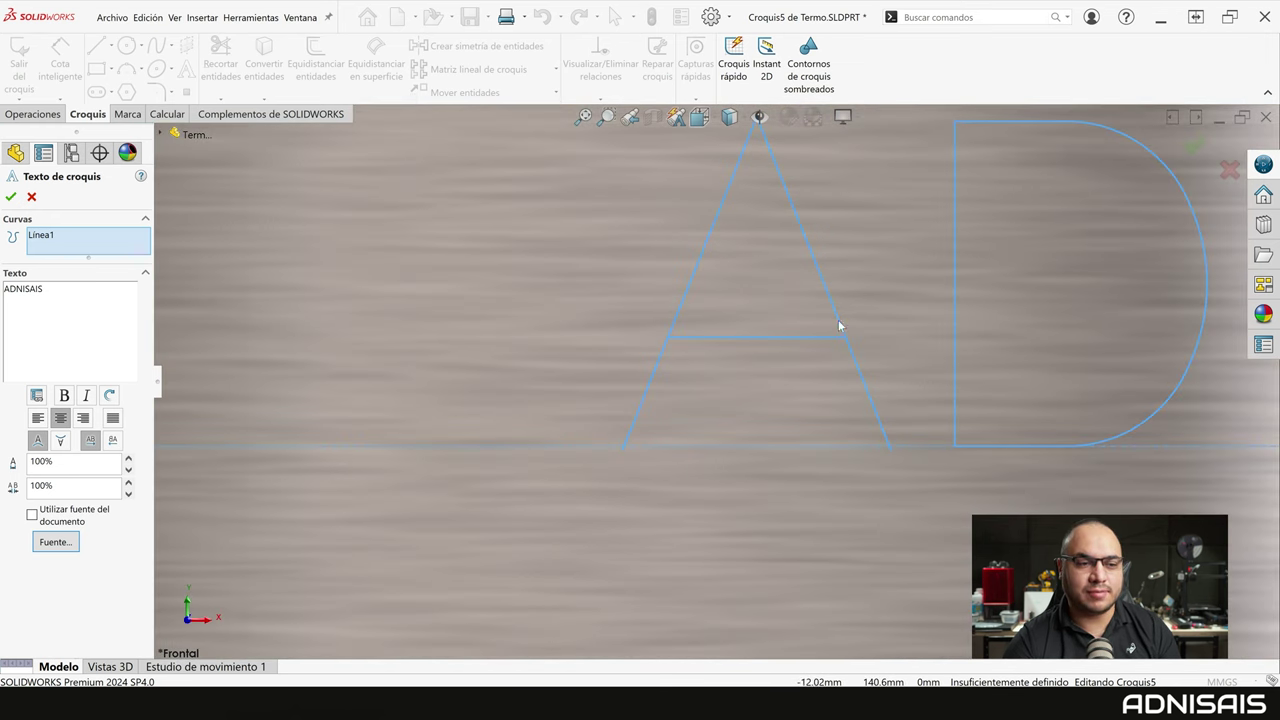
{"action": "scroll", "coordinate": [860, 322], "scroll_direction": "up", "scroll_amount": 3}
{"action": "scroll", "coordinate": [872, 317], "scroll_direction": "up", "scroll_amount": 2}
{"action": "scroll", "coordinate": [780, 293], "scroll_direction": "up", "scroll_amount": 2}
{"action": "scroll", "coordinate": [780, 293], "scroll_direction": "up", "scroll_amount": 1}
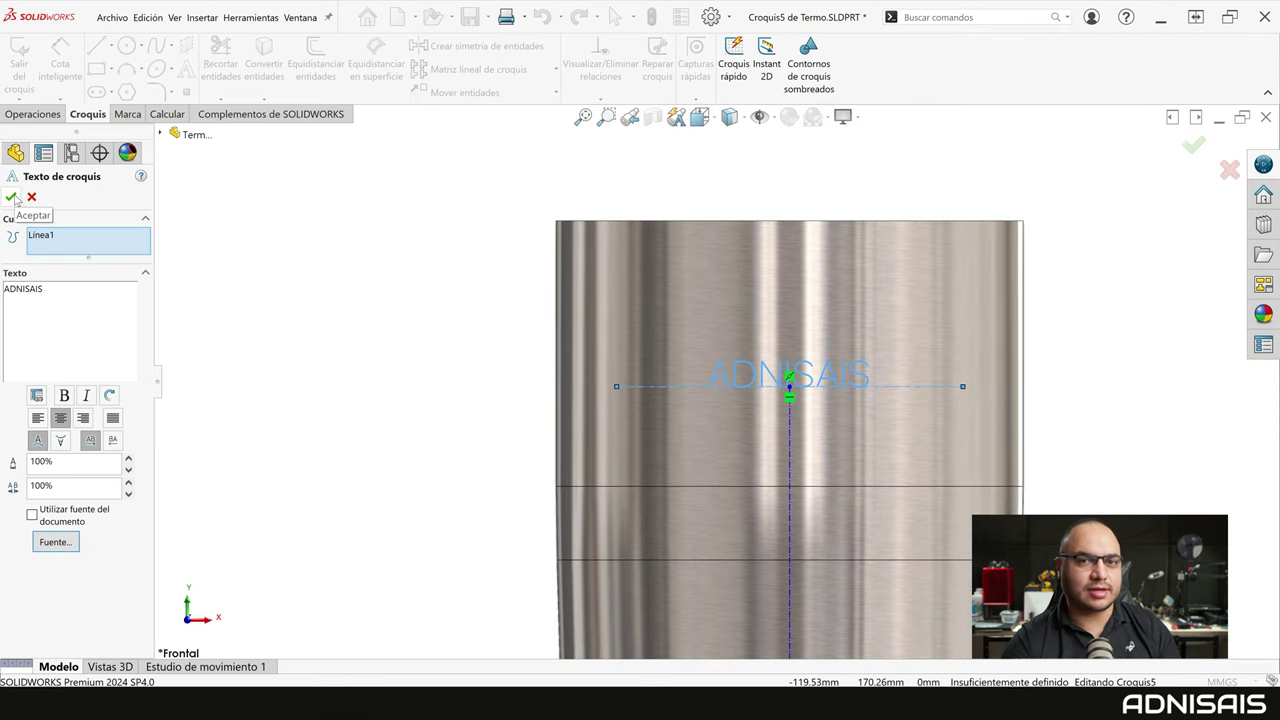
{"action": "left_click", "coordinate": [11, 197]}
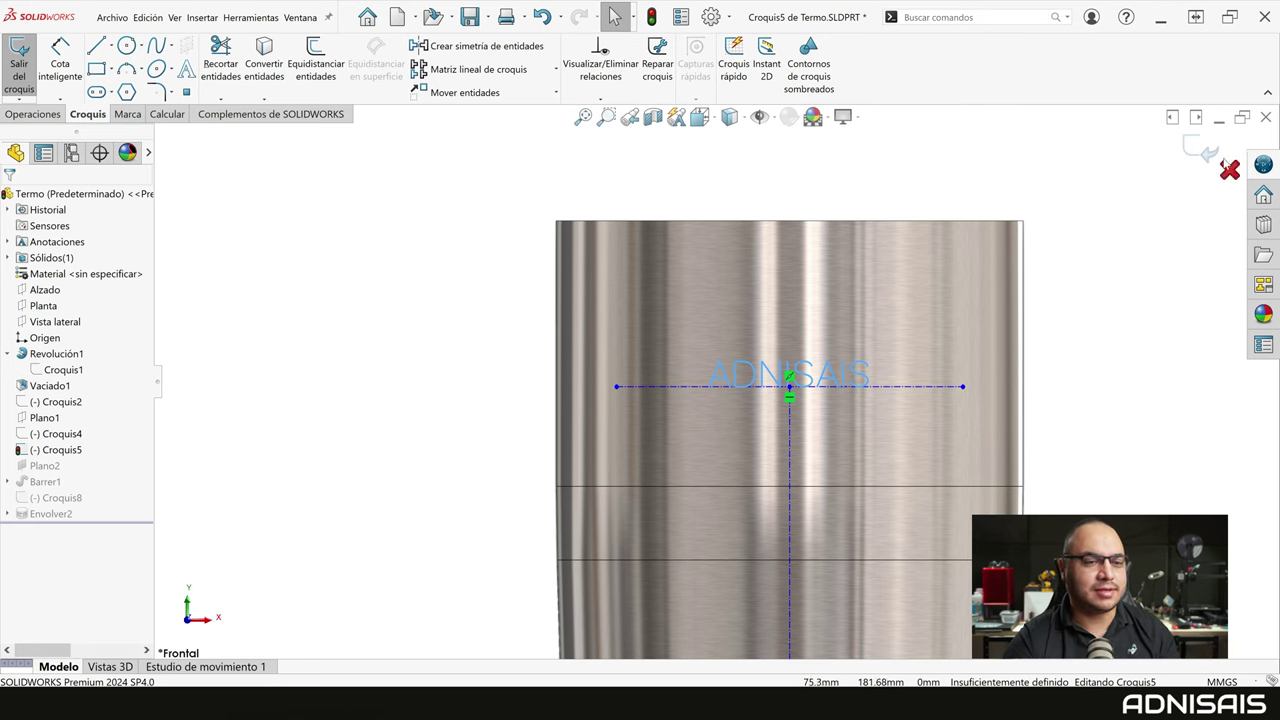
Exit the sketch and scribe Croquis5's ADNISAIS text onto the upper cylindrical face as Envolver3
{"action": "left_click", "coordinate": [1228, 167]}
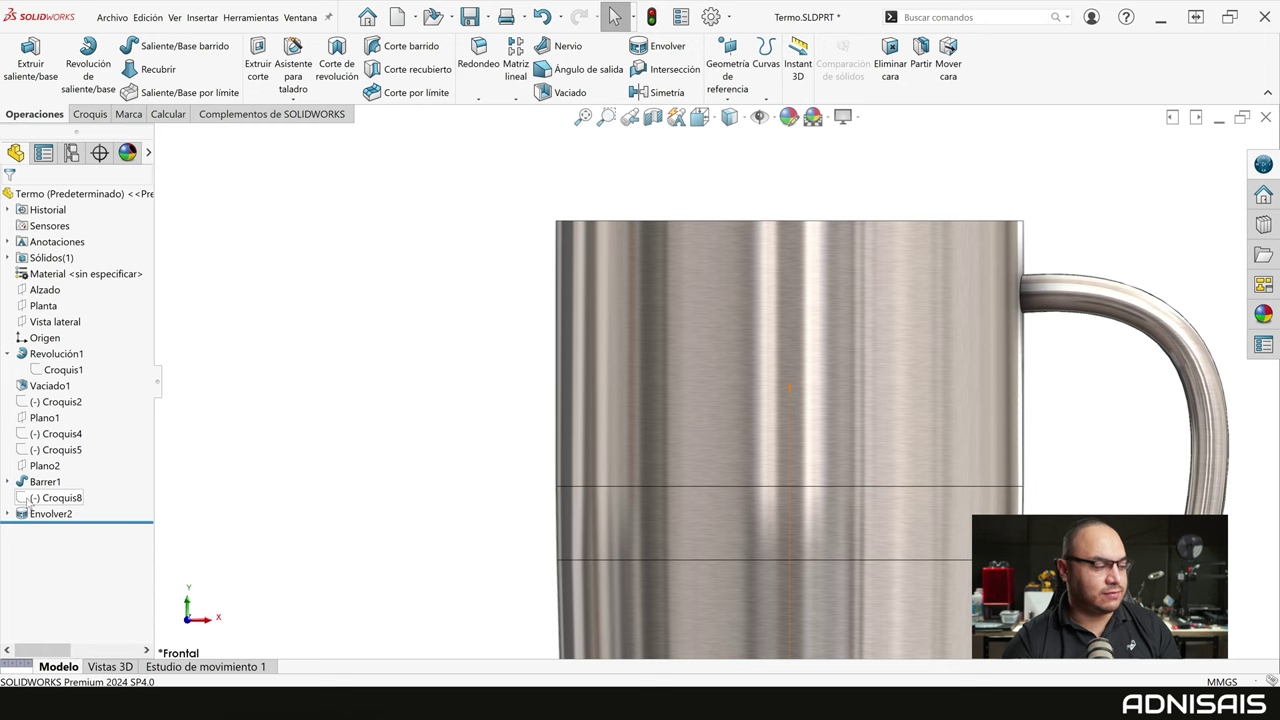
{"action": "left_click", "coordinate": [55, 449]}
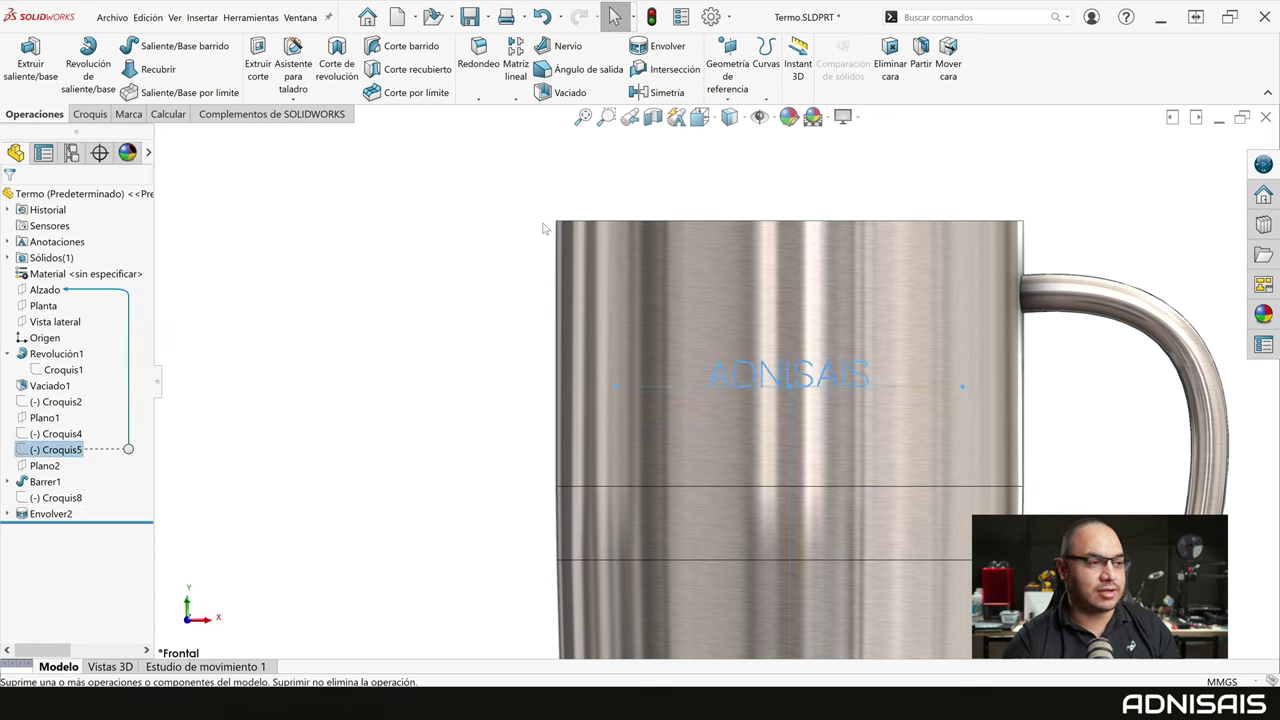
{"action": "left_click", "coordinate": [660, 47]}
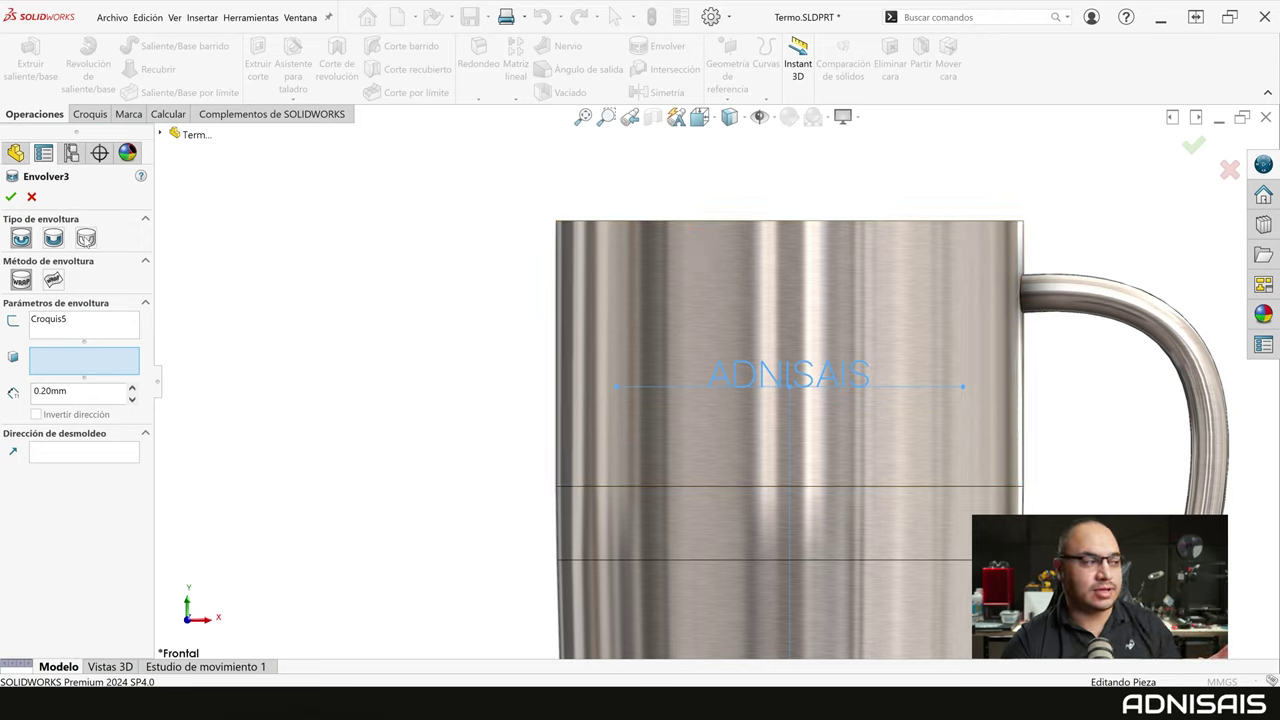
{"action": "left_click", "coordinate": [87, 241]}
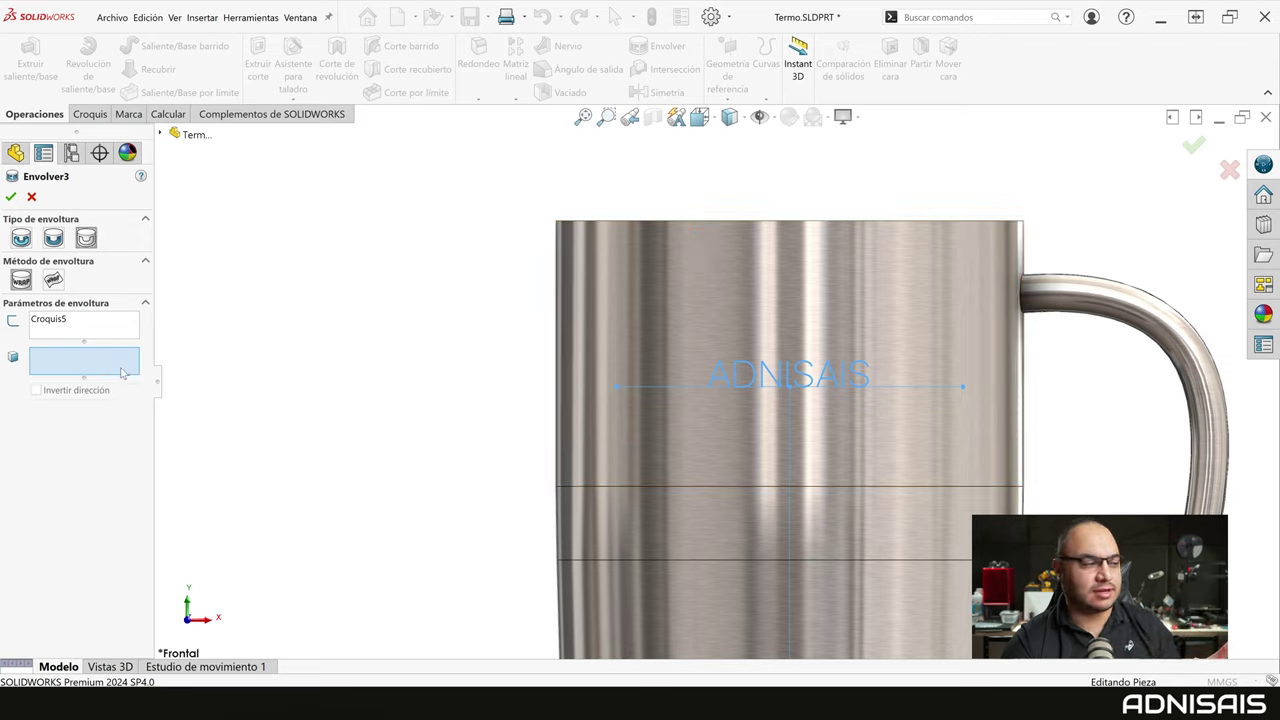
{"action": "left_click", "coordinate": [785, 355]}
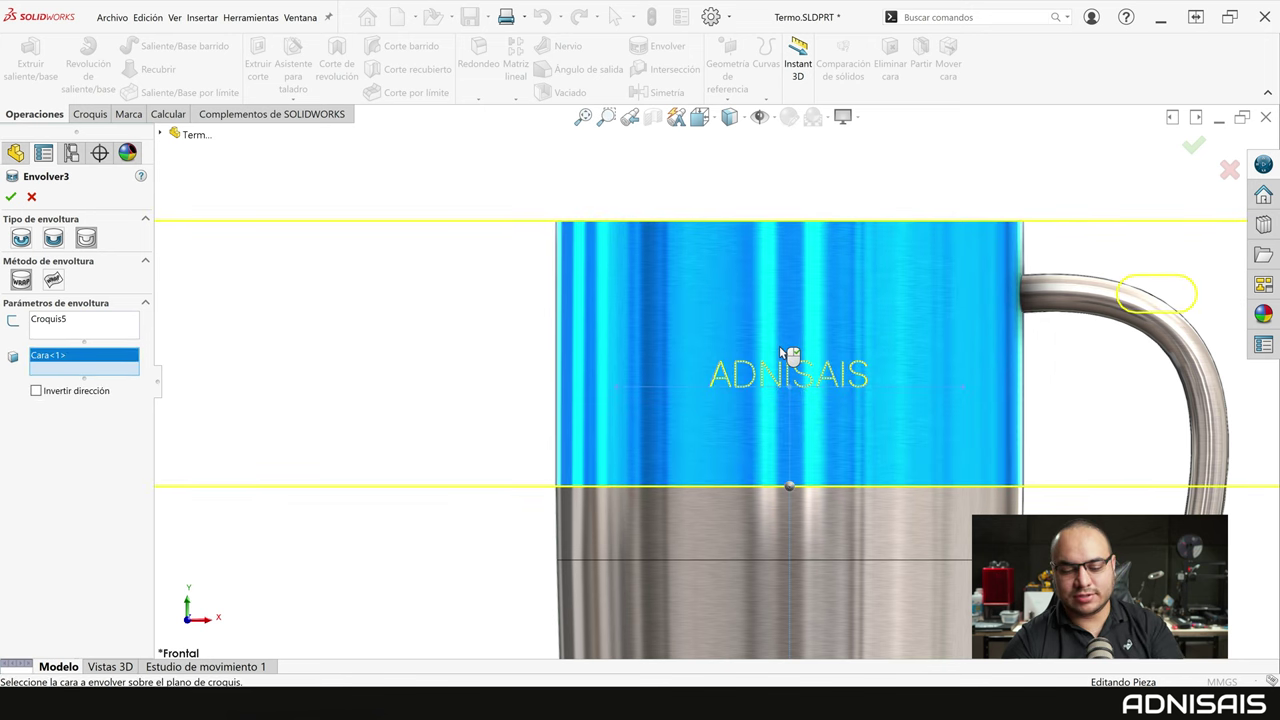
{"action": "right_click", "coordinate": [783, 352]}
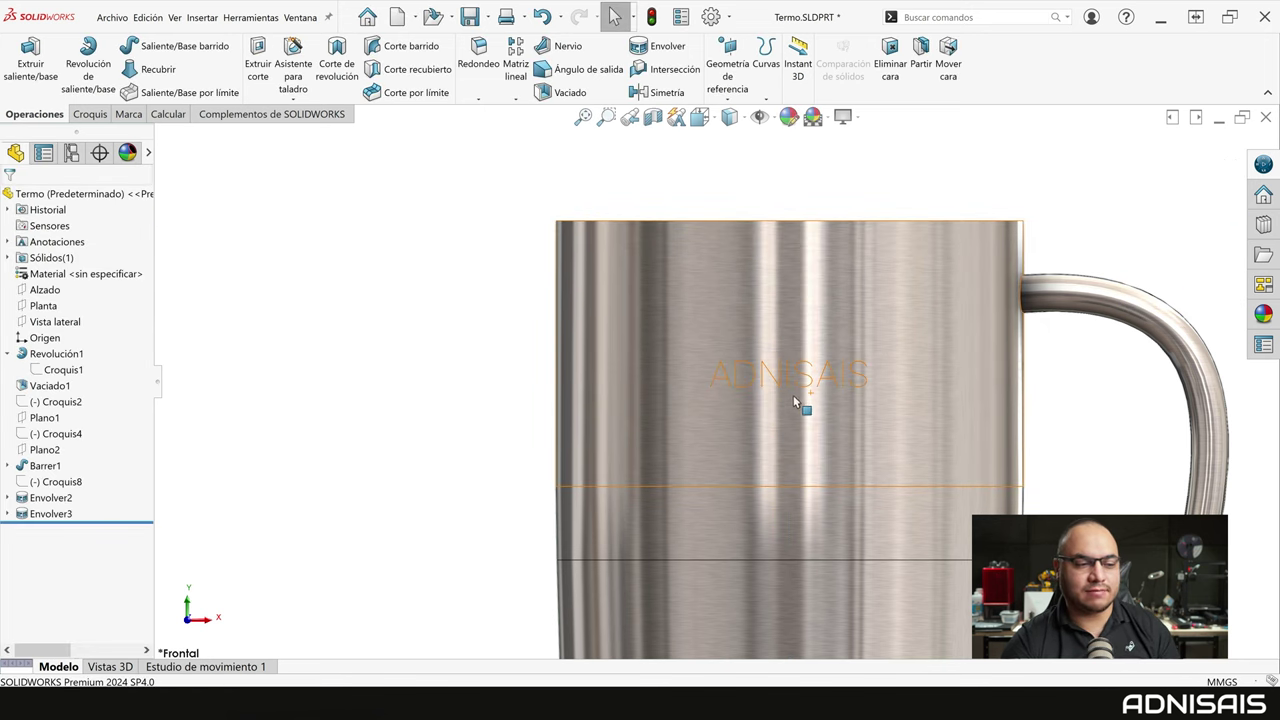
{"action": "middle_click_drag", "start_coordinate": [881, 410], "coordinate": [743, 428]}
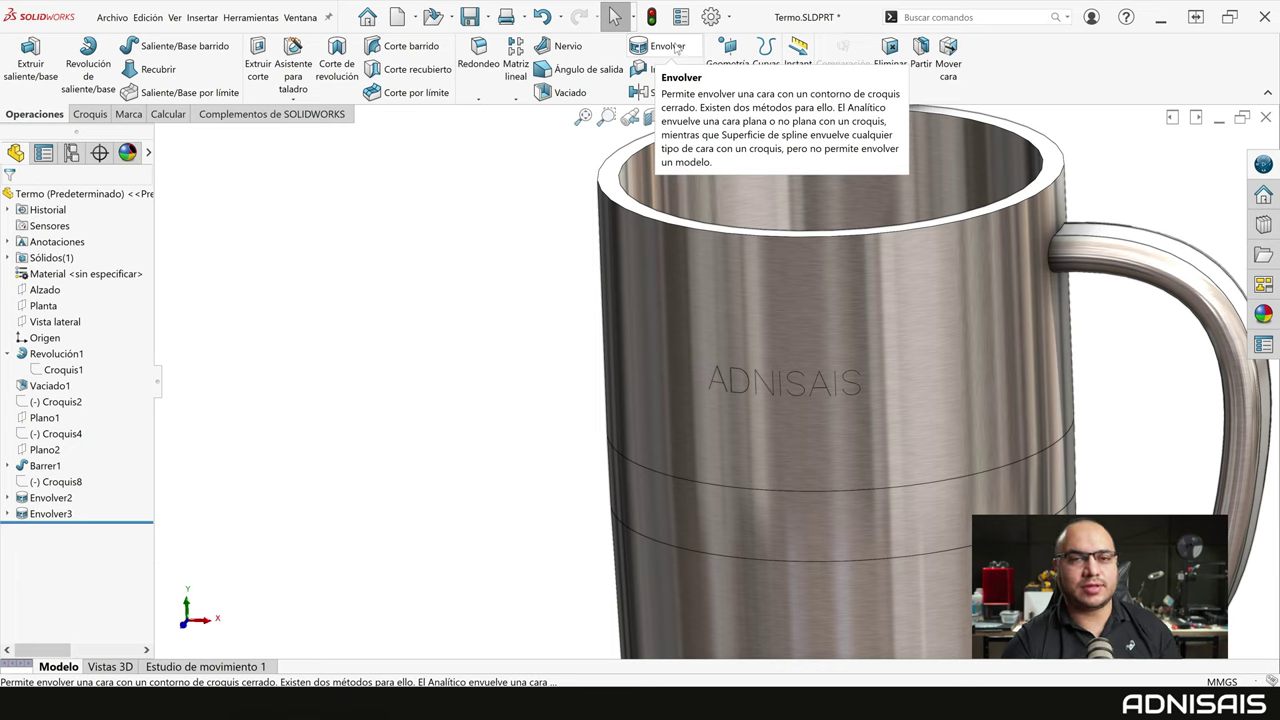
{"action": "scroll", "coordinate": [883, 540], "scroll_direction": "up", "scroll_amount": 2}
{"action": "scroll", "coordinate": [758, 620], "scroll_direction": "up", "scroll_amount": 2}
{"action": "scroll", "coordinate": [752, 570], "scroll_direction": "down", "scroll_amount": 2}
{"action": "scroll", "coordinate": [700, 505], "scroll_direction": "down", "scroll_amount": 1}
{"action": "scroll", "coordinate": [649, 486], "scroll_direction": "down", "scroll_amount": 1}
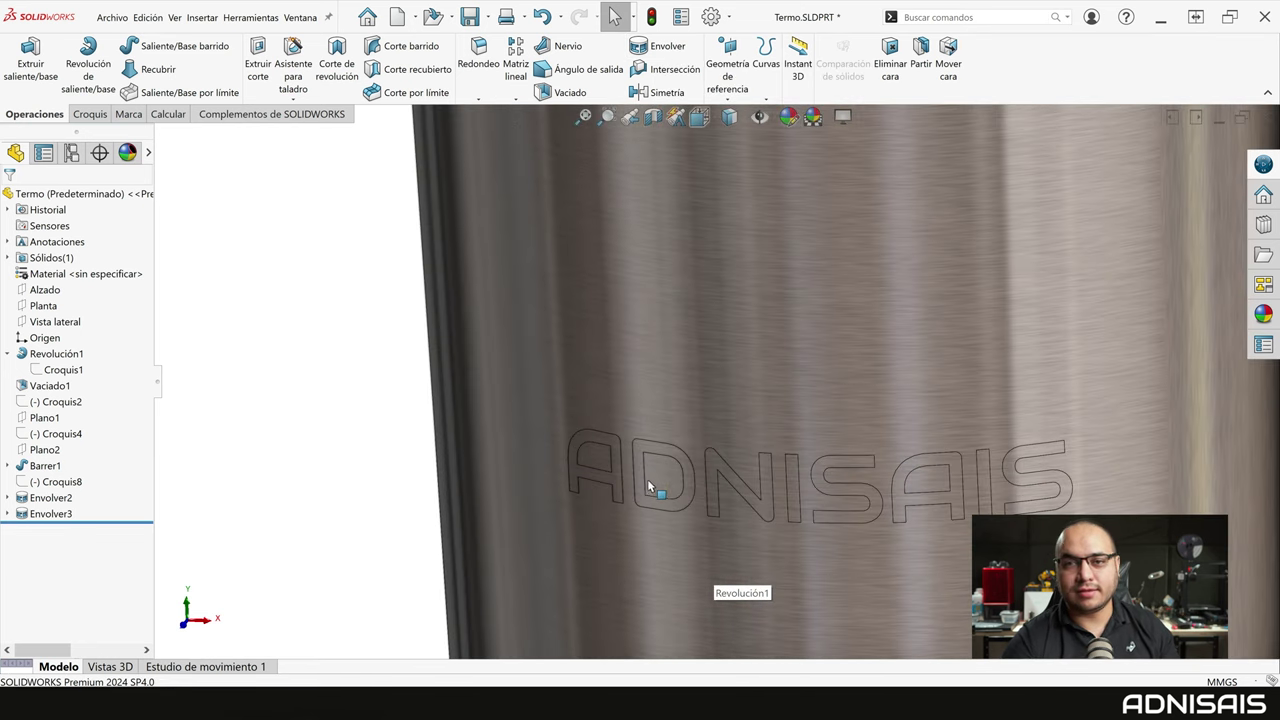
{"action": "scroll", "coordinate": [648, 470], "scroll_direction": "down", "scroll_amount": 1}
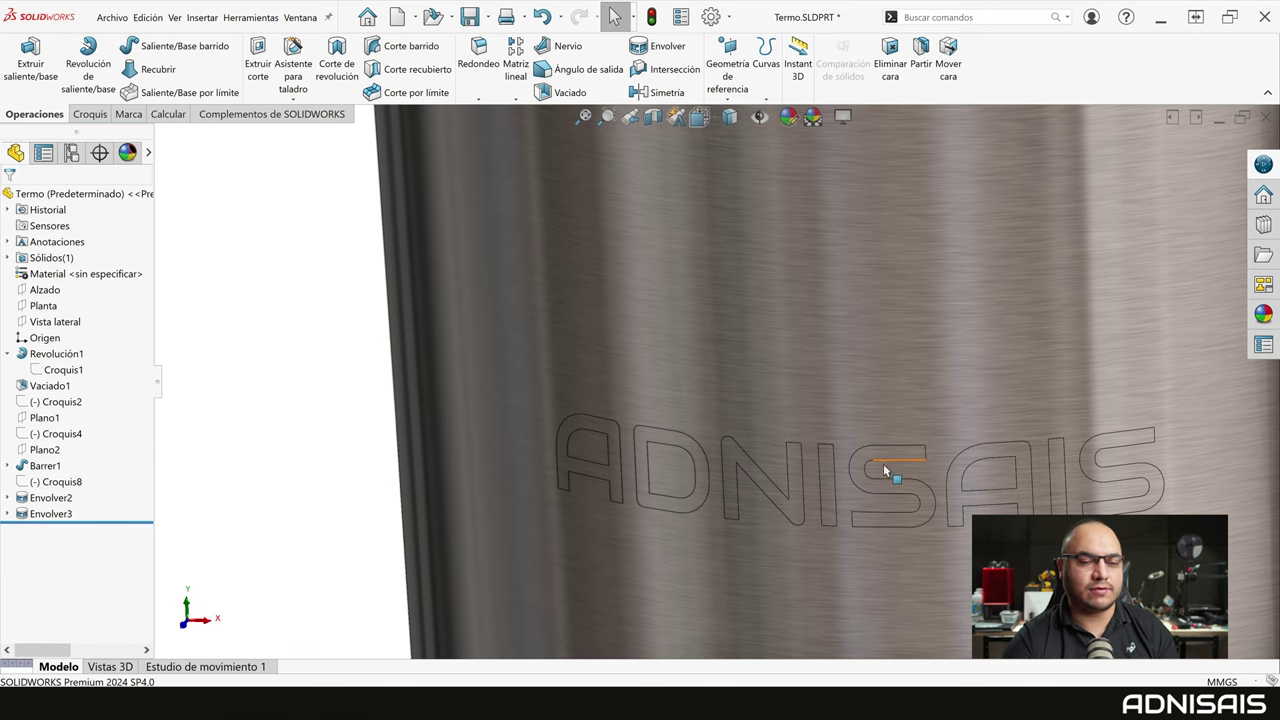
{"action": "middle_click_drag", "start_coordinate": [883, 463], "coordinate": [929, 442]}
{"action": "scroll", "coordinate": [929, 442], "scroll_direction": "up", "scroll_amount": 3}
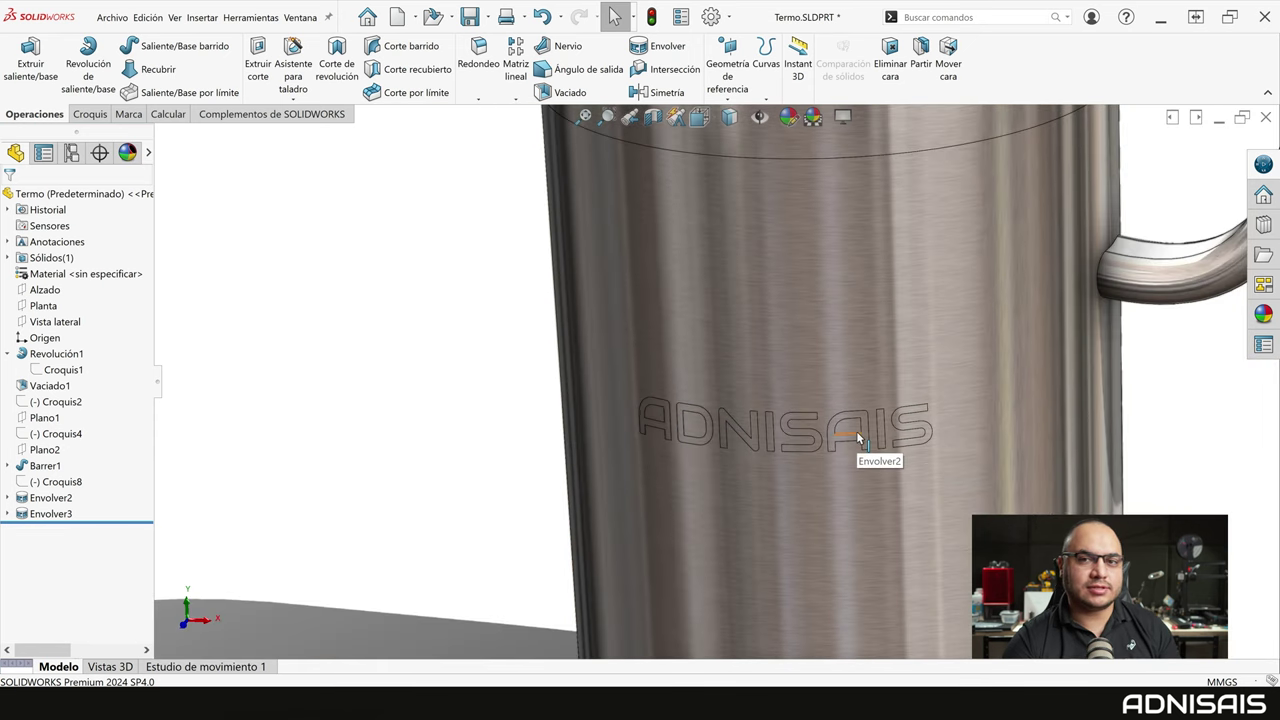
{"action": "scroll", "coordinate": [856, 431], "scroll_direction": "up", "scroll_amount": 1}
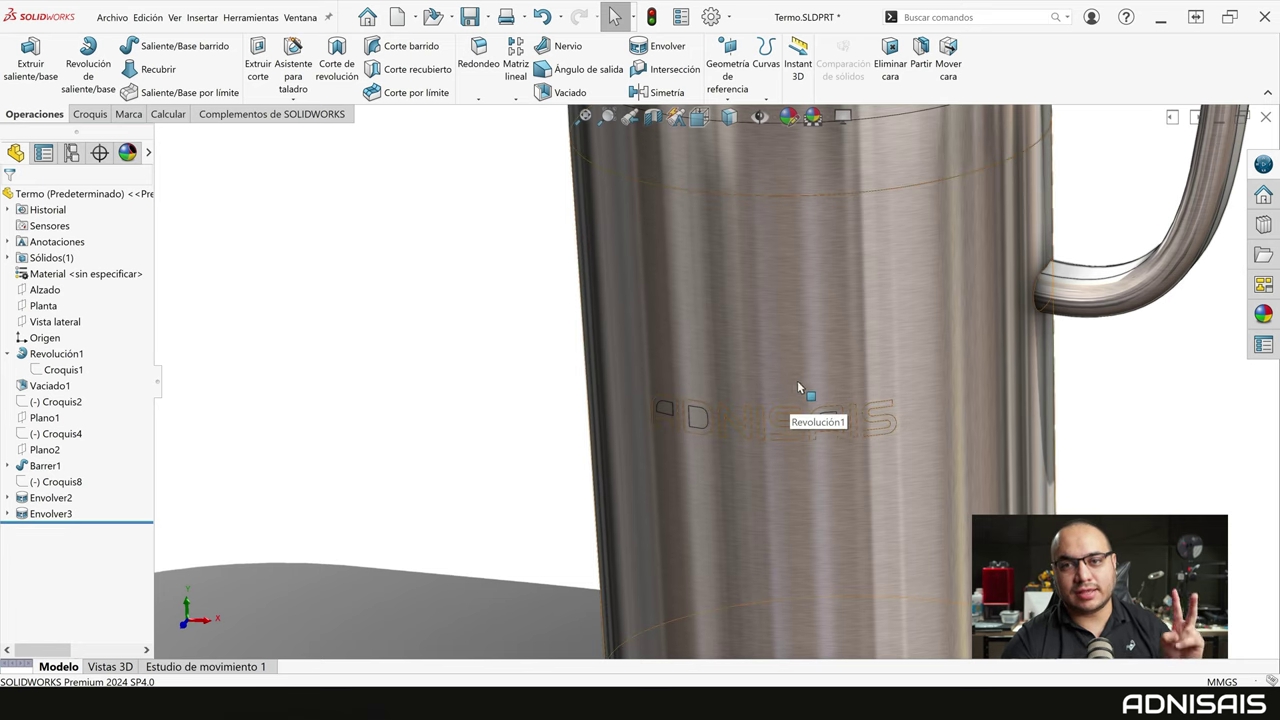
{"action": "scroll", "coordinate": [808, 368], "scroll_direction": "up", "scroll_amount": 5}
{"action": "scroll", "coordinate": [770, 205], "scroll_direction": "down", "scroll_amount": 1}
{"action": "scroll", "coordinate": [741, 194], "scroll_direction": "down", "scroll_amount": 4}
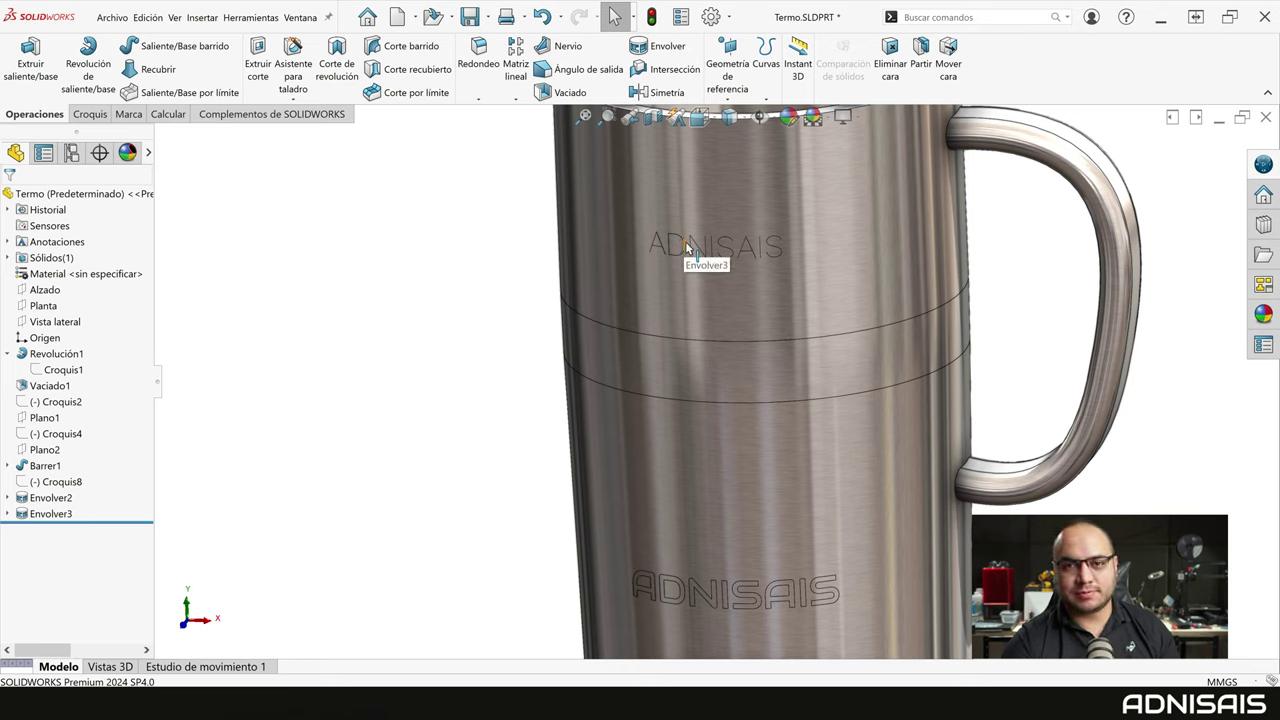
{"action": "left_click", "coordinate": [43, 290]}
Draw a short line on the Alzado plane above the upper logo and begin wrapping it
{"action": "left_click", "coordinate": [100, 271]}
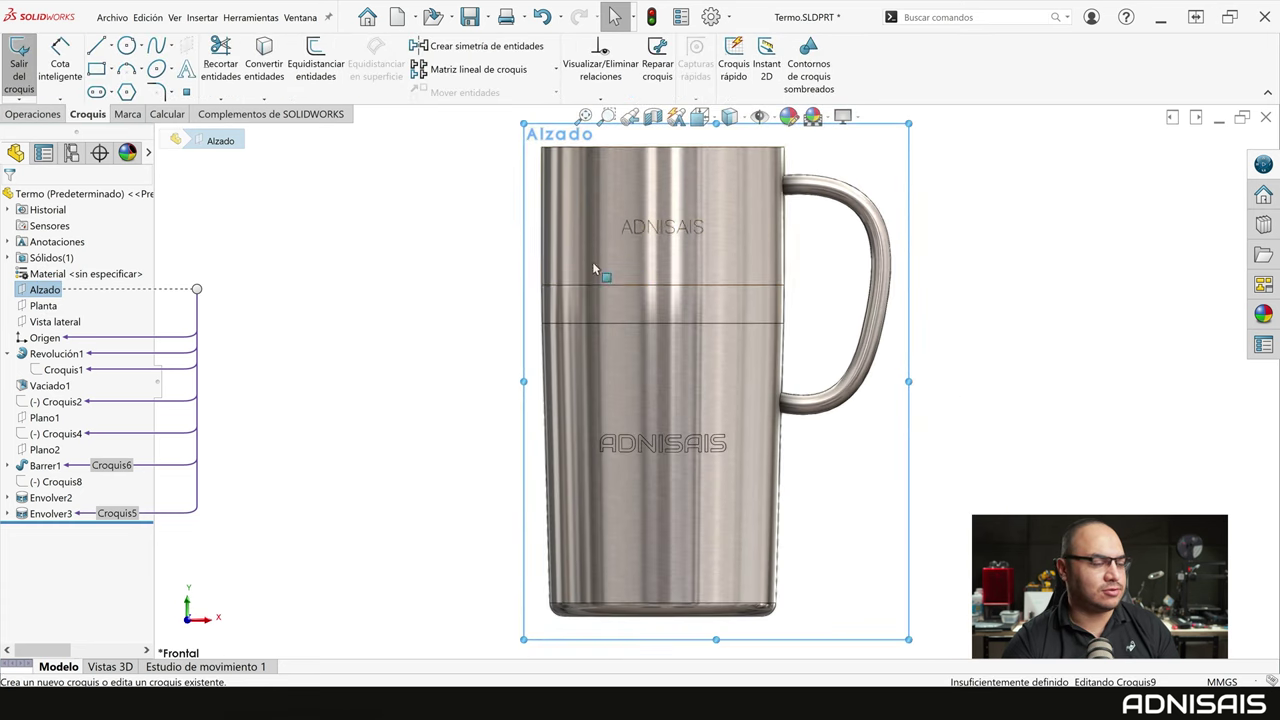
{"action": "left_click", "coordinate": [96, 46]}
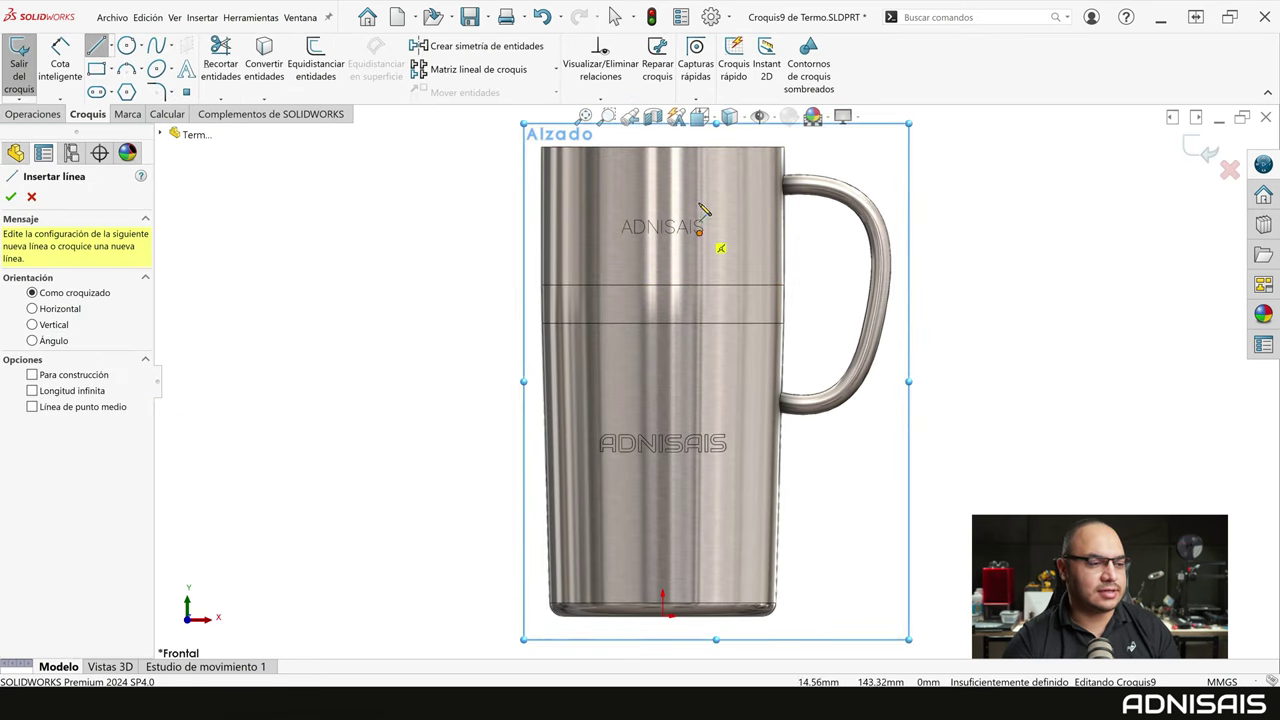
{"action": "left_click", "coordinate": [700, 188]}
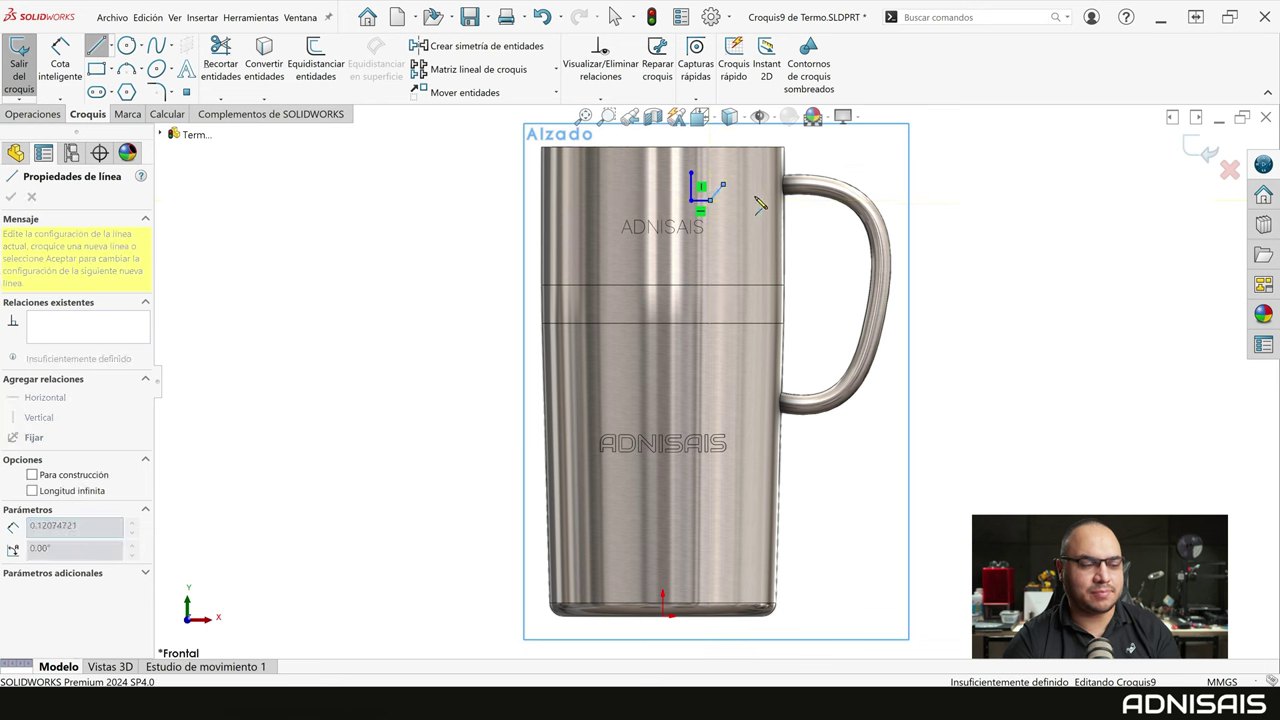
{"action": "key", "text": "Escape"}
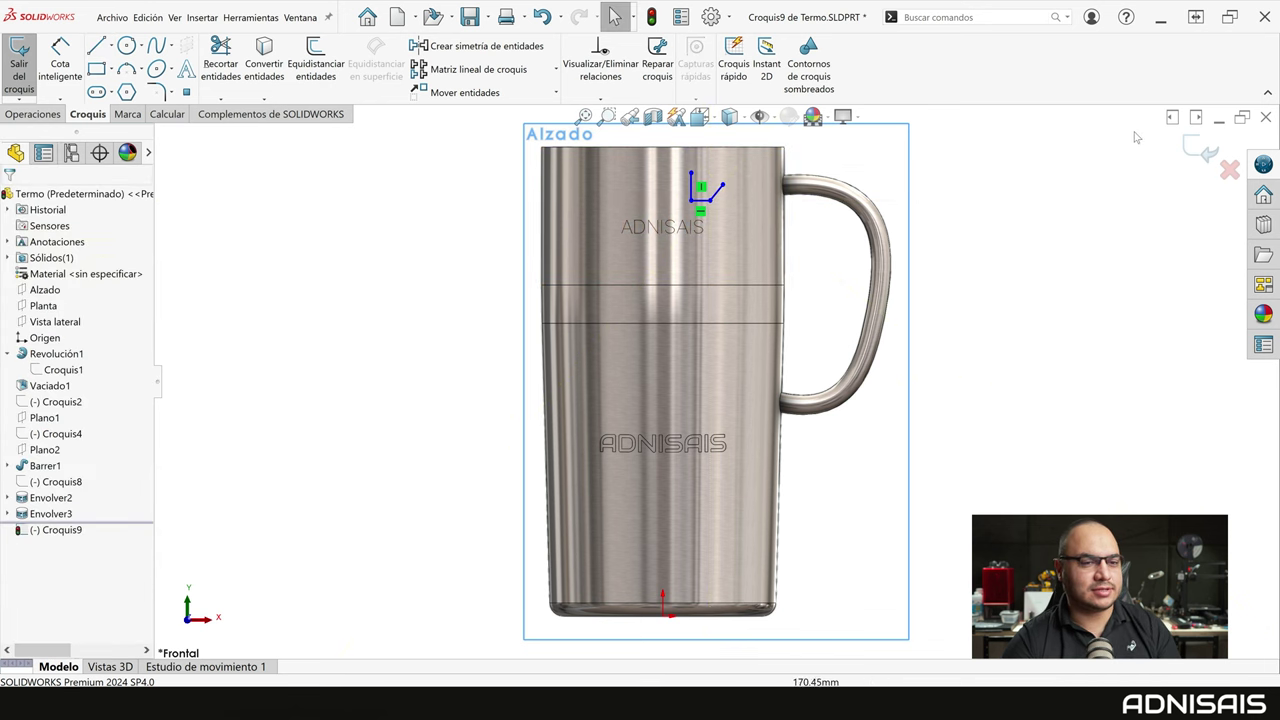
{"action": "left_click", "coordinate": [1205, 150]}
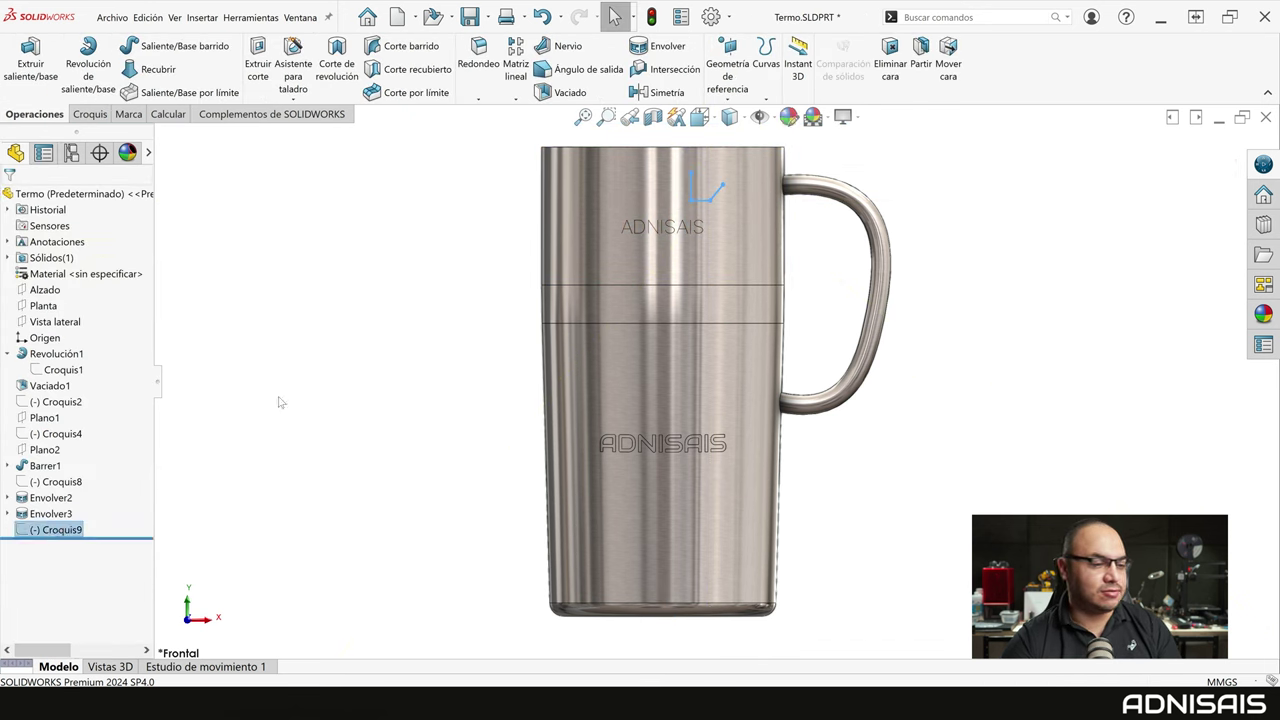
{"action": "left_click", "coordinate": [660, 46]}
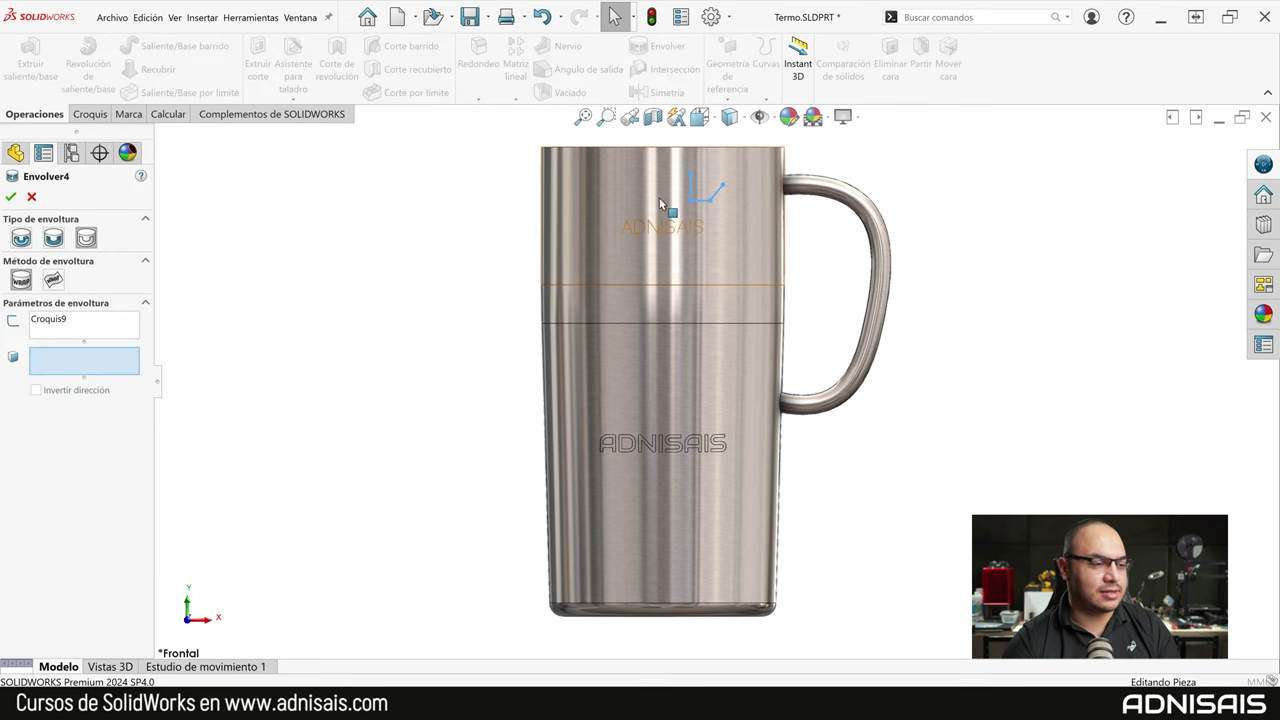
Wrap the short line sketch onto the mug's upper face as Envolver4
{"action": "left_click", "coordinate": [655, 205]}
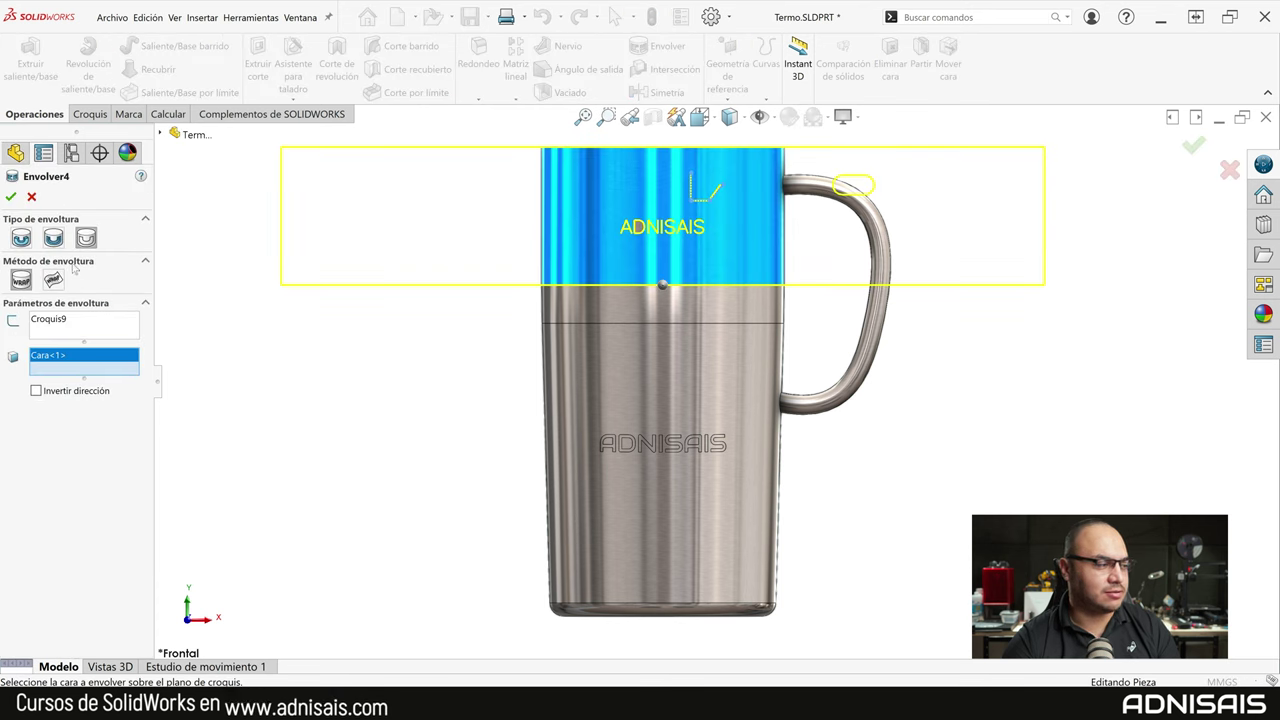
{"action": "left_click", "coordinate": [9, 196]}
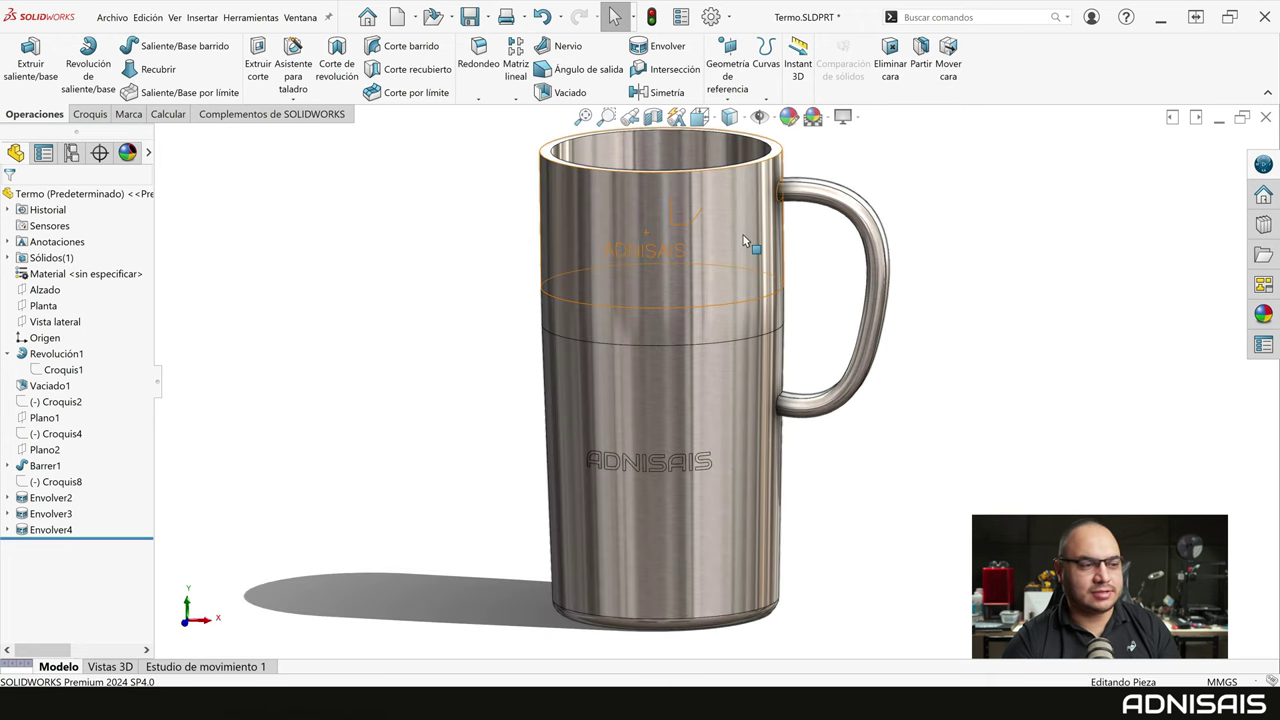
{"action": "scroll", "coordinate": [725, 244], "scroll_direction": "down", "scroll_amount": 2}
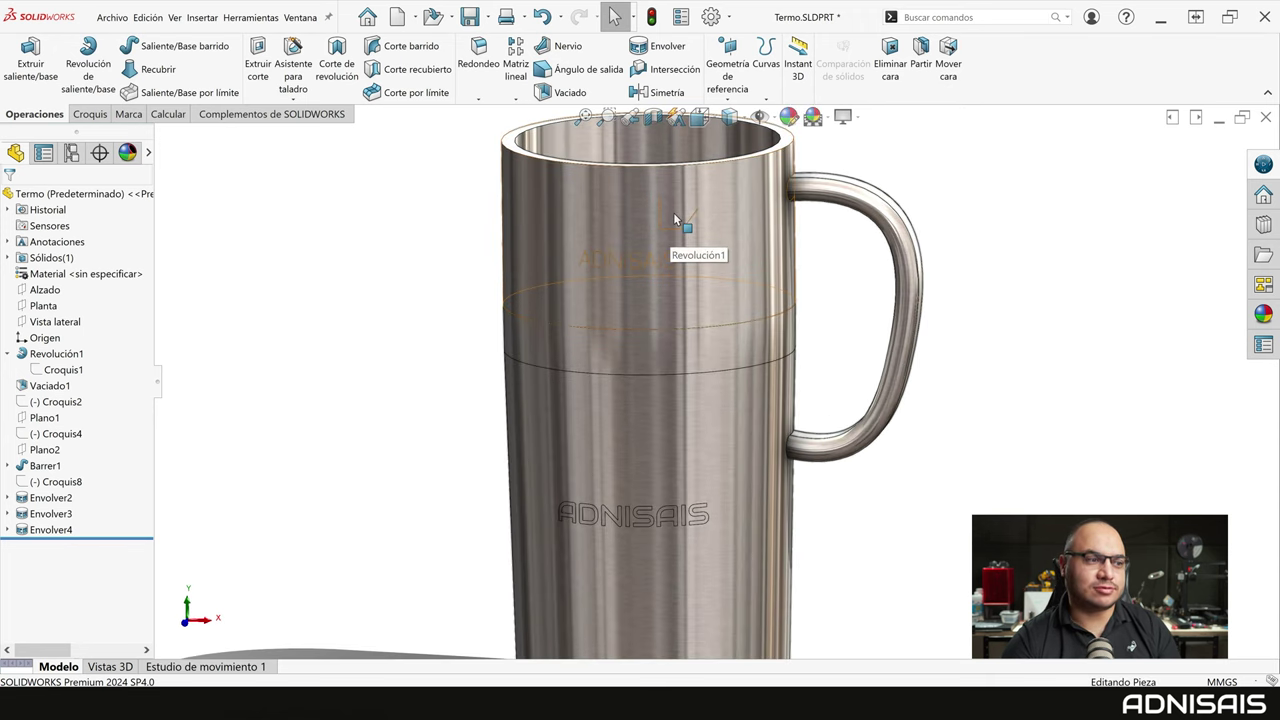
{"action": "scroll", "coordinate": [689, 225], "scroll_direction": "down", "scroll_amount": 1}
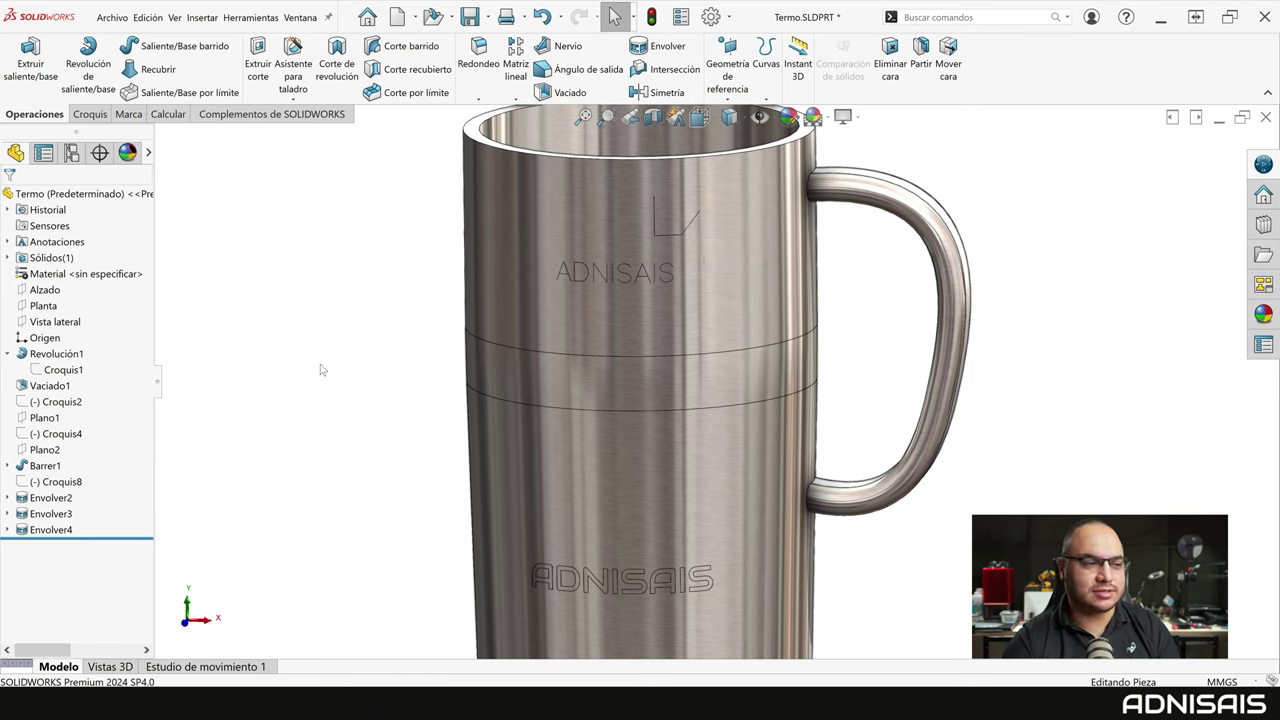
Reopen Envolver4, hit the open-contour rebuild error, and cancel the edit
{"action": "left_click", "coordinate": [45, 530]}
{"action": "left_click", "coordinate": [42, 505]}
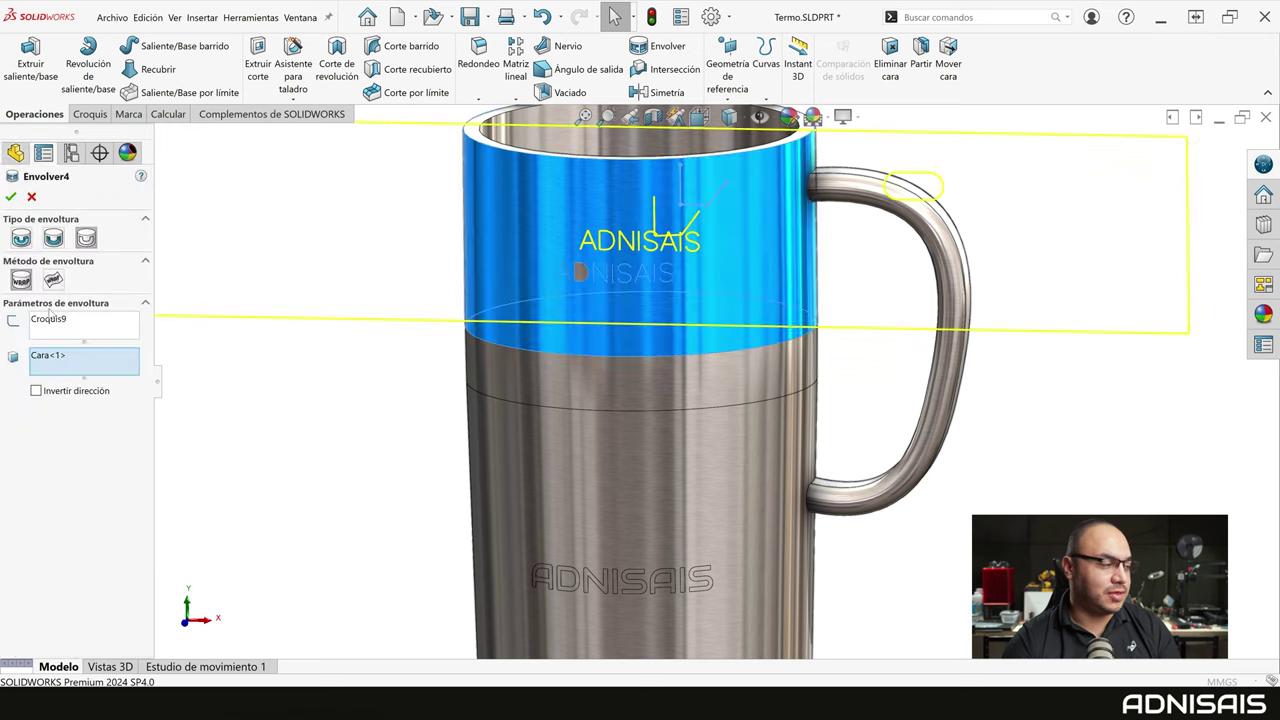
{"action": "left_click", "coordinate": [10, 197]}
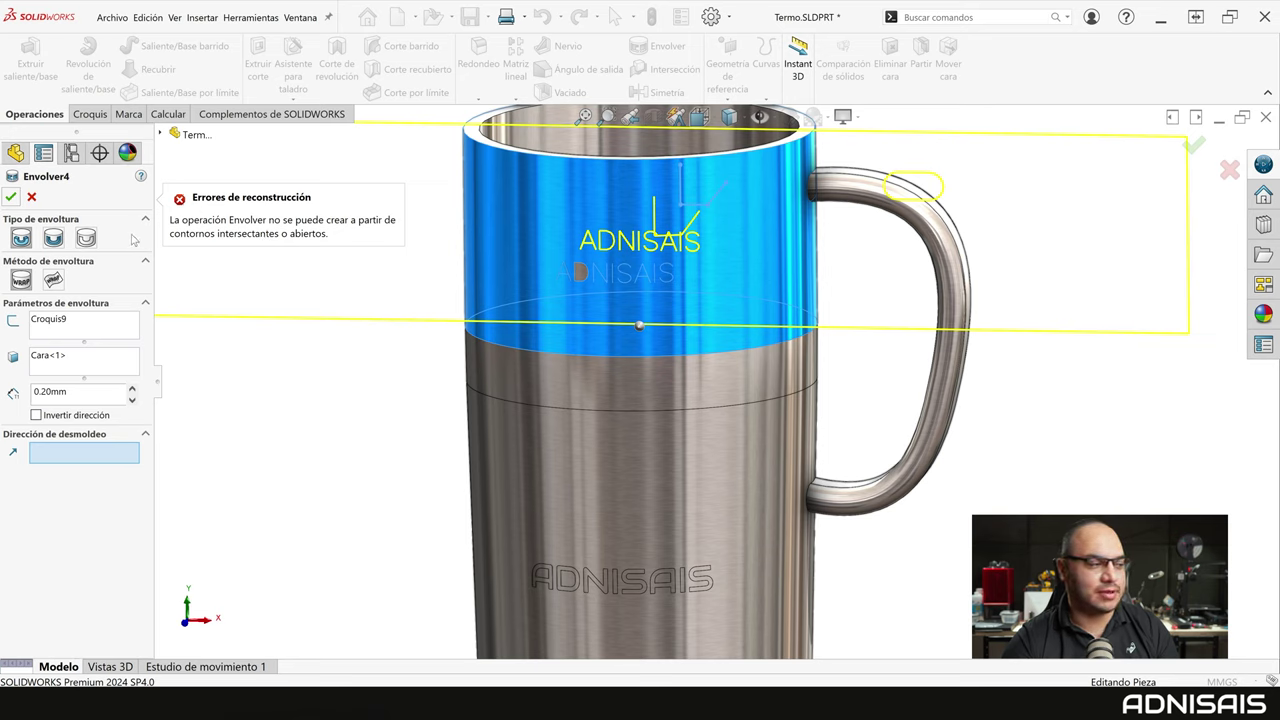
{"action": "left_click", "coordinate": [86, 237]}
{"action": "left_click", "coordinate": [31, 197]}
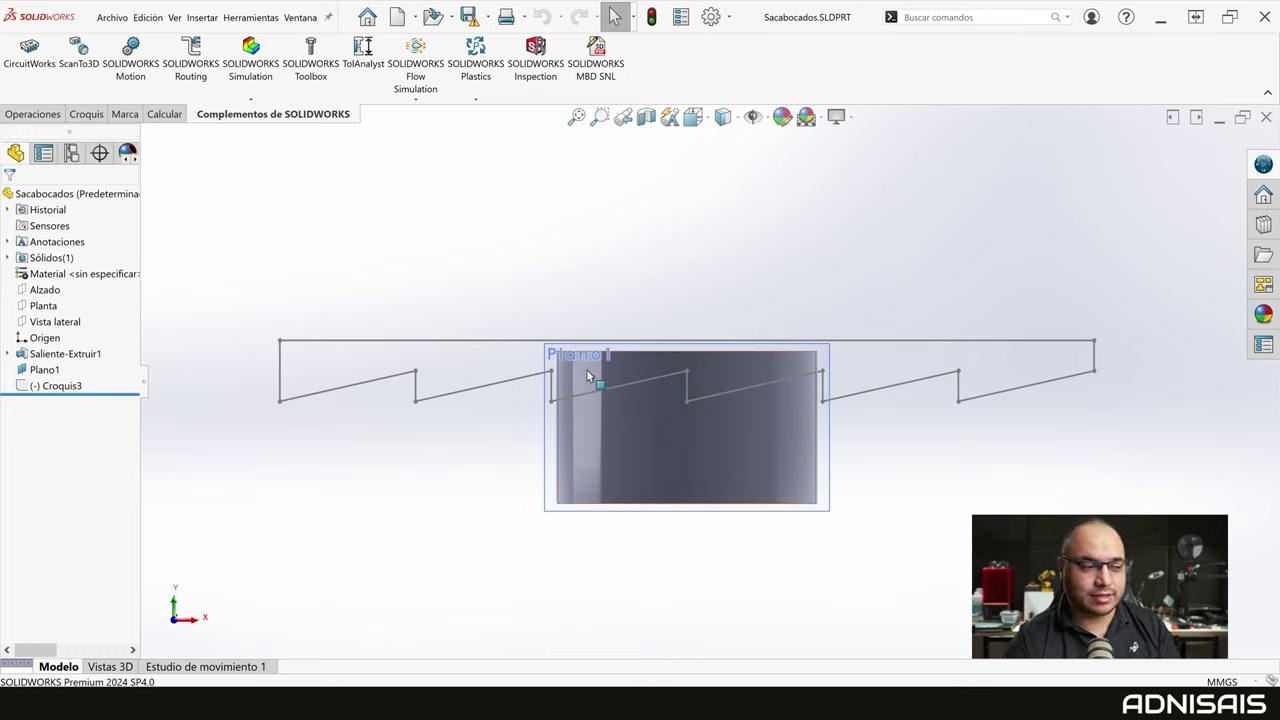
Tilt the Sacabocados cylinder into view and open the sawtooth sketch Croquis3 for editing
{"action": "left_click", "coordinate": [818, 412]}
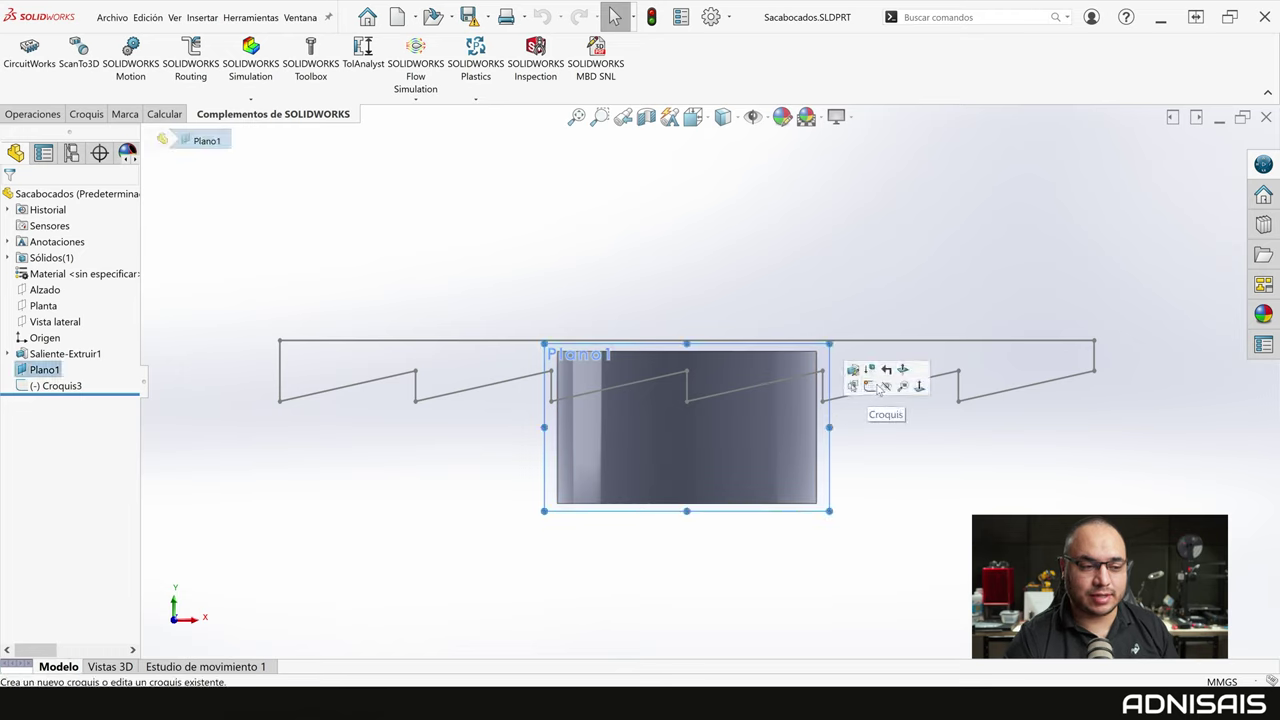
{"action": "key", "text": "Escape"}
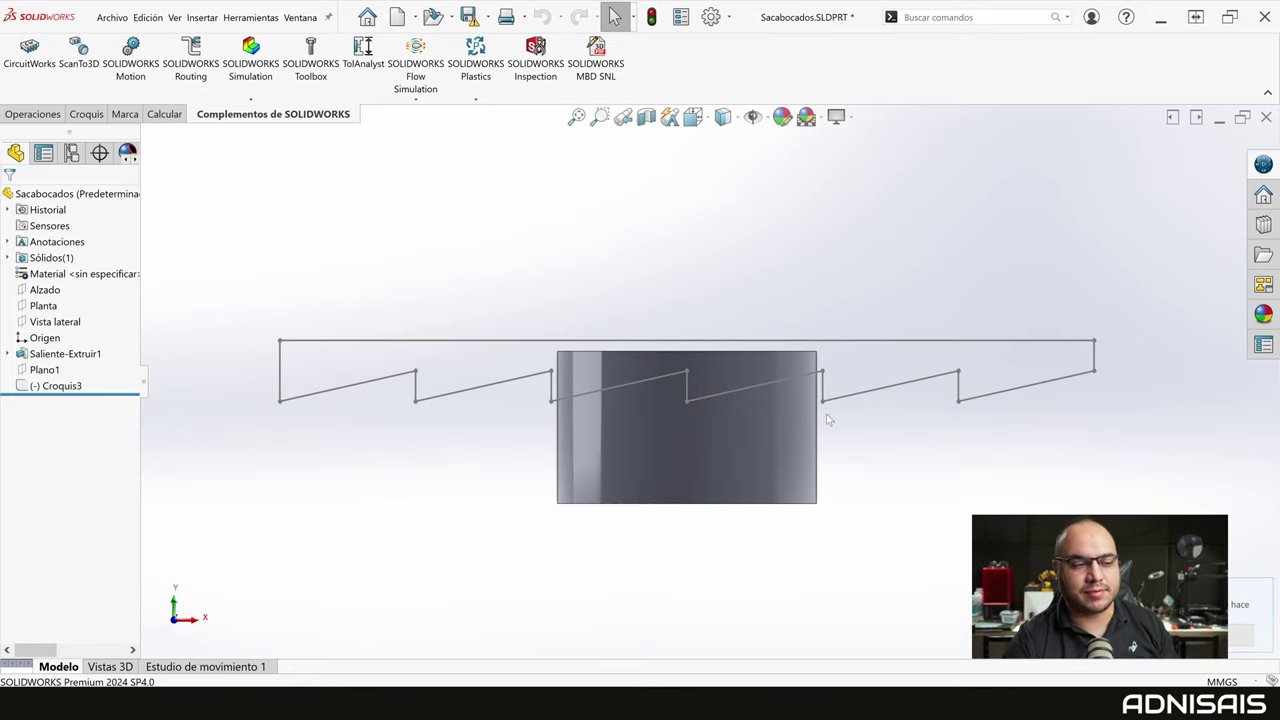
{"action": "middle_click_drag", "start_coordinate": [784, 438], "coordinate": [777, 466]}
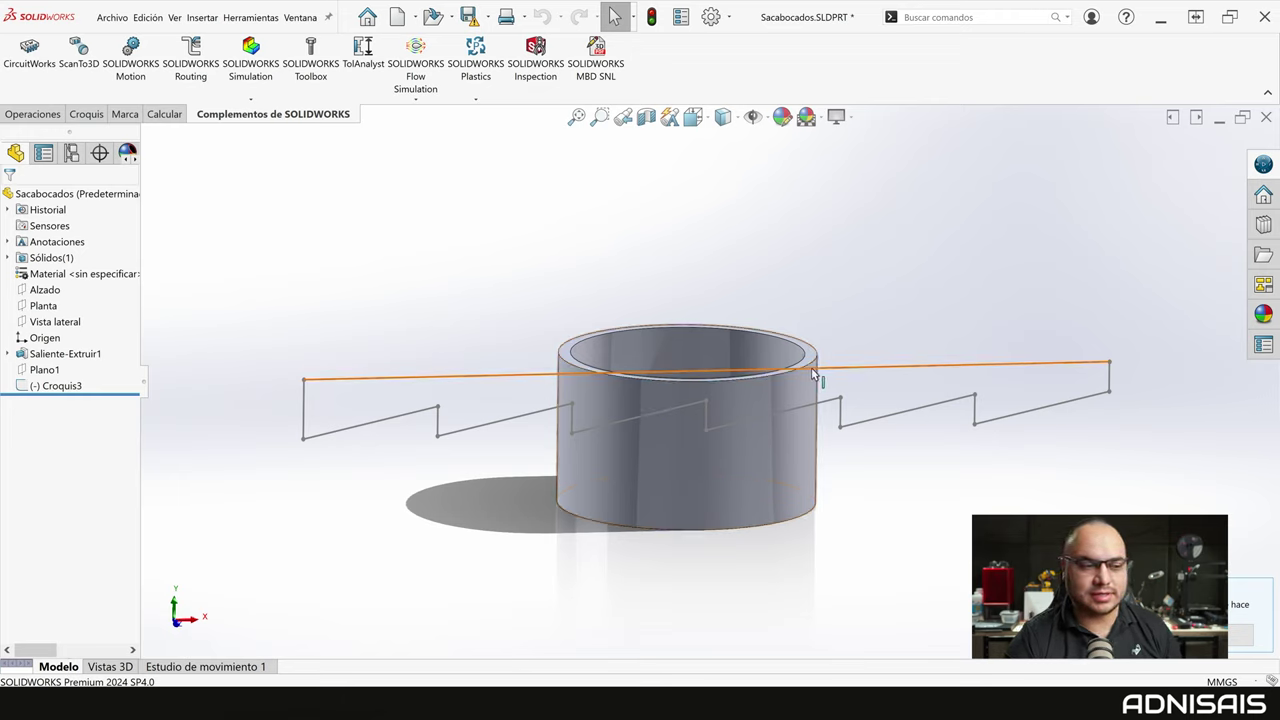
{"action": "left_click", "coordinate": [574, 372]}
{"action": "left_click", "coordinate": [535, 325]}
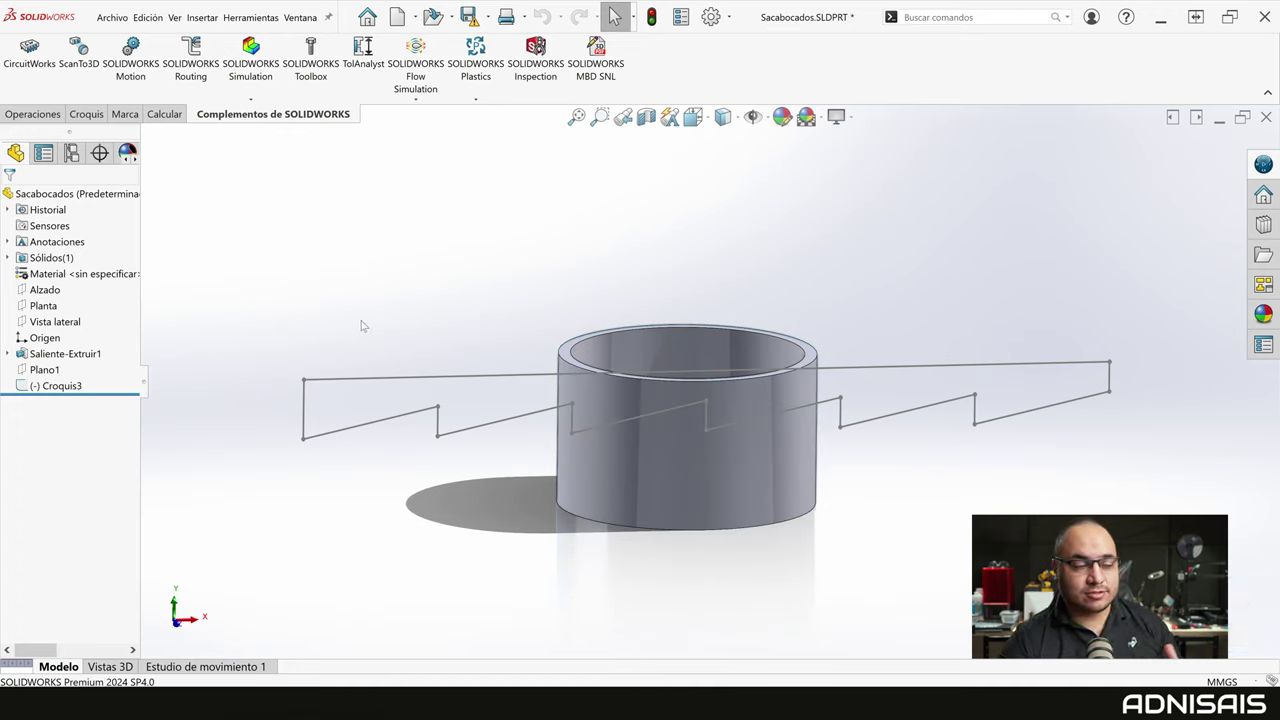
{"action": "left_click", "coordinate": [52, 386]}
{"action": "left_click", "coordinate": [62, 348]}
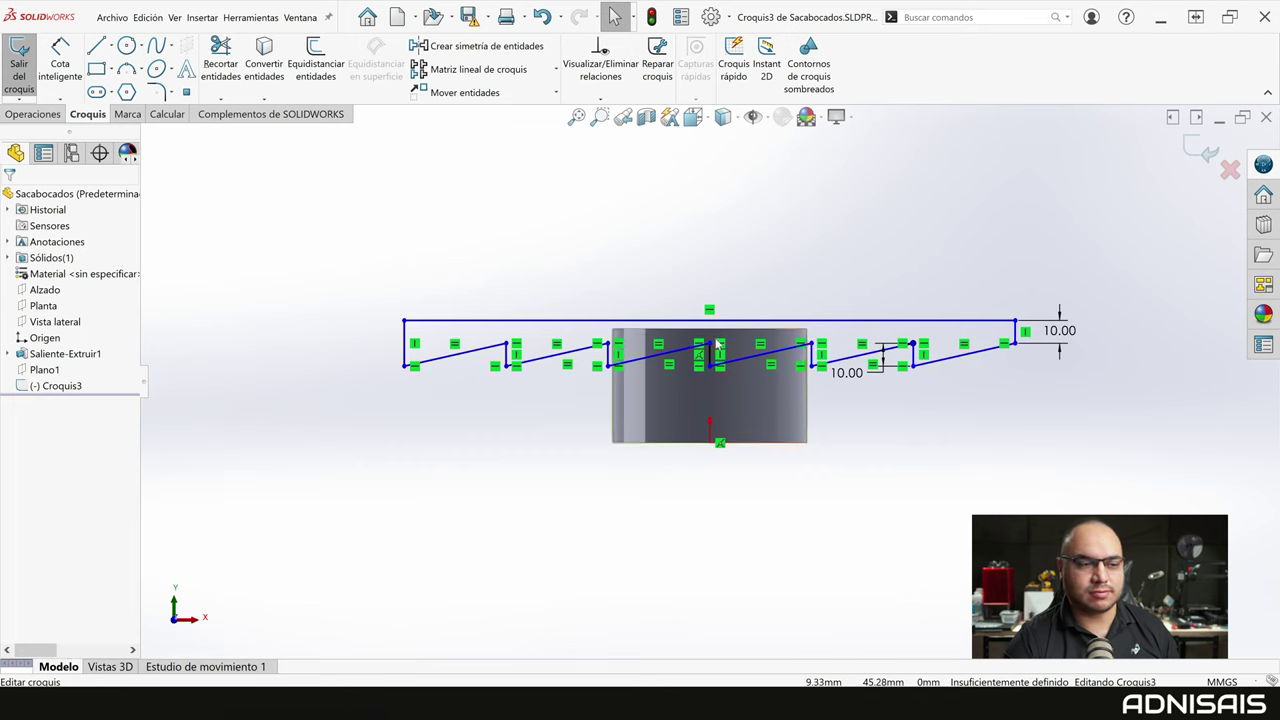
Narrow the sawtooth sketch by dragging the top line's right endpoint inward
{"action": "left_click", "coordinate": [1012, 320]}
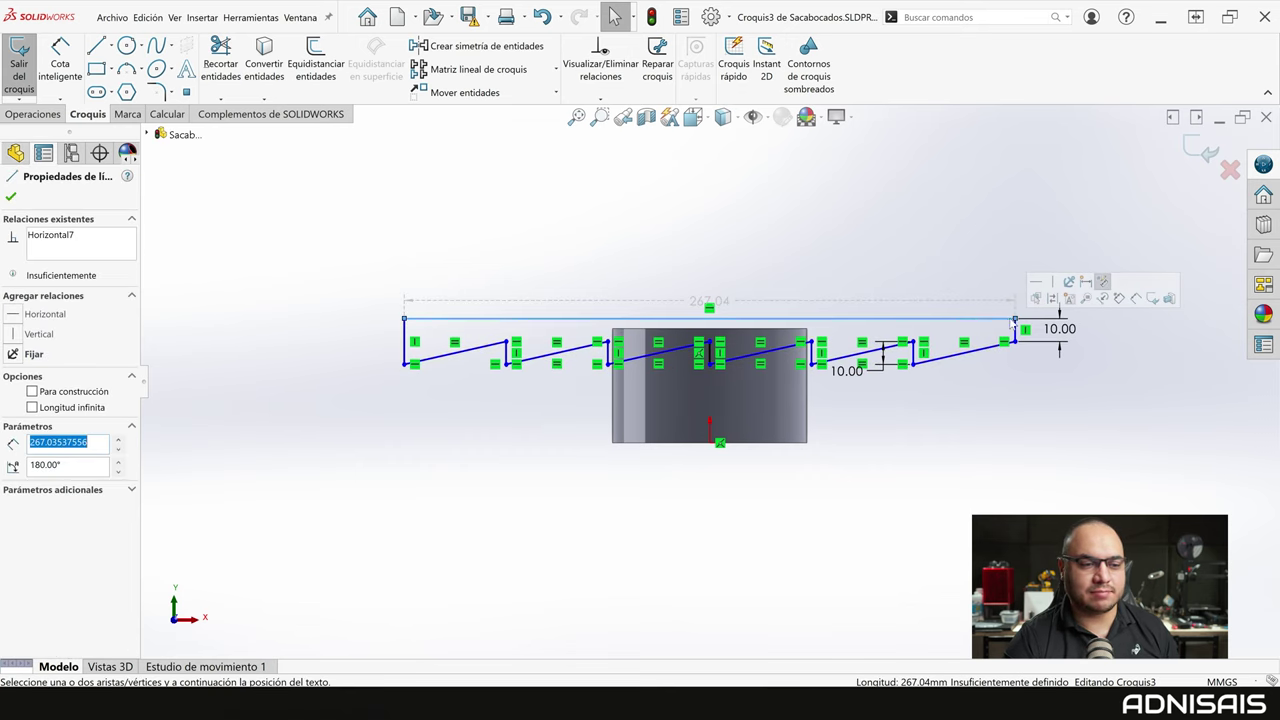
{"action": "left_click_drag", "start_coordinate": [1015, 320], "coordinate": [717, 368]}
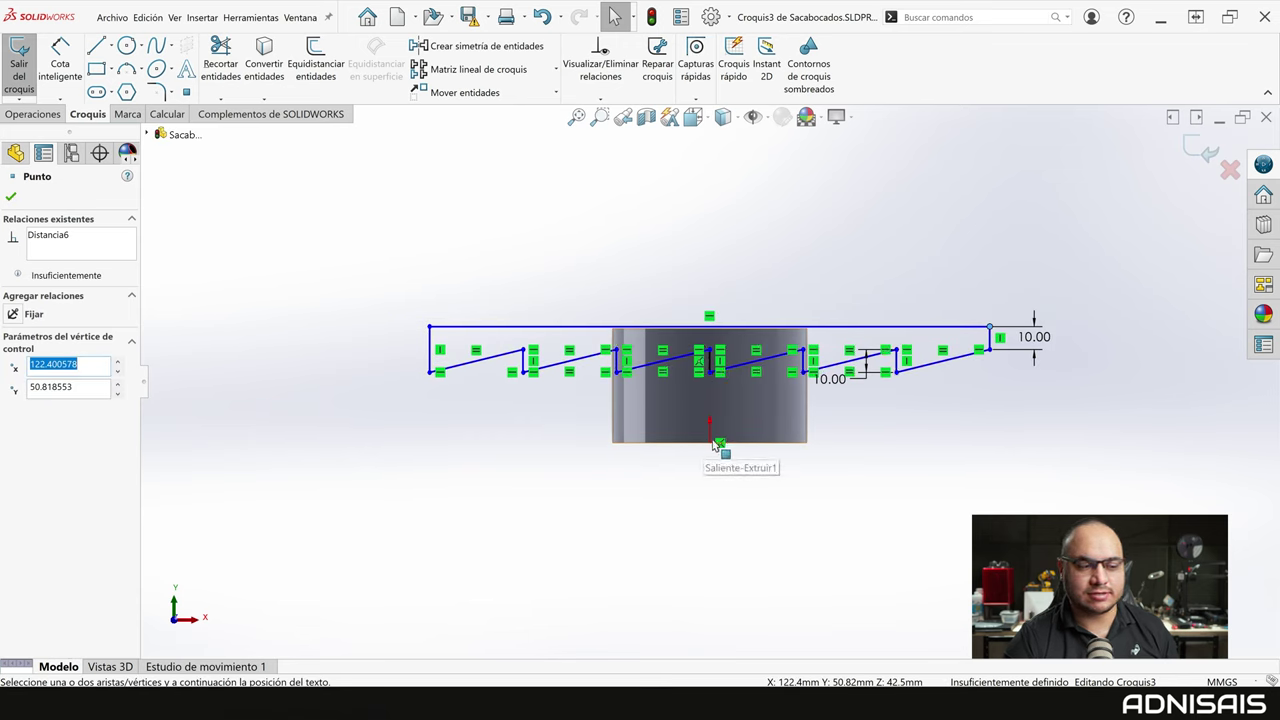
{"action": "mouse_move", "coordinate": [989, 326]}
{"action": "left_mouse_down"}
{"action": "mouse_move", "coordinate": [1003, 306]}
{"action": "mouse_move", "coordinate": [985, 344]}
{"action": "mouse_move", "coordinate": [967, 342]}
{"action": "left_mouse_up"}
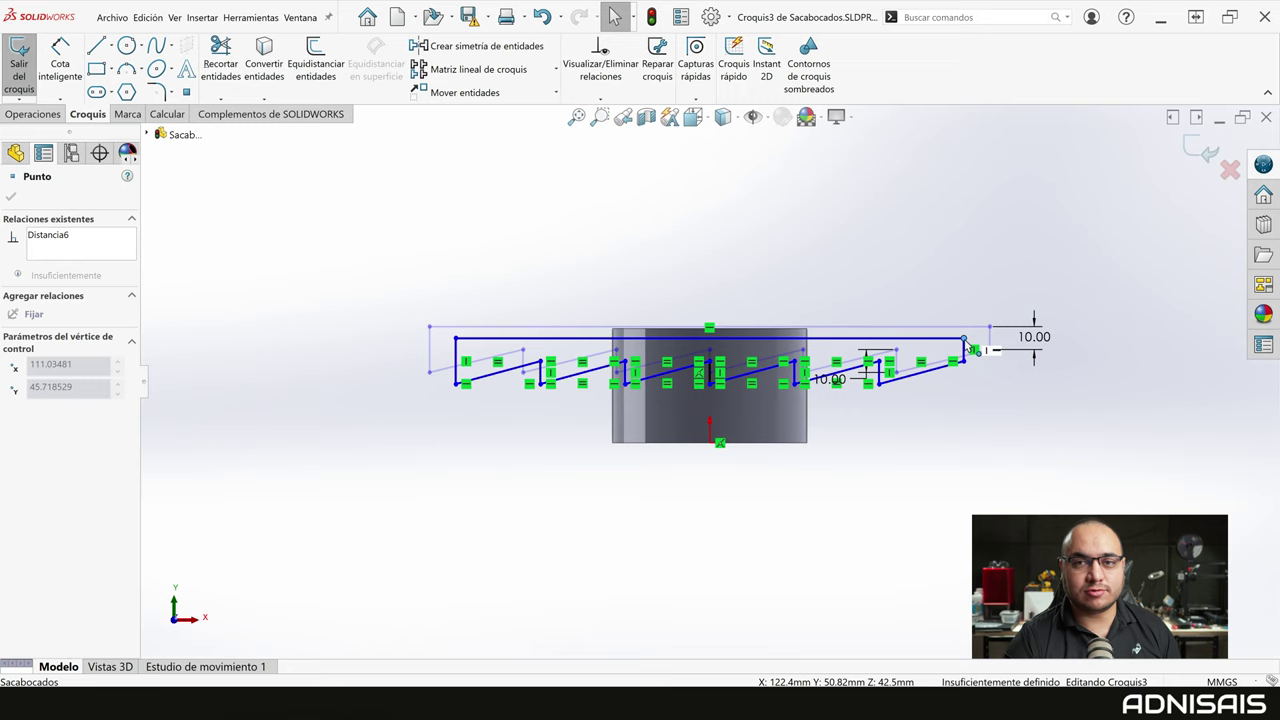
{"action": "mouse_move", "coordinate": [967, 342]}
{"action": "left_mouse_down"}
{"action": "mouse_move", "coordinate": [991, 342]}
{"action": "mouse_move", "coordinate": [955, 341]}
{"action": "left_mouse_up"}
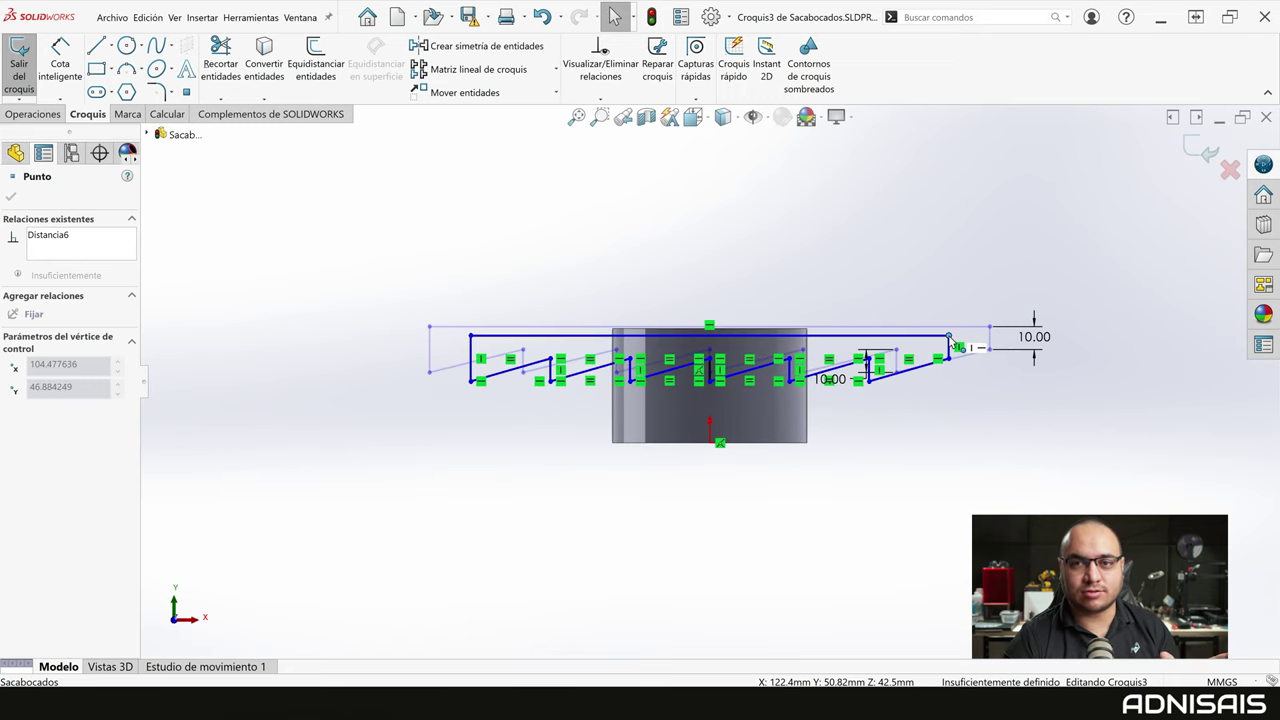
{"action": "left_click_drag", "start_coordinate": [957, 340], "coordinate": [909, 408]}
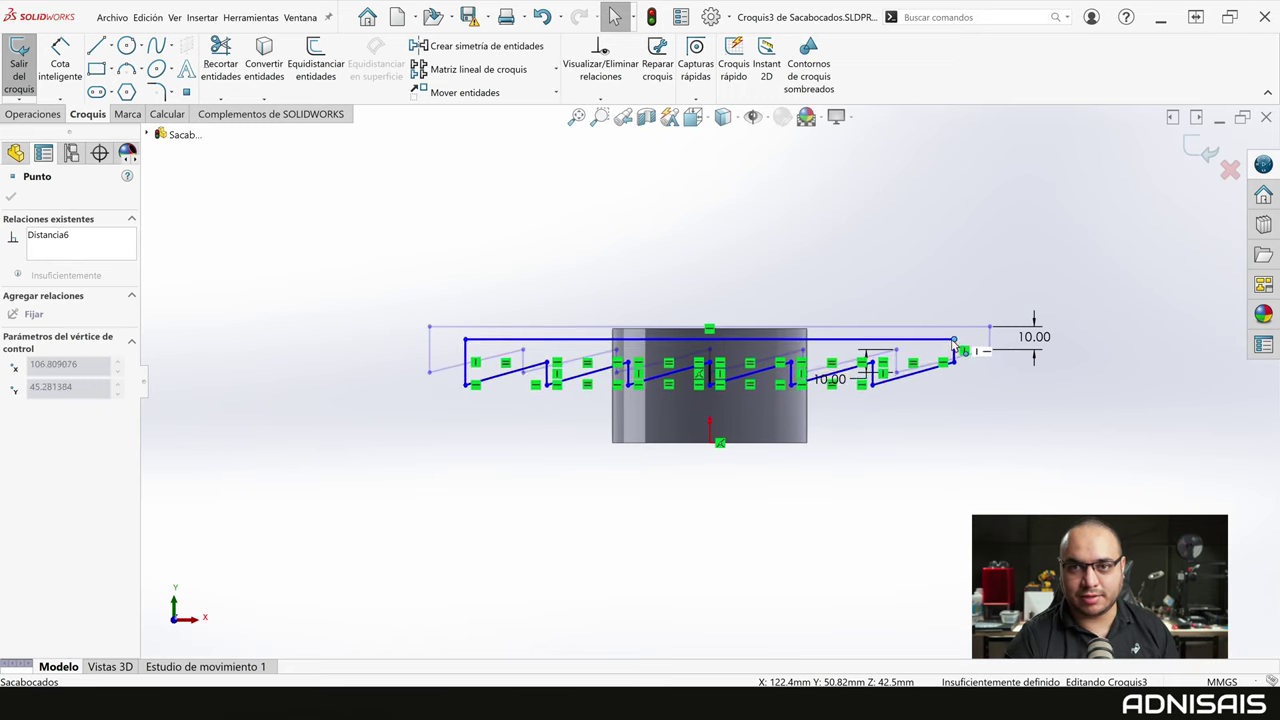
{"action": "left_click", "coordinate": [919, 434]}
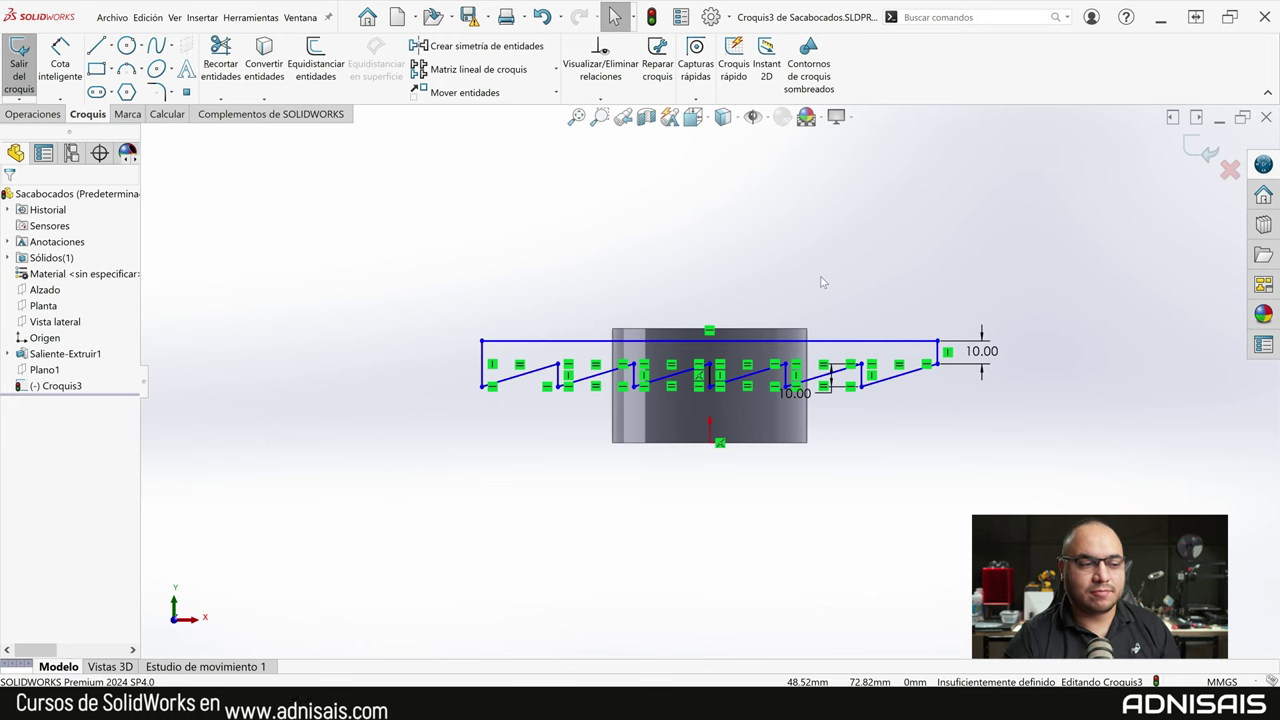
Add a 199.05 mm length dimension to the sketch's top line
{"action": "middle_click_drag", "start_coordinate": [880, 340], "coordinate": [860, 369]}
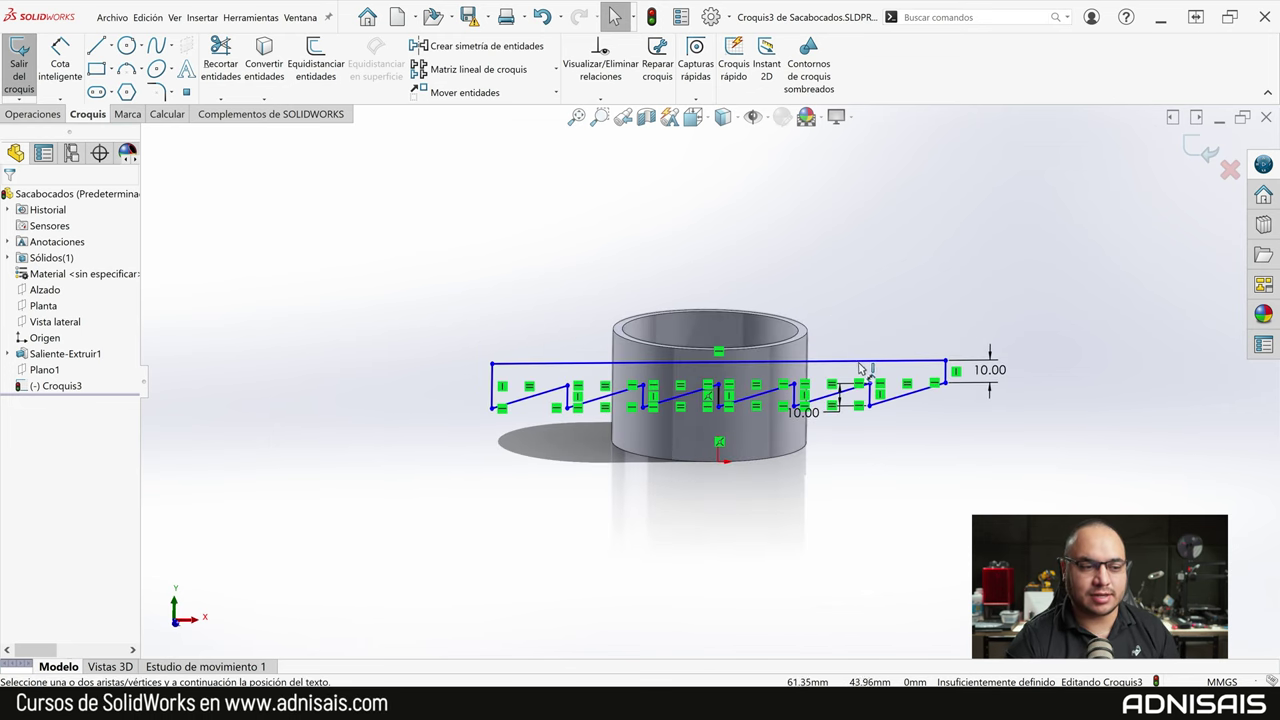
{"action": "right_click_drag", "start_coordinate": [860, 369], "coordinate": [860, 330]}
{"action": "left_click", "coordinate": [860, 362]}
{"action": "left_click", "coordinate": [865, 297]}
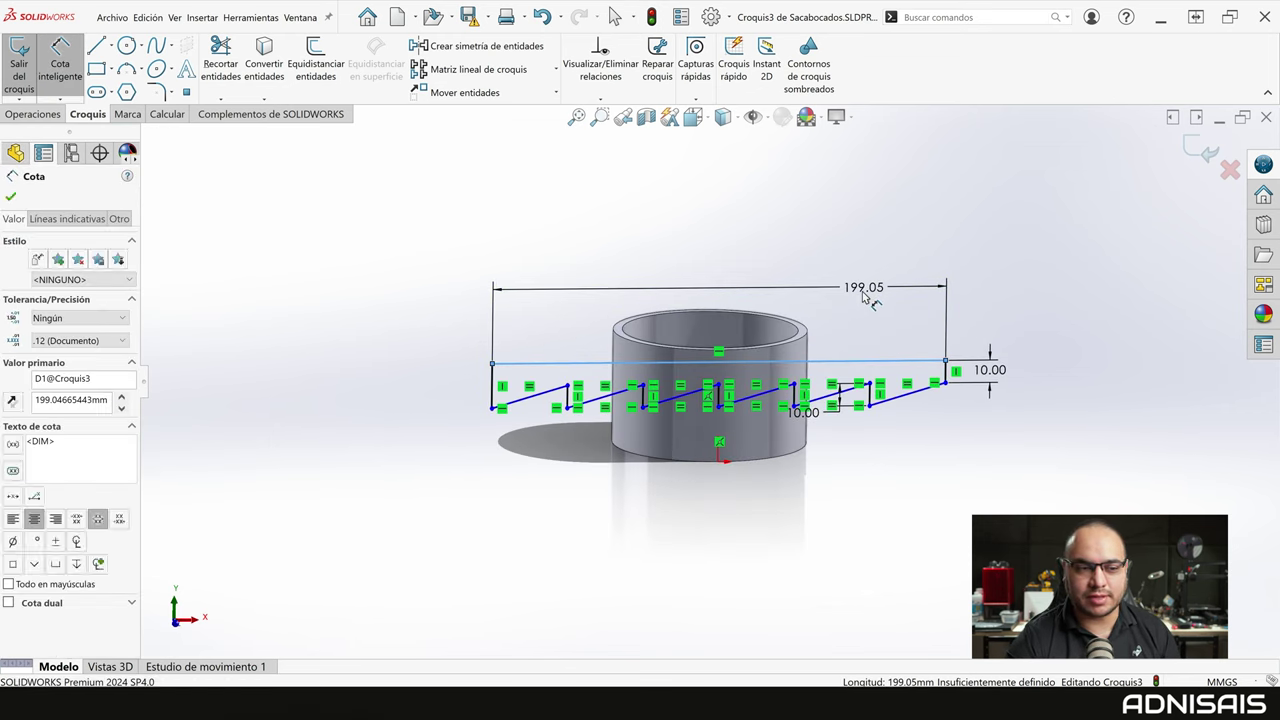
Drive Croquis3's top-line length by the equation D1@Croquis2*pi (Ø85 × pi), giving 267.04 mm
{"action": "left_click", "coordinate": [864, 295]}
{"action": "type", "text": "="}
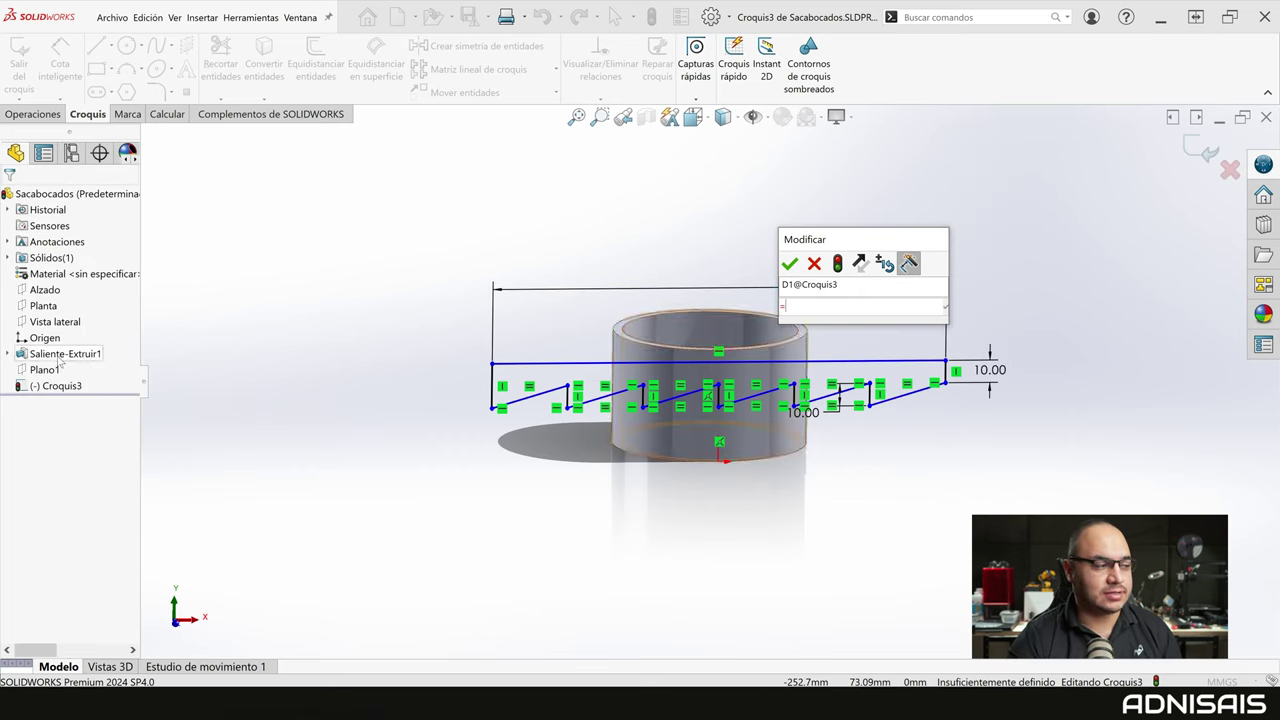
{"action": "left_click", "coordinate": [40, 354]}
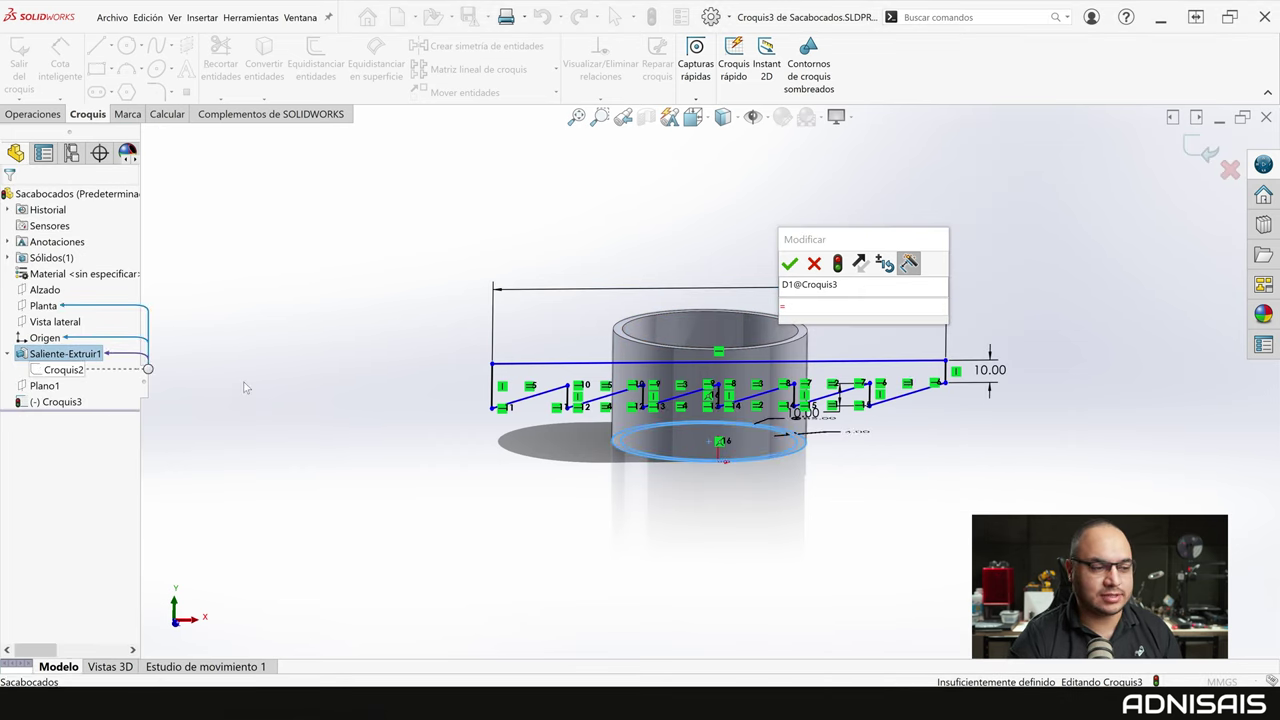
{"action": "left_click", "coordinate": [63, 369]}
{"action": "middle_click_drag", "start_coordinate": [700, 450], "coordinate": [818, 370]}
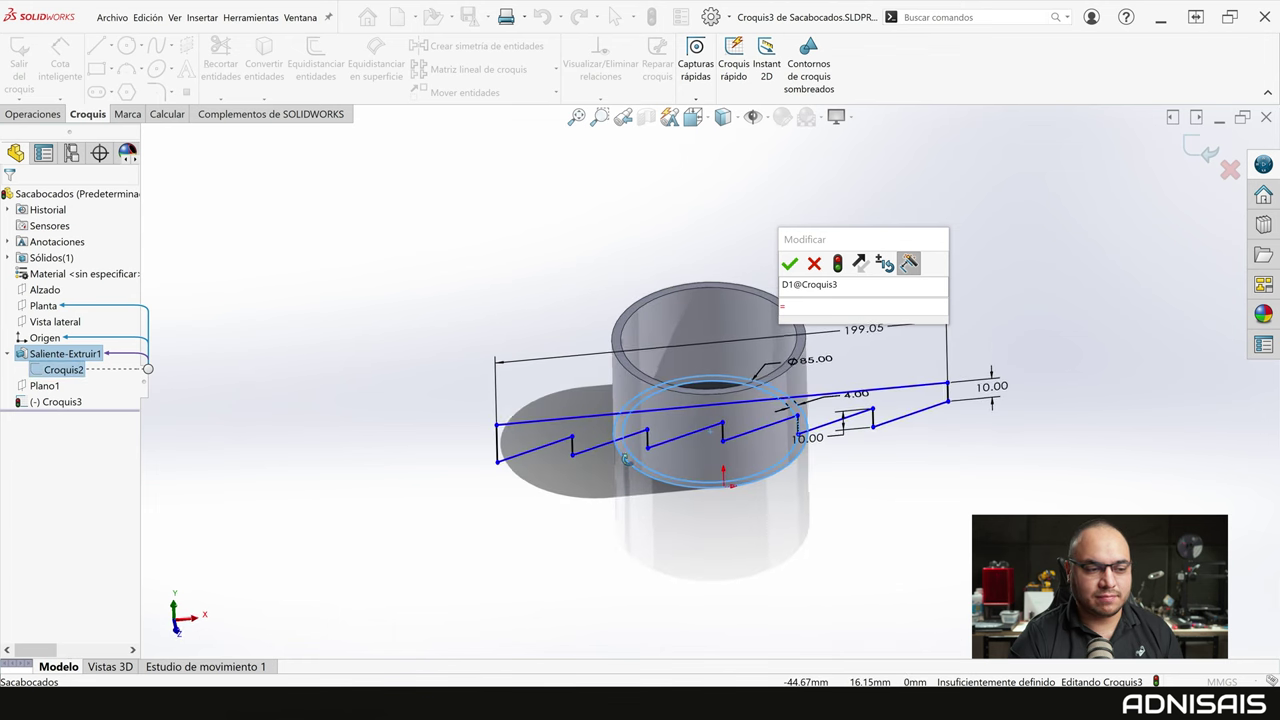
{"action": "left_click", "coordinate": [813, 366]}
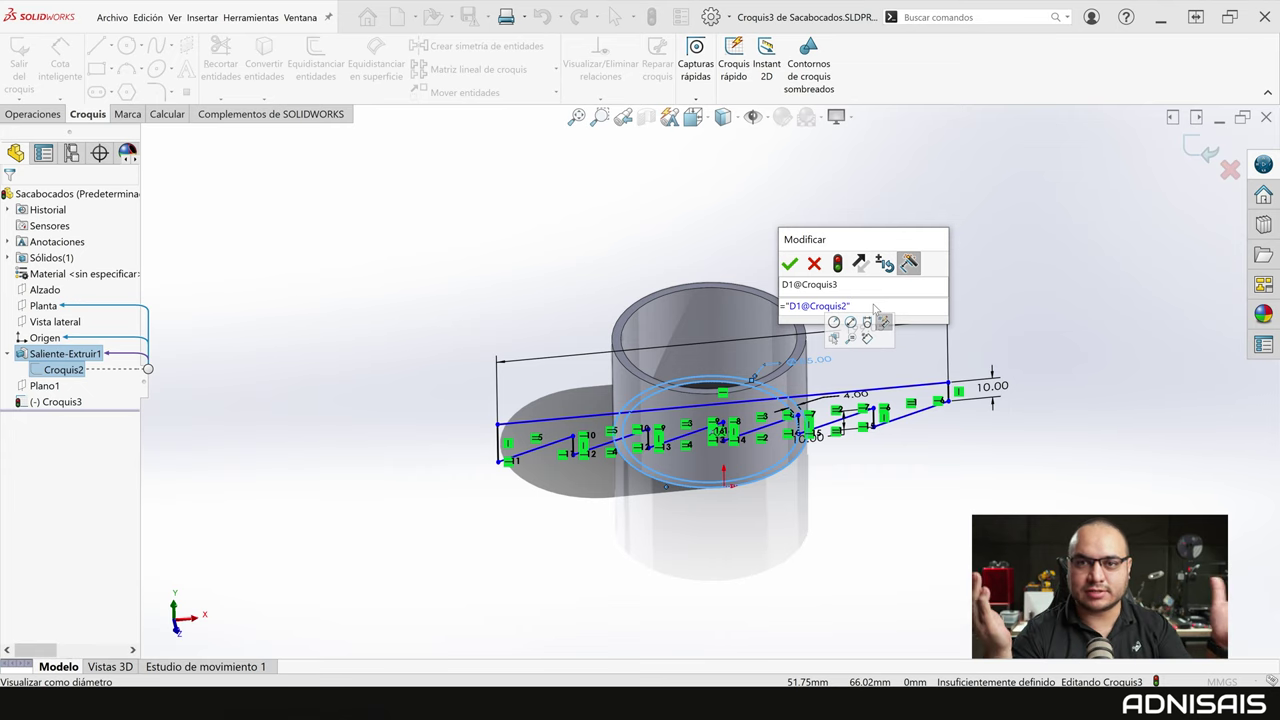
{"action": "type", "text": "*"}
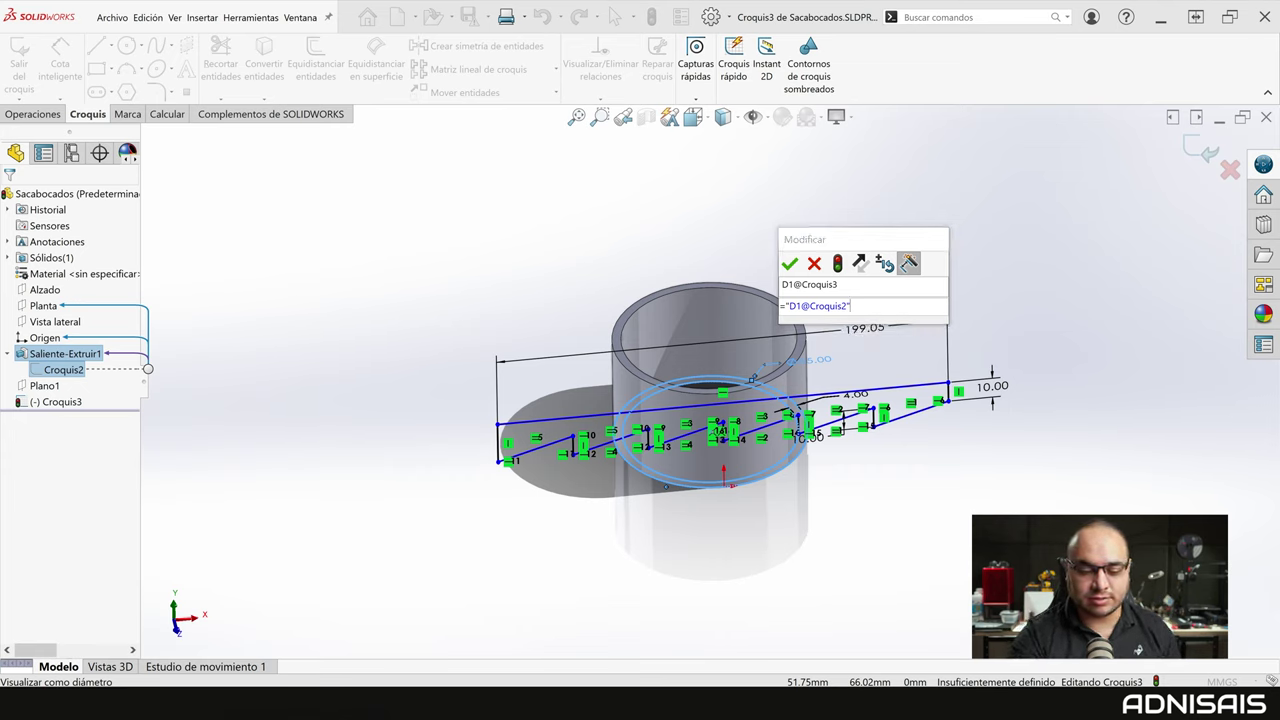
{"action": "type", "text": "pi"}
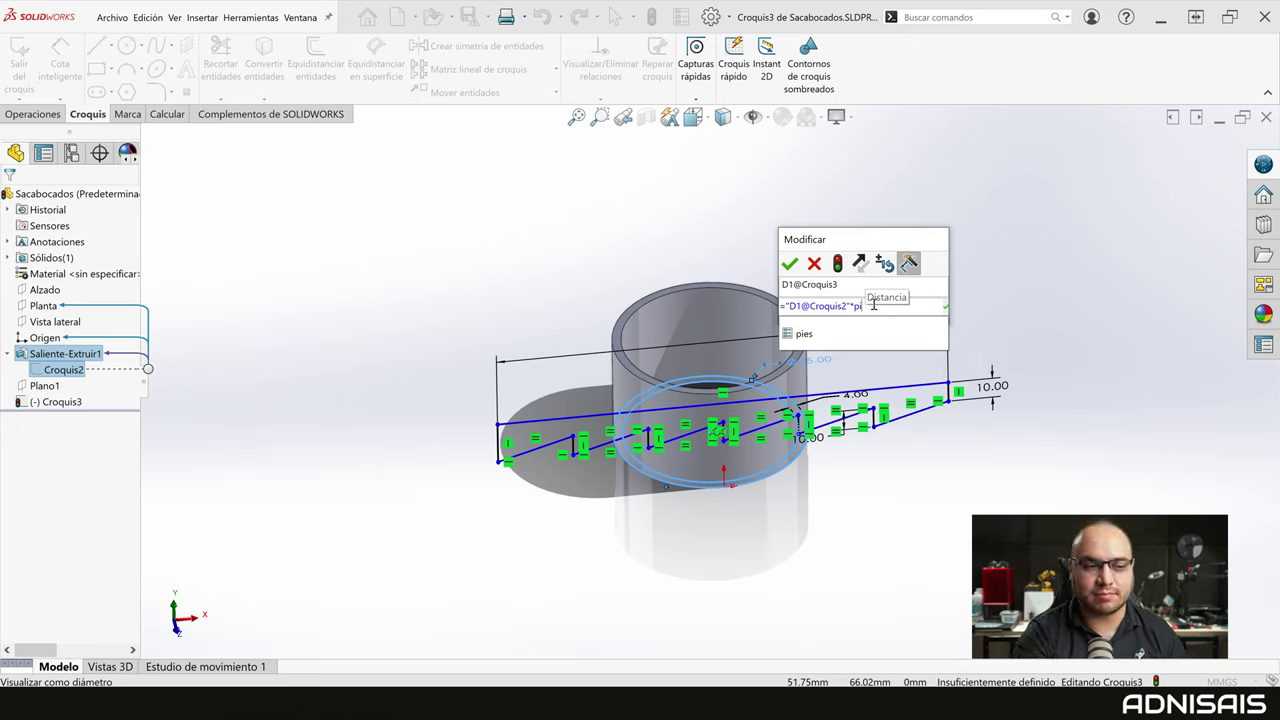
{"action": "key", "text": "Return"}
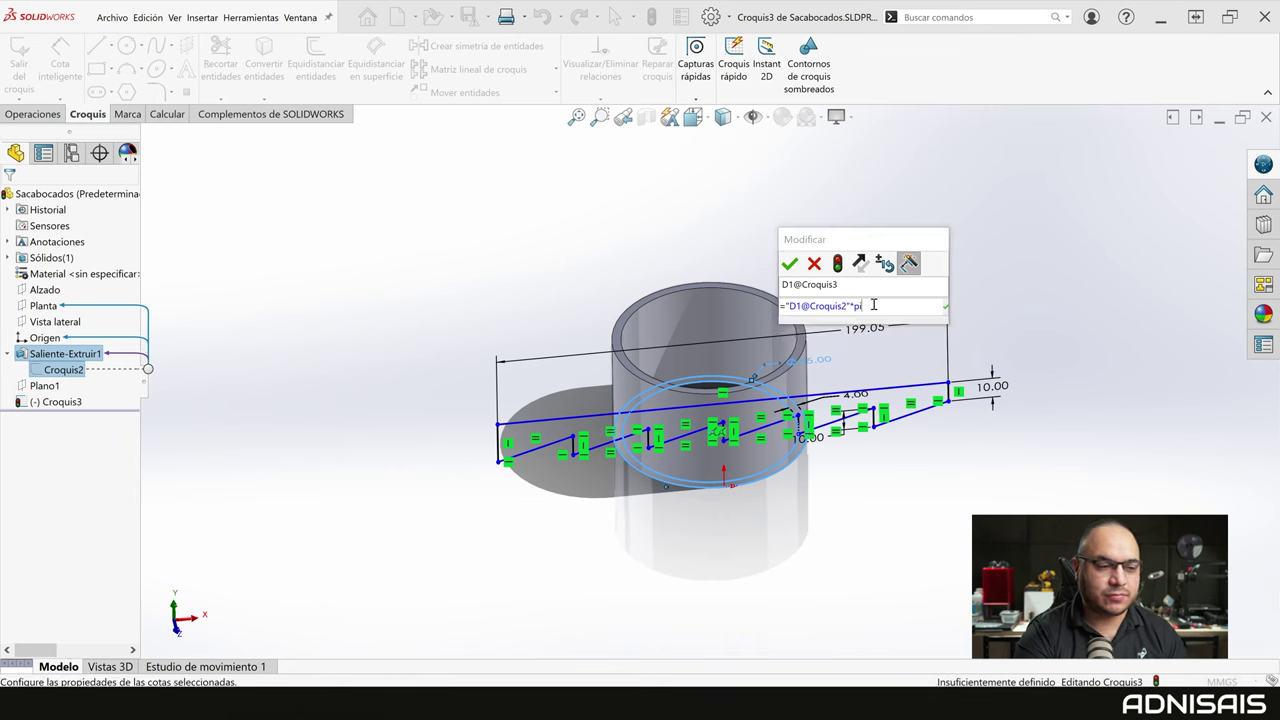
{"action": "key", "text": "Return"}
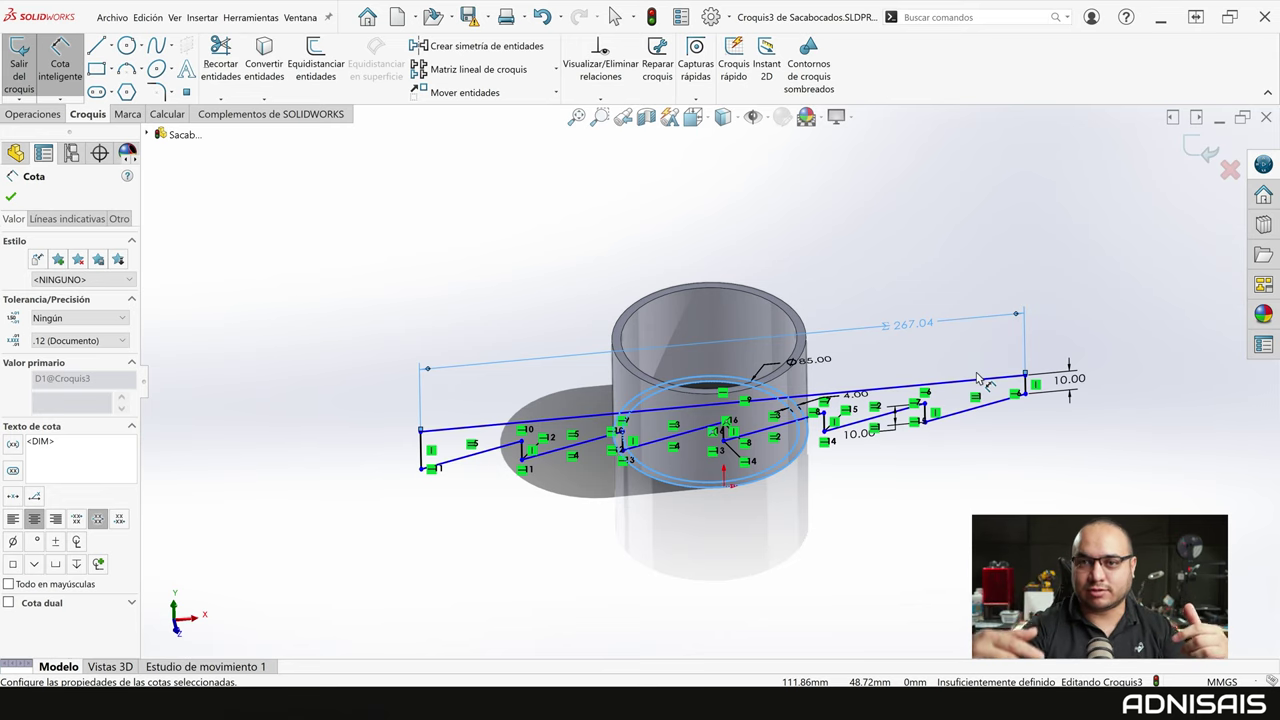
In Front view, drag the zigzag sketch up so its middle vertex sits on the cylinder's top edge
{"action": "scroll", "coordinate": [966, 380], "scroll_direction": "up", "scroll_amount": 1}
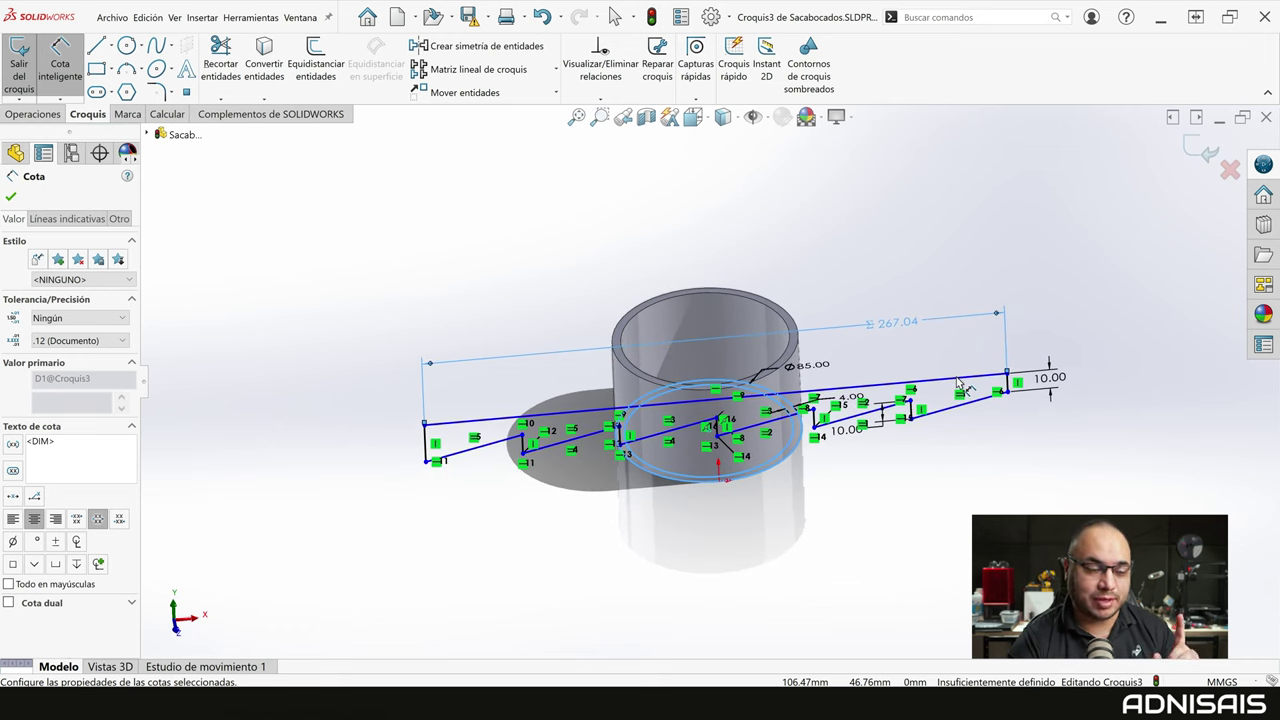
{"action": "left_click", "coordinate": [897, 290]}
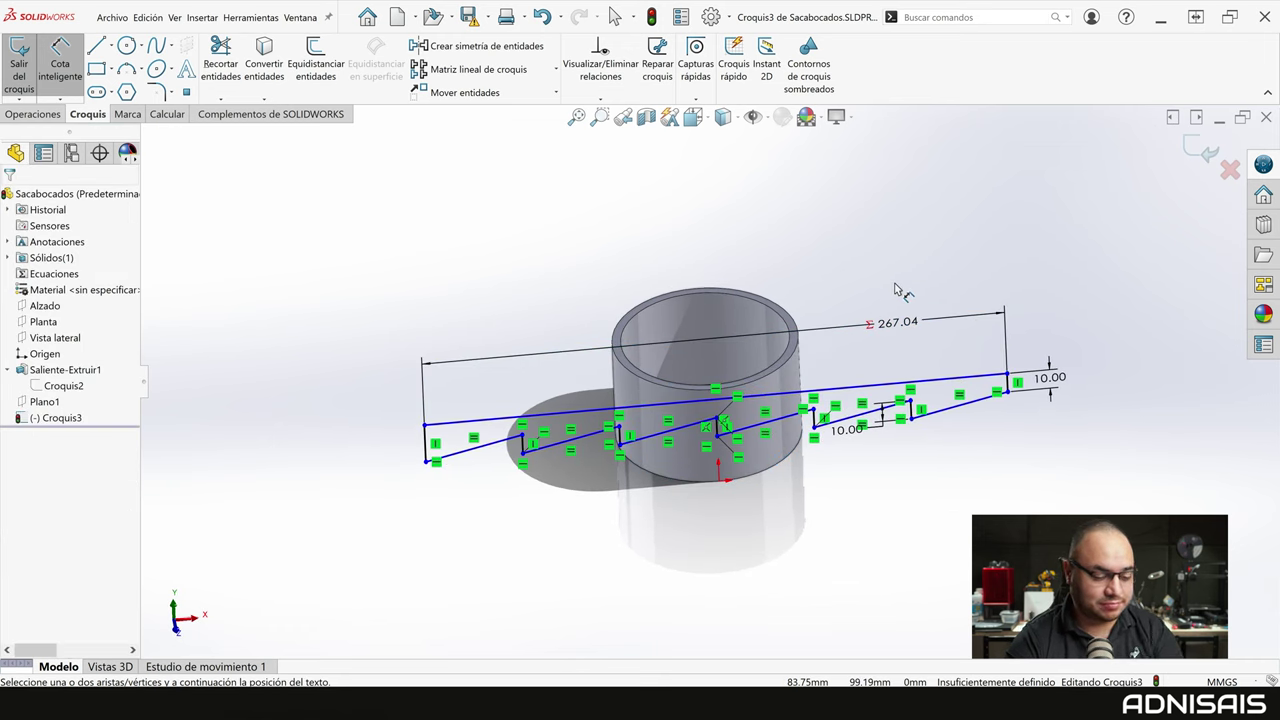
{"action": "key", "text": "ctrl+1"}
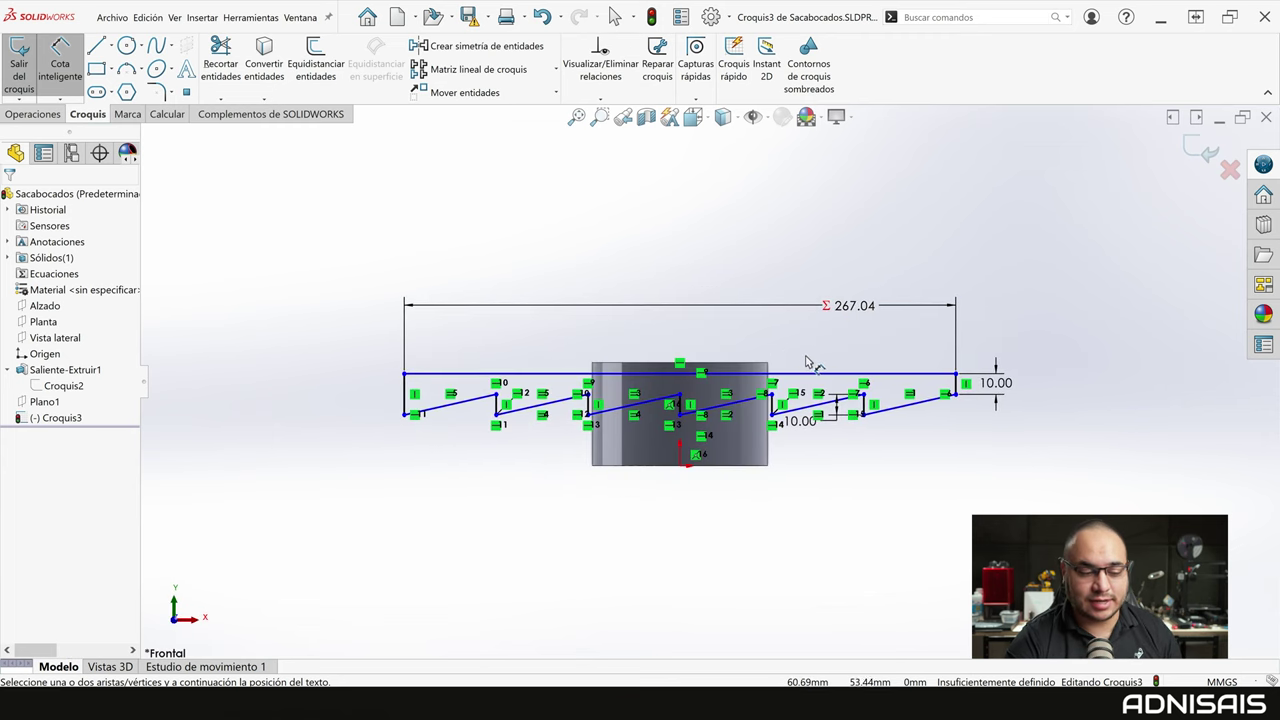
{"action": "key", "text": "Escape"}
{"action": "left_click_drag", "start_coordinate": [808, 372], "coordinate": [798, 358]}
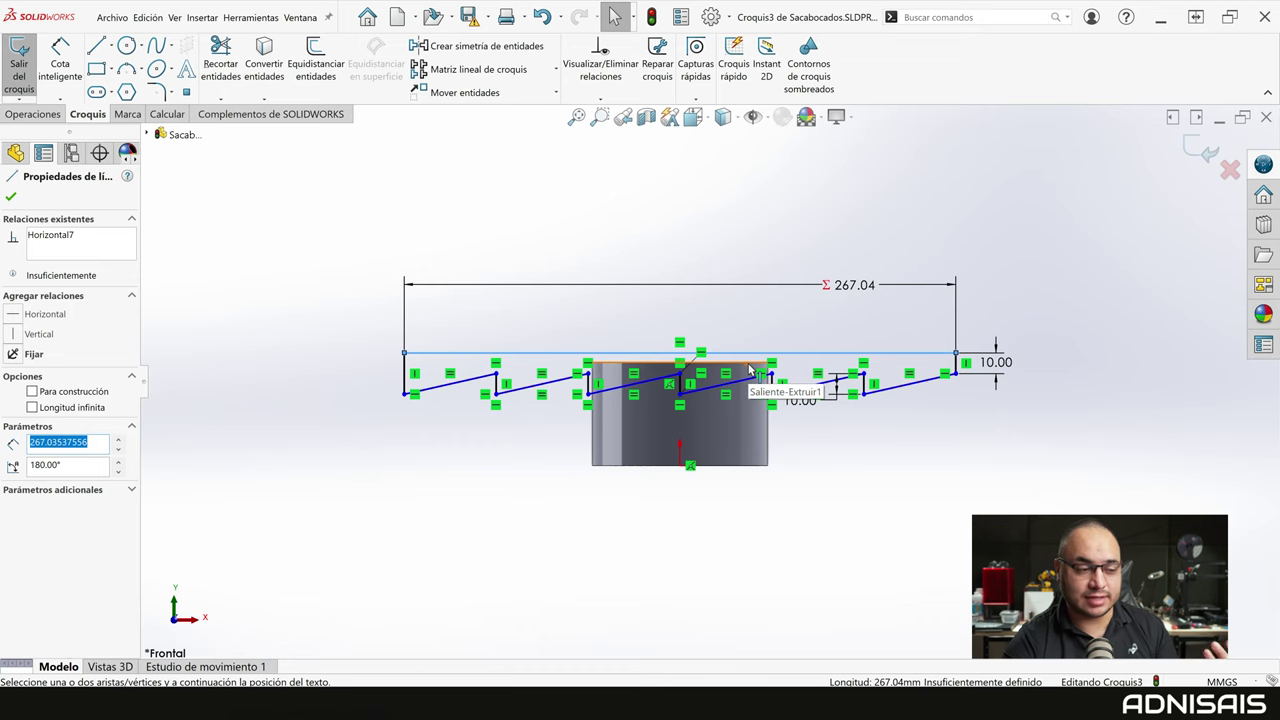
{"action": "scroll", "coordinate": [595, 365], "scroll_direction": "down", "scroll_amount": 3}
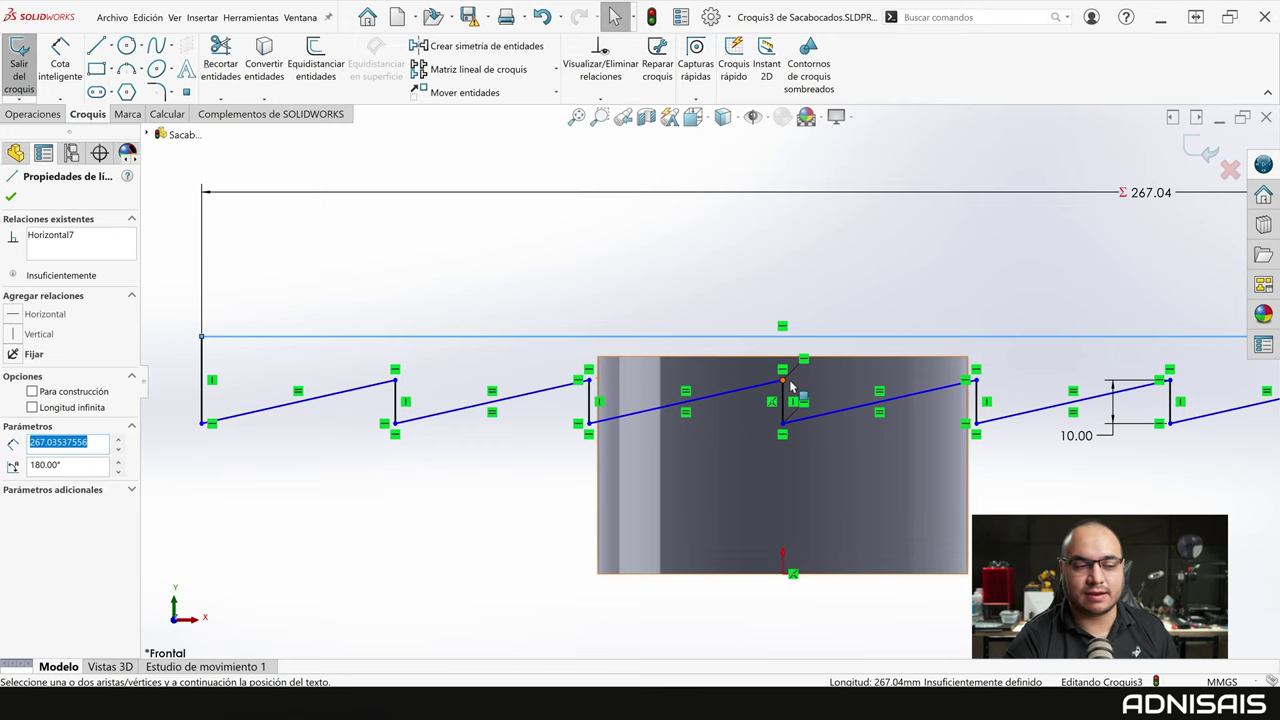
{"action": "left_click_drag", "start_coordinate": [783, 383], "coordinate": [783, 357]}
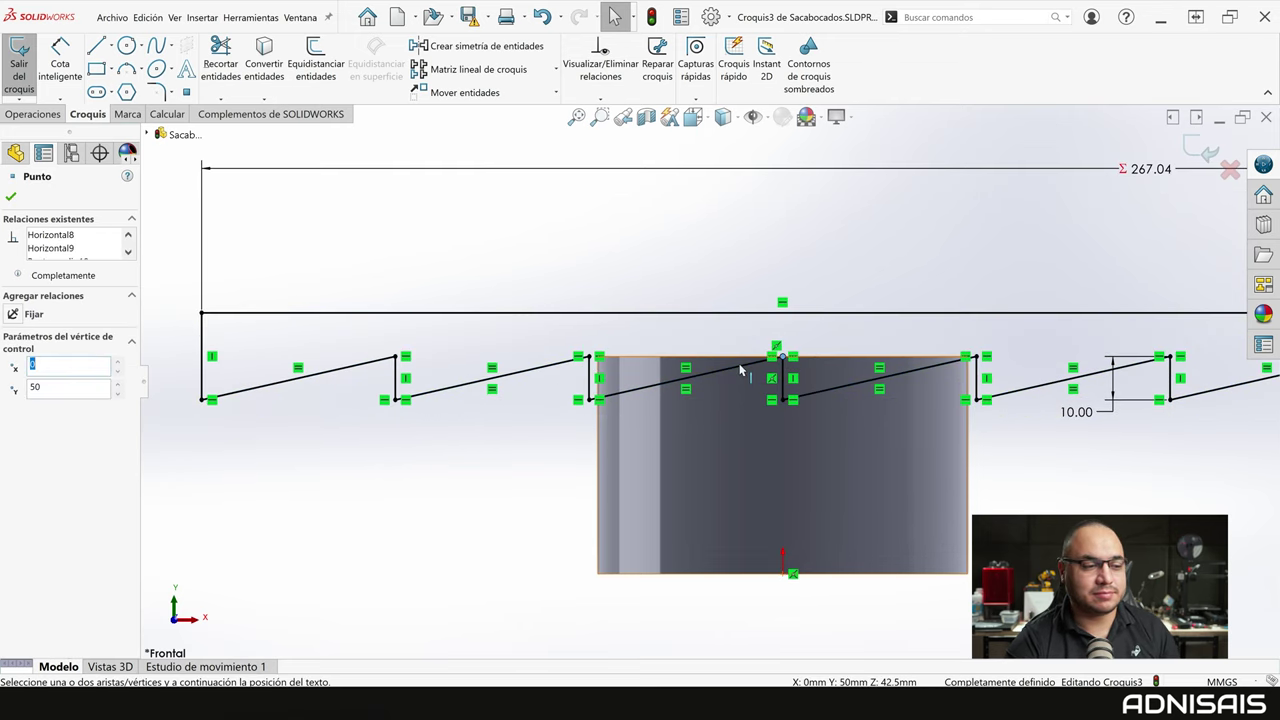
{"action": "key", "text": "f"}
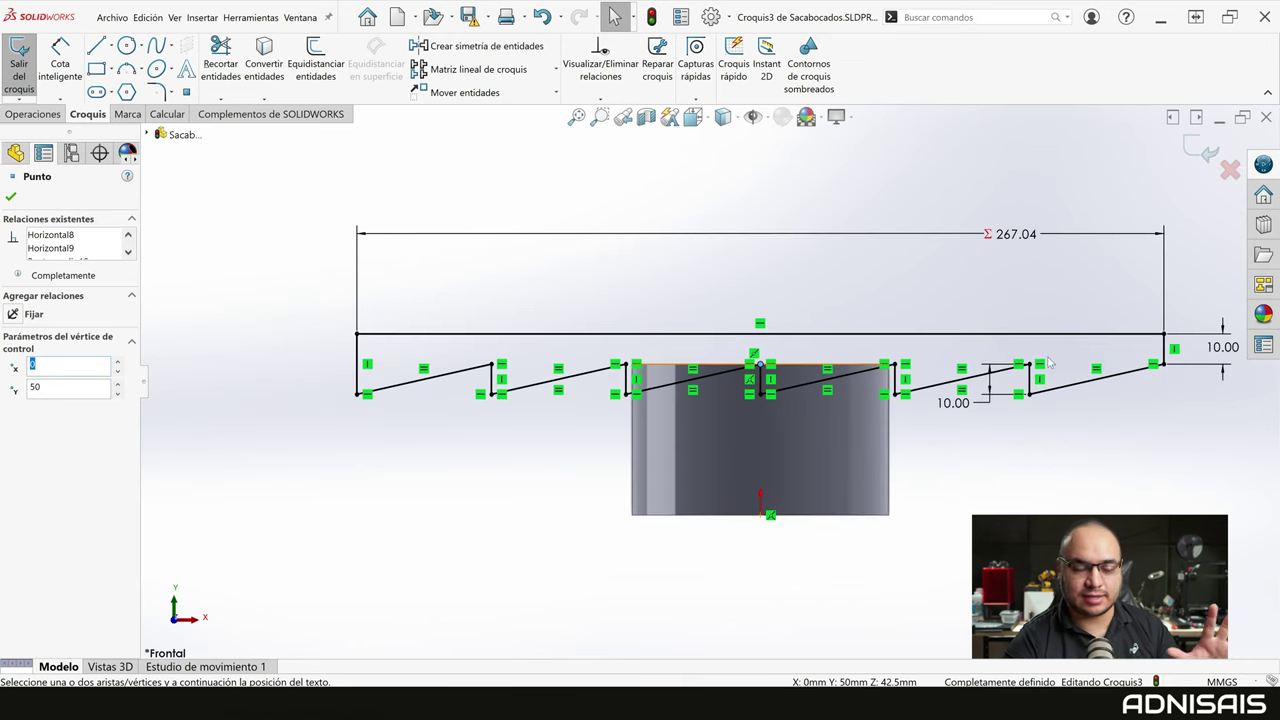
{"action": "left_click", "coordinate": [296, 233]}
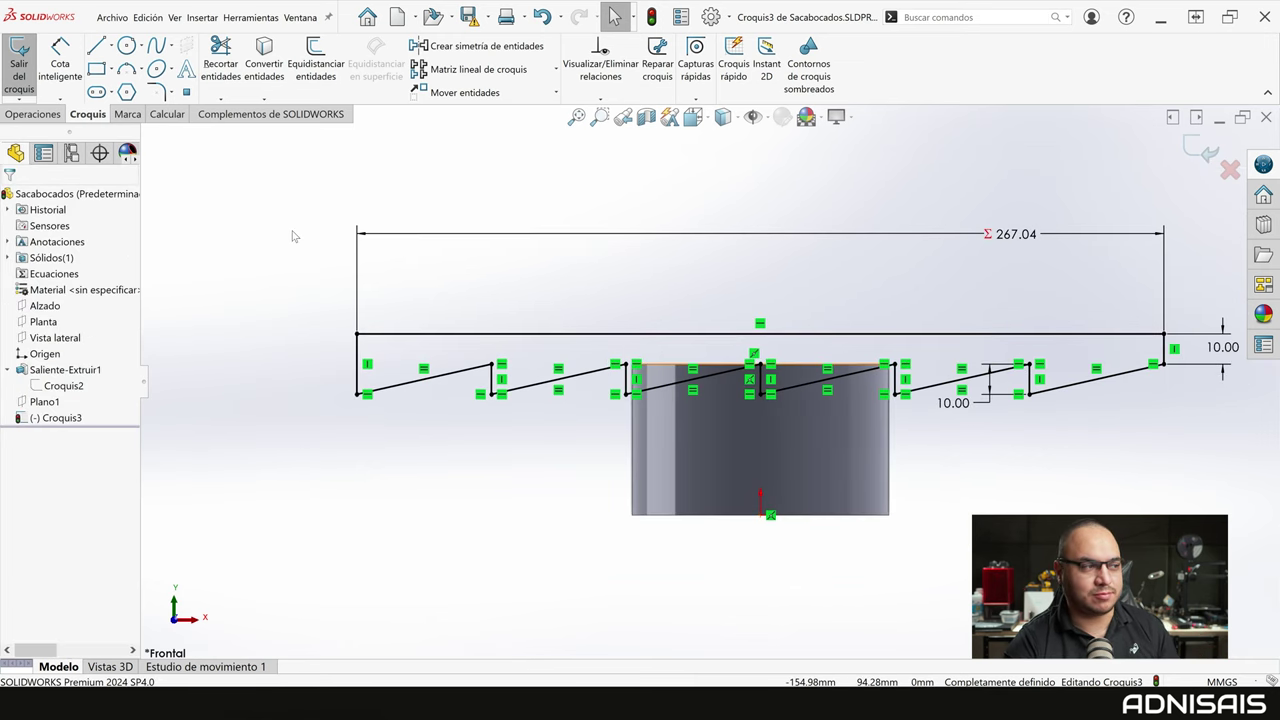
{"action": "left_click", "coordinate": [33, 114]}
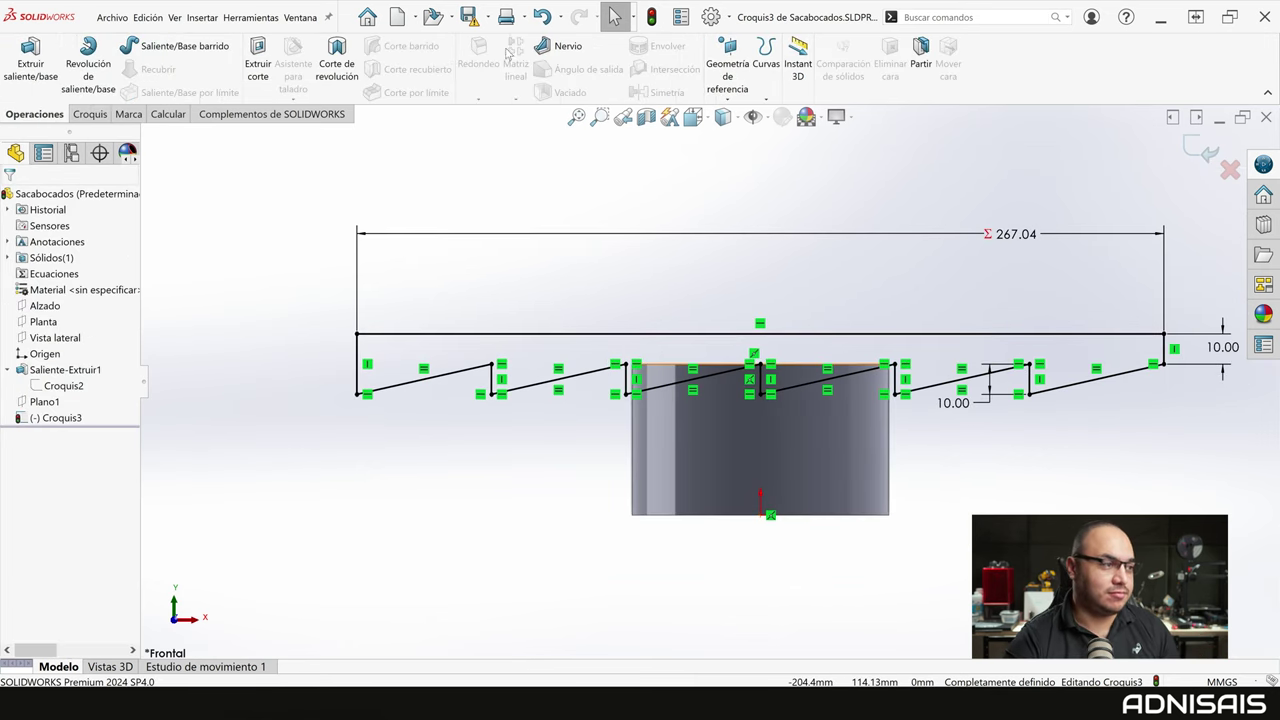
Exit the sketch and wrap Croquis3 onto the cylinder's outer face at 4 mm with a changed wrap method
{"action": "left_click", "coordinate": [1187, 150]}
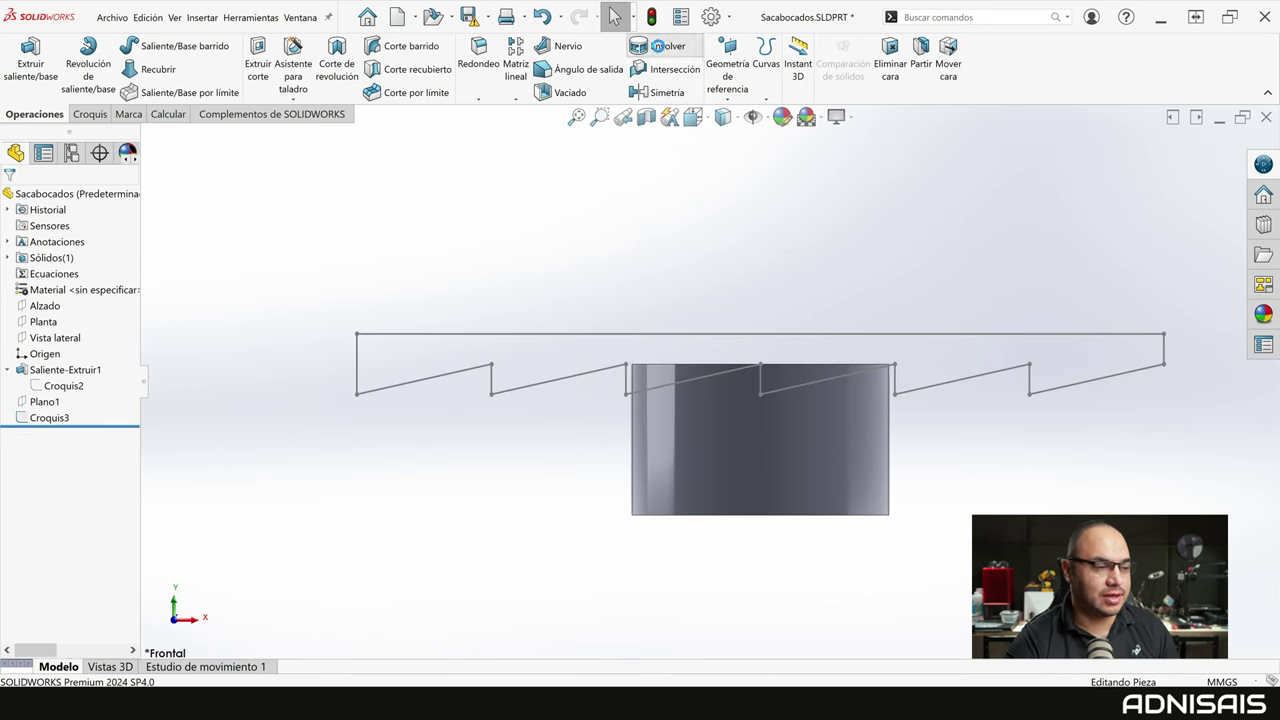
{"action": "left_click", "coordinate": [660, 46]}
{"action": "left_click", "coordinate": [748, 368]}
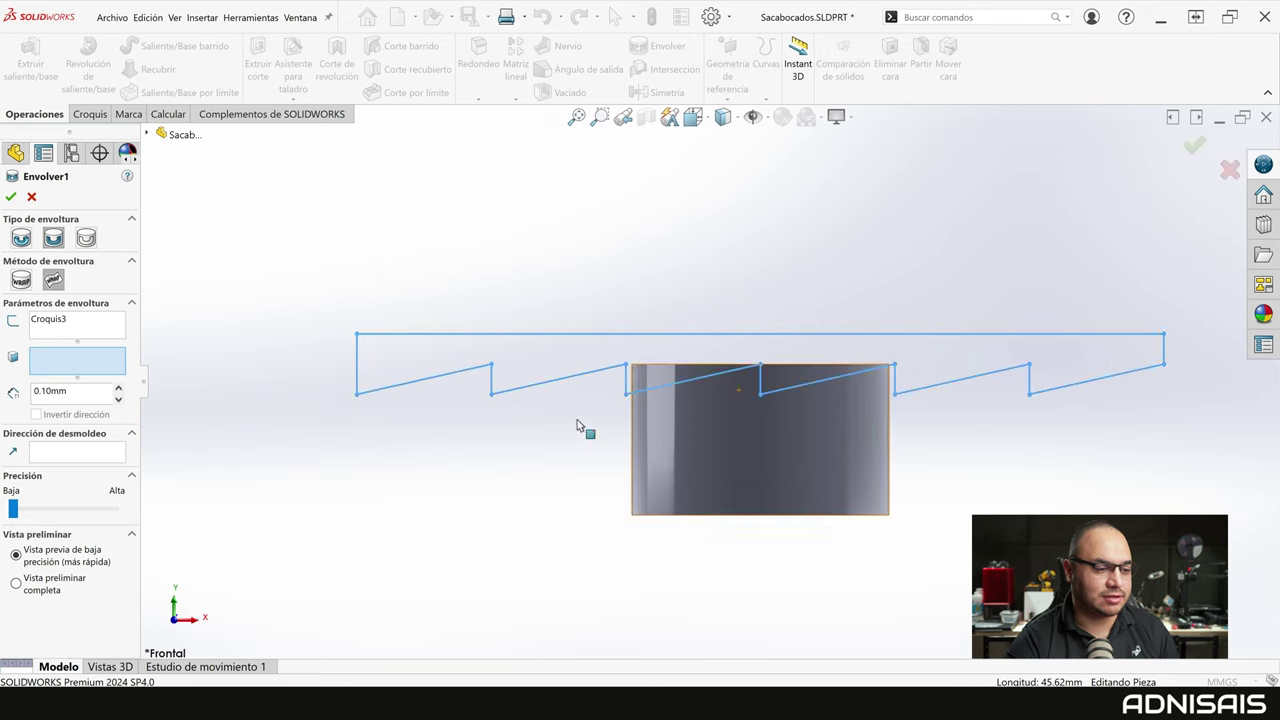
{"action": "left_click", "coordinate": [707, 431]}
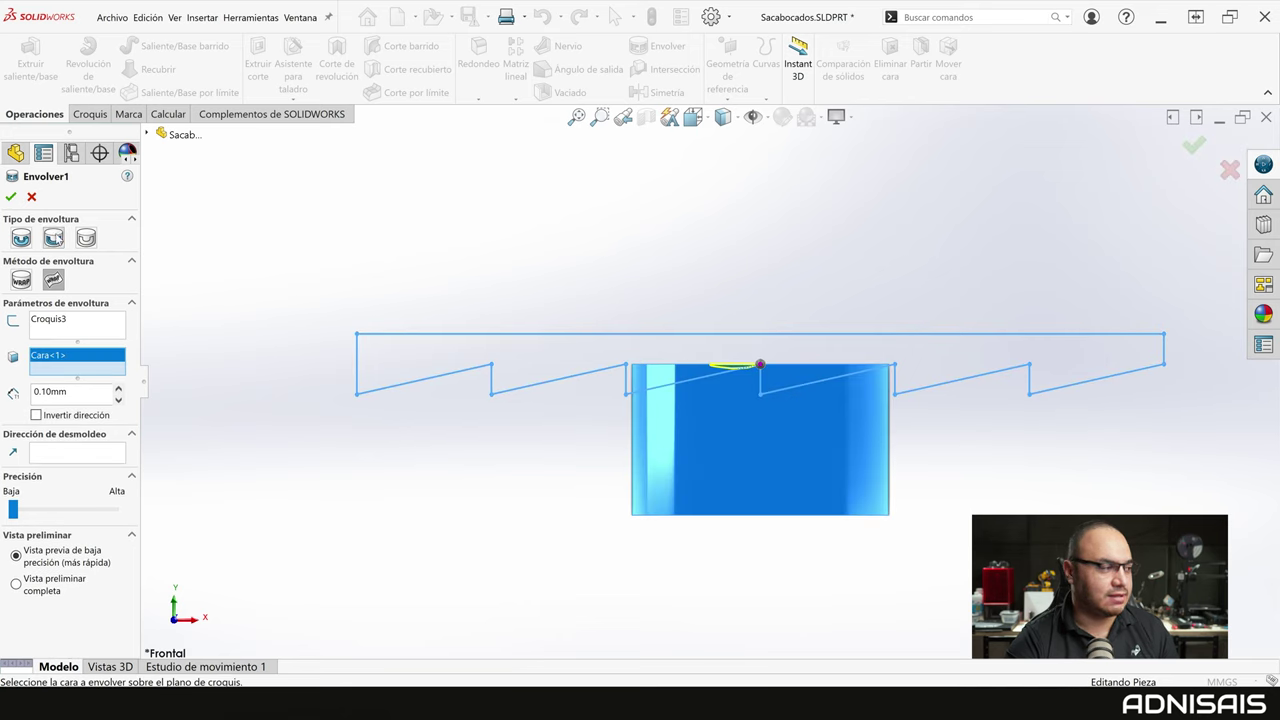
{"action": "double_click", "coordinate": [60, 391]}
{"action": "type", "text": "4."}
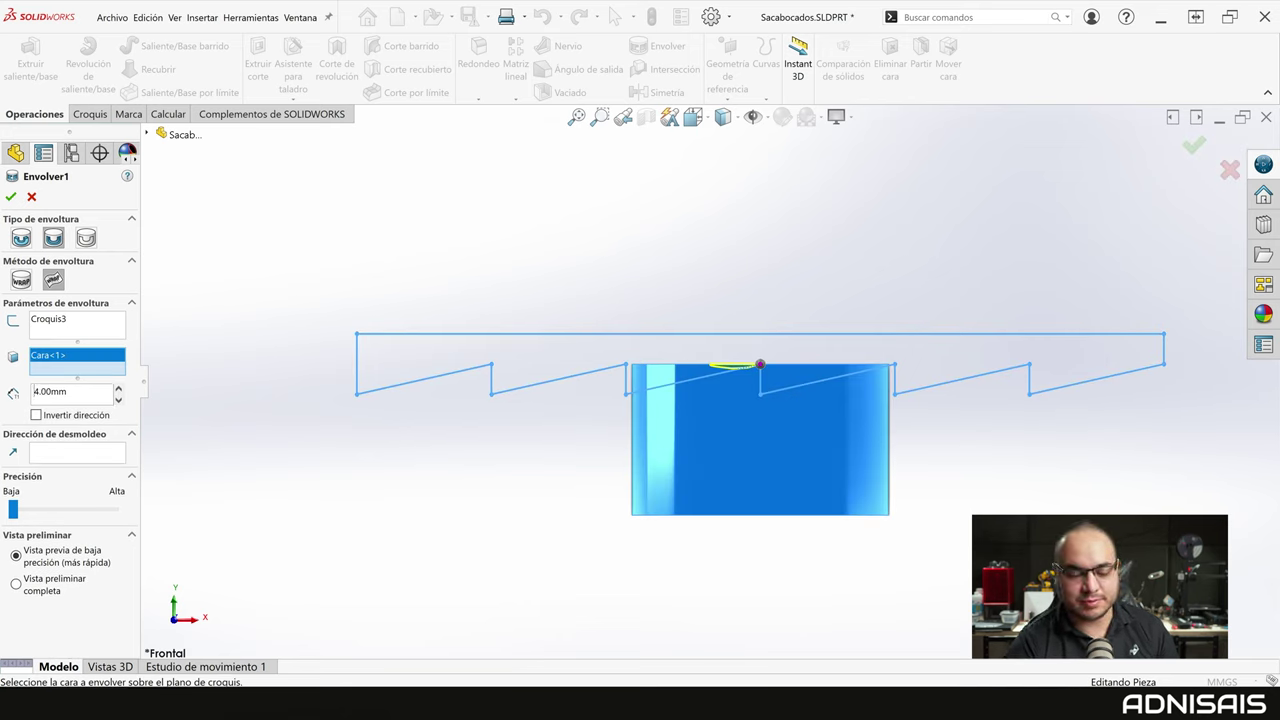
{"action": "middle_click_drag", "start_coordinate": [758, 470], "coordinate": [923, 277]}
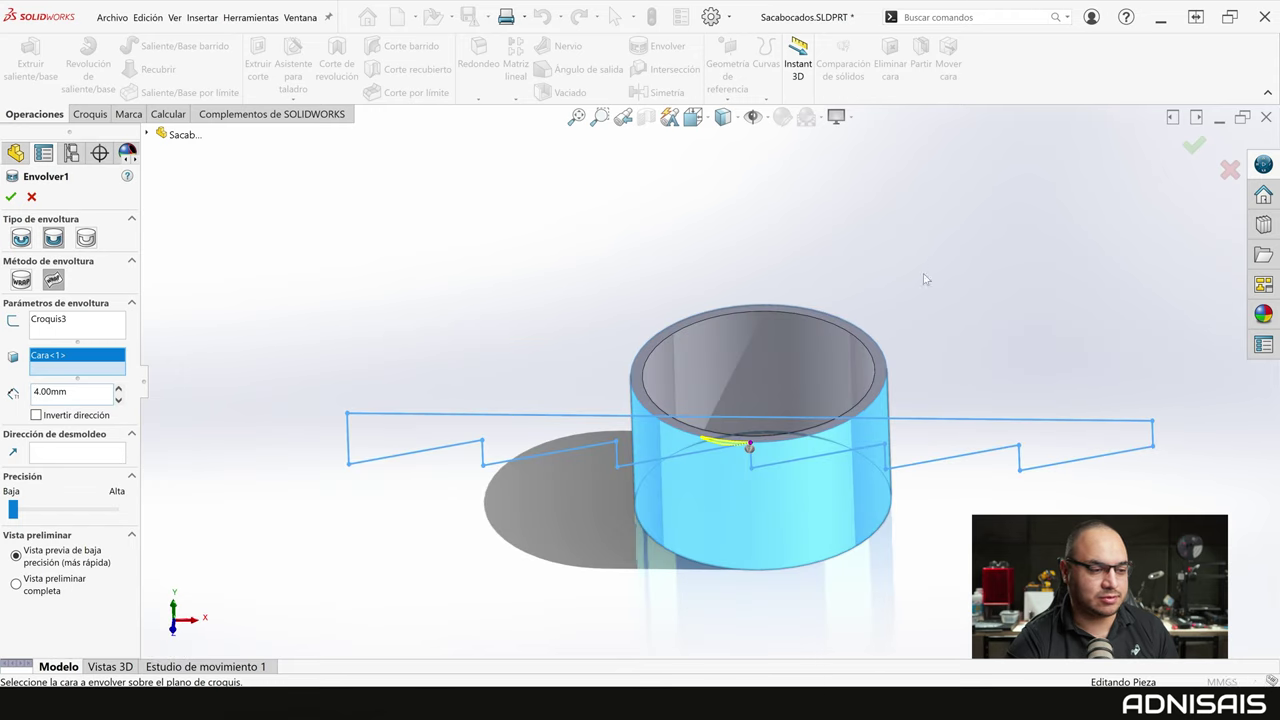
{"action": "left_click", "coordinate": [22, 280]}
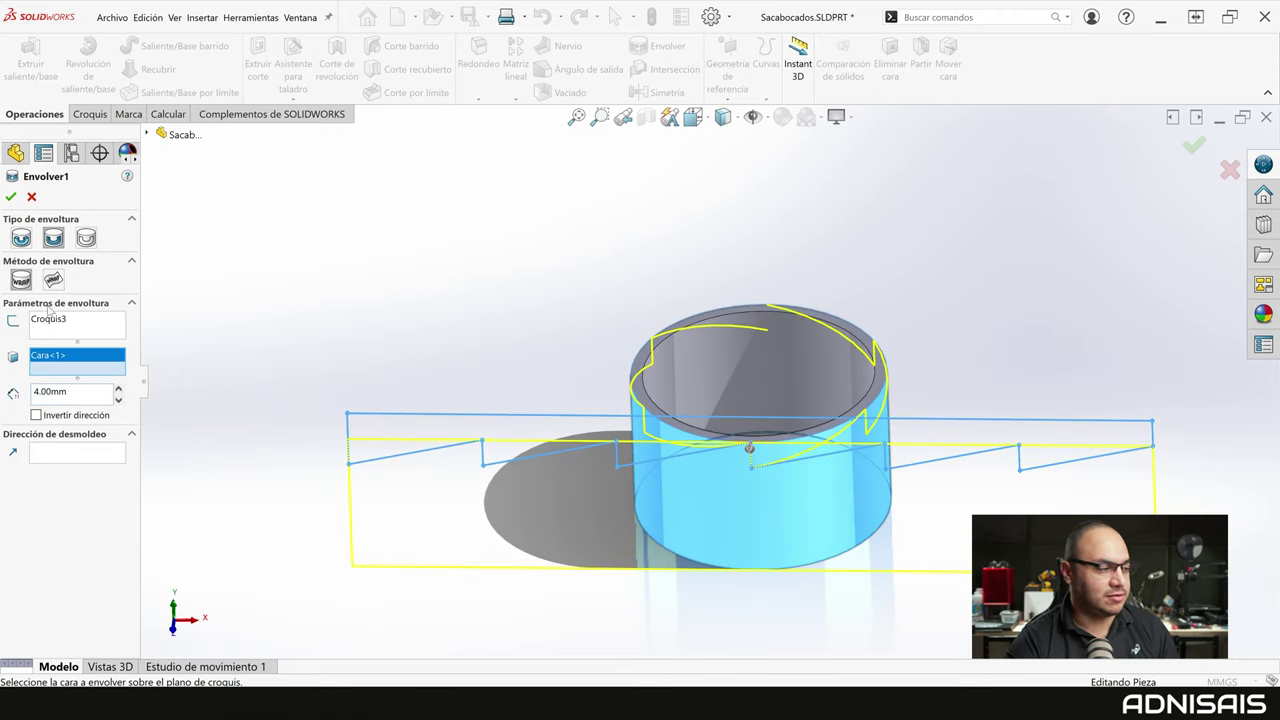
{"action": "left_click", "coordinate": [11, 197]}
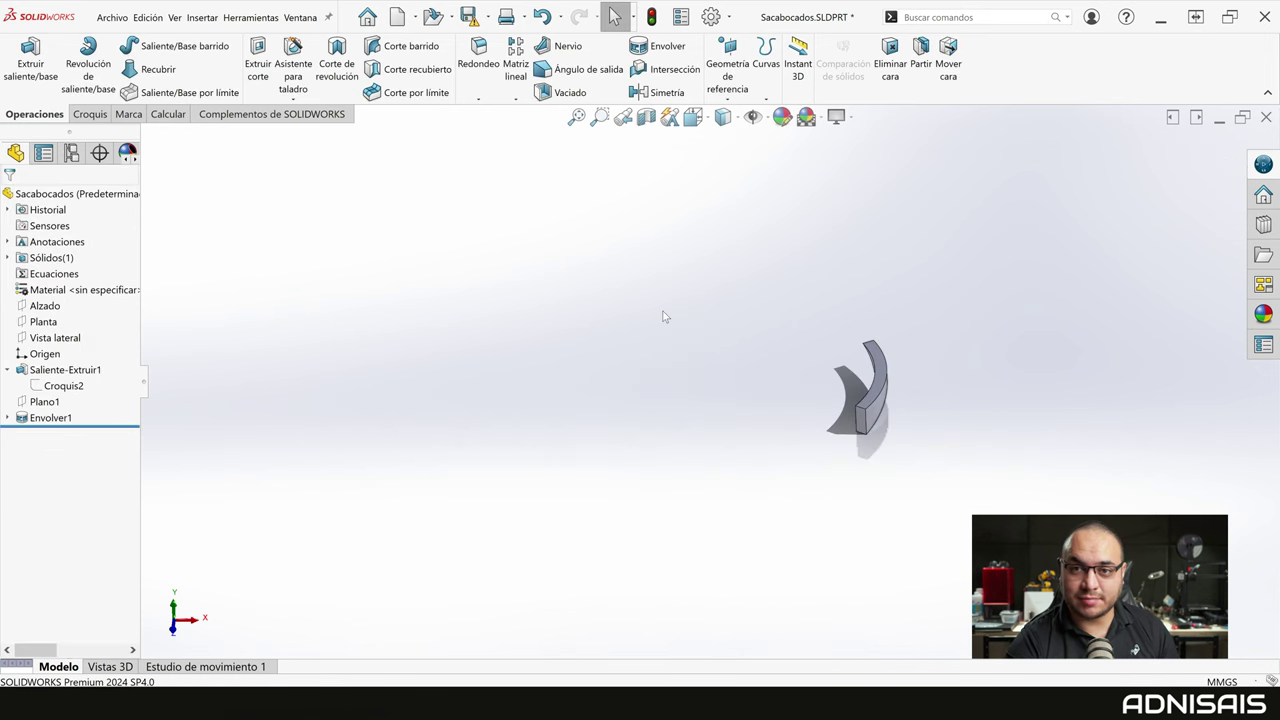
Inspect the wrapped piece, review Envolver1's settings, and expand it to reach its sketch
{"action": "mouse_move", "coordinate": [800, 392]}
{"action": "middle_mouse_down"}
{"action": "mouse_move", "coordinate": [720, 357]}
{"action": "mouse_move", "coordinate": [880, 400]}
{"action": "middle_mouse_up"}
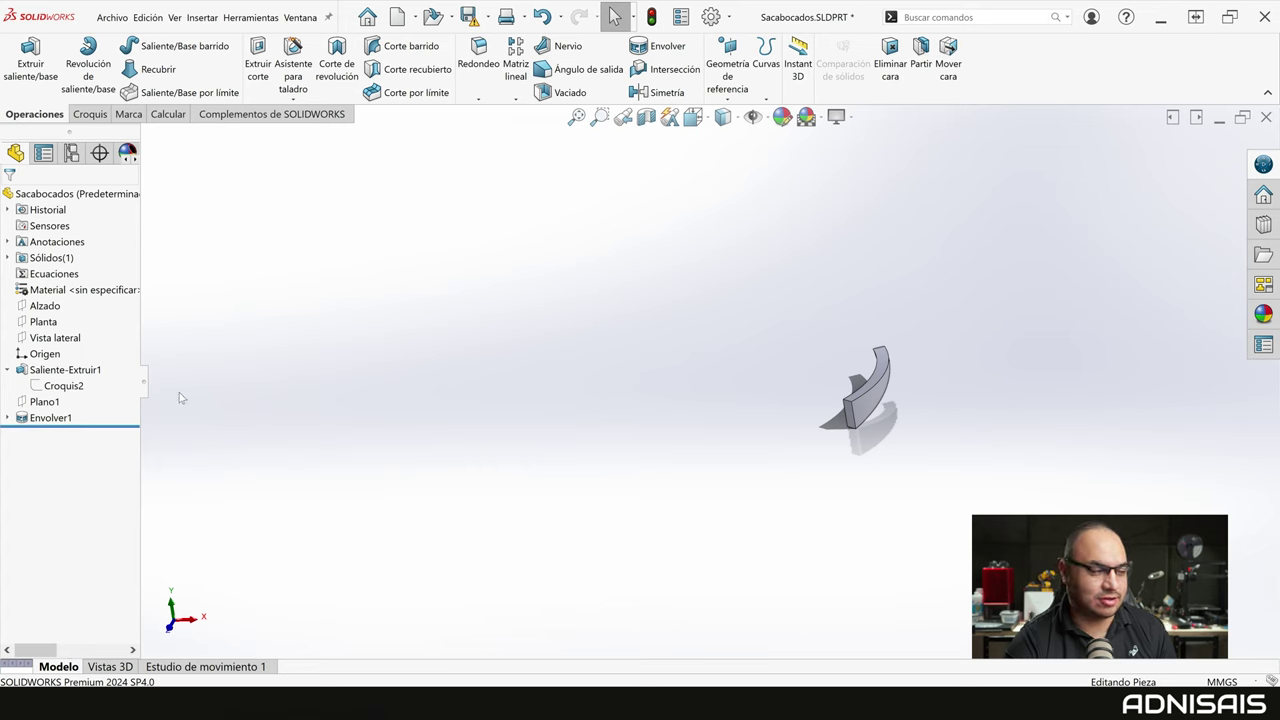
{"action": "left_click", "coordinate": [58, 418]}
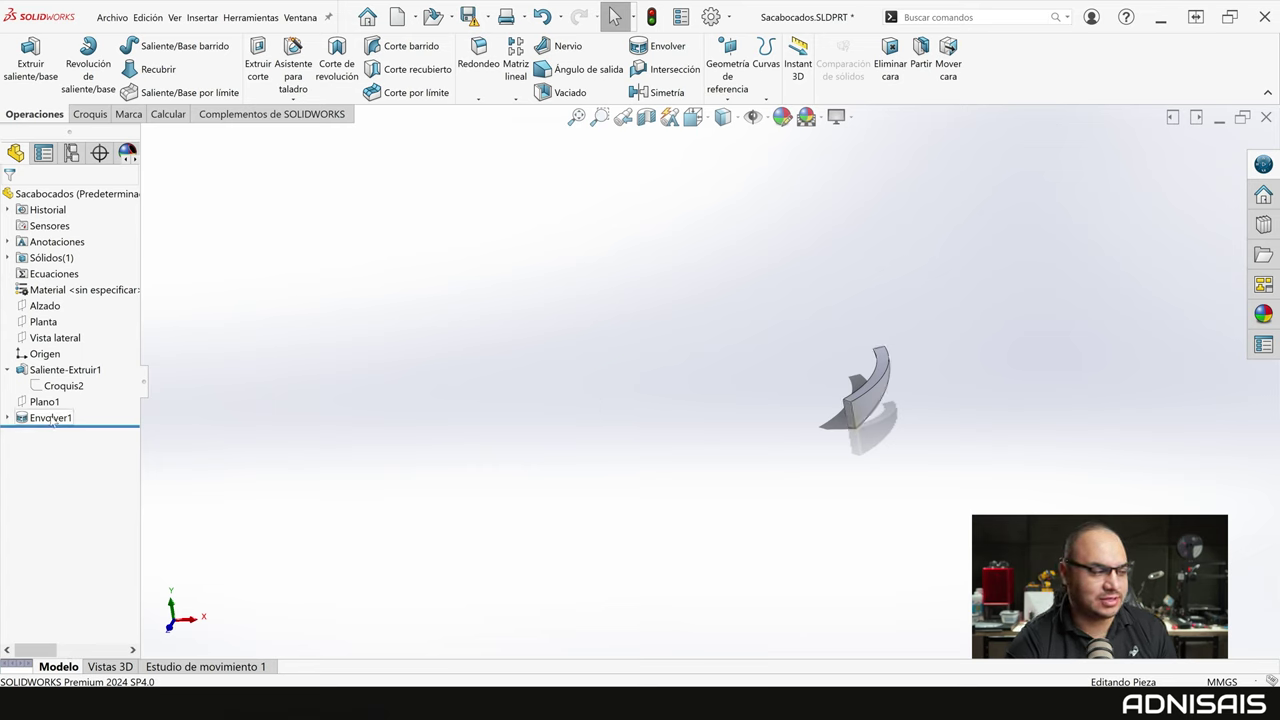
{"action": "left_click", "coordinate": [60, 386]}
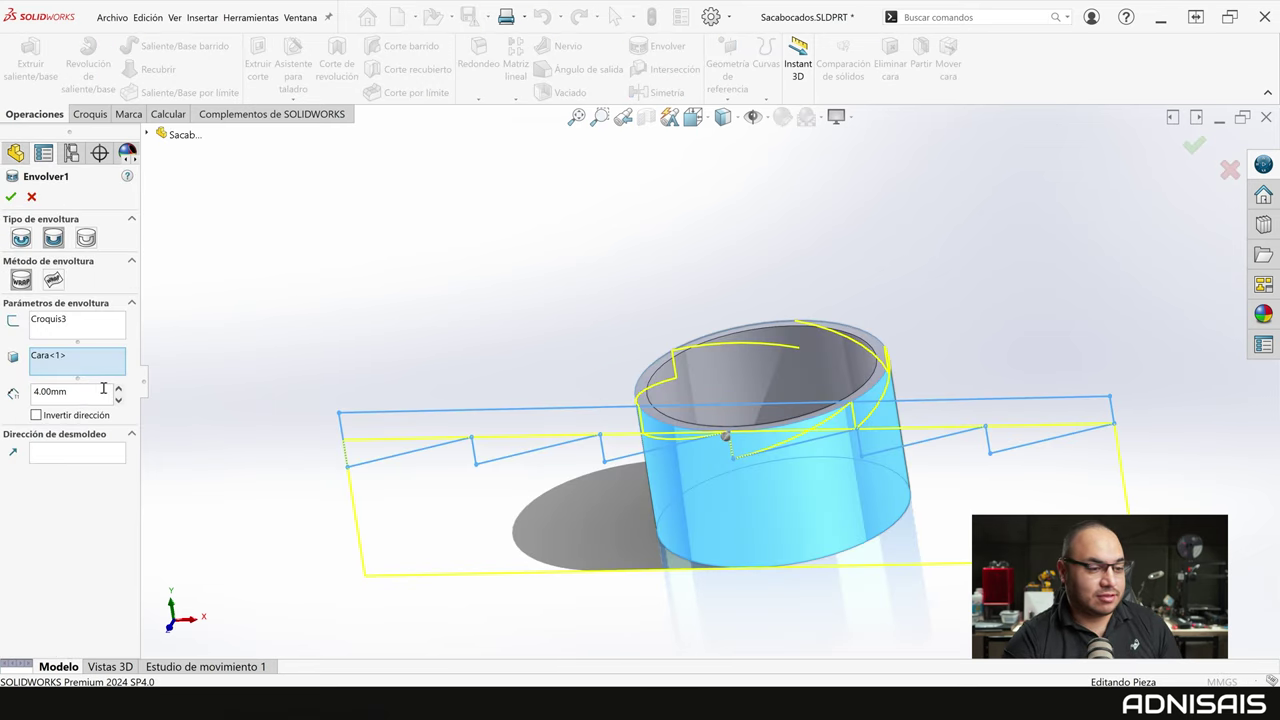
{"action": "left_click", "coordinate": [10, 196]}
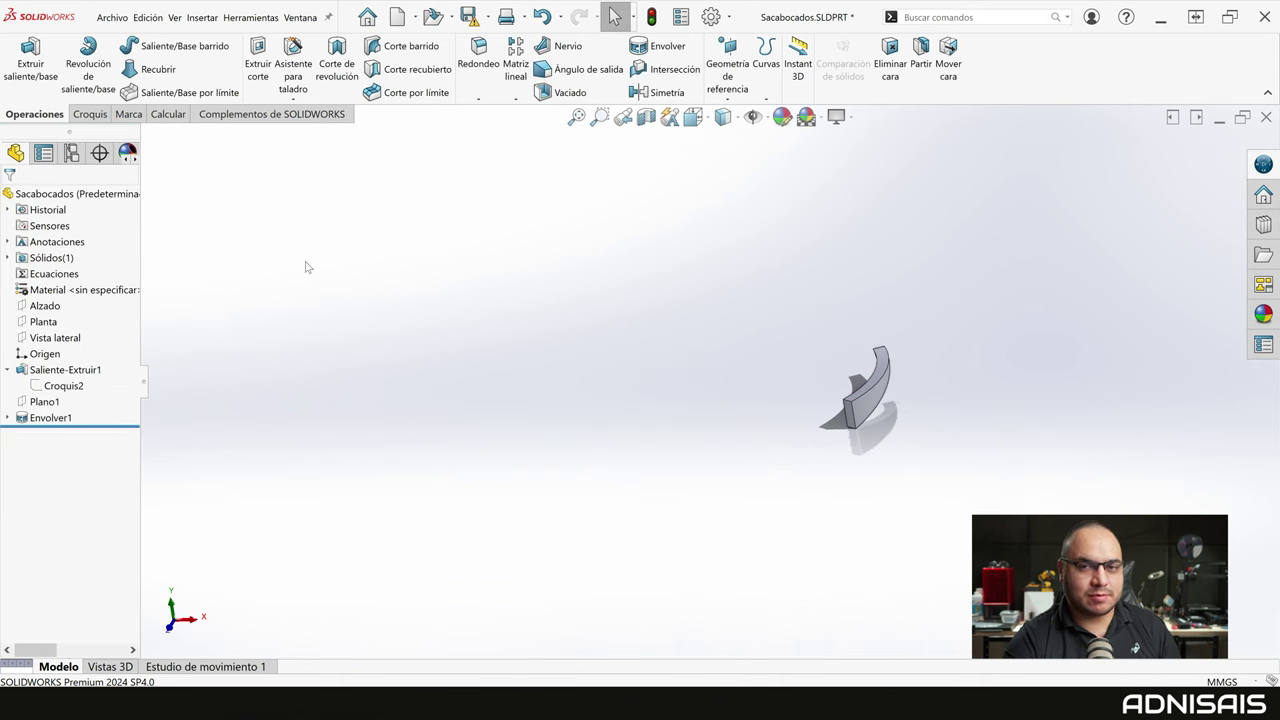
{"action": "left_click", "coordinate": [8, 418]}
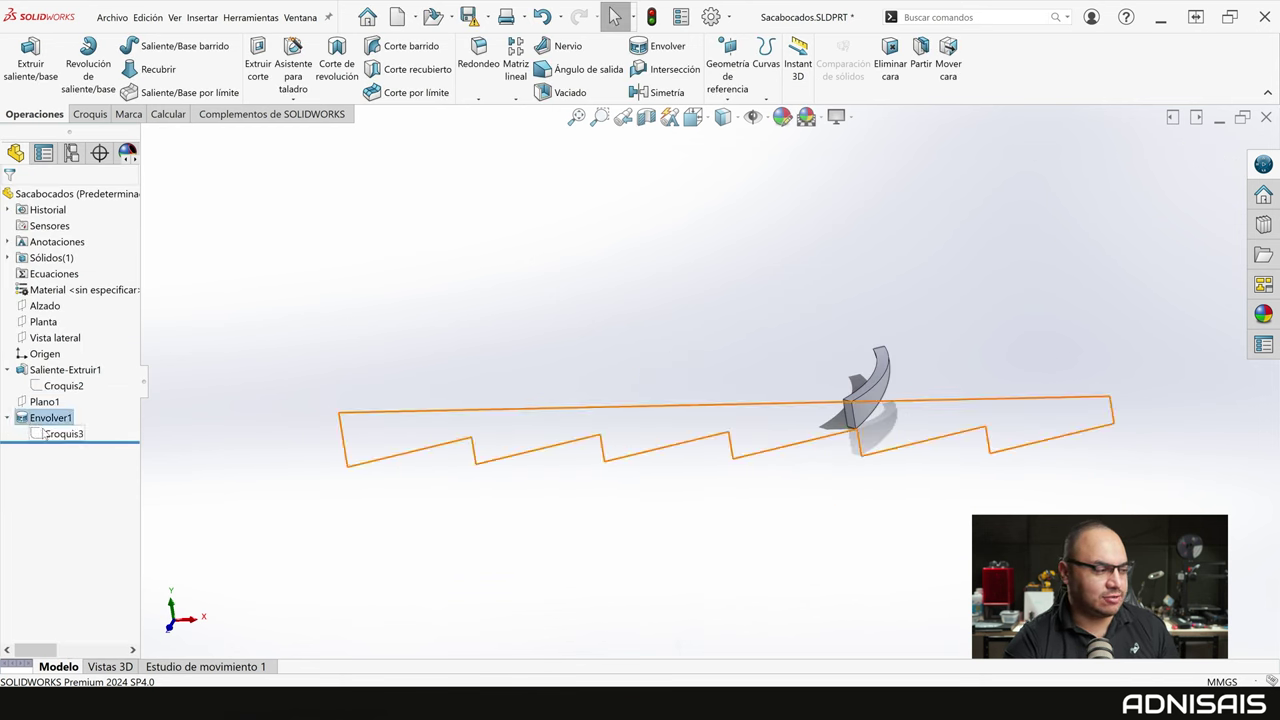
Re-edit Croquis3, drop its fix relation, make the top line collinear with the cylinder's top edge, and rebuild
{"action": "left_click", "coordinate": [62, 433]}
{"action": "left_click", "coordinate": [52, 400]}
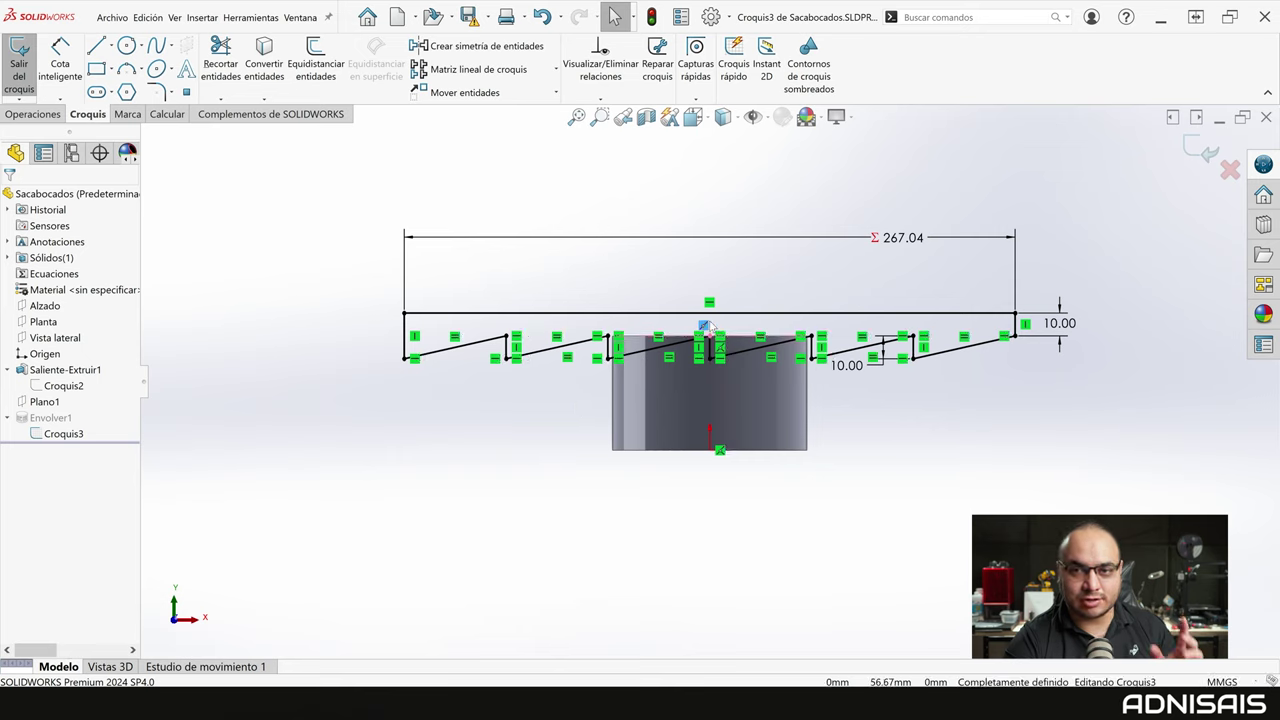
{"action": "key", "text": "Delete"}
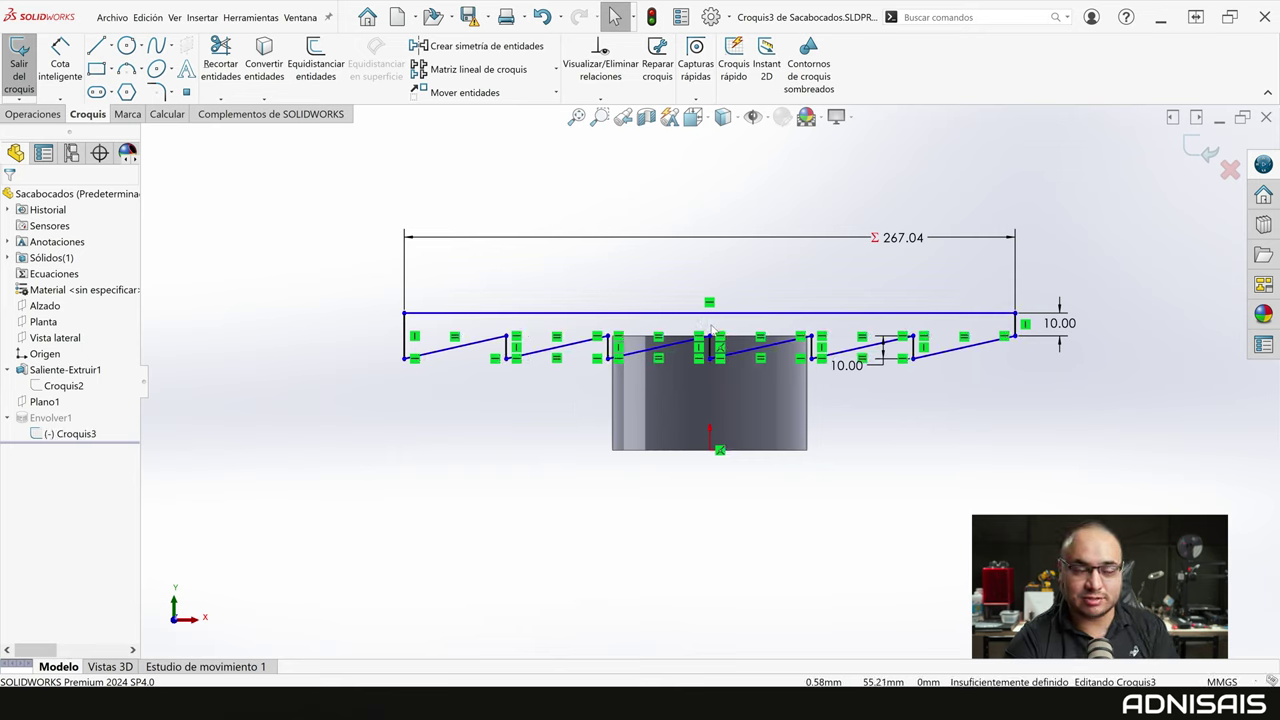
{"action": "left_click_drag", "start_coordinate": [710, 343], "coordinate": [700, 362]}
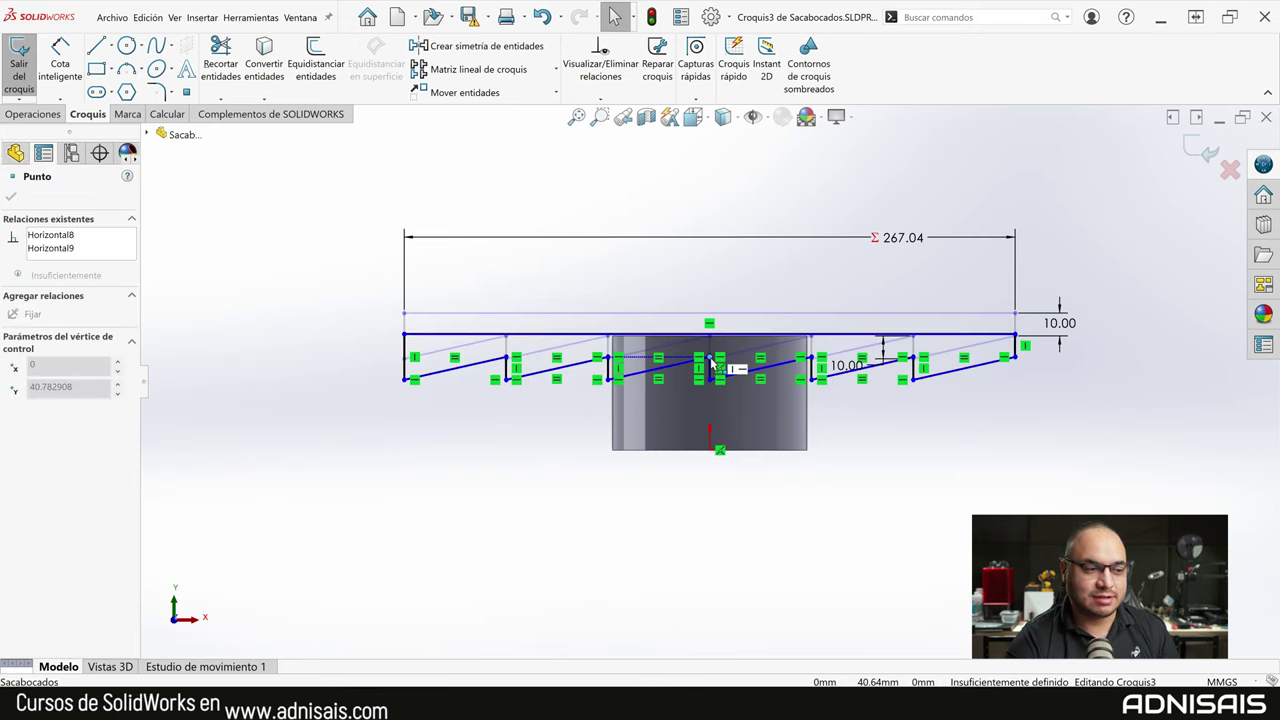
{"action": "scroll", "coordinate": [705, 350], "scroll_direction": "down", "scroll_amount": 3}
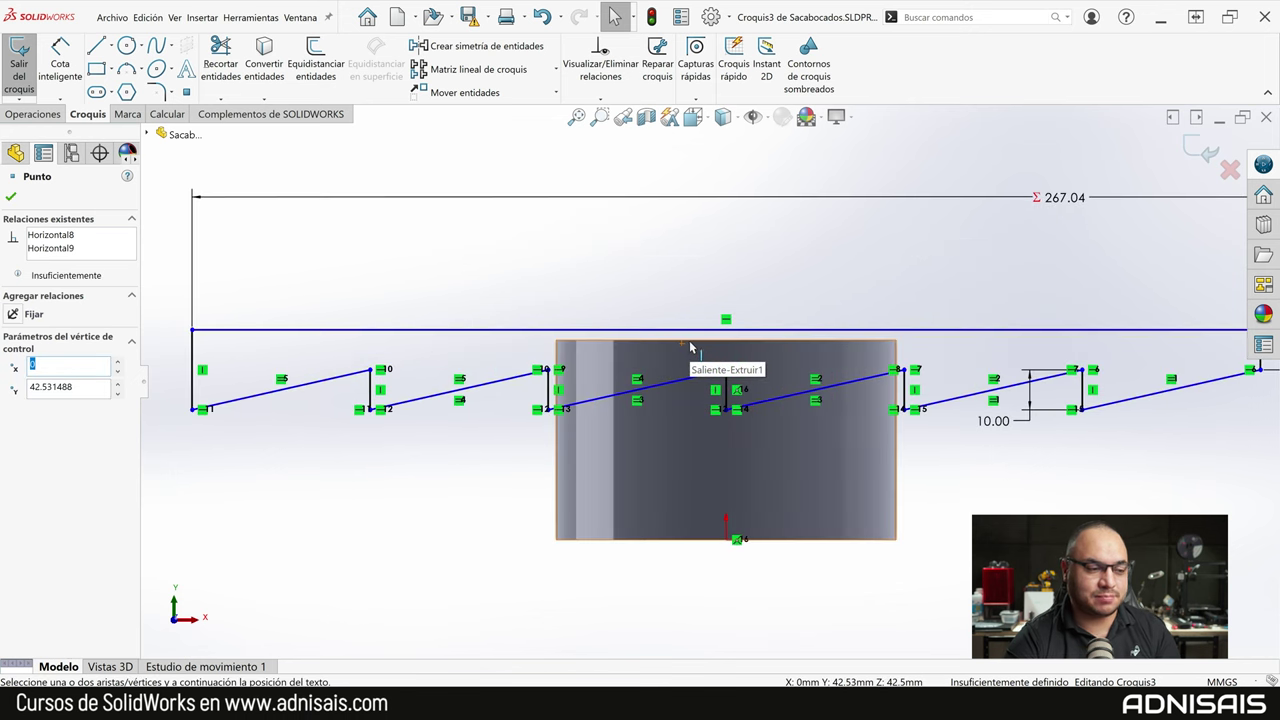
{"action": "key", "text": "Escape"}
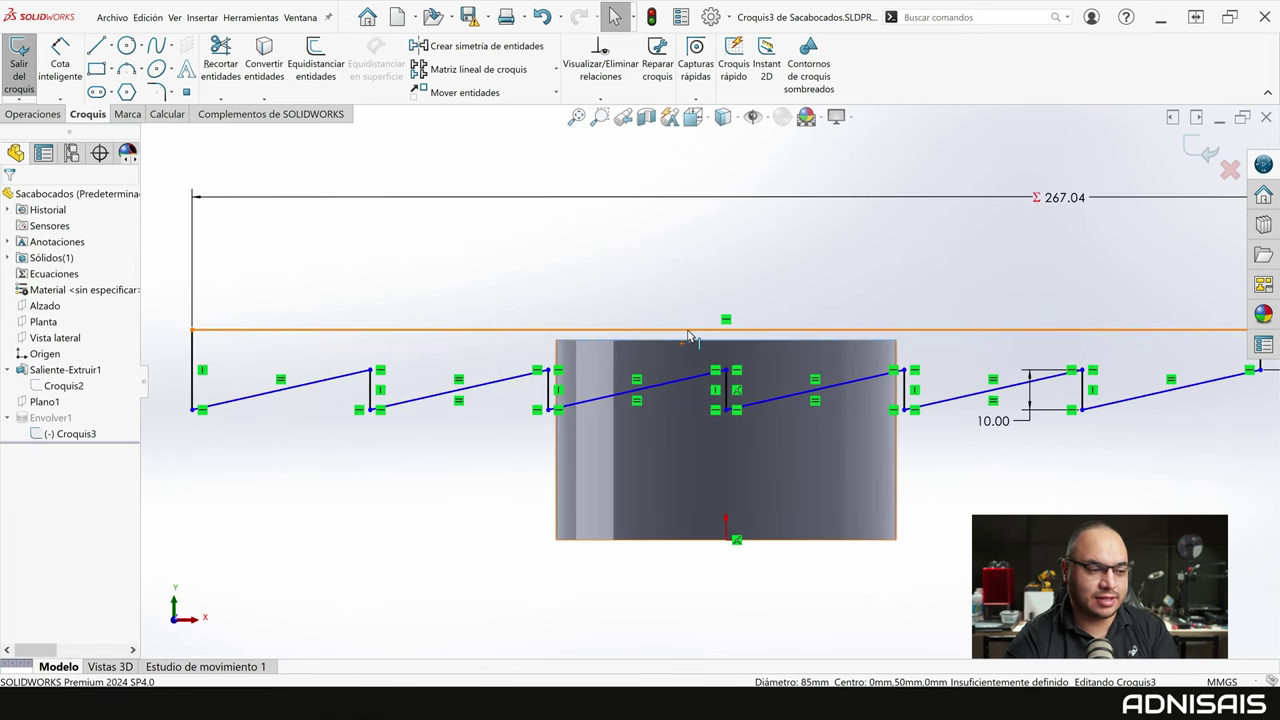
{"action": "left_click", "coordinate": [689, 333], "text": "ctrl"}
{"action": "left_click", "coordinate": [711, 291]}
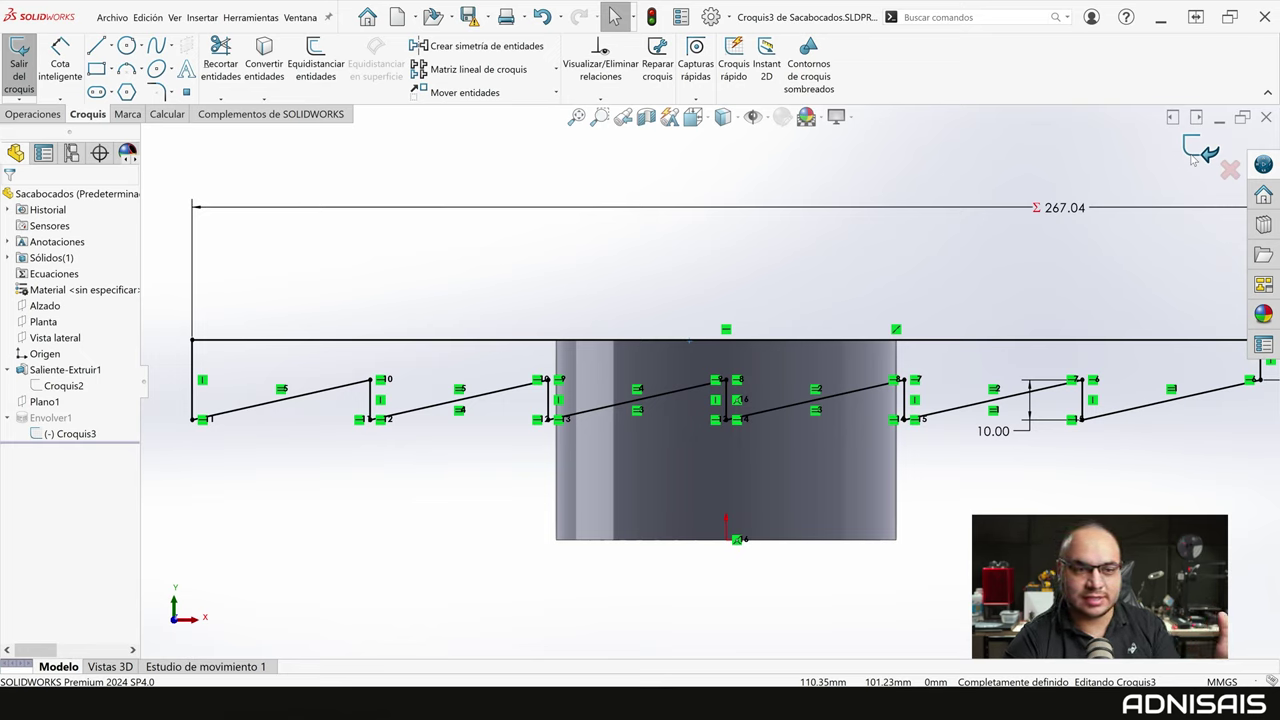
{"action": "left_click", "coordinate": [1195, 152]}
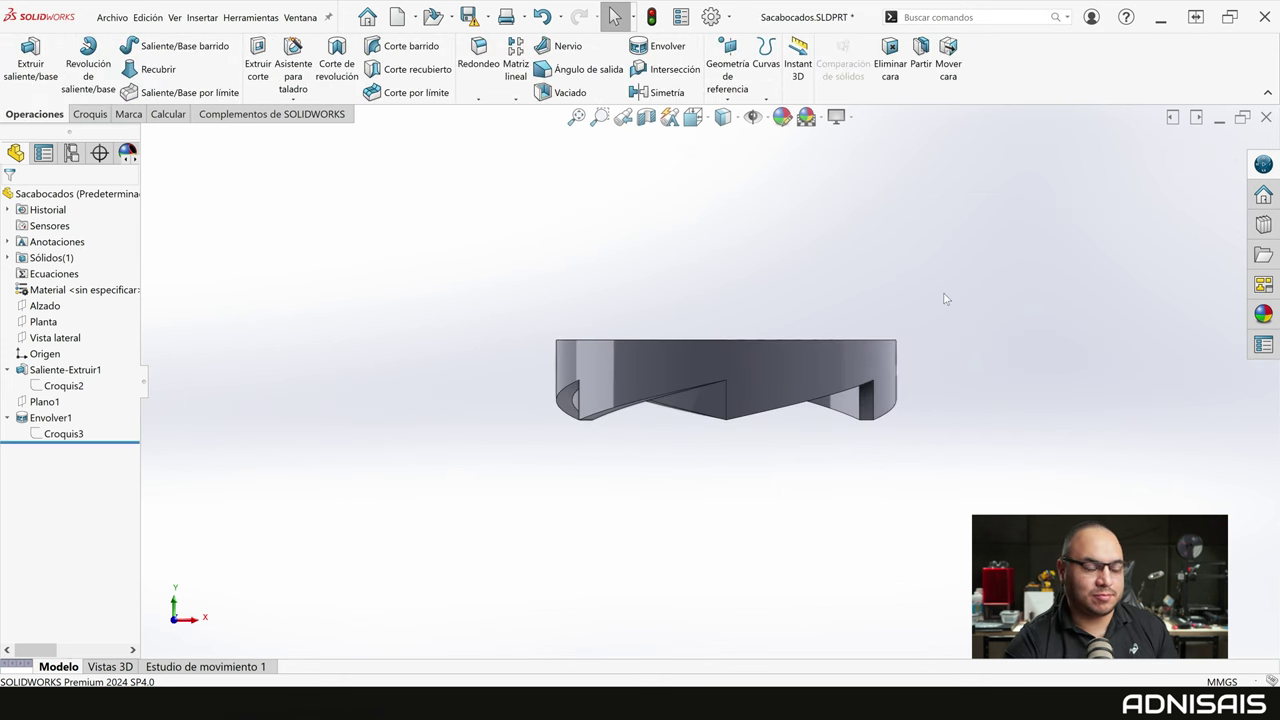
{"action": "middle_click_drag", "start_coordinate": [906, 374], "coordinate": [911, 319]}
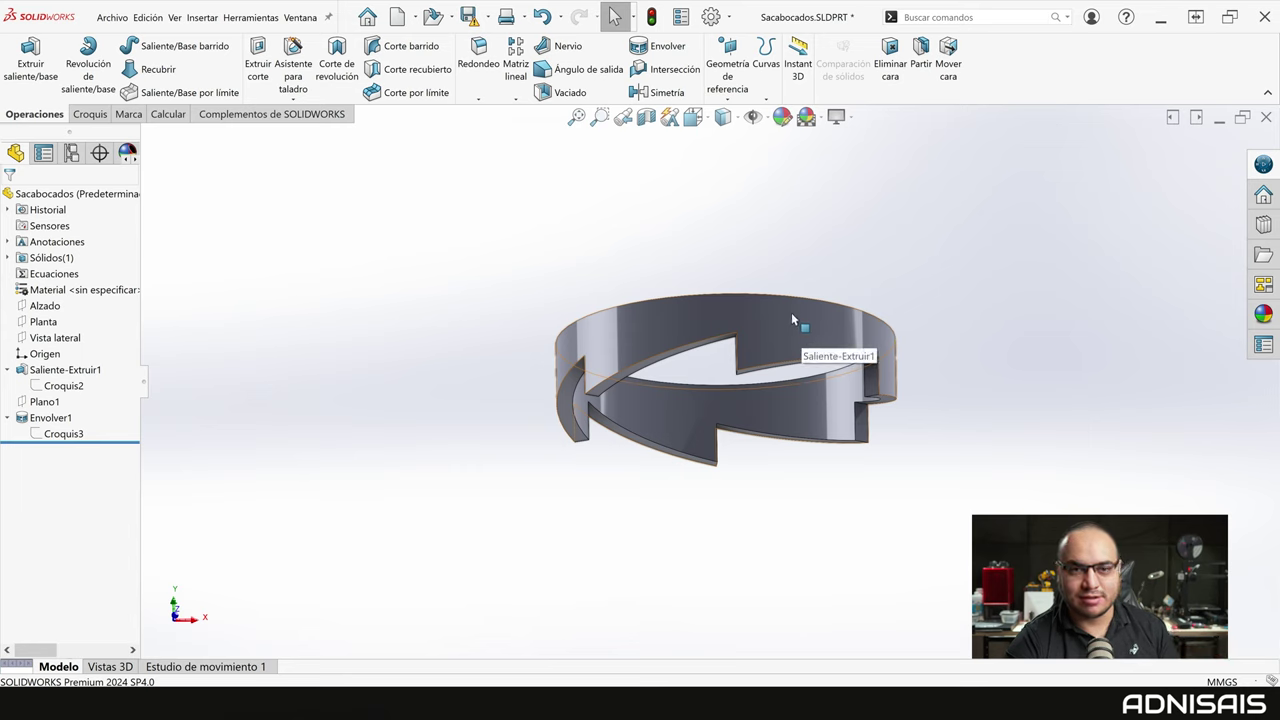
{"action": "middle_click_drag", "start_coordinate": [782, 323], "coordinate": [770, 280]}
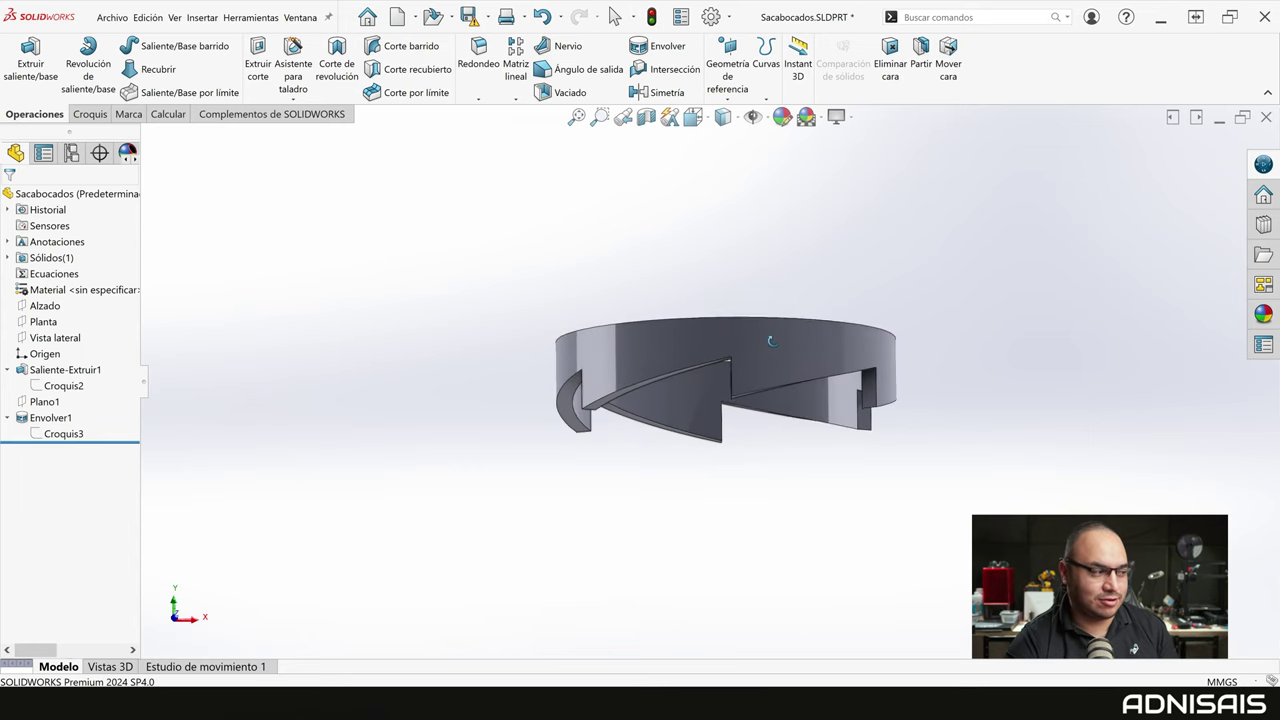
{"action": "left_click", "coordinate": [52, 434]}
Delete Croquis3's fix relation, nudge the sketch lines slightly lower, and rebuild the wrap
{"action": "left_click", "coordinate": [45, 405]}
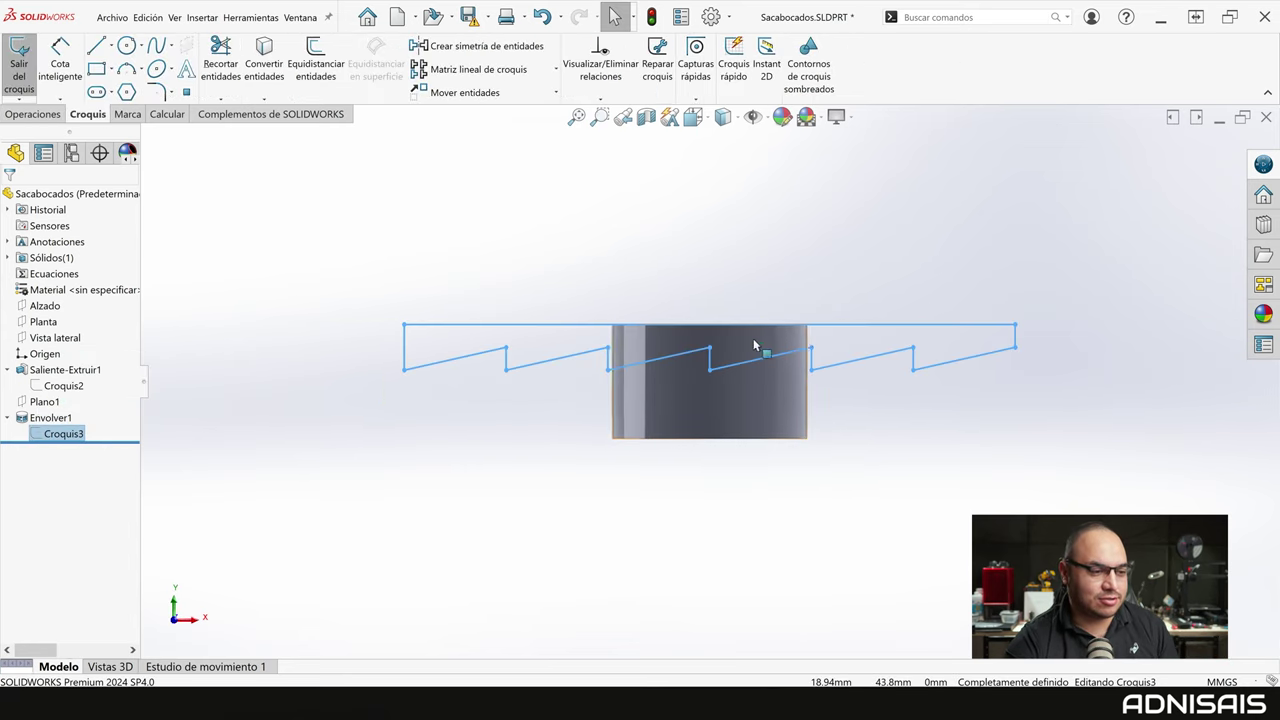
{"action": "key", "text": "Delete"}
{"action": "left_click", "coordinate": [814, 324]}
{"action": "left_click_drag", "start_coordinate": [818, 341], "coordinate": [818, 352]}
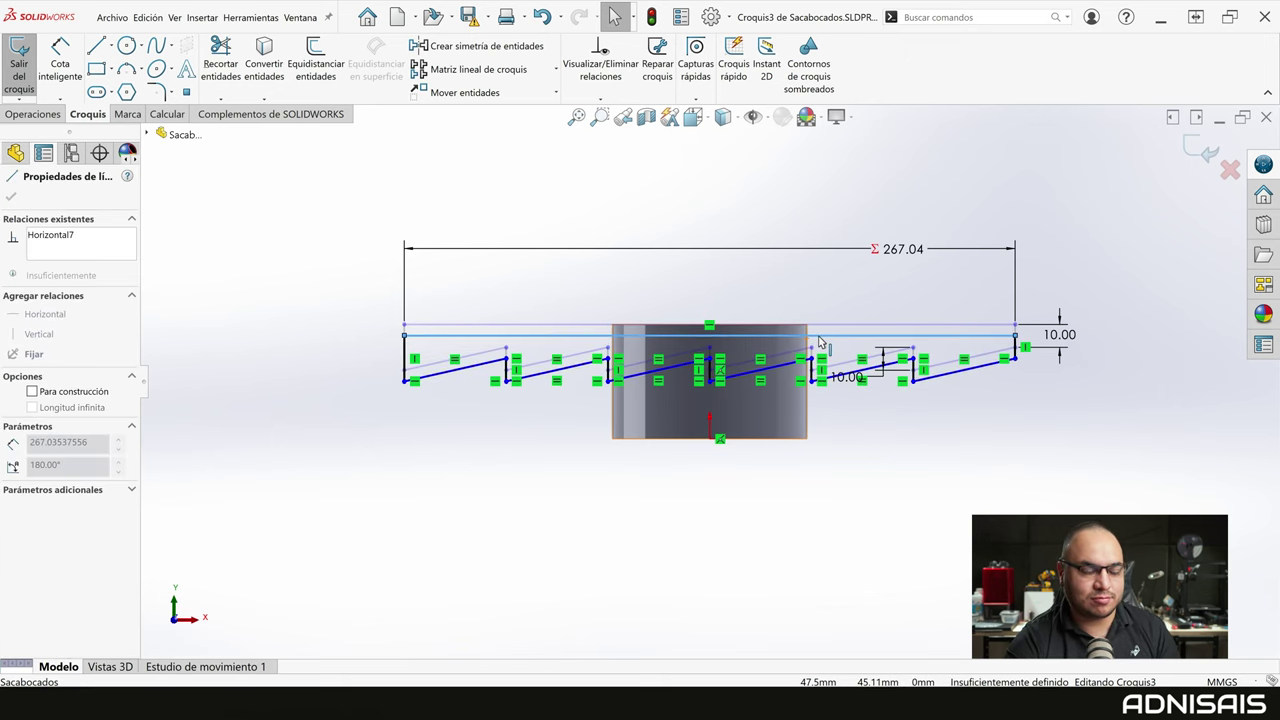
{"action": "left_click", "coordinate": [1186, 150]}
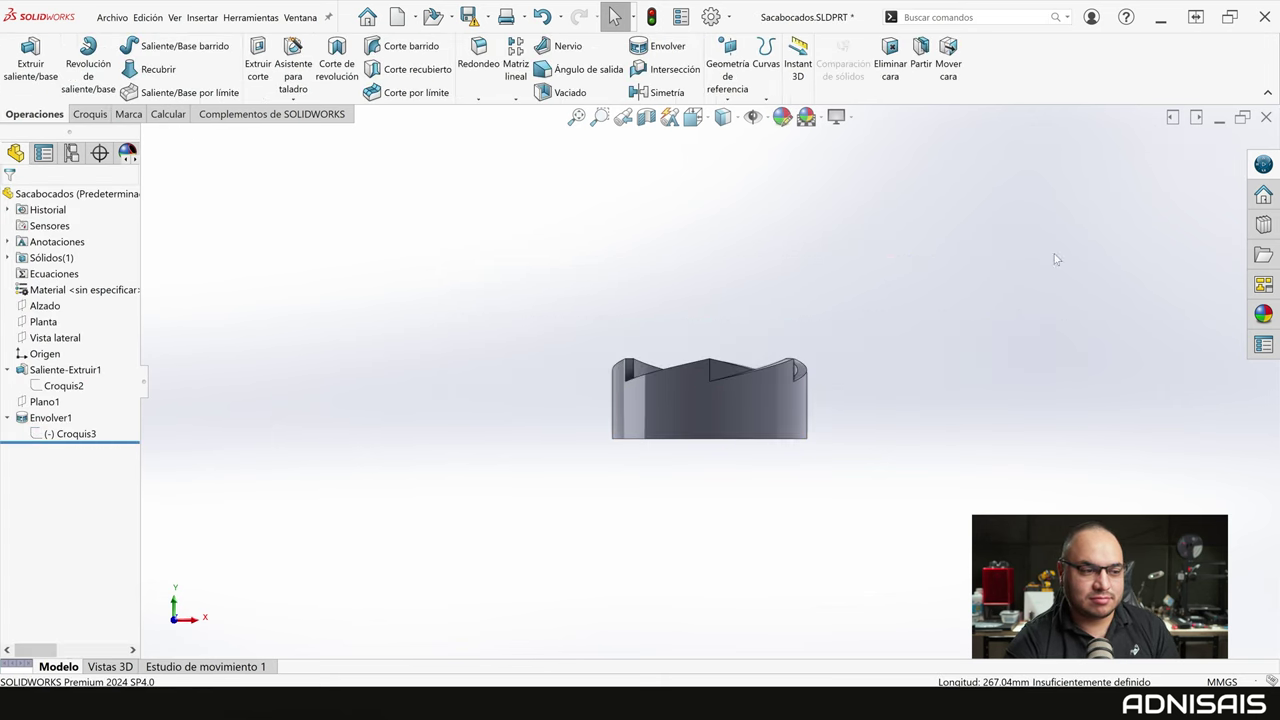
{"action": "middle_click_drag", "start_coordinate": [796, 355], "coordinate": [792, 410]}
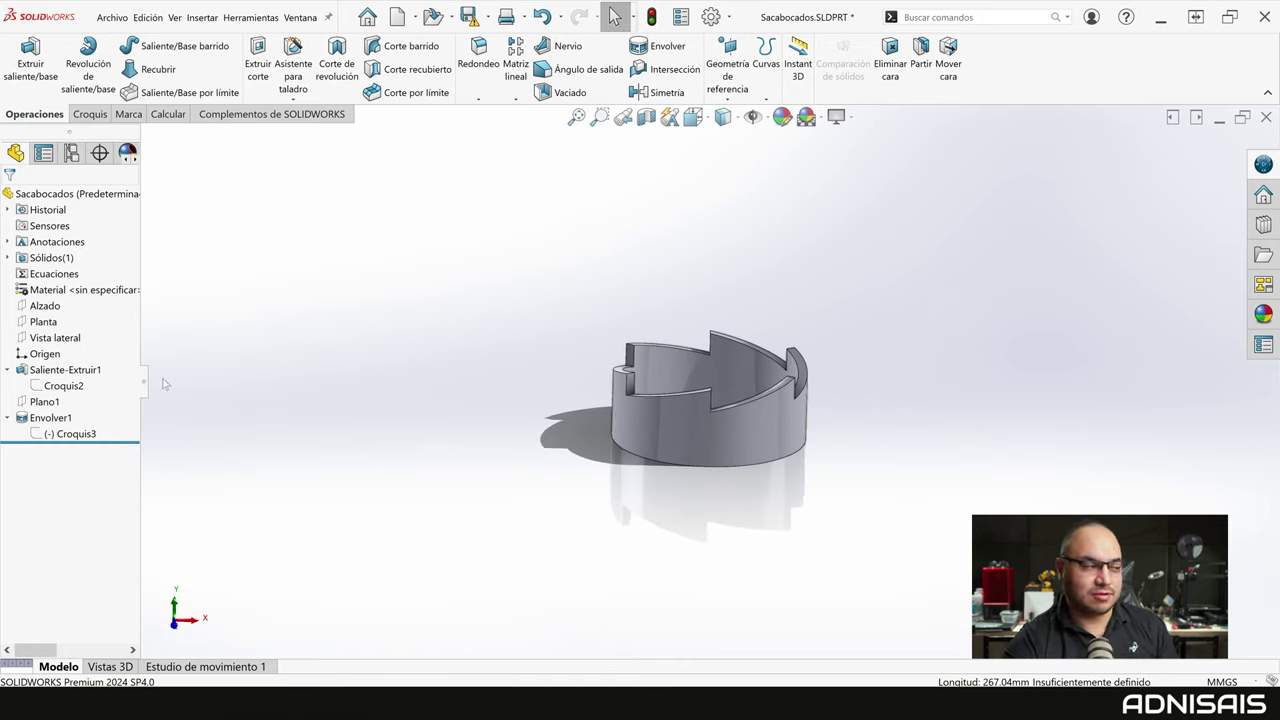
Dimension the sketch point 35 mm above the cylinder's base edge and rebuild the cut
{"action": "left_click", "coordinate": [60, 437]}
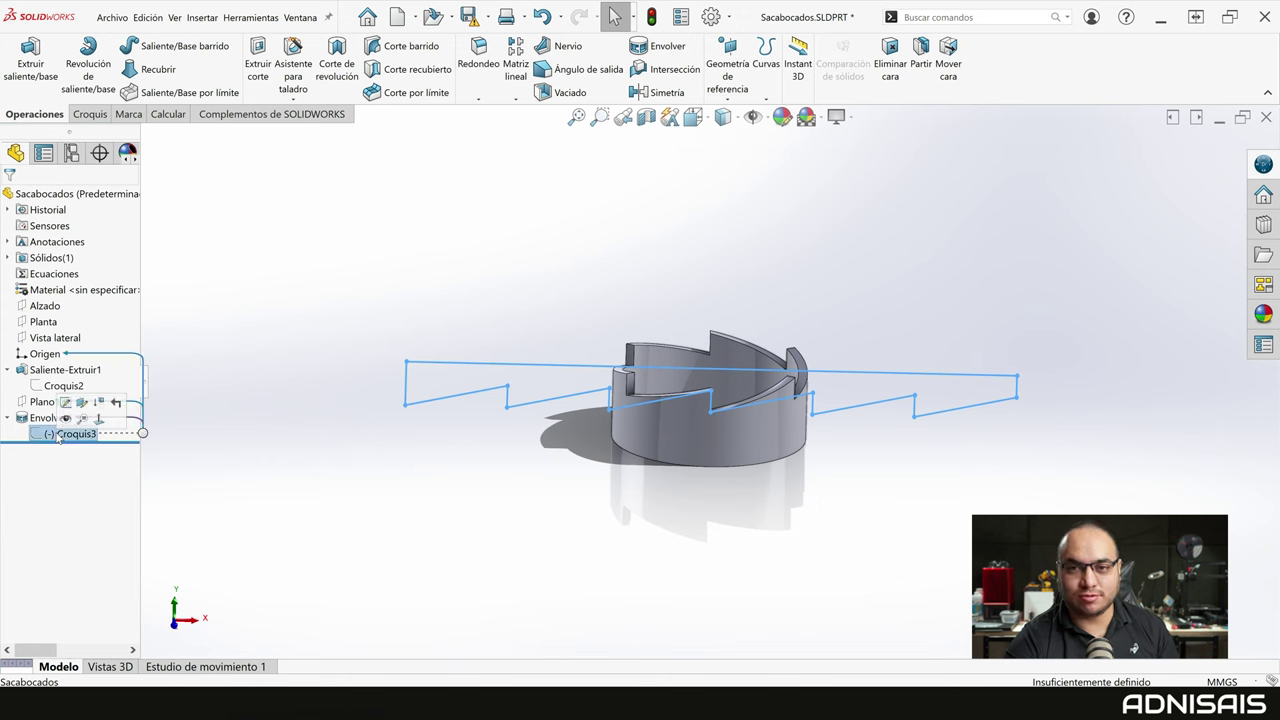
{"action": "left_click", "coordinate": [42, 400]}
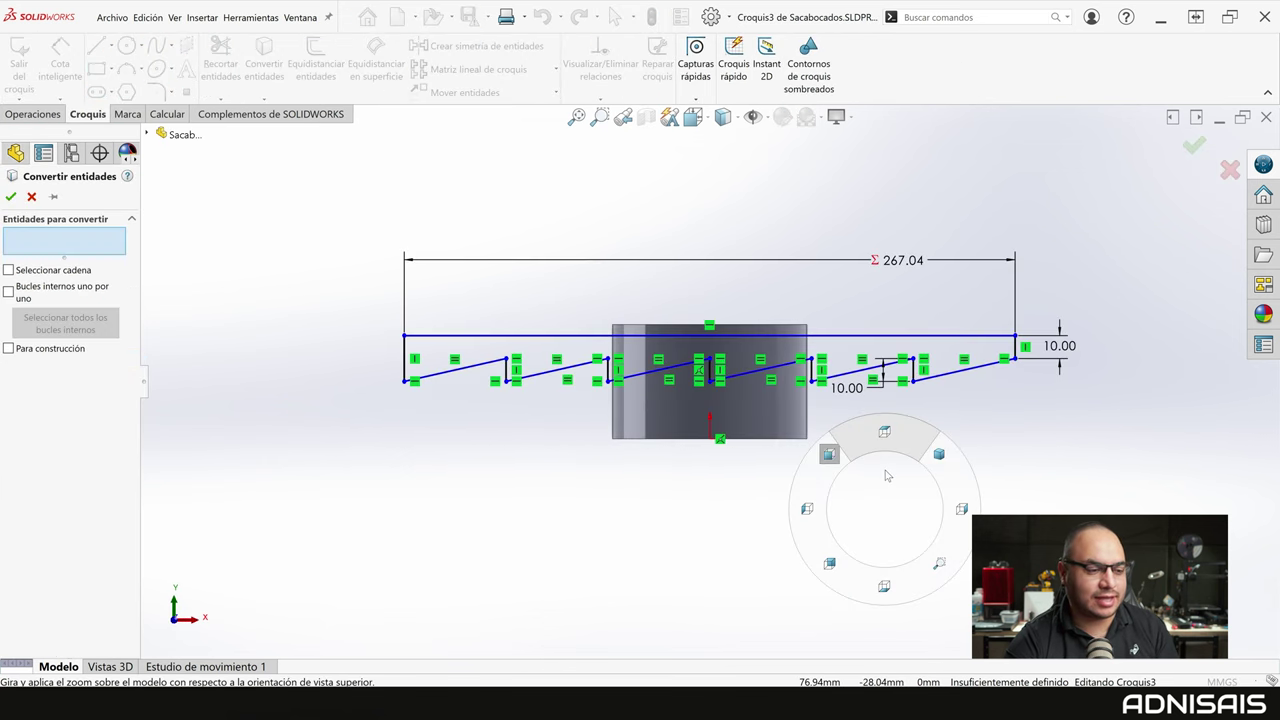
{"action": "right_click_drag", "start_coordinate": [881, 514], "coordinate": [887, 501]}
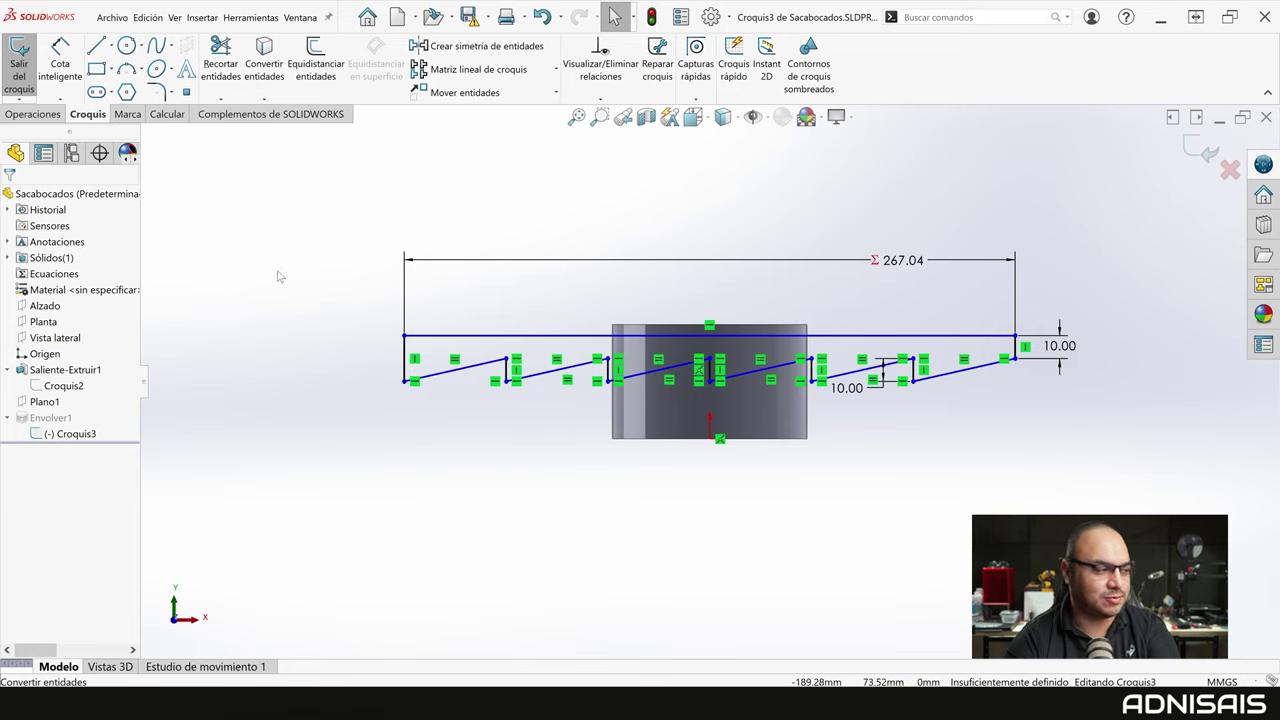
{"action": "right_click_drag", "start_coordinate": [789, 503], "coordinate": [837, 449]}
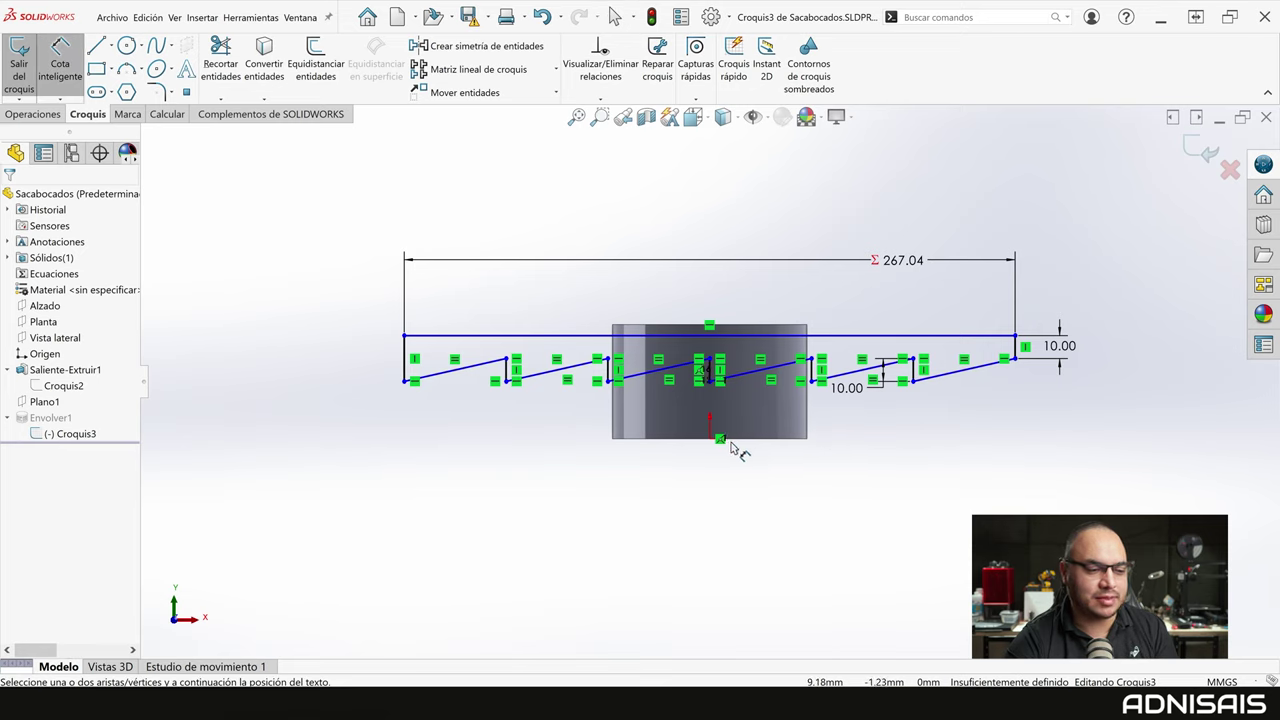
{"action": "left_click", "coordinate": [710, 362]}
{"action": "left_click", "coordinate": [1045, 410]}
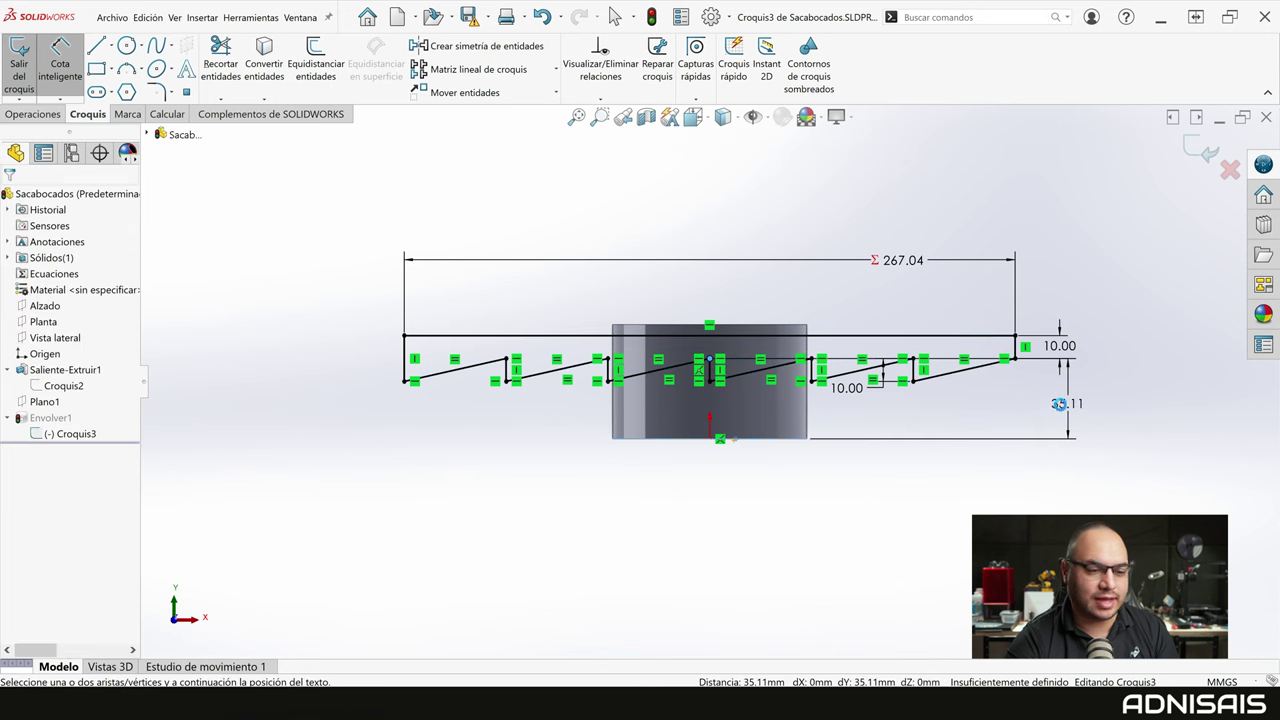
{"action": "type", "text": "40"}
{"action": "key", "text": "Return"}
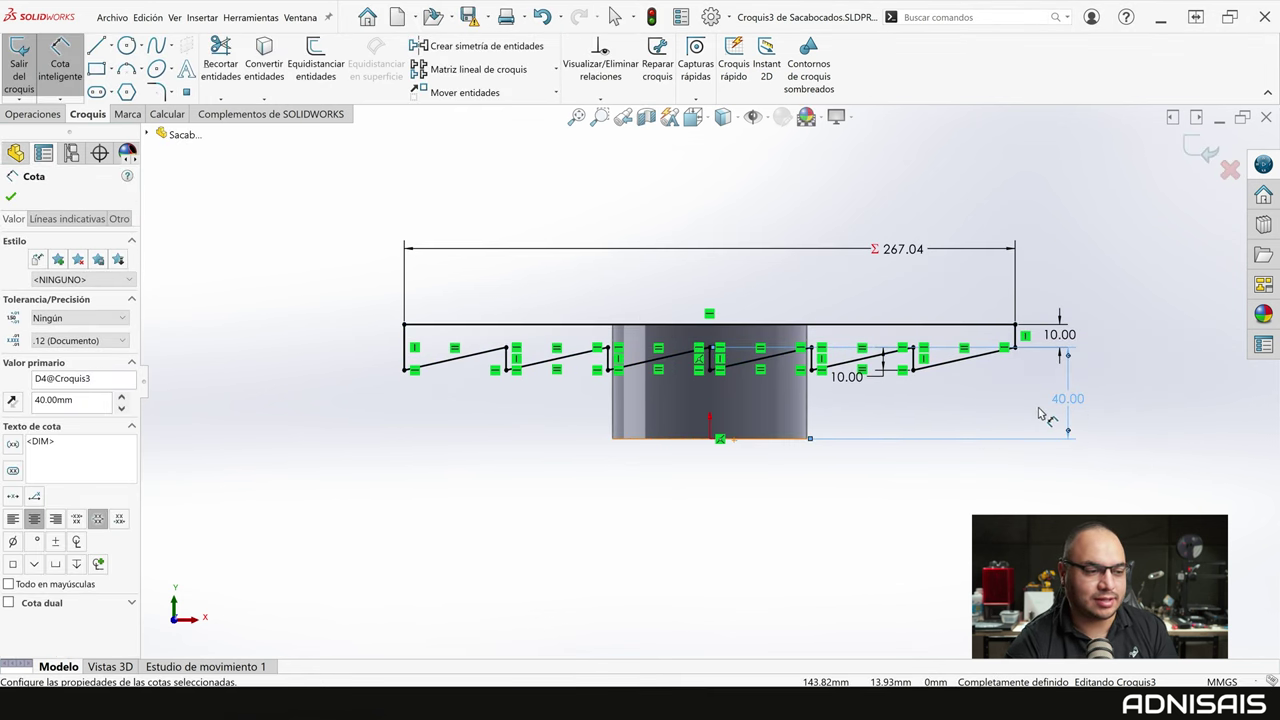
{"action": "left_click", "coordinate": [1080, 398]}
{"action": "type", "text": "35"}
{"action": "key", "text": "Return"}
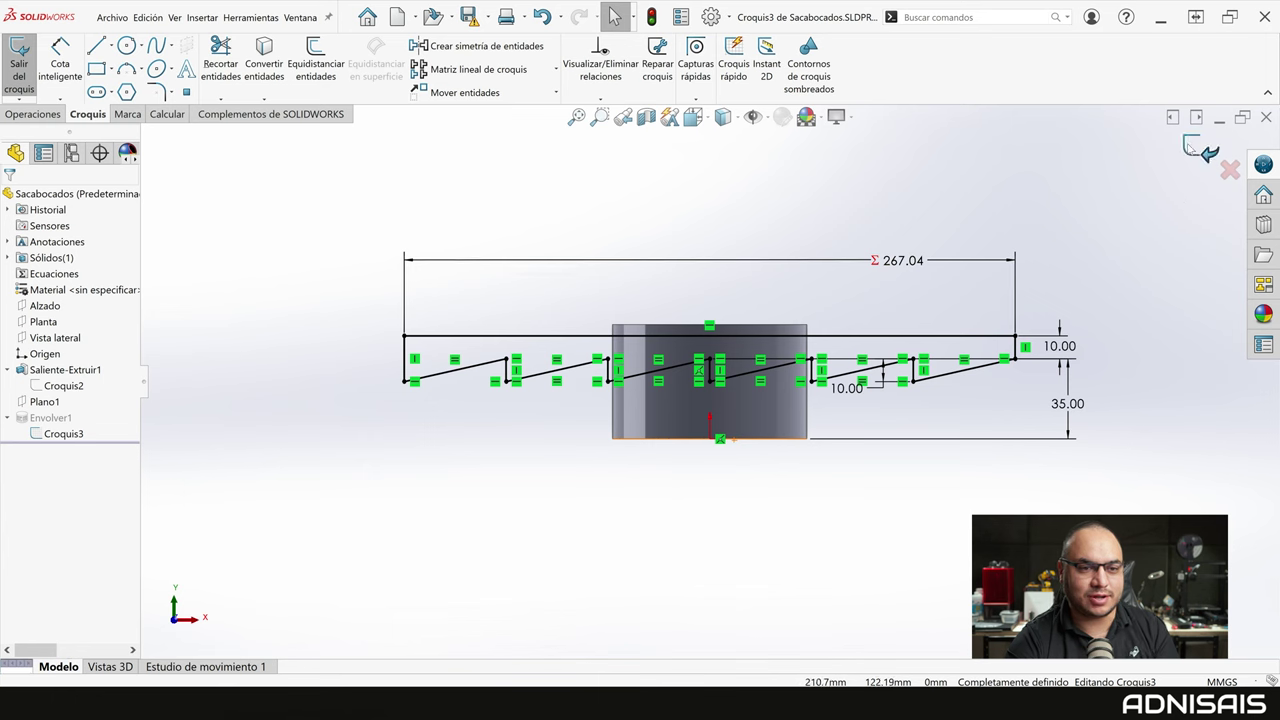
{"action": "left_click", "coordinate": [1196, 148]}
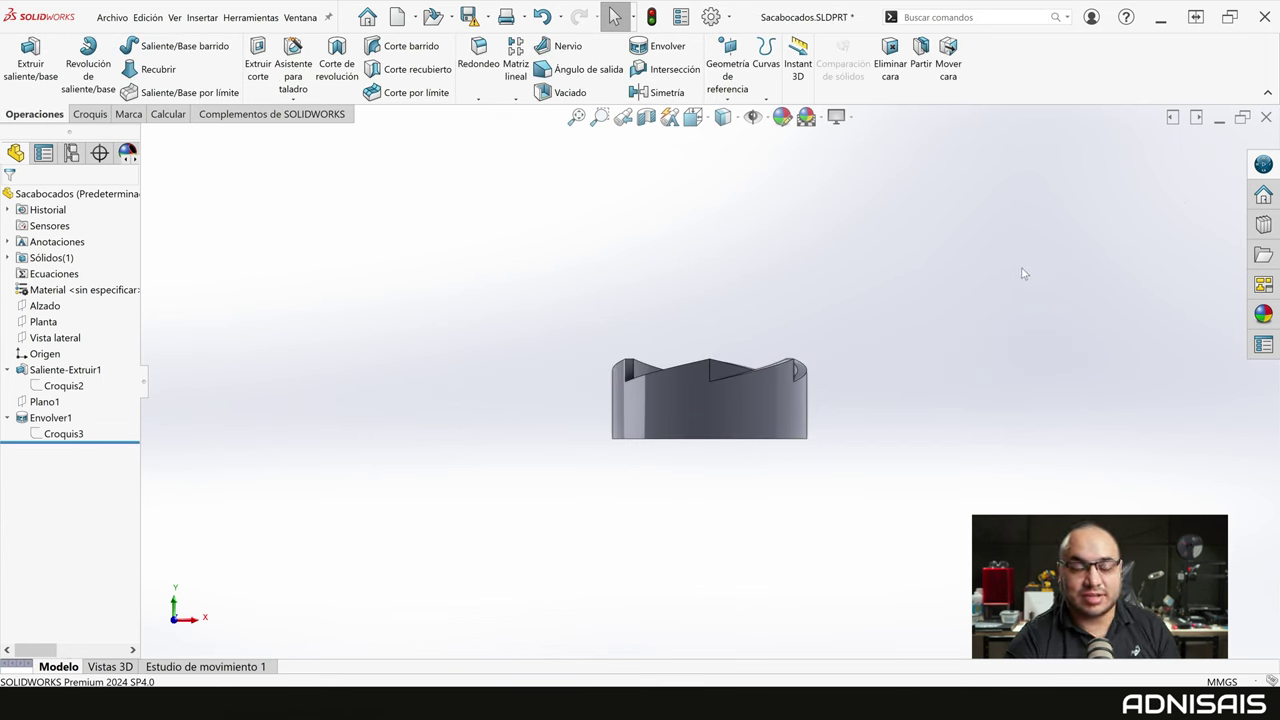
Orbit the ring part to an angled view
{"action": "mouse_move", "coordinate": [1014, 274]}
{"action": "middle_mouse_down"}
{"action": "mouse_move", "coordinate": [930, 408]}
{"action": "mouse_move", "coordinate": [934, 443]}
{"action": "mouse_move", "coordinate": [948, 426]}
{"action": "middle_mouse_up"}
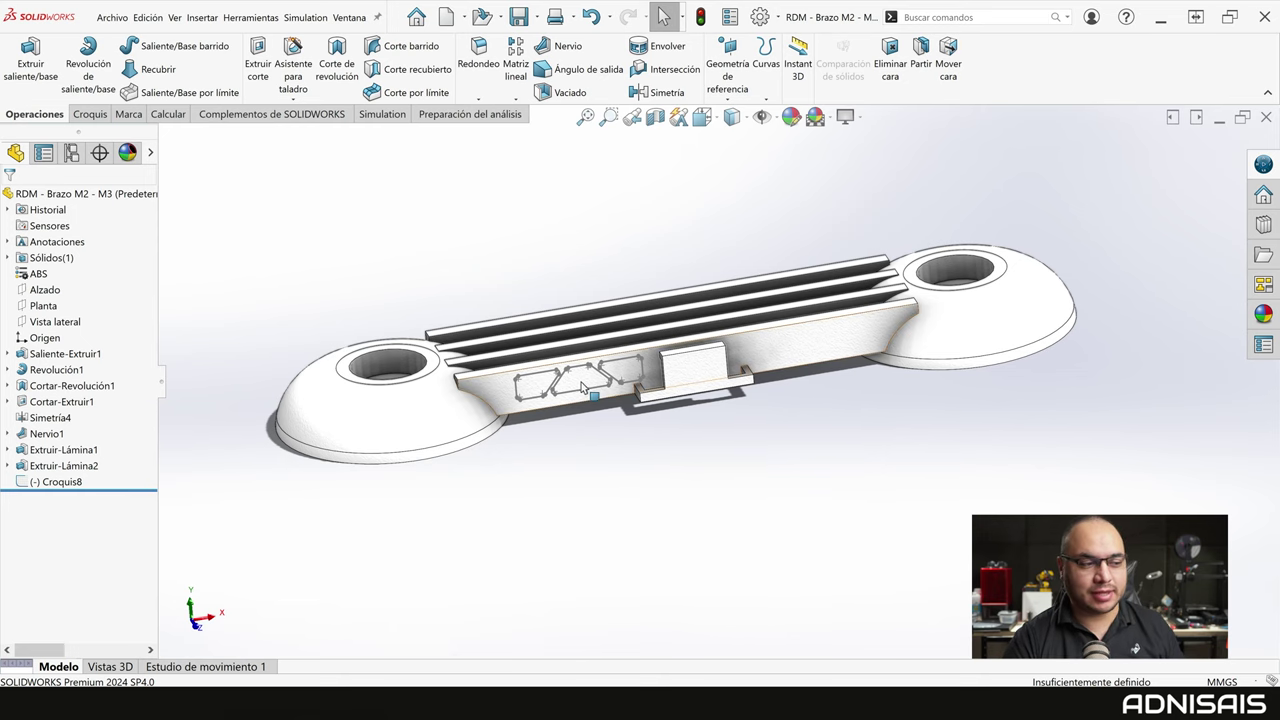
Inspect the arm's rib faces from several angles, clear the selection, and start a Wrap feature
{"action": "scroll", "coordinate": [581, 382], "scroll_direction": "down", "scroll_amount": 3}
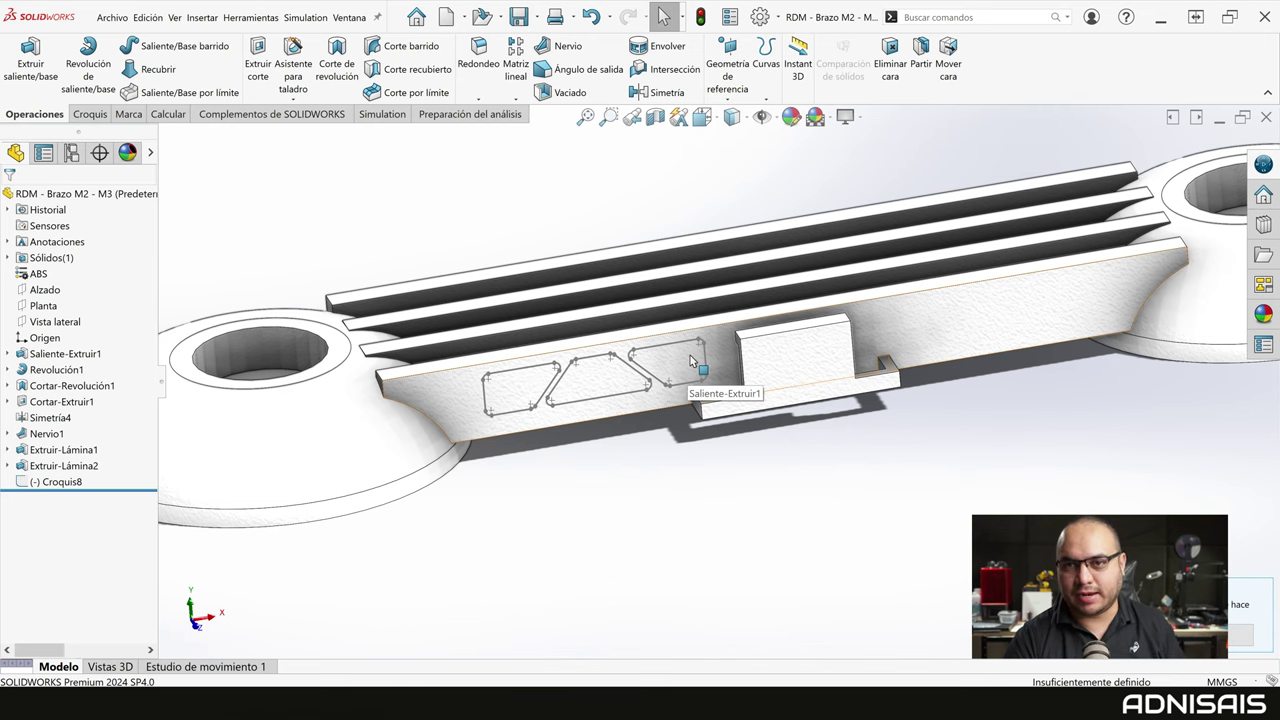
{"action": "middle_click_drag", "start_coordinate": [703, 350], "coordinate": [647, 355]}
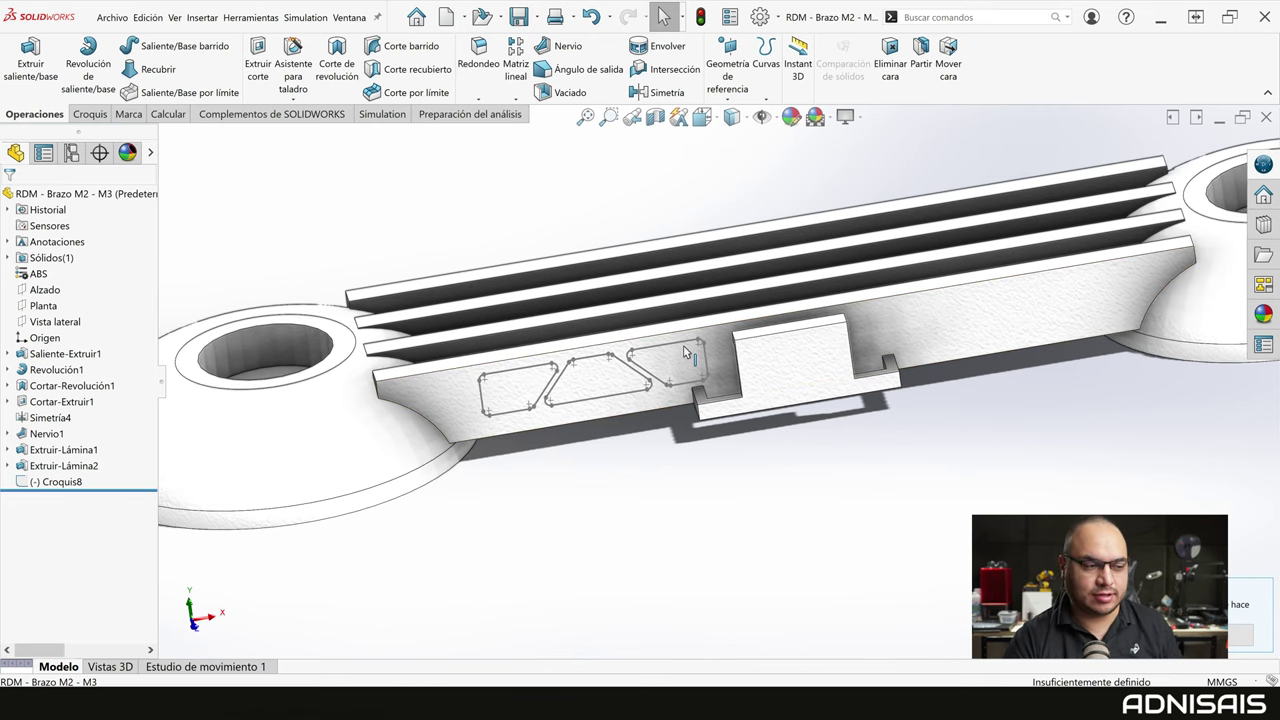
{"action": "middle_click_drag", "start_coordinate": [740, 333], "coordinate": [653, 363]}
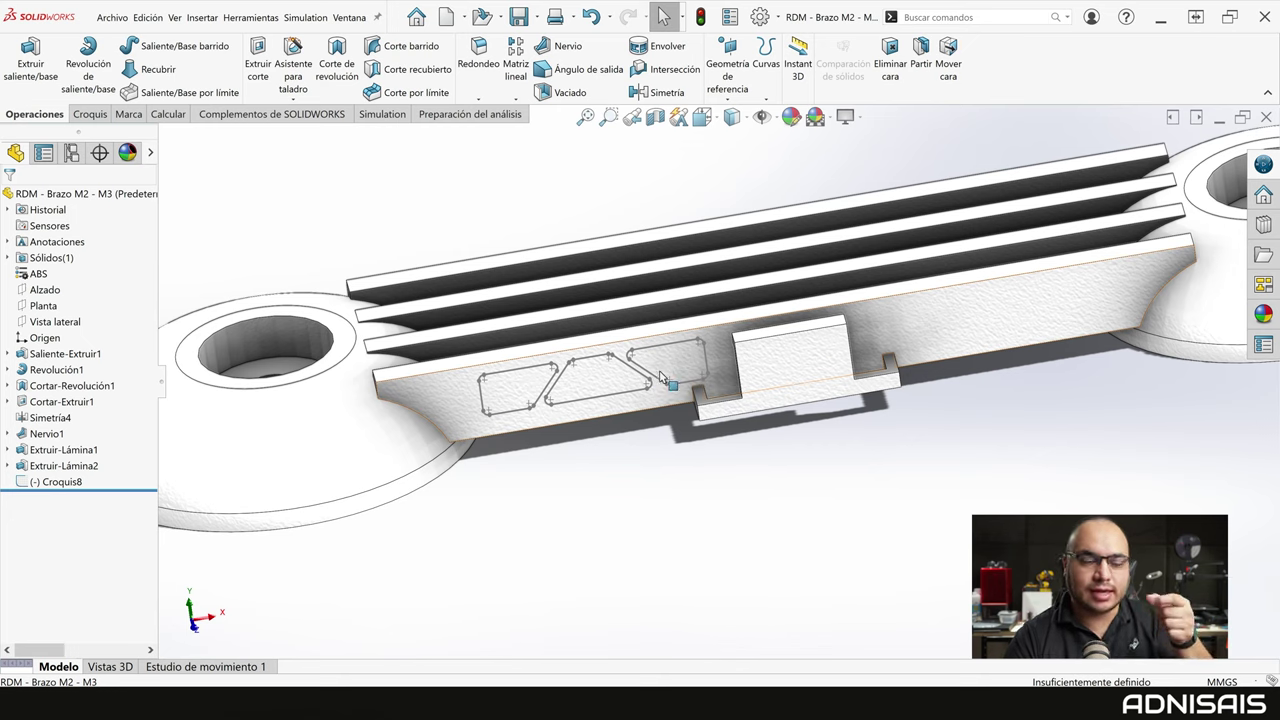
{"action": "mouse_move", "coordinate": [700, 368]}
{"action": "middle_mouse_down"}
{"action": "mouse_move", "coordinate": [727, 358]}
{"action": "mouse_move", "coordinate": [739, 375]}
{"action": "middle_mouse_up"}
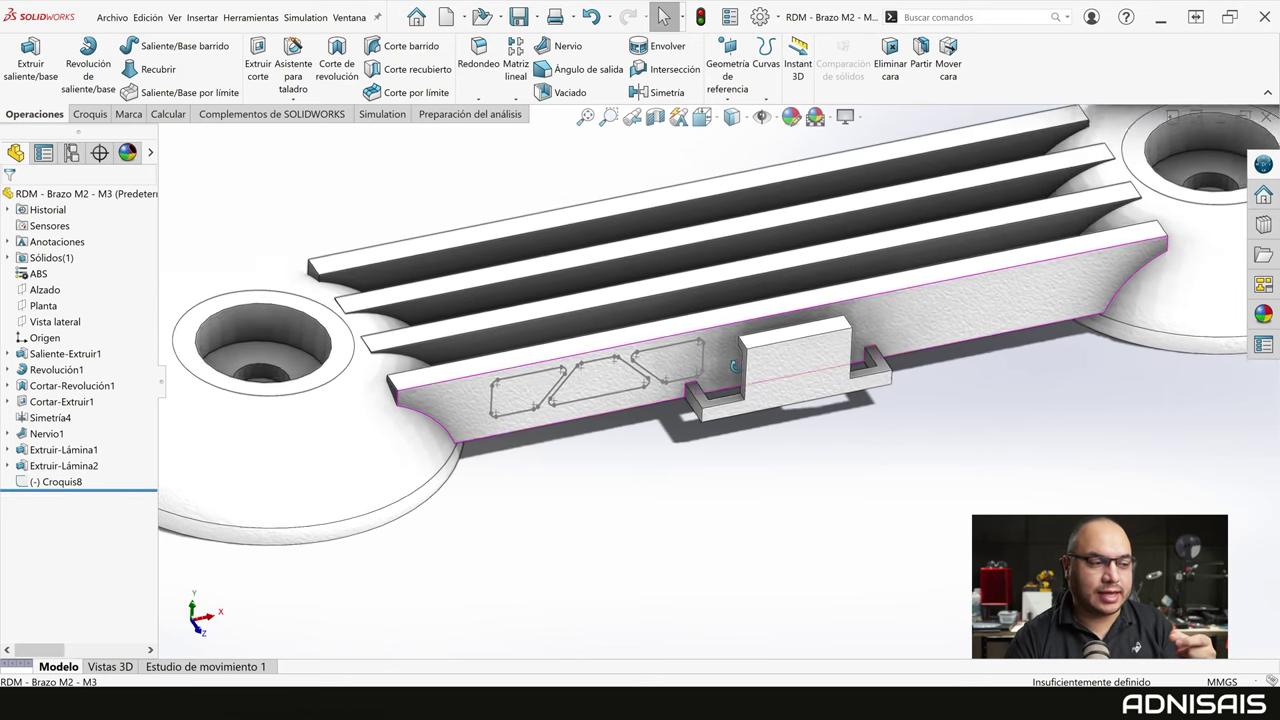
{"action": "left_click", "coordinate": [586, 281]}
{"action": "mouse_move", "coordinate": [586, 281]}
{"action": "middle_mouse_down"}
{"action": "mouse_move", "coordinate": [520, 386]}
{"action": "mouse_move", "coordinate": [600, 330]}
{"action": "middle_mouse_up"}
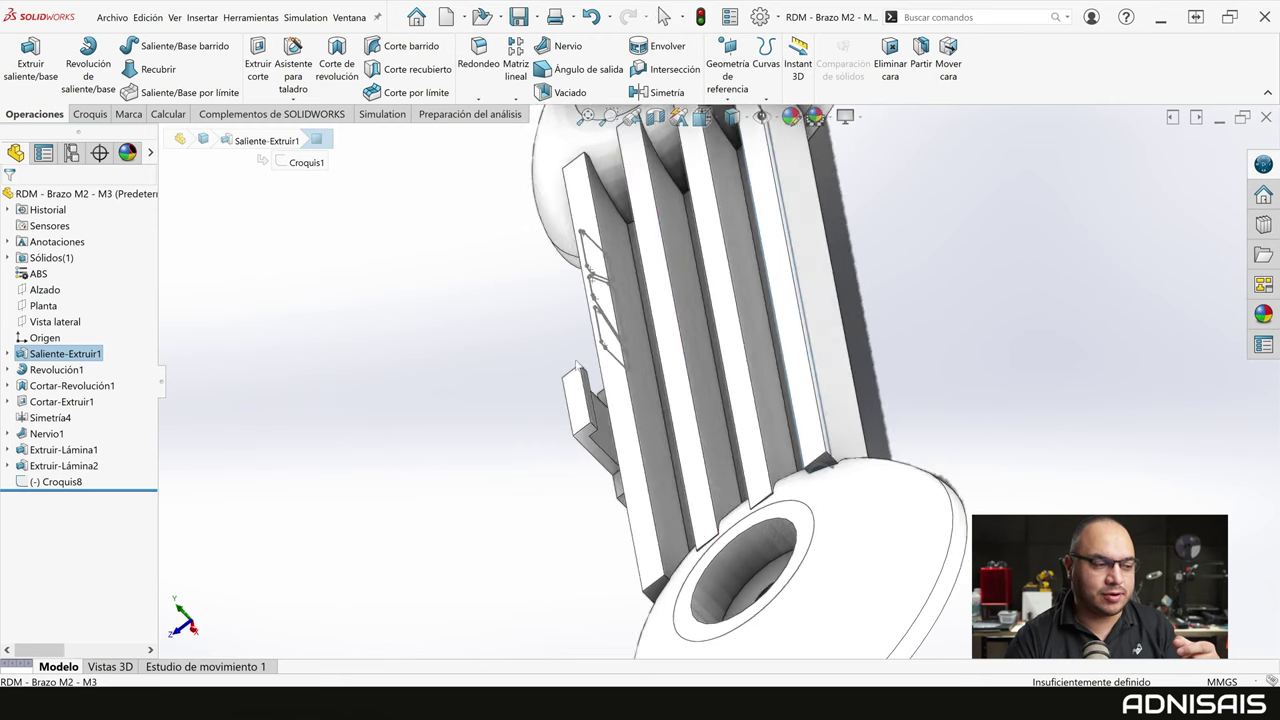
{"action": "left_click", "coordinate": [631, 297]}
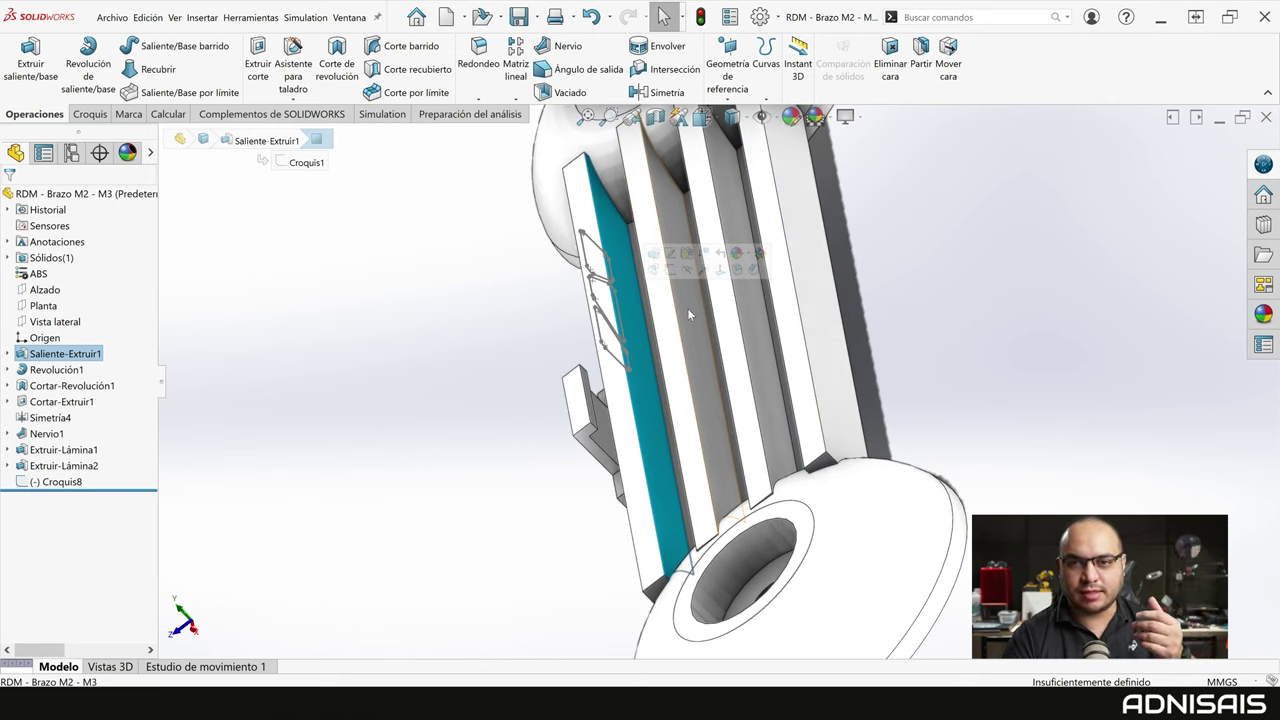
{"action": "middle_click_drag", "start_coordinate": [688, 312], "coordinate": [765, 248]}
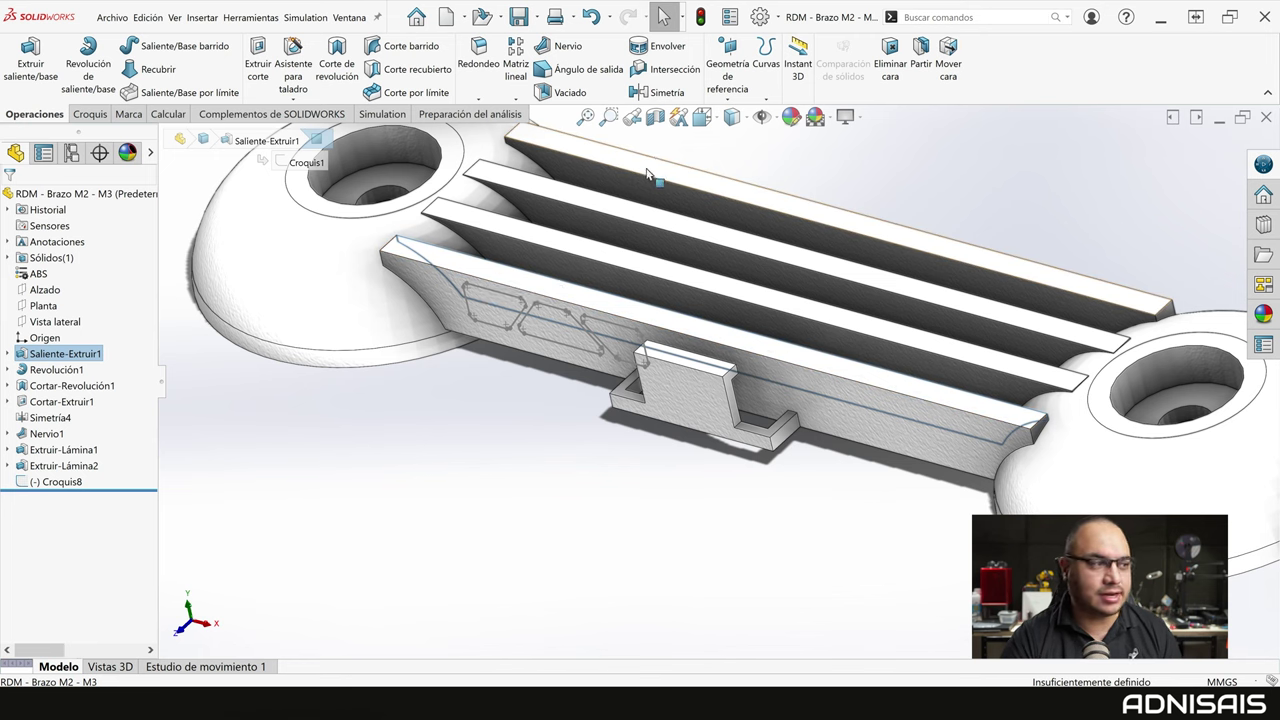
{"action": "left_click", "coordinate": [538, 419]}
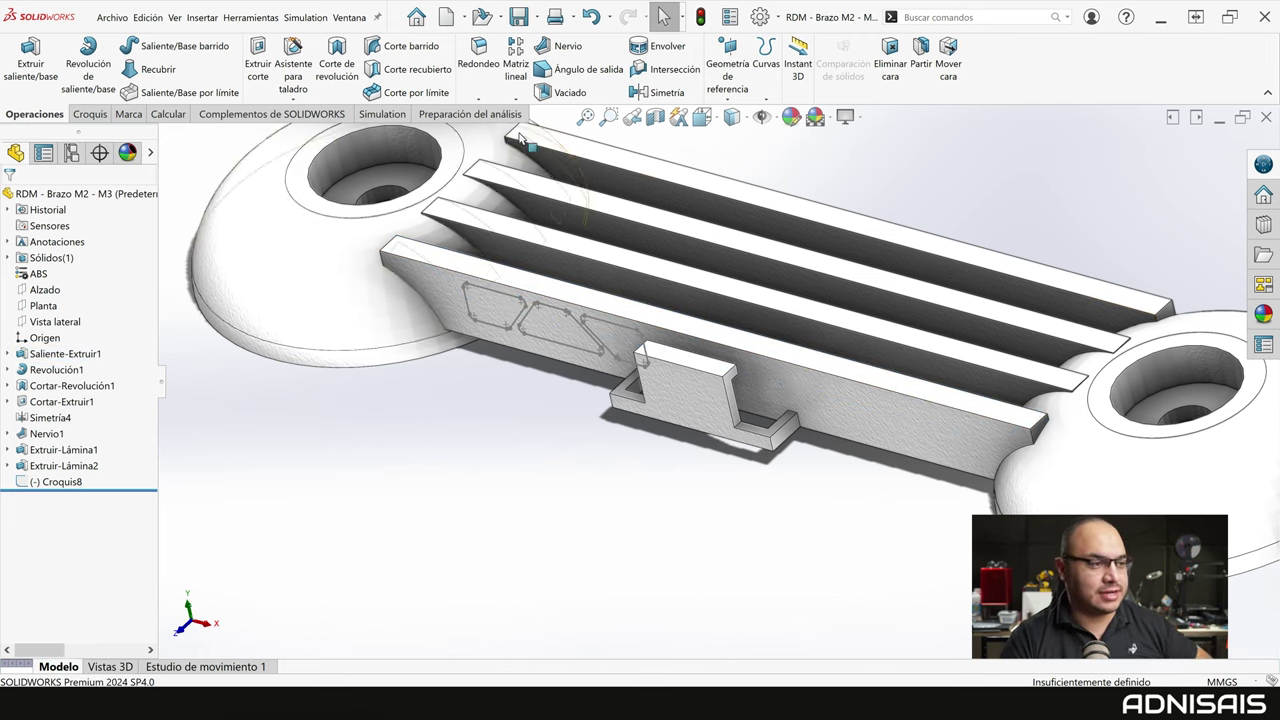
{"action": "left_click", "coordinate": [660, 47]}
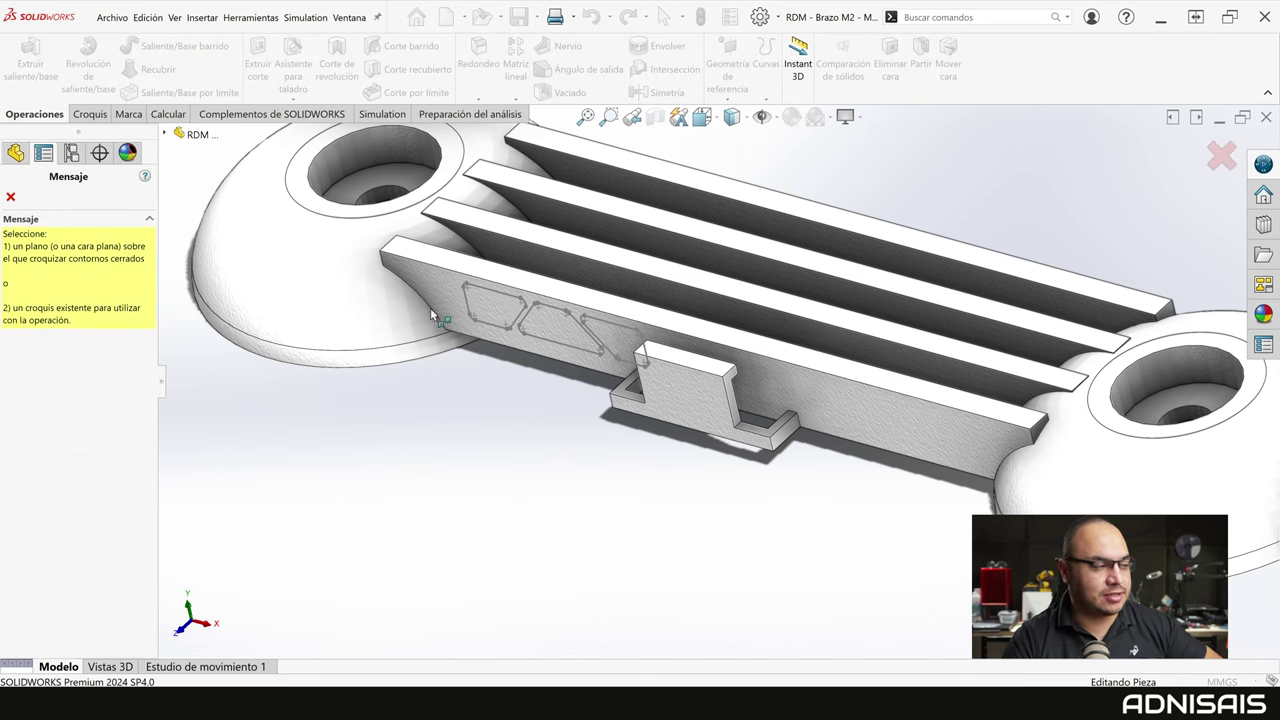
Use Croquis8 as the wrap sketch with Engrave type and 0.2 mm thickness
{"action": "left_click", "coordinate": [503, 298]}
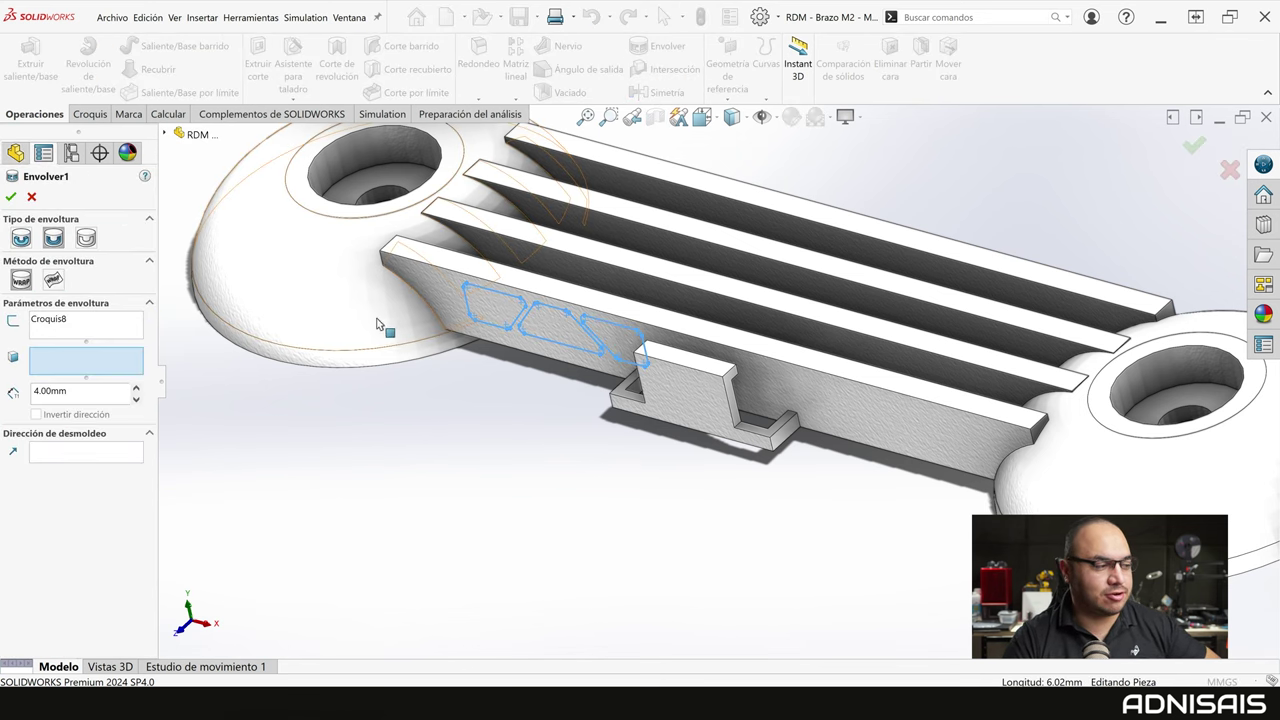
{"action": "double_click", "coordinate": [54, 390]}
{"action": "type", "text": "2"}
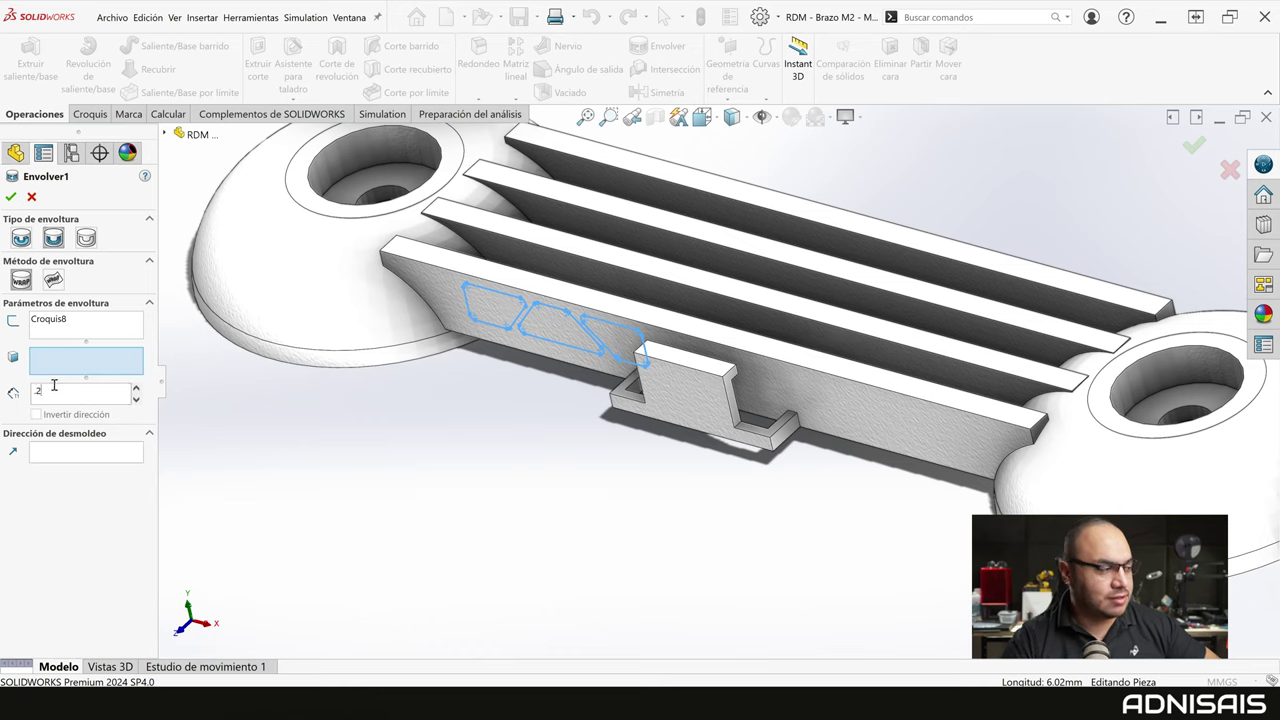
{"action": "left_click", "coordinate": [53, 237]}
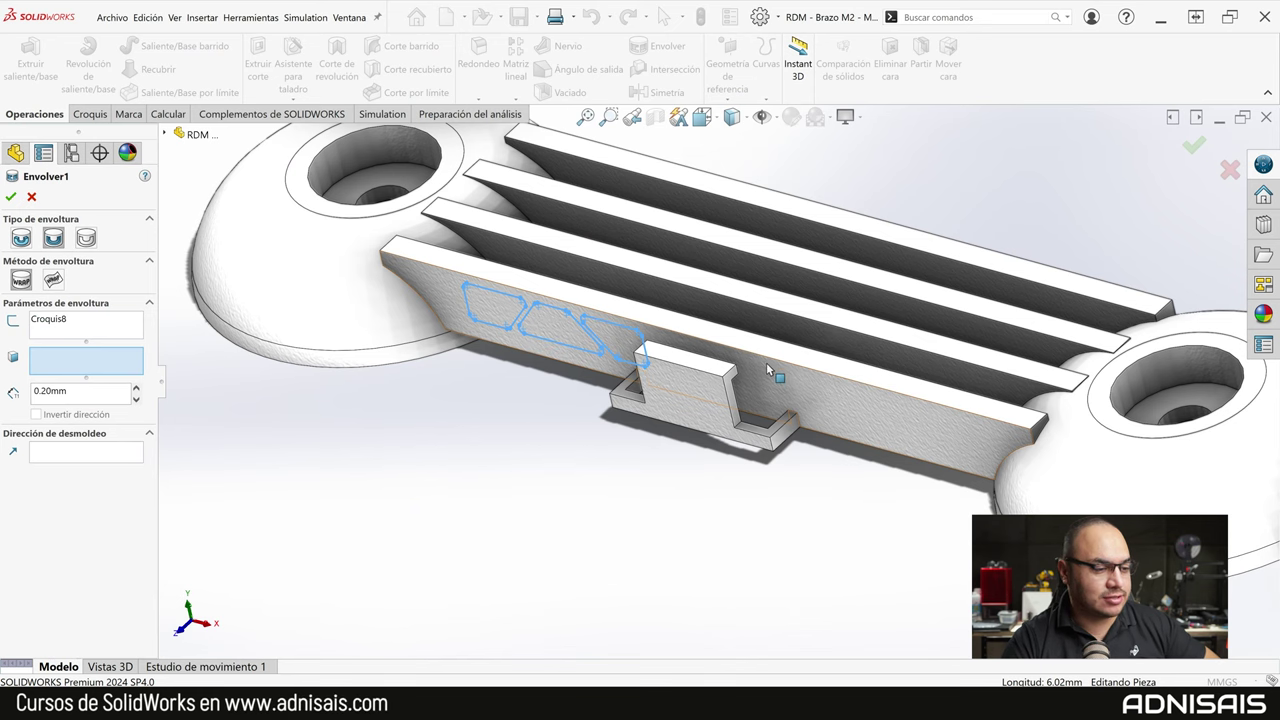
Pick the eight rib faces as wrap targets and confirm the engraved Envolver1
{"action": "left_click", "coordinate": [735, 365]}
{"action": "left_click", "coordinate": [776, 332]}
{"action": "left_click", "coordinate": [790, 245]}
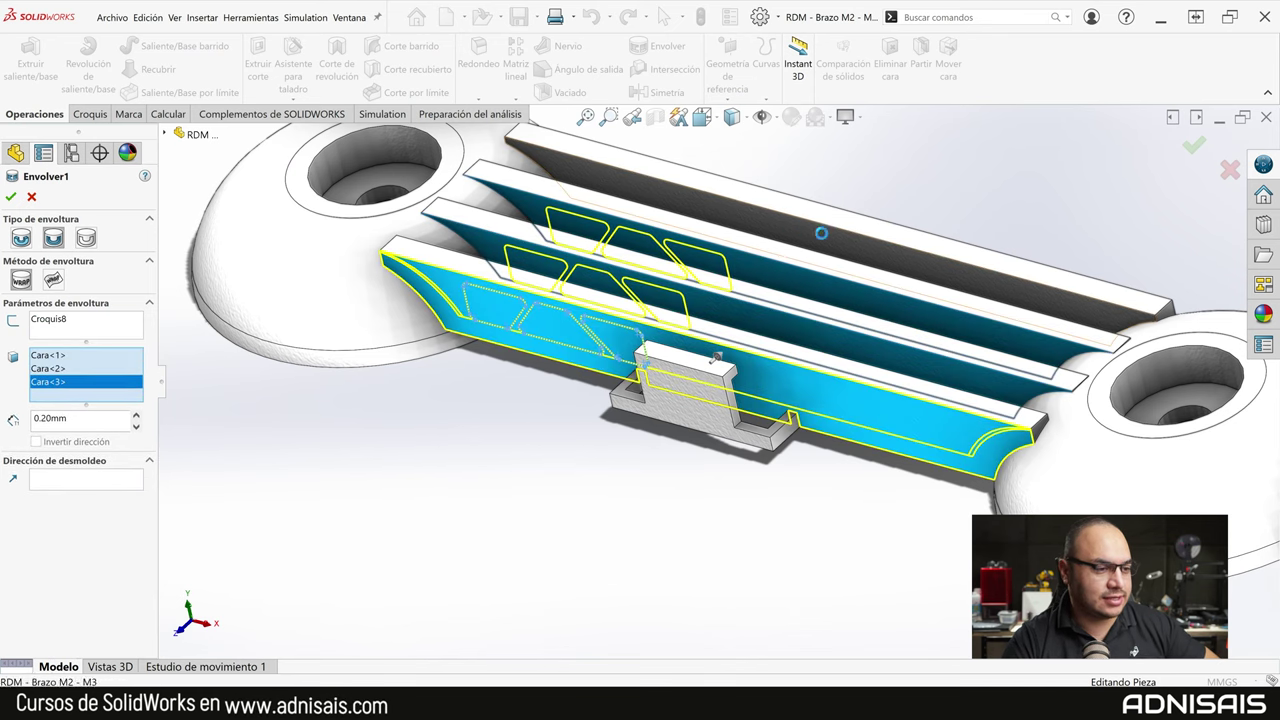
{"action": "left_click", "coordinate": [790, 245]}
{"action": "middle_click_drag", "start_coordinate": [790, 245], "coordinate": [833, 289]}
{"action": "left_click", "coordinate": [833, 289]}
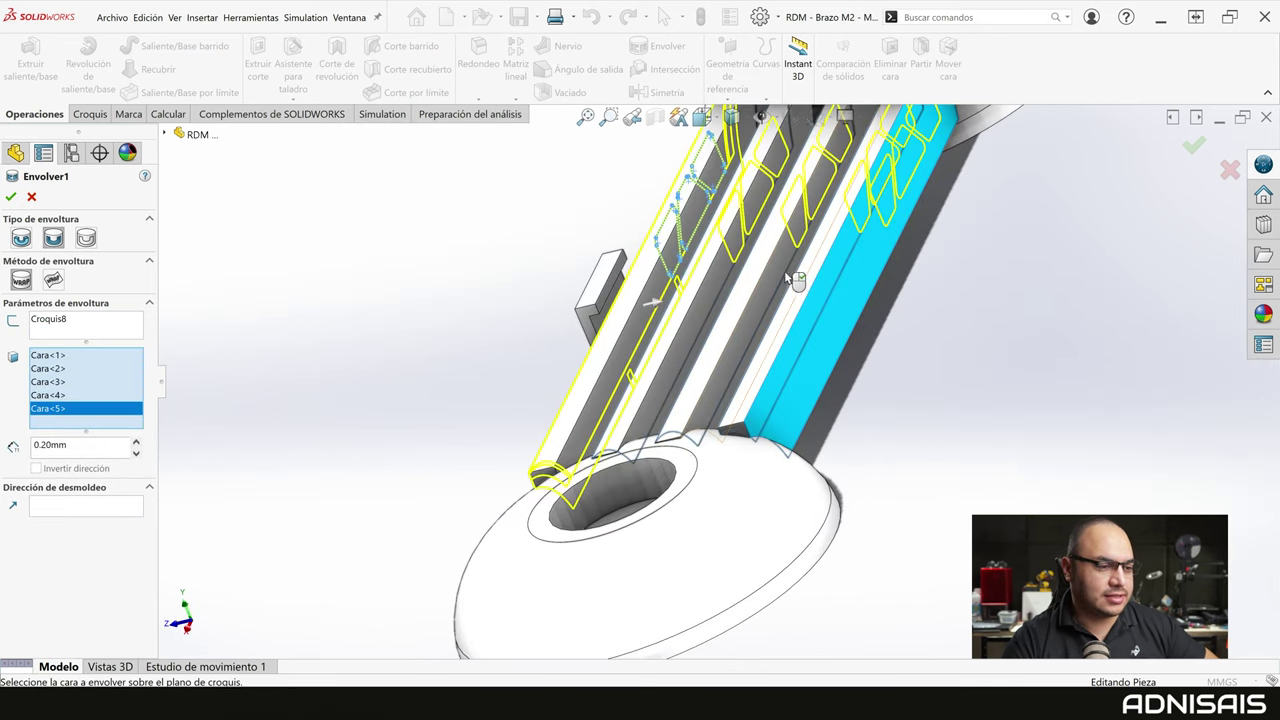
{"action": "left_click", "coordinate": [725, 290]}
{"action": "left_click", "coordinate": [655, 292]}
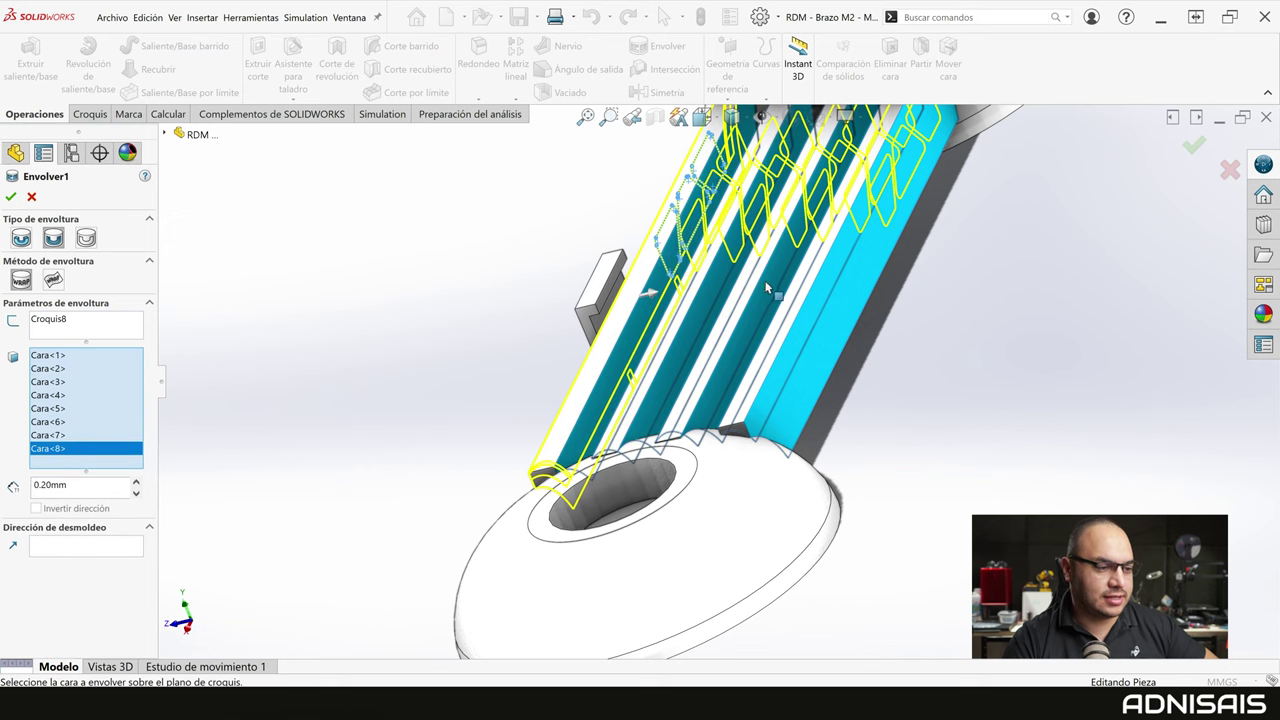
{"action": "middle_click_drag", "start_coordinate": [655, 290], "coordinate": [664, 307]}
{"action": "key", "text": "Return"}
{"action": "mouse_move", "coordinate": [834, 254]}
{"action": "middle_mouse_down"}
{"action": "mouse_move", "coordinate": [928, 243]}
{"action": "mouse_move", "coordinate": [675, 309]}
{"action": "mouse_move", "coordinate": [731, 274]}
{"action": "mouse_move", "coordinate": [715, 240]}
{"action": "middle_mouse_up"}
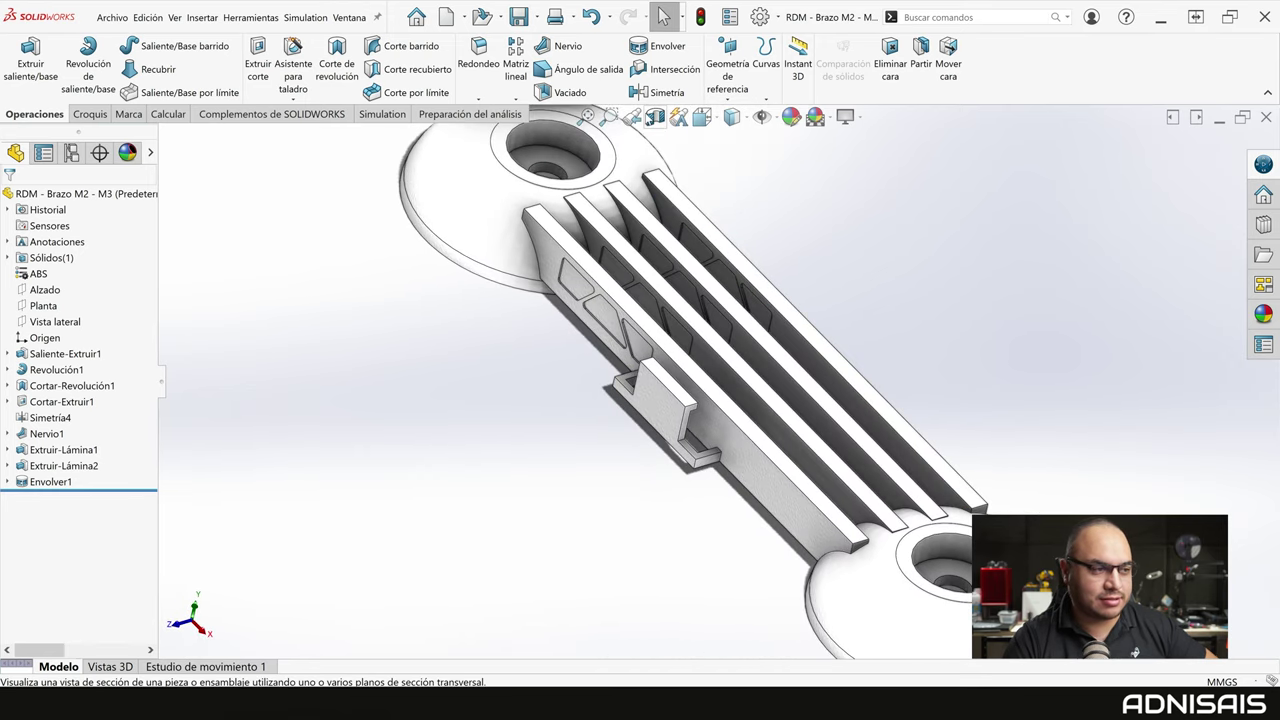
Section the arm on the Vista lateral plane at a -20 mm offset to expose the ribs' cross-section
{"action": "left_click", "coordinate": [655, 116]}
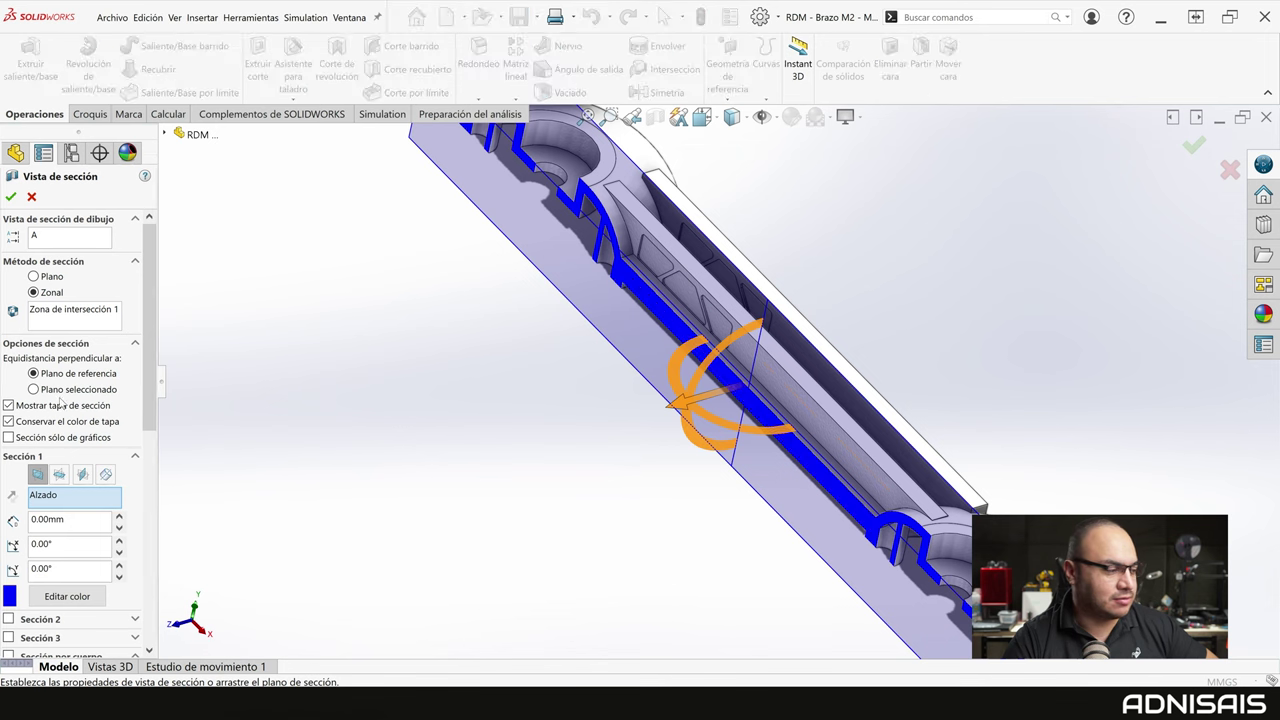
{"action": "left_click", "coordinate": [82, 476]}
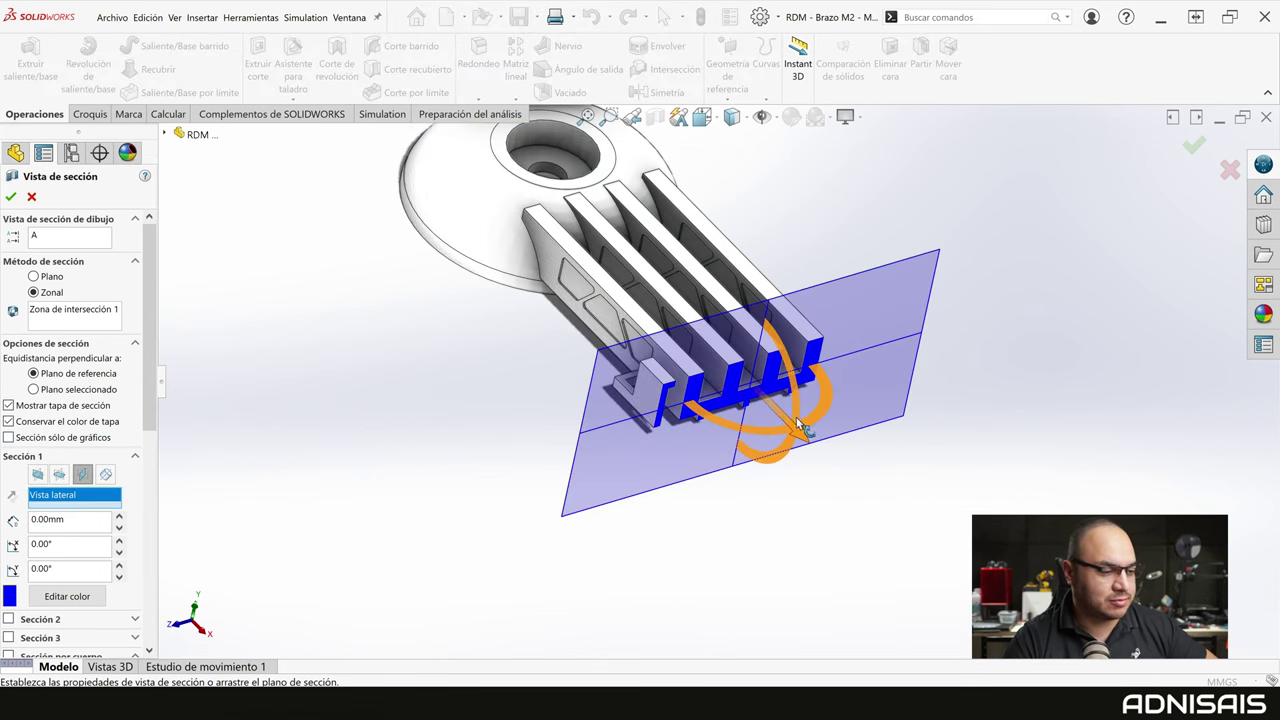
{"action": "left_click_drag", "start_coordinate": [806, 441], "coordinate": [700, 343]}
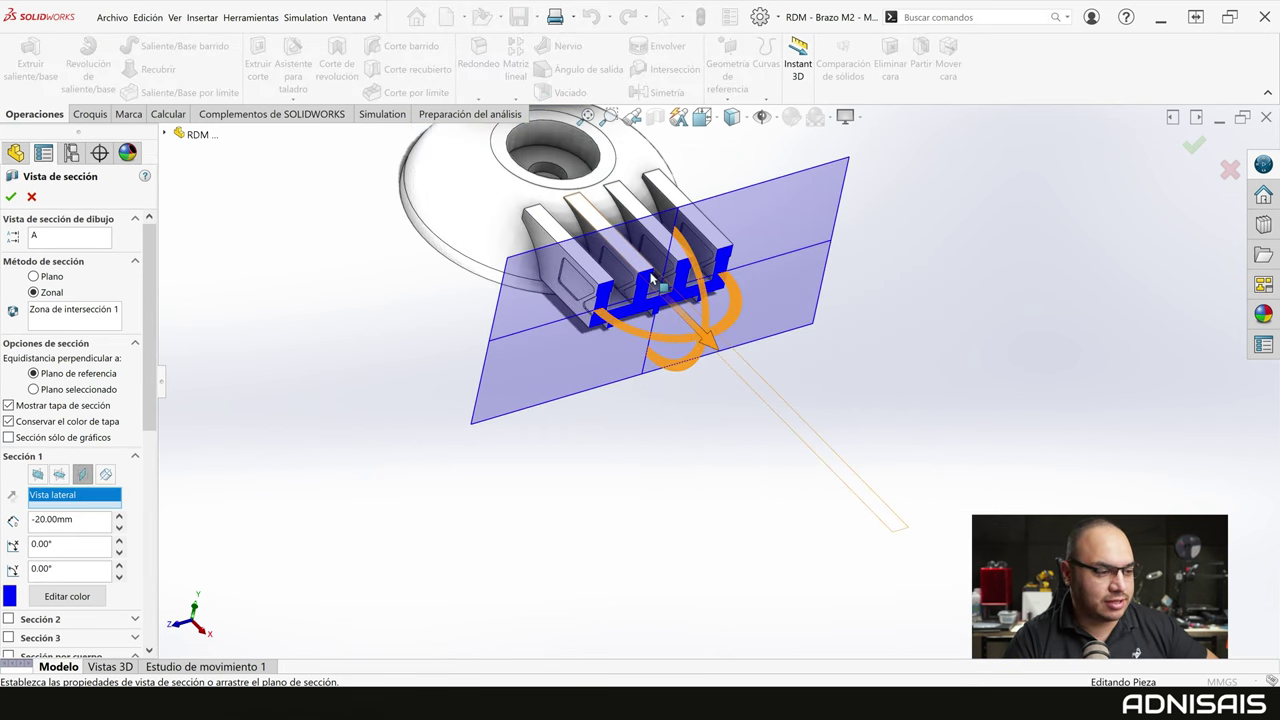
{"action": "middle_click_drag", "start_coordinate": [700, 343], "coordinate": [630, 271]}
{"action": "scroll", "coordinate": [630, 271], "scroll_direction": "down", "scroll_amount": 3}
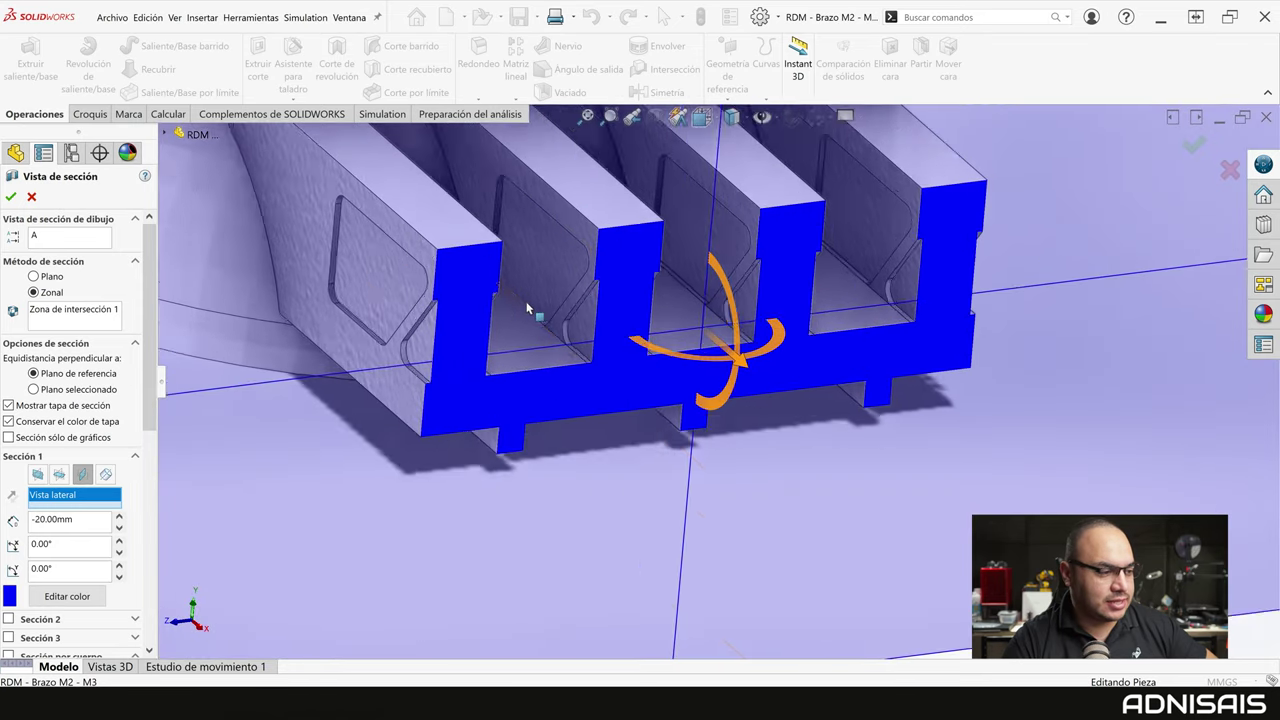
{"action": "scroll", "coordinate": [376, 312], "scroll_direction": "down", "scroll_amount": 3}
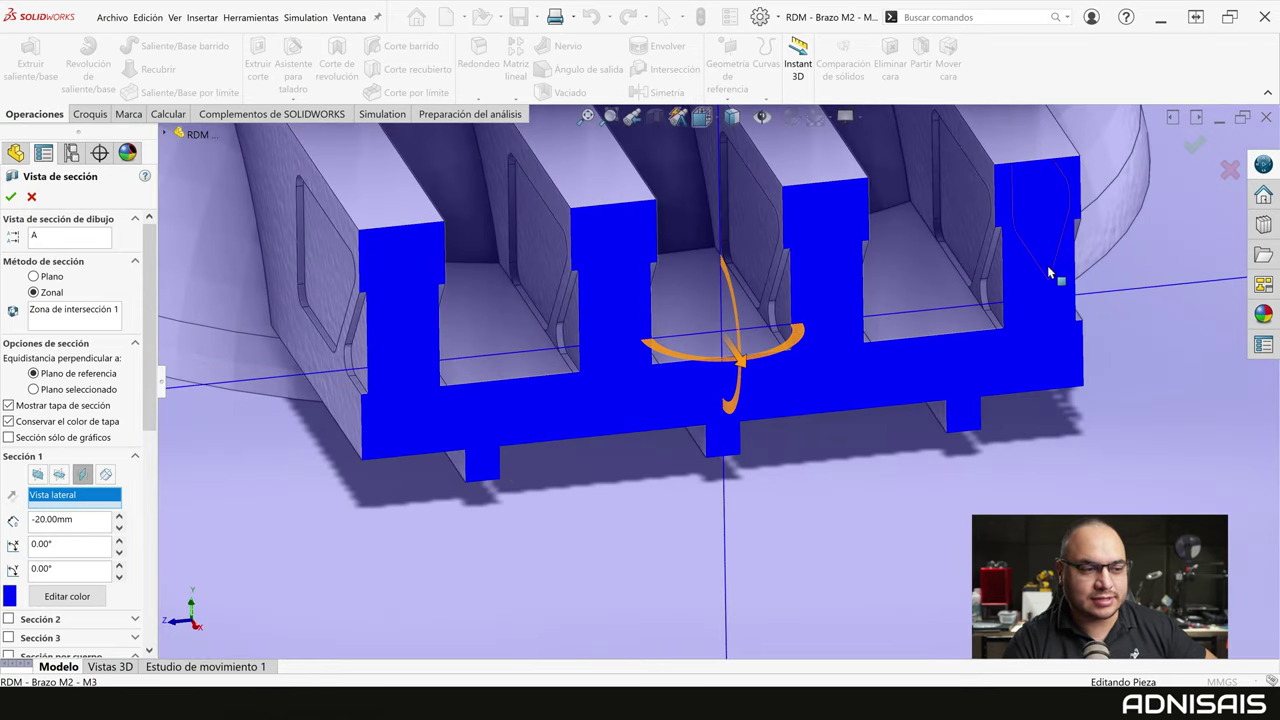
{"action": "scroll", "coordinate": [1050, 272], "scroll_direction": "up", "scroll_amount": 2}
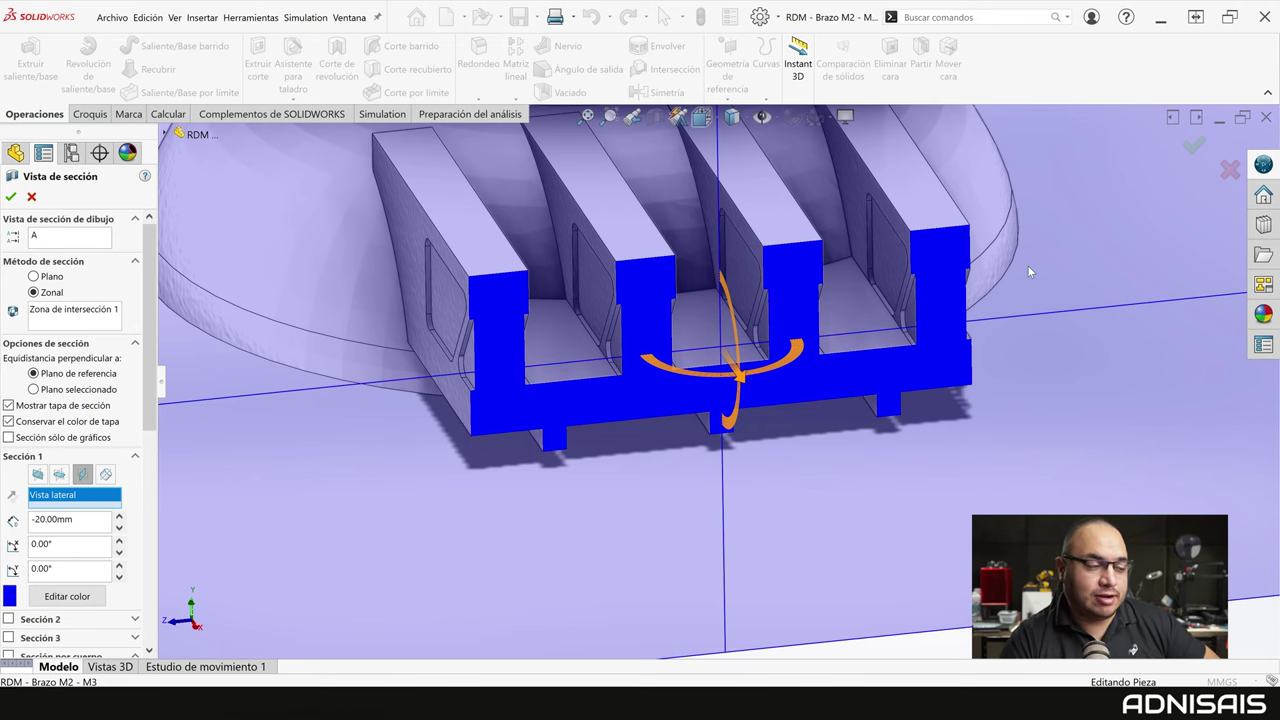
{"action": "left_click", "coordinate": [11, 197]}
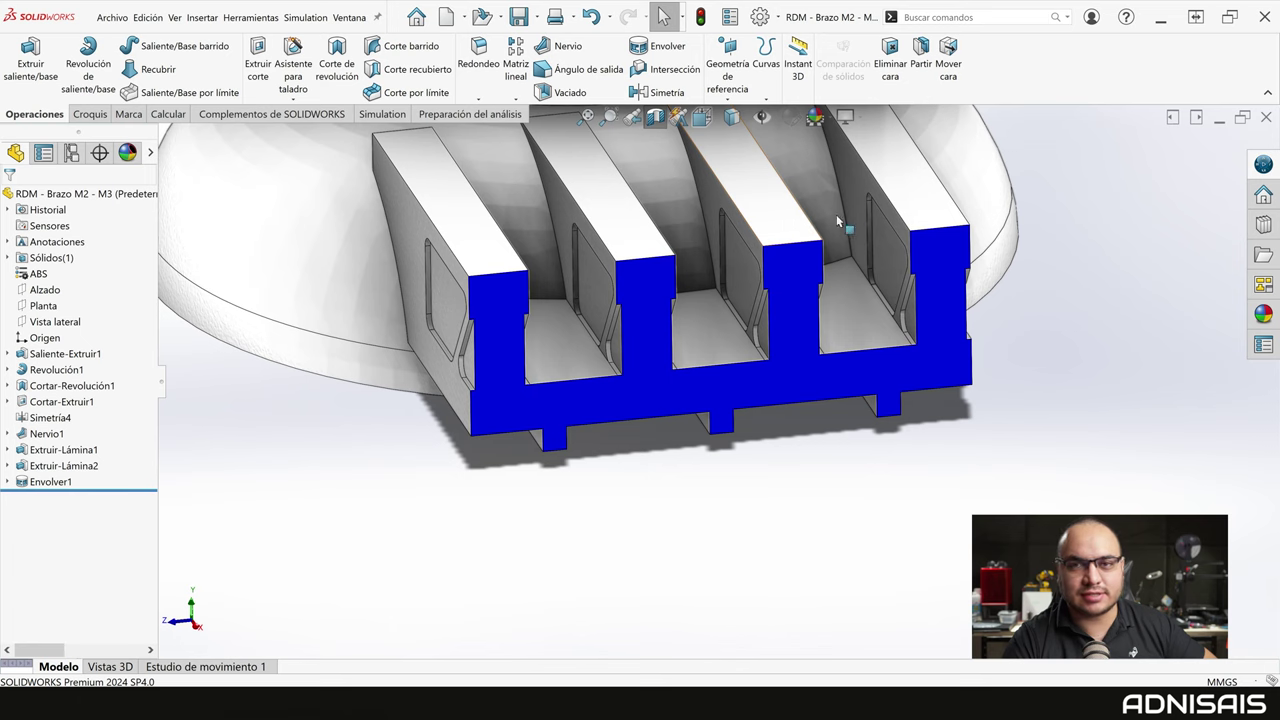
Review the arm's Envolver1 wrap settings in the sectioned view, then turn the section view off
{"action": "middle_click_drag", "start_coordinate": [813, 228], "coordinate": [800, 237]}
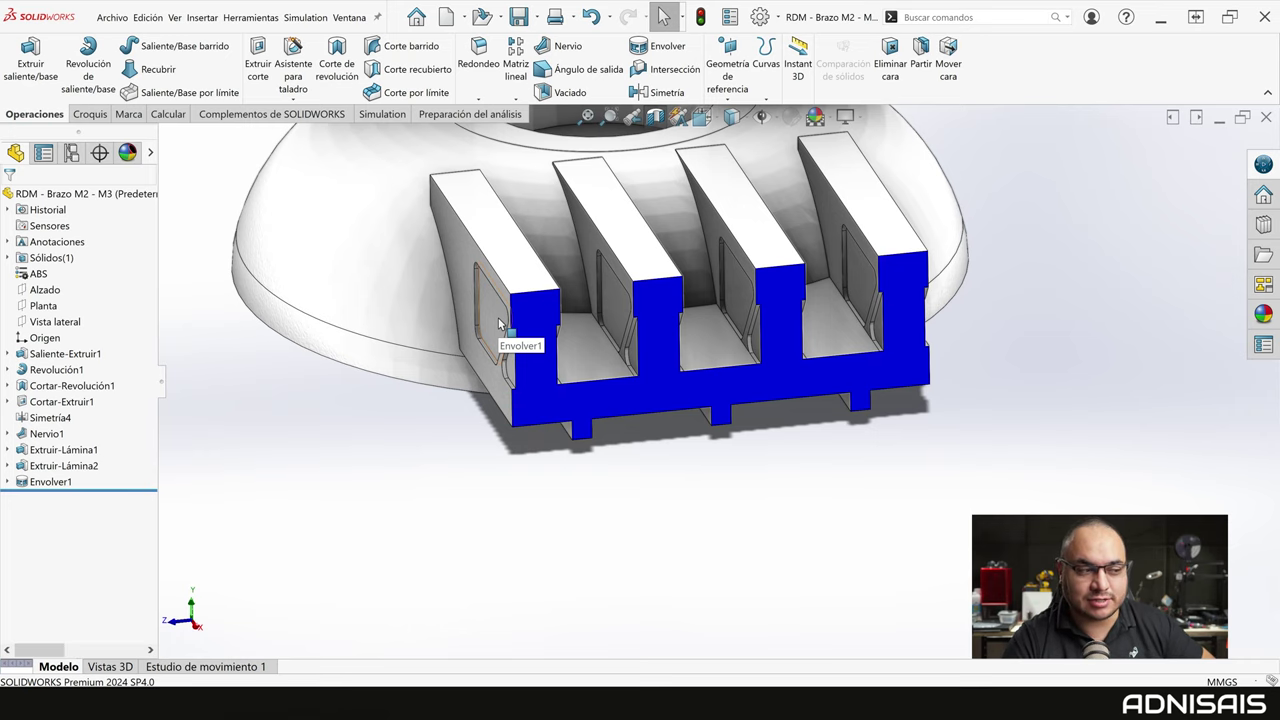
{"action": "middle_click_drag", "start_coordinate": [500, 323], "coordinate": [517, 330]}
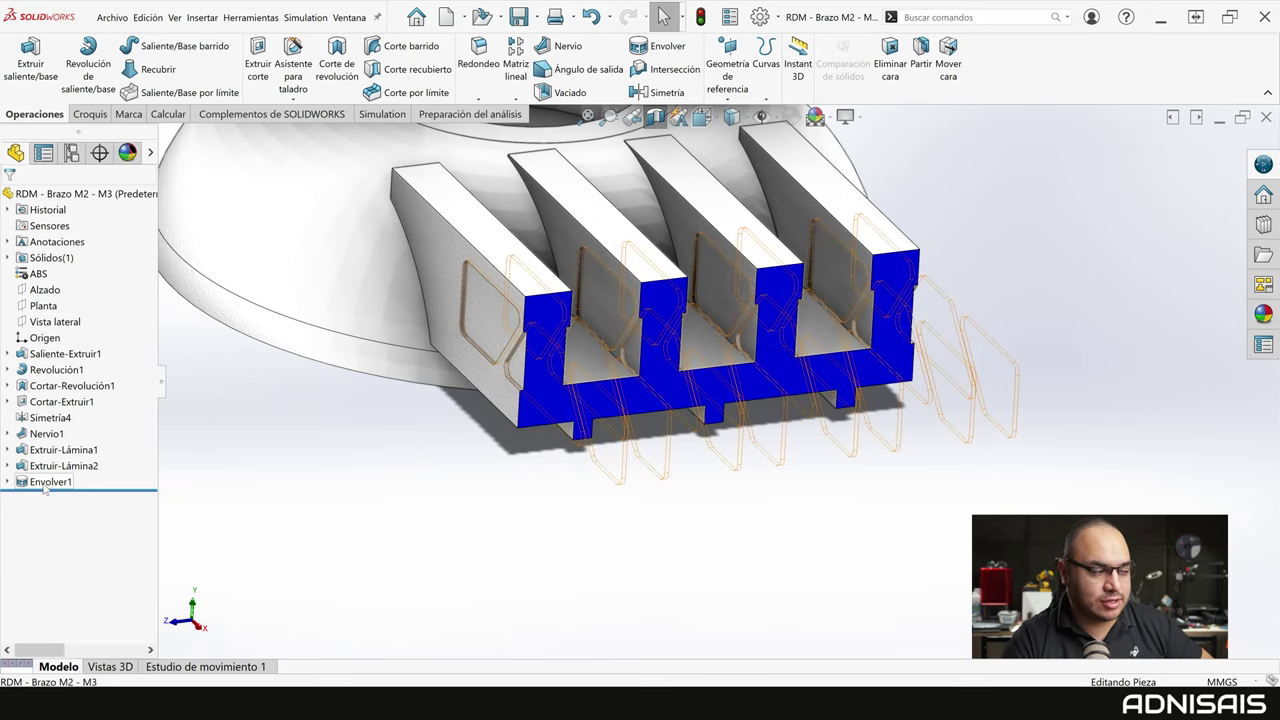
{"action": "left_click", "coordinate": [50, 479]}
{"action": "left_click", "coordinate": [52, 467]}
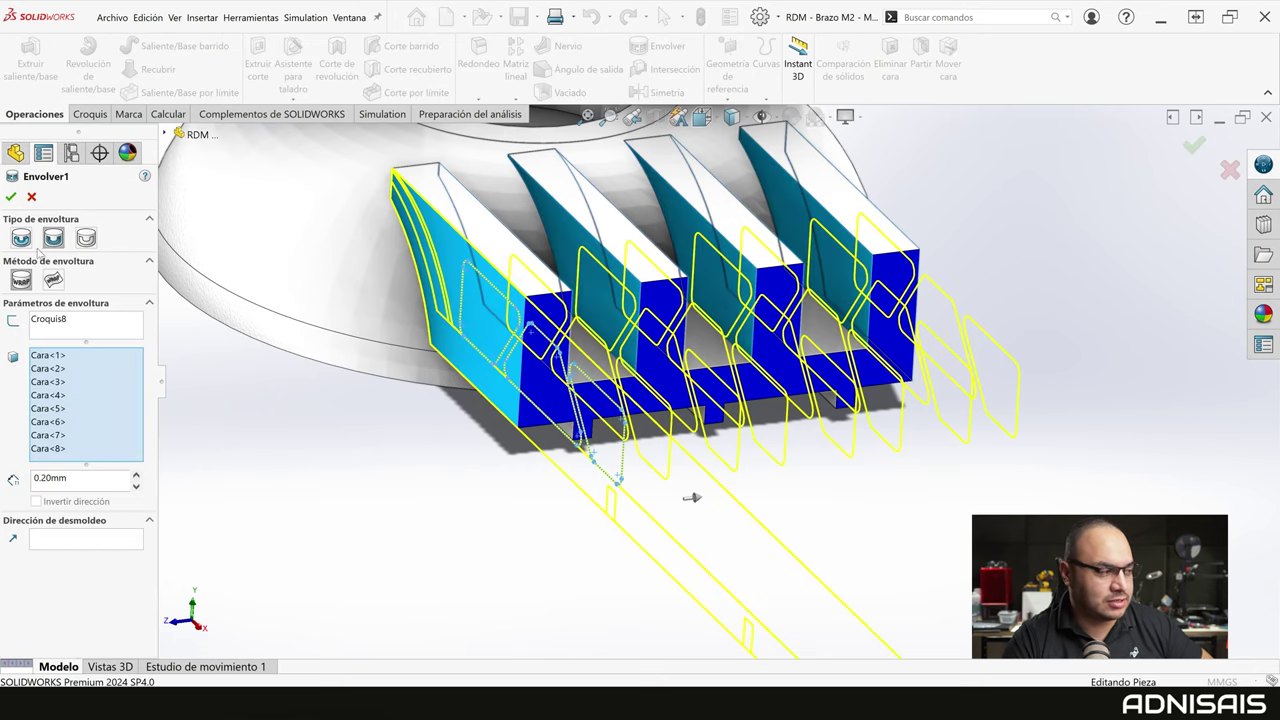
{"action": "left_click", "coordinate": [11, 197]}
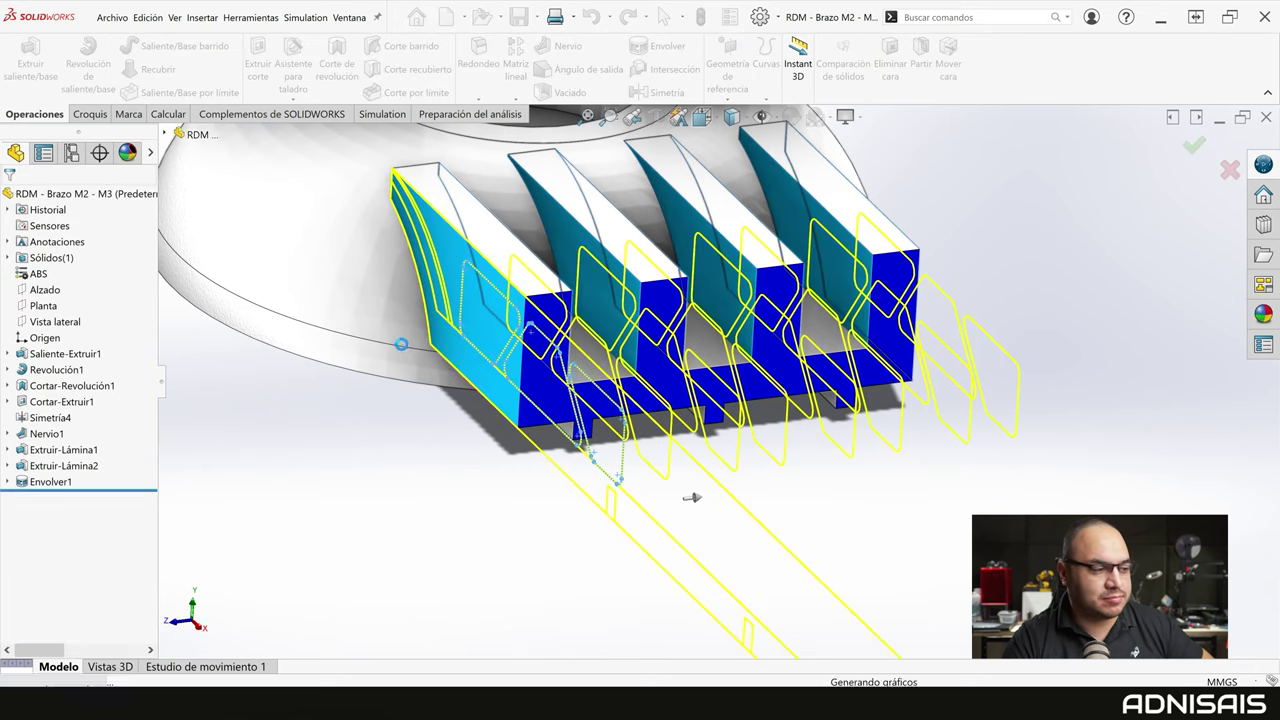
{"action": "middle_click_drag", "start_coordinate": [463, 352], "coordinate": [720, 315]}
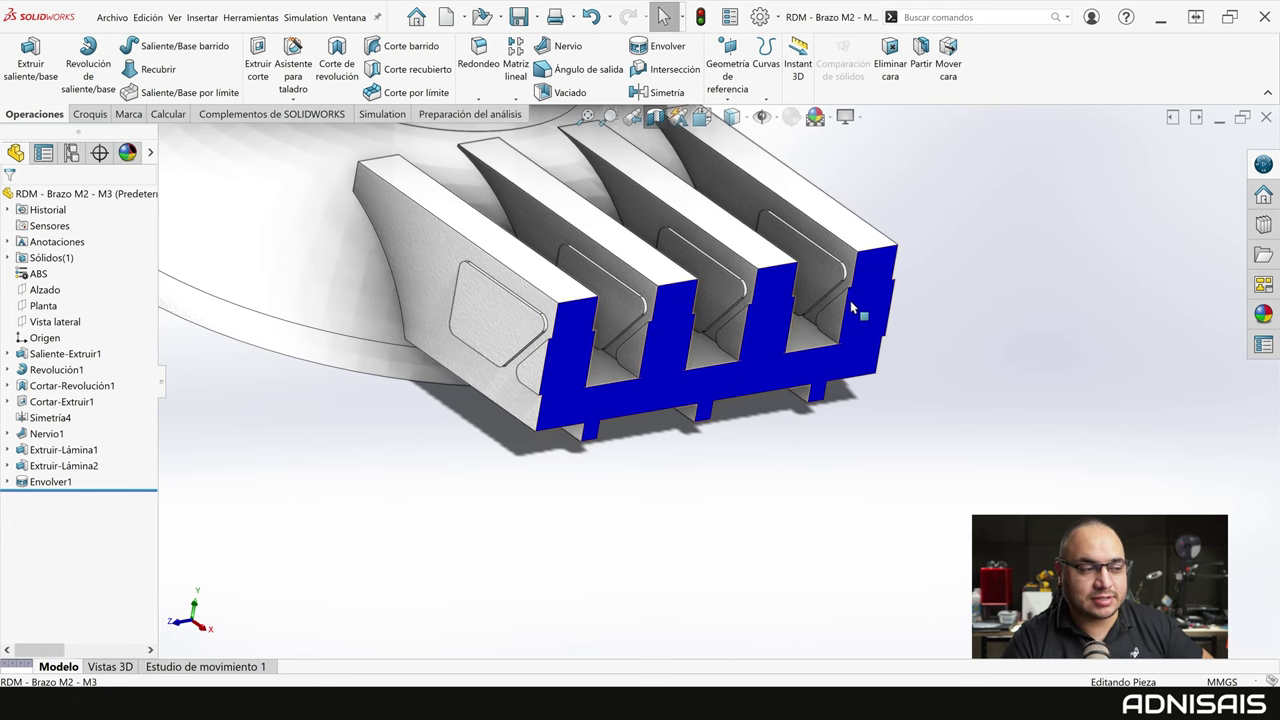
{"action": "mouse_move", "coordinate": [830, 320]}
{"action": "middle_mouse_down"}
{"action": "mouse_move", "coordinate": [781, 335]}
{"action": "mouse_move", "coordinate": [813, 318]}
{"action": "middle_mouse_up"}
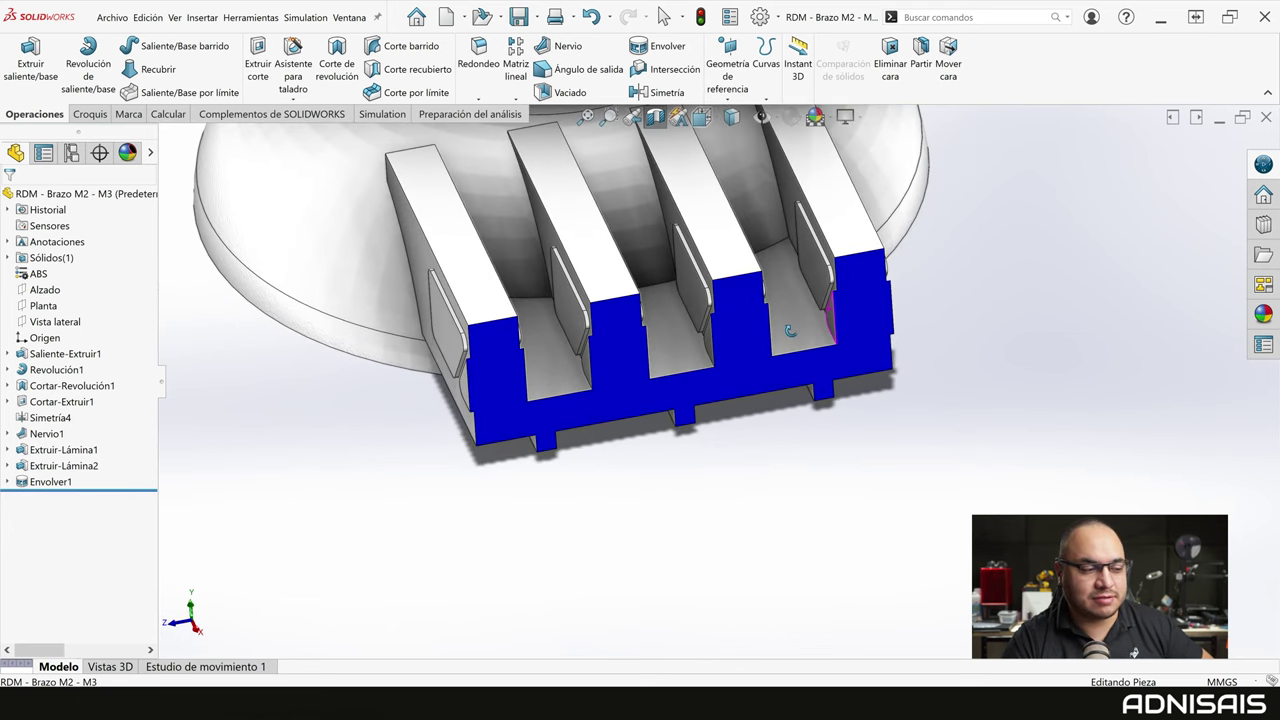
{"action": "left_click", "coordinate": [656, 117]}
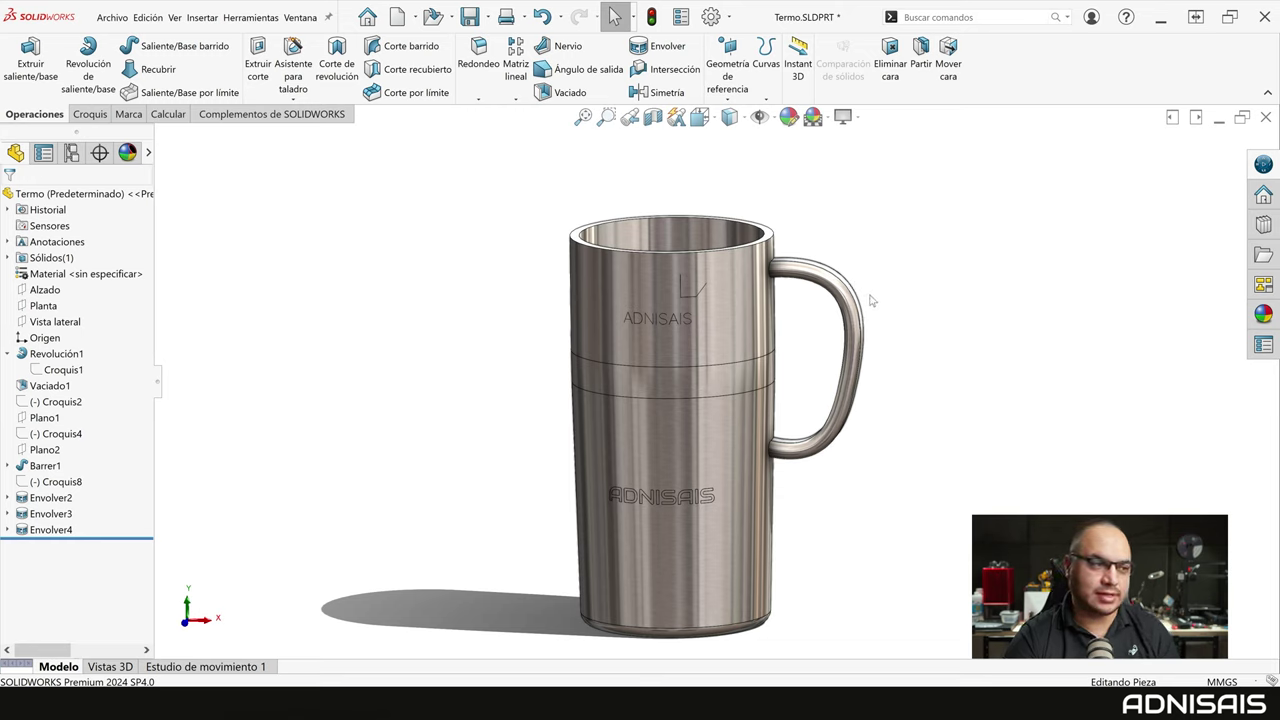
Orbit and zoom onto the Barrer1 handle to inspect its faces, then select sketch Croquis8
{"action": "mouse_move", "coordinate": [871, 294]}
{"action": "middle_mouse_down"}
{"action": "mouse_move", "coordinate": [880, 309]}
{"action": "mouse_move", "coordinate": [831, 277]}
{"action": "mouse_move", "coordinate": [807, 313]}
{"action": "middle_mouse_up"}
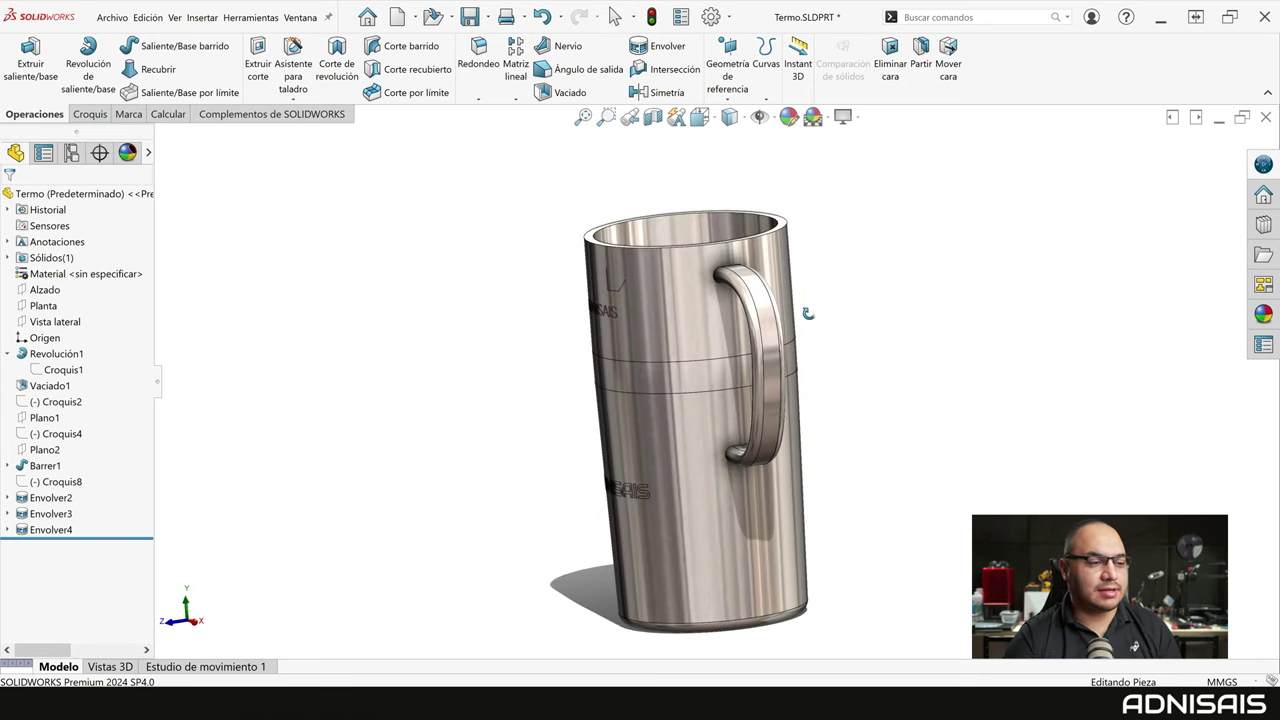
{"action": "scroll", "coordinate": [766, 326], "scroll_direction": "down", "scroll_amount": 3}
{"action": "scroll", "coordinate": [750, 322], "scroll_direction": "down", "scroll_amount": 2}
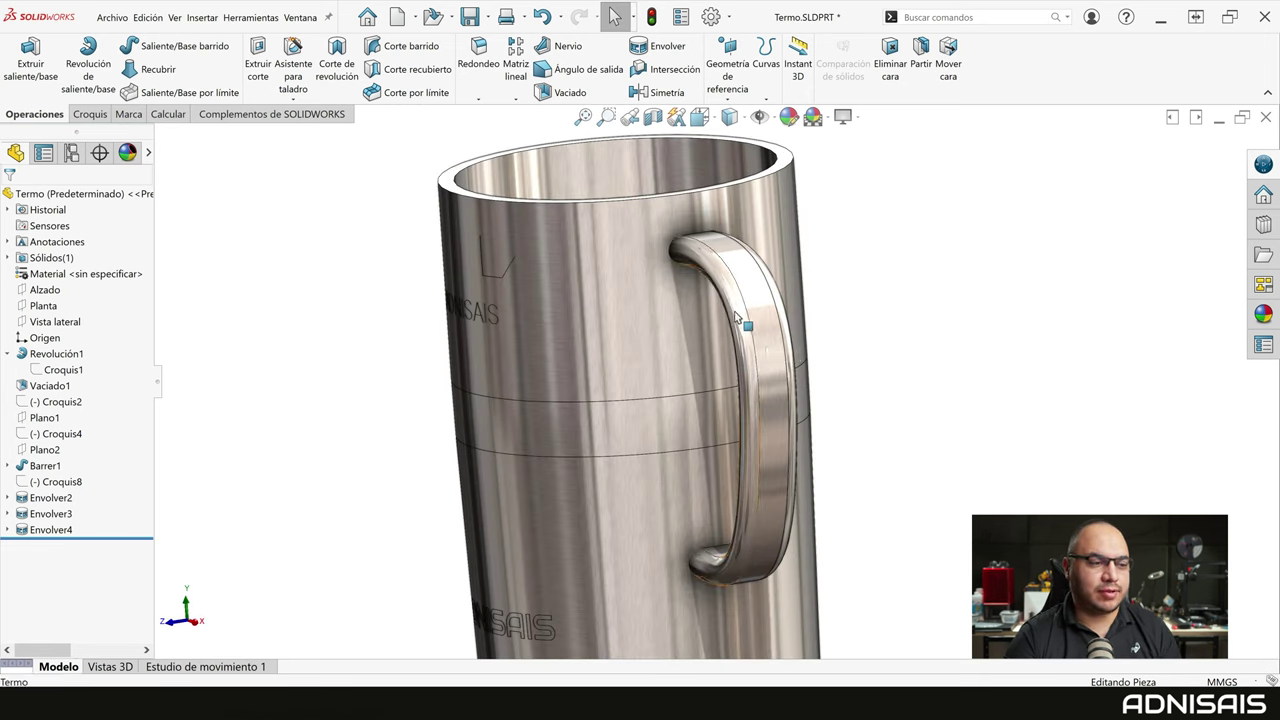
{"action": "left_click", "coordinate": [738, 320]}
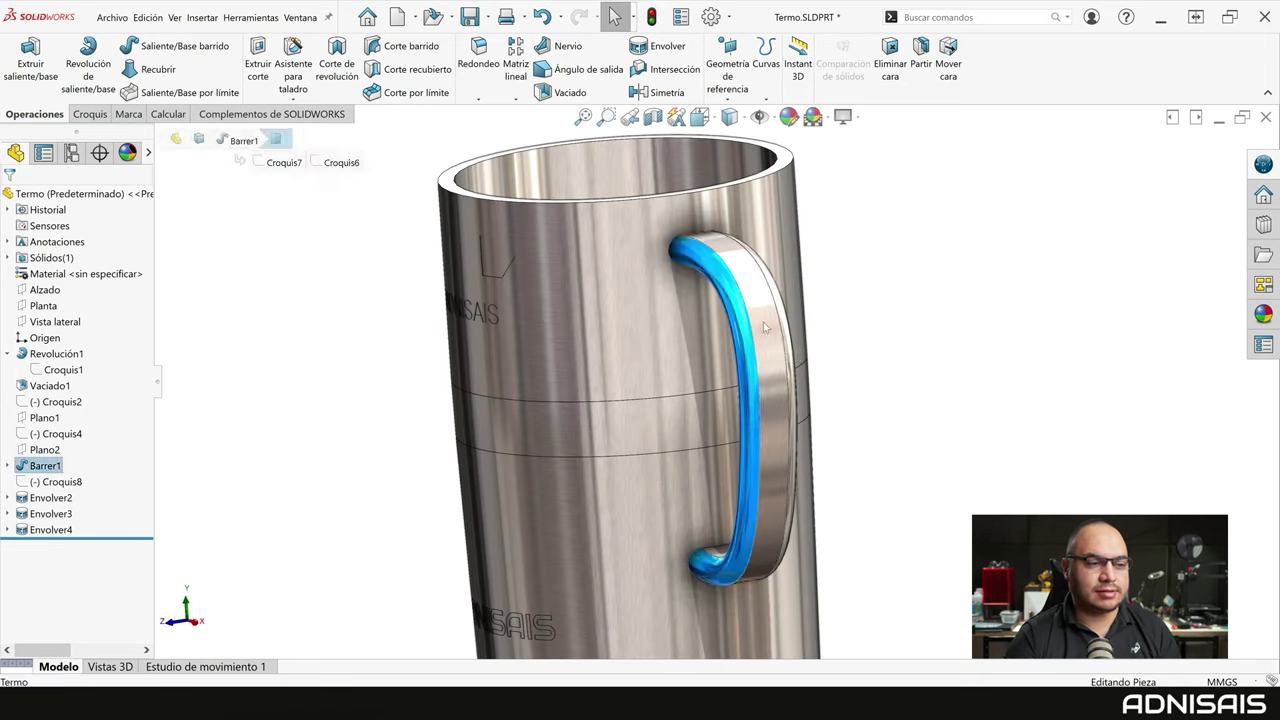
{"action": "left_click", "coordinate": [955, 397]}
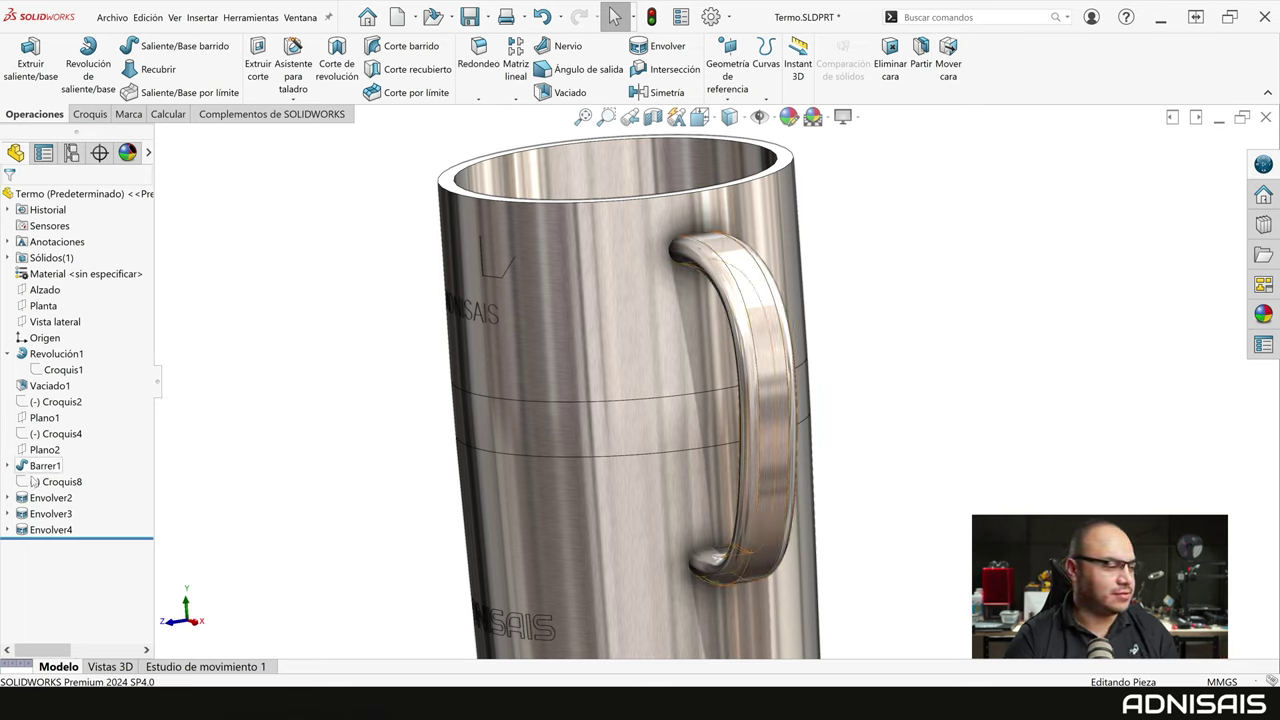
{"action": "left_click", "coordinate": [35, 483]}
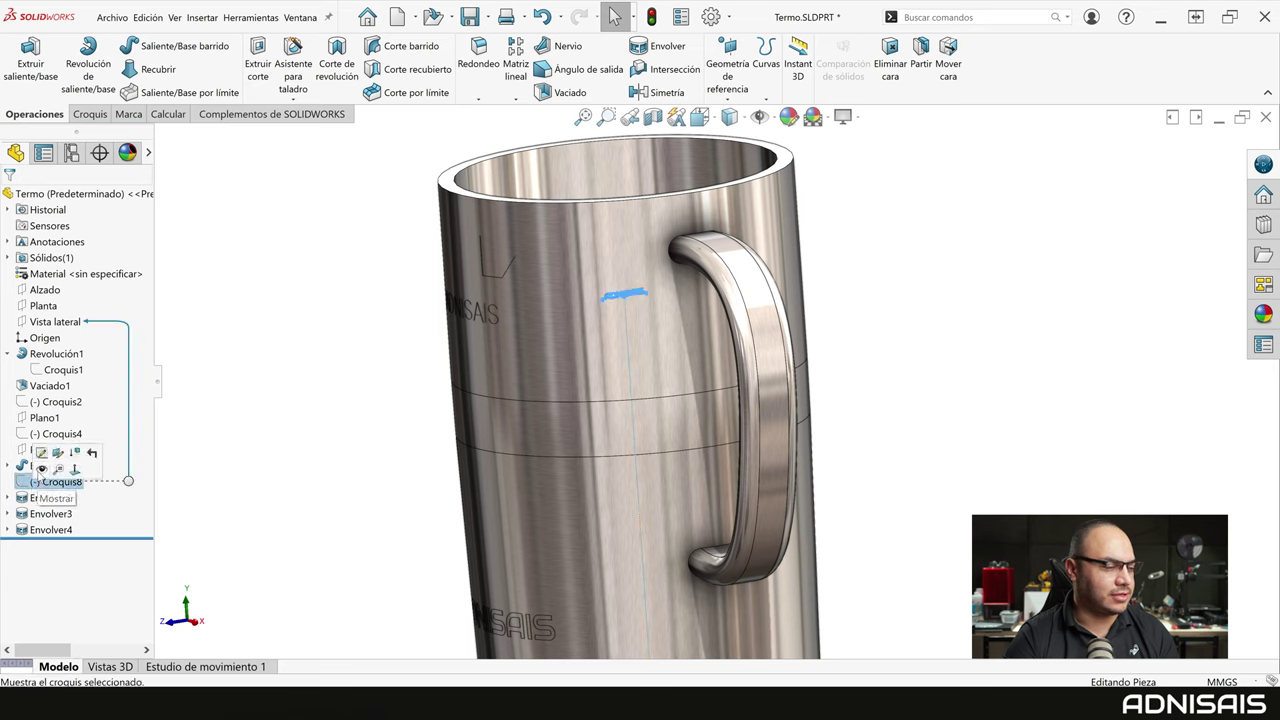
Show sketch Croquis8 and start a new wrap, Envolver5, from it at 0.10 mm thickness
{"action": "left_click", "coordinate": [40, 483]}
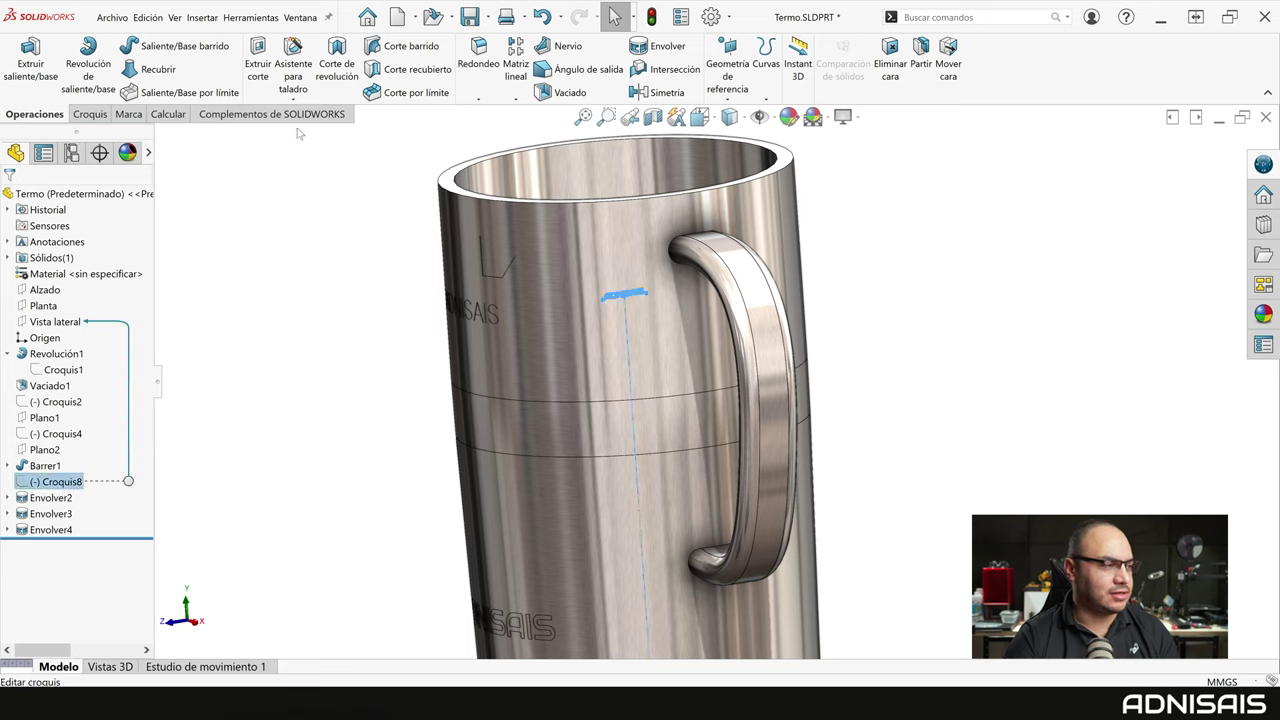
{"action": "left_click", "coordinate": [655, 57]}
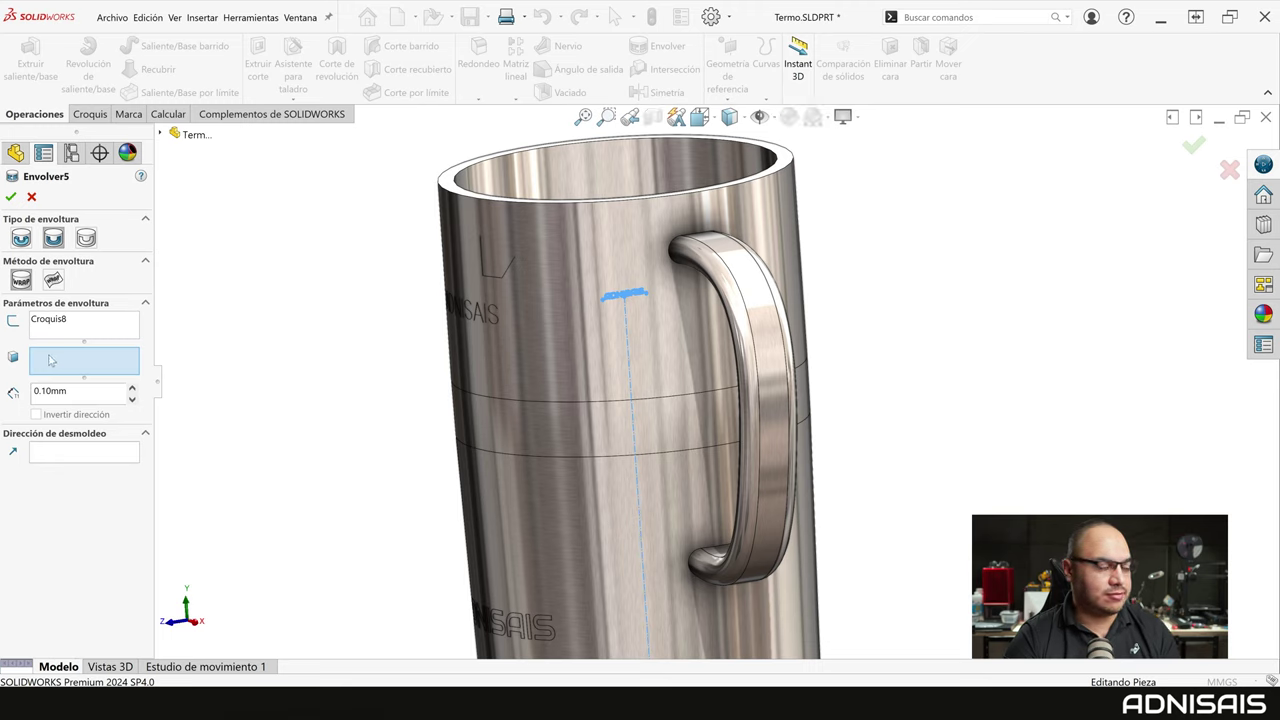
Set the wrap to the spline-surface method targeting three handle faces, Cara<1> to Cara<3>
{"action": "left_click", "coordinate": [54, 281]}
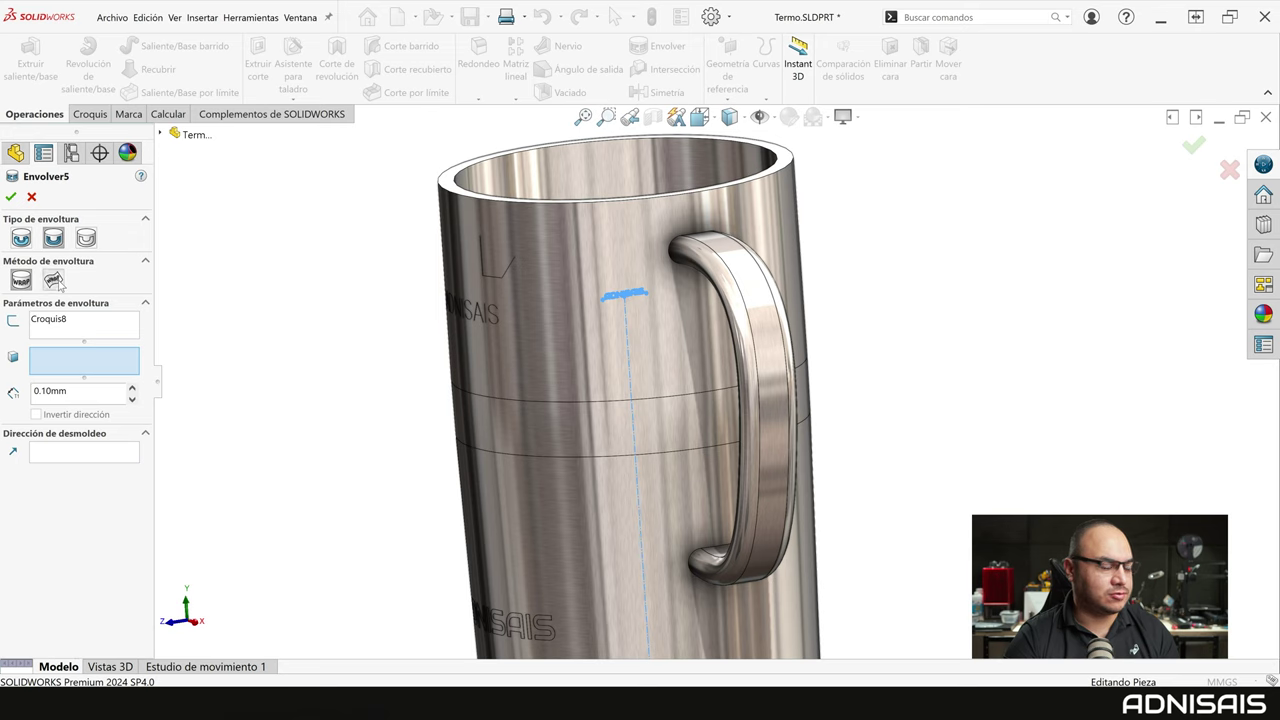
{"action": "left_click", "coordinate": [754, 320]}
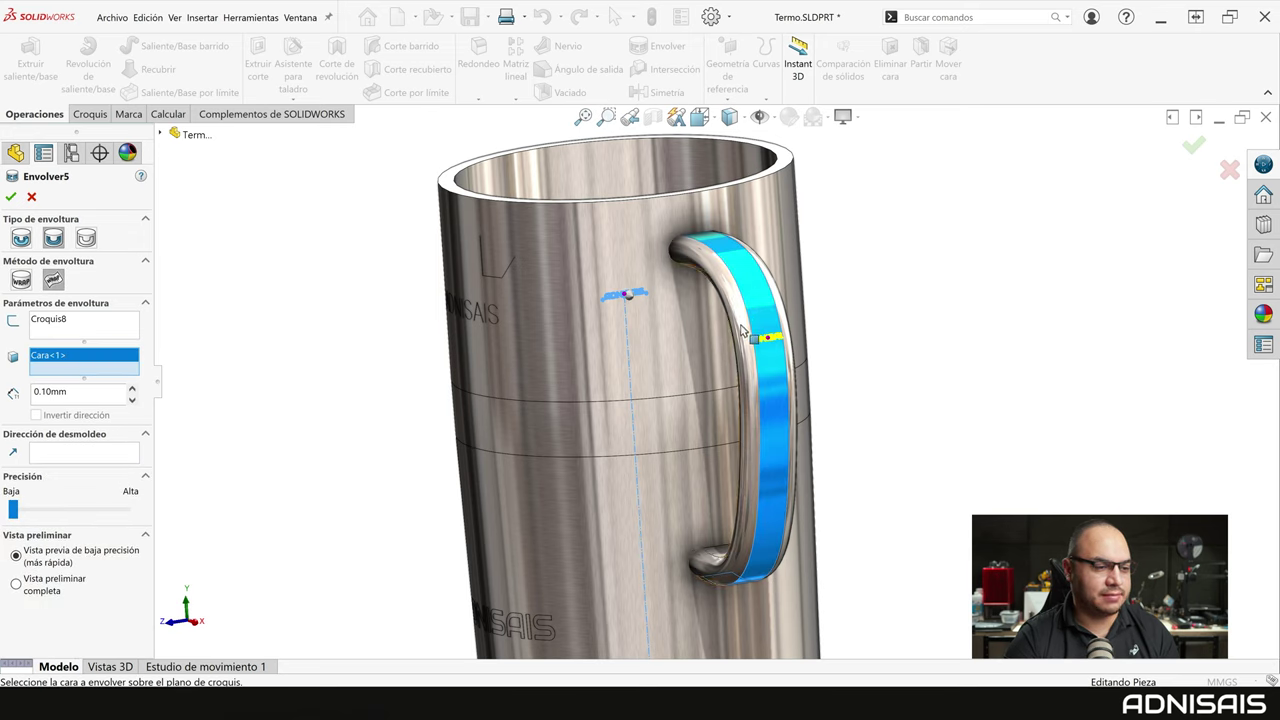
{"action": "left_click", "coordinate": [788, 338]}
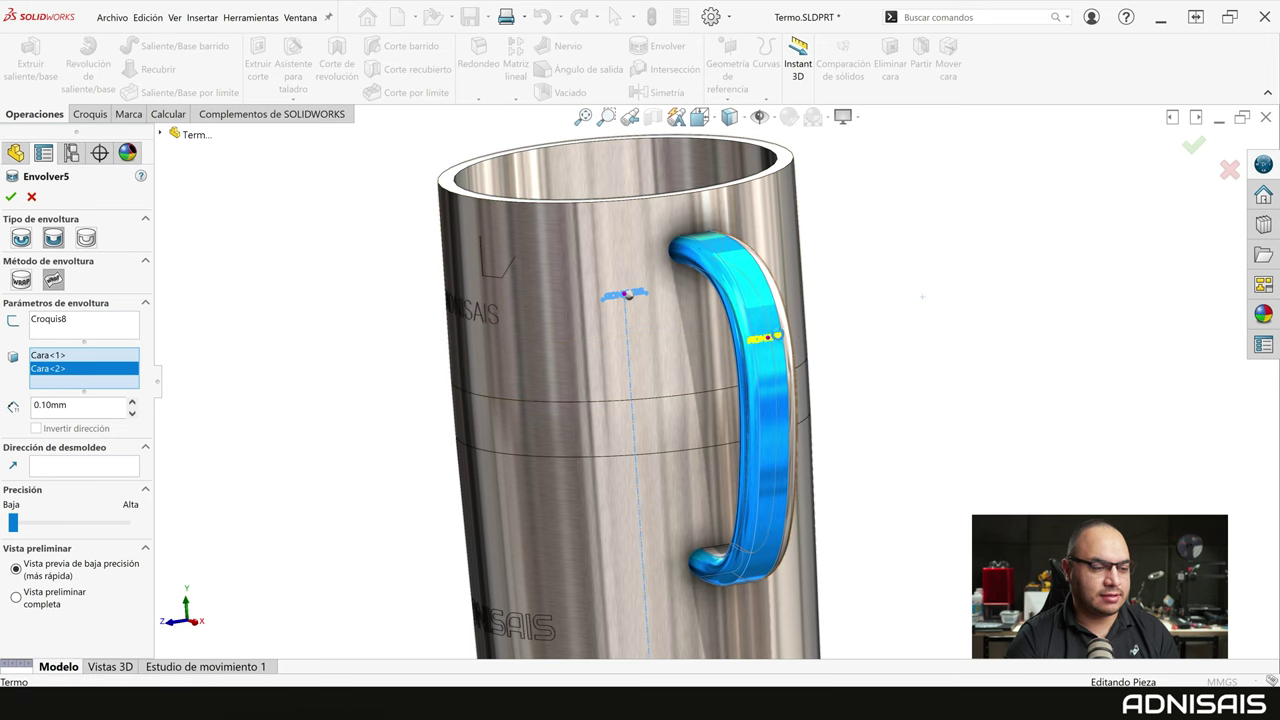
{"action": "left_click", "coordinate": [762, 341]}
{"action": "scroll", "coordinate": [760, 340], "scroll_direction": "down", "scroll_amount": 3}
{"action": "scroll", "coordinate": [765, 320], "scroll_direction": "down", "scroll_amount": 2}
{"action": "scroll", "coordinate": [768, 316], "scroll_direction": "down", "scroll_amount": 2}
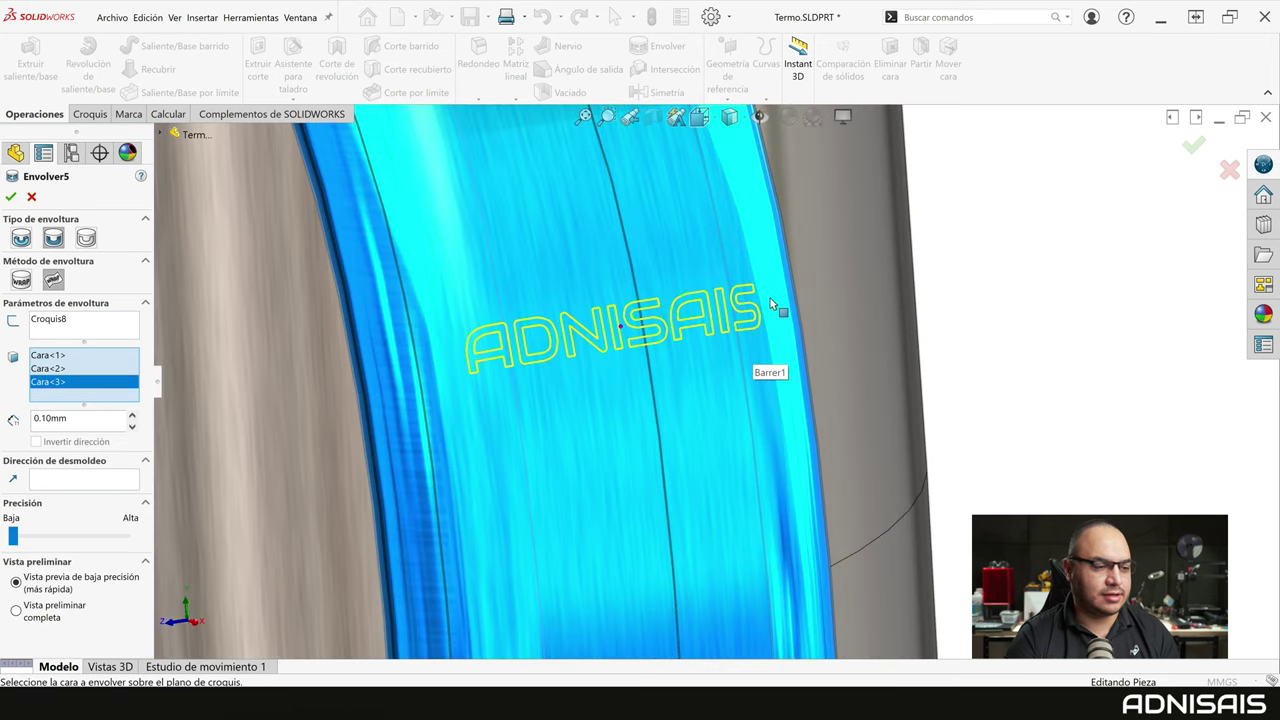
{"action": "left_click", "coordinate": [784, 348]}
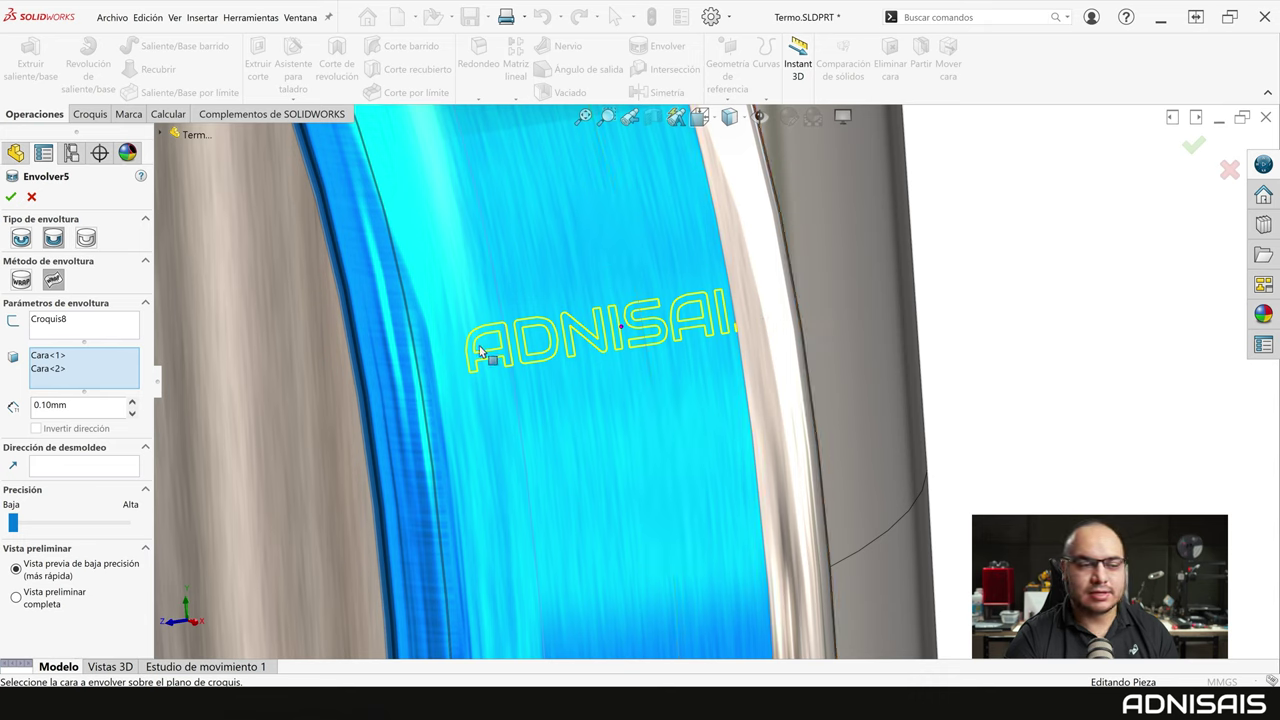
{"action": "left_click", "coordinate": [757, 318]}
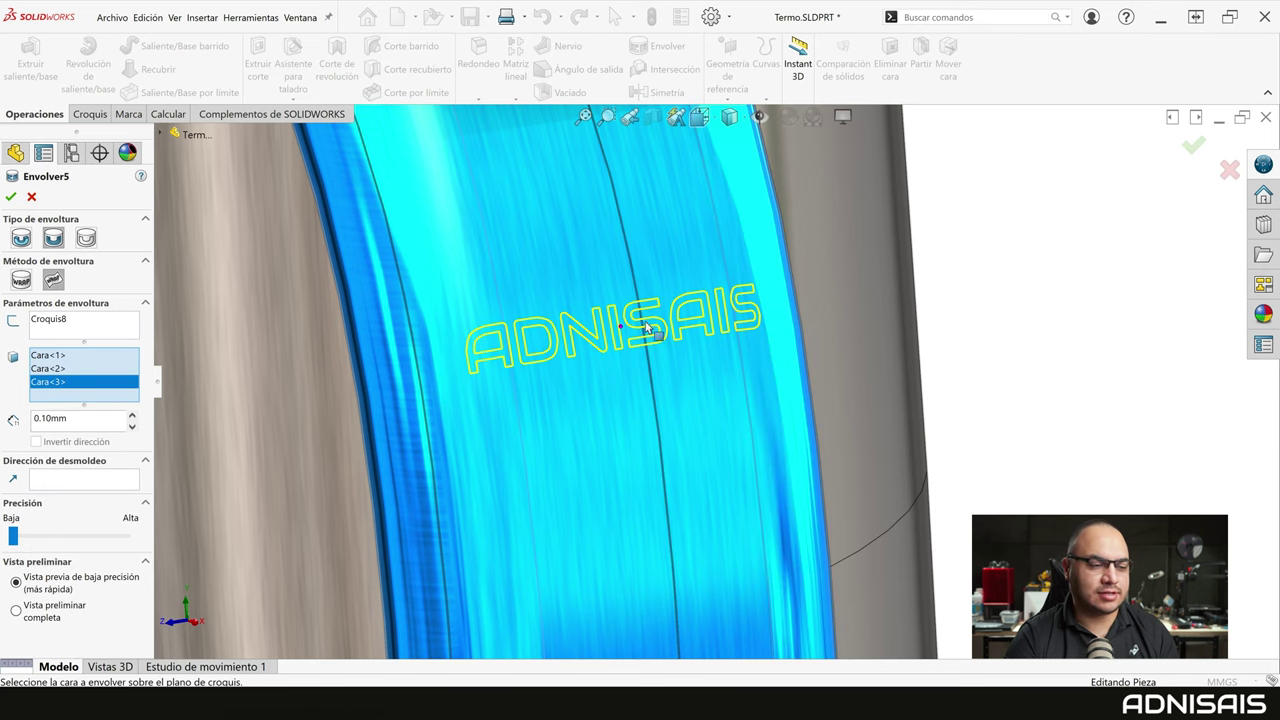
Check the ADNISAIS lettering preview on the handle from several angles, ending in Front and Right views
{"action": "mouse_move", "coordinate": [699, 400]}
{"action": "middle_mouse_down"}
{"action": "mouse_move", "coordinate": [657, 377]}
{"action": "mouse_move", "coordinate": [680, 366]}
{"action": "mouse_move", "coordinate": [665, 318]}
{"action": "middle_mouse_up"}
{"action": "scroll", "coordinate": [665, 318], "scroll_direction": "up", "scroll_amount": 3}
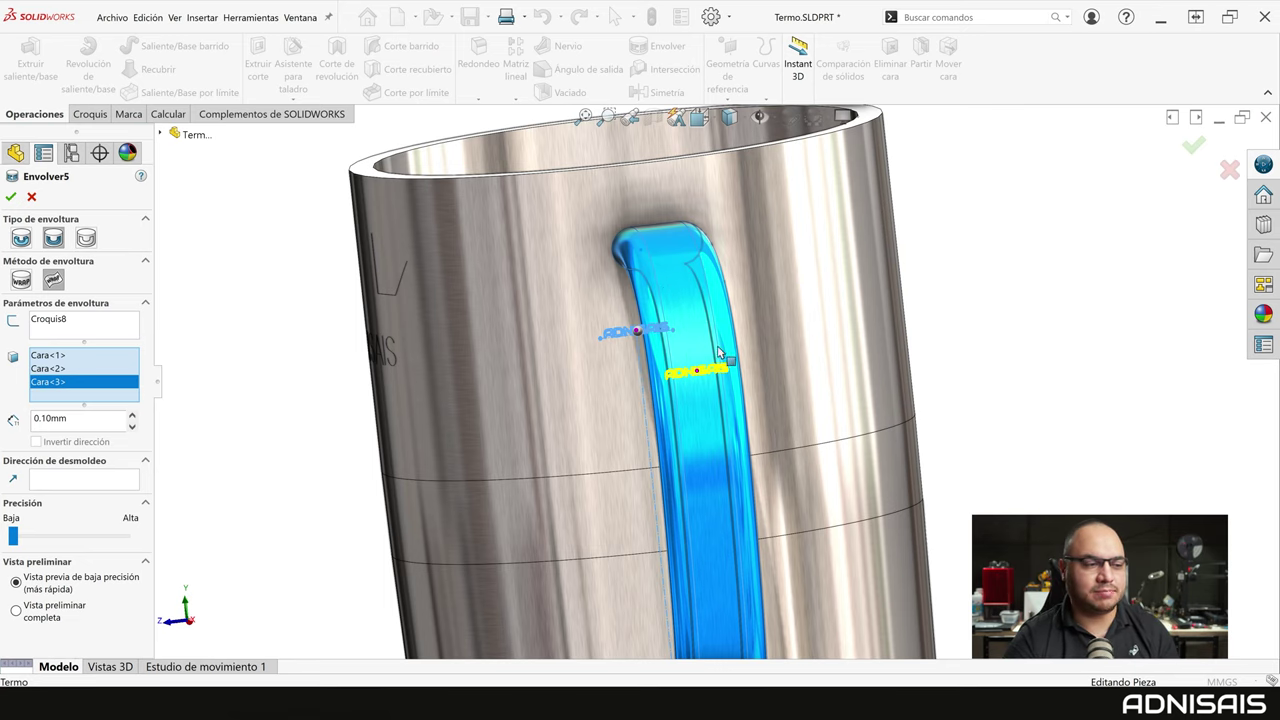
{"action": "mouse_move", "coordinate": [712, 337]}
{"action": "middle_mouse_down"}
{"action": "mouse_move", "coordinate": [720, 362]}
{"action": "mouse_move", "coordinate": [720, 309]}
{"action": "mouse_move", "coordinate": [763, 307]}
{"action": "mouse_move", "coordinate": [740, 434]}
{"action": "middle_mouse_up"}
{"action": "scroll", "coordinate": [711, 402], "scroll_direction": "down", "scroll_amount": 4}
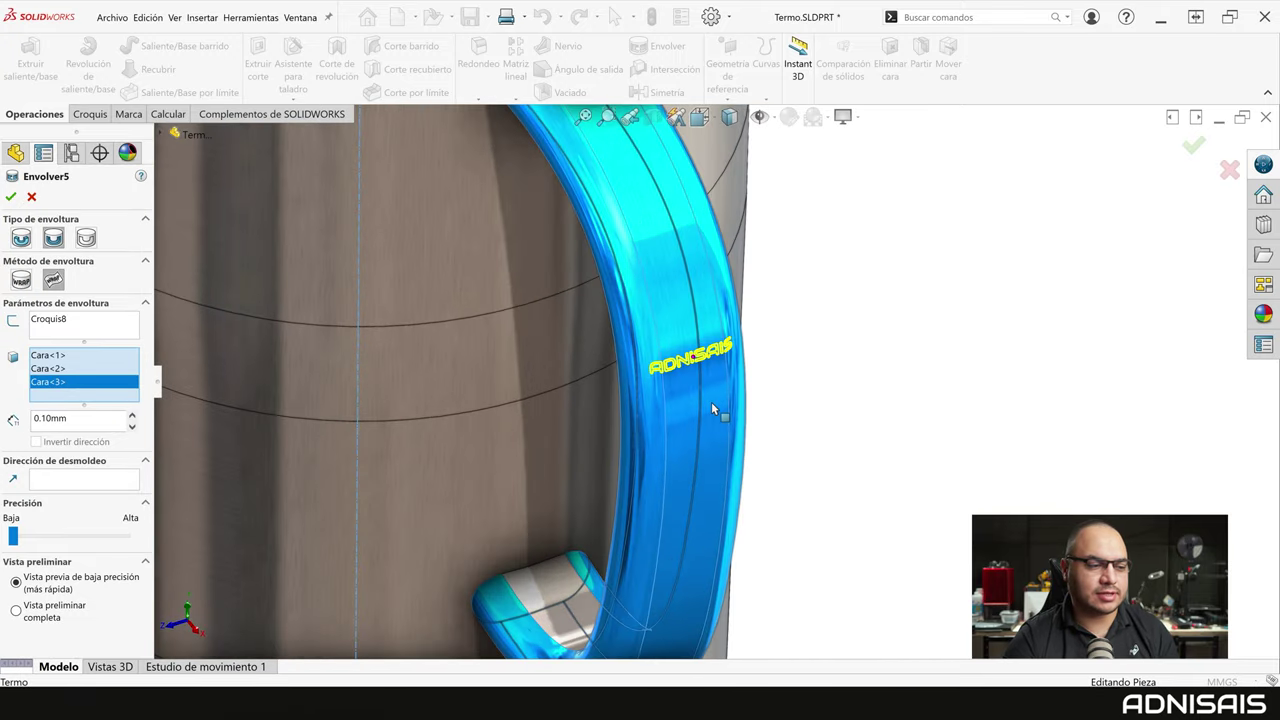
{"action": "scroll", "coordinate": [641, 348], "scroll_direction": "down", "scroll_amount": 2}
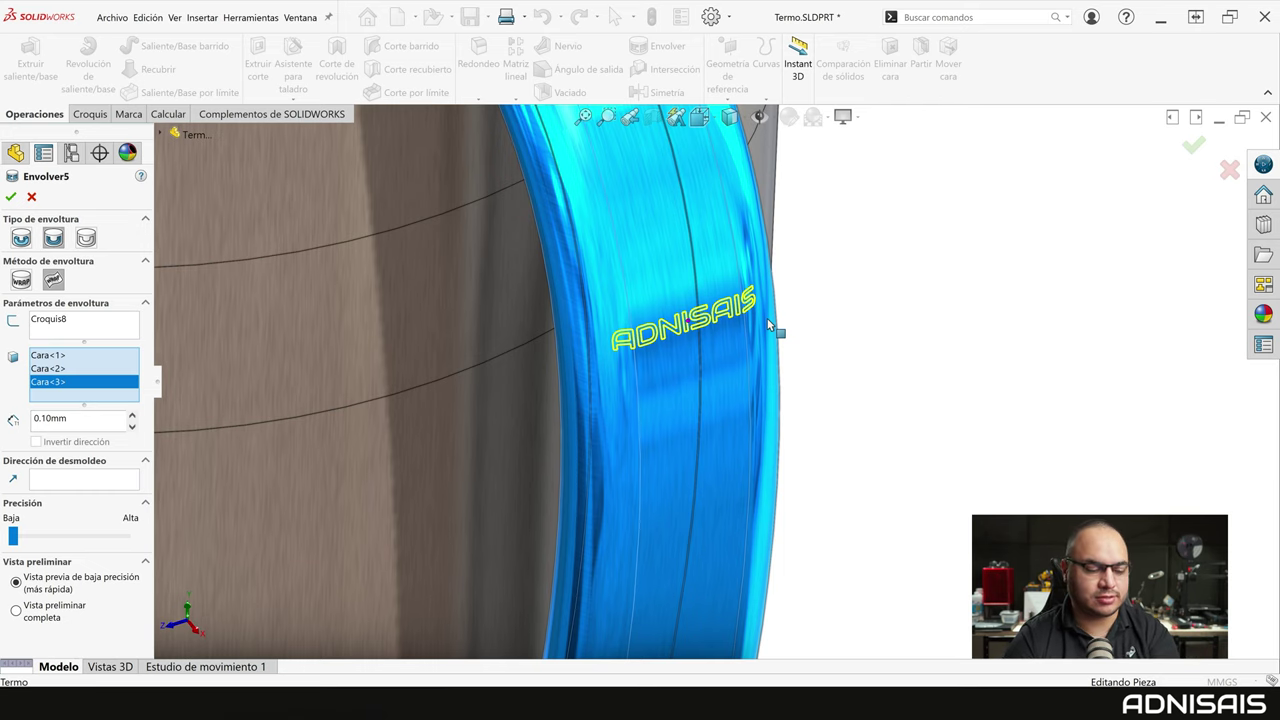
{"action": "key", "text": "ctrl+1"}
{"action": "key", "text": "ctrl+4"}
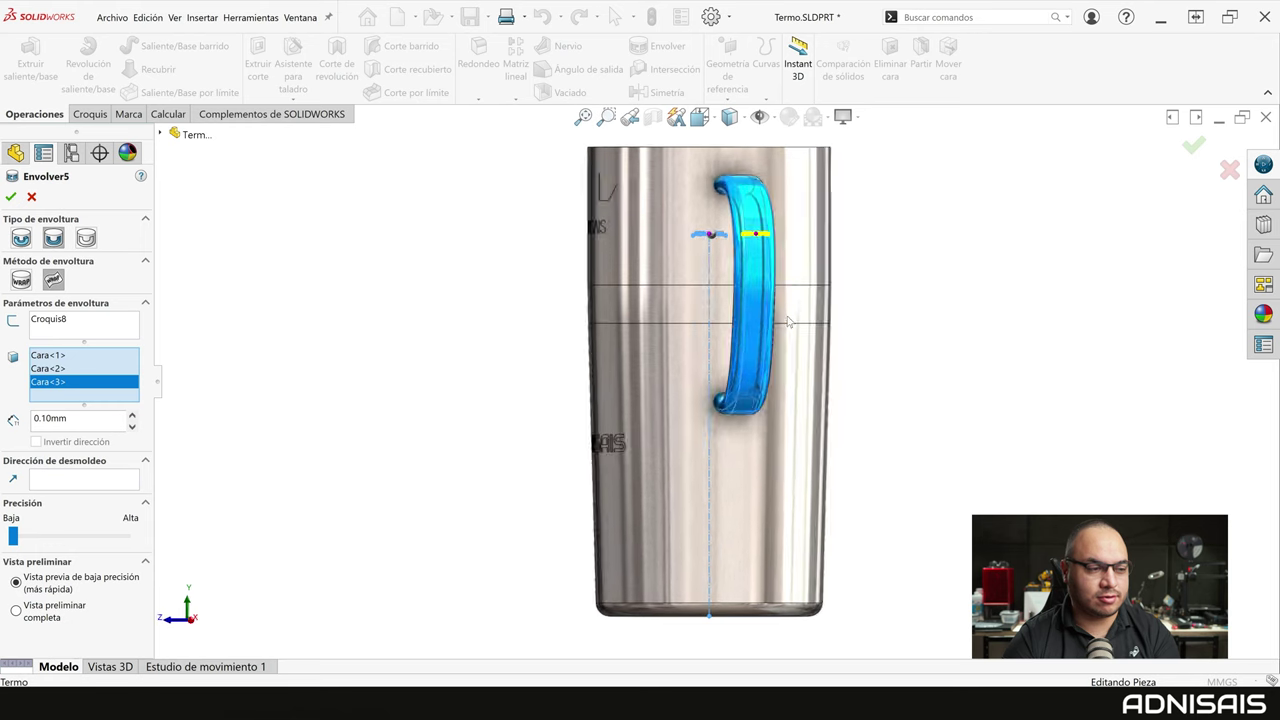
{"action": "scroll", "coordinate": [680, 214], "scroll_direction": "down", "scroll_amount": 3}
{"action": "scroll", "coordinate": [650, 205], "scroll_direction": "down", "scroll_amount": 3}
{"action": "scroll", "coordinate": [621, 195], "scroll_direction": "down", "scroll_amount": 1}
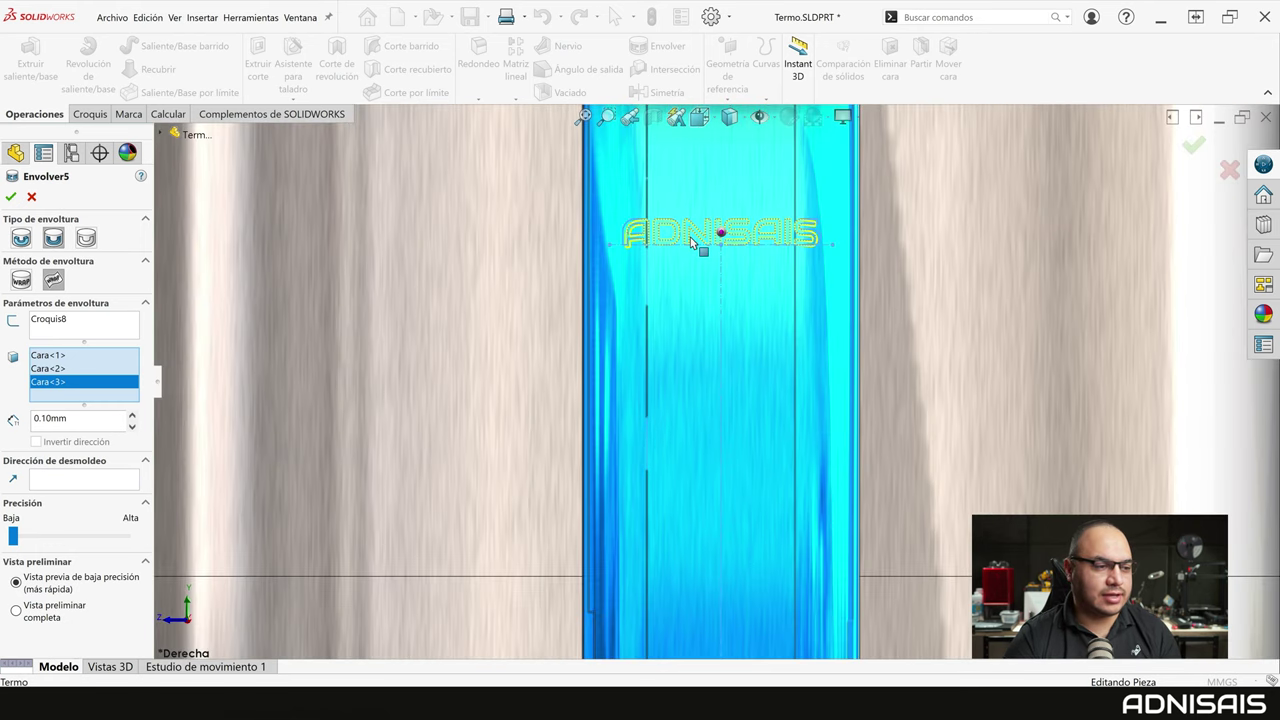
{"action": "scroll", "coordinate": [690, 240], "scroll_direction": "down", "scroll_amount": 2}
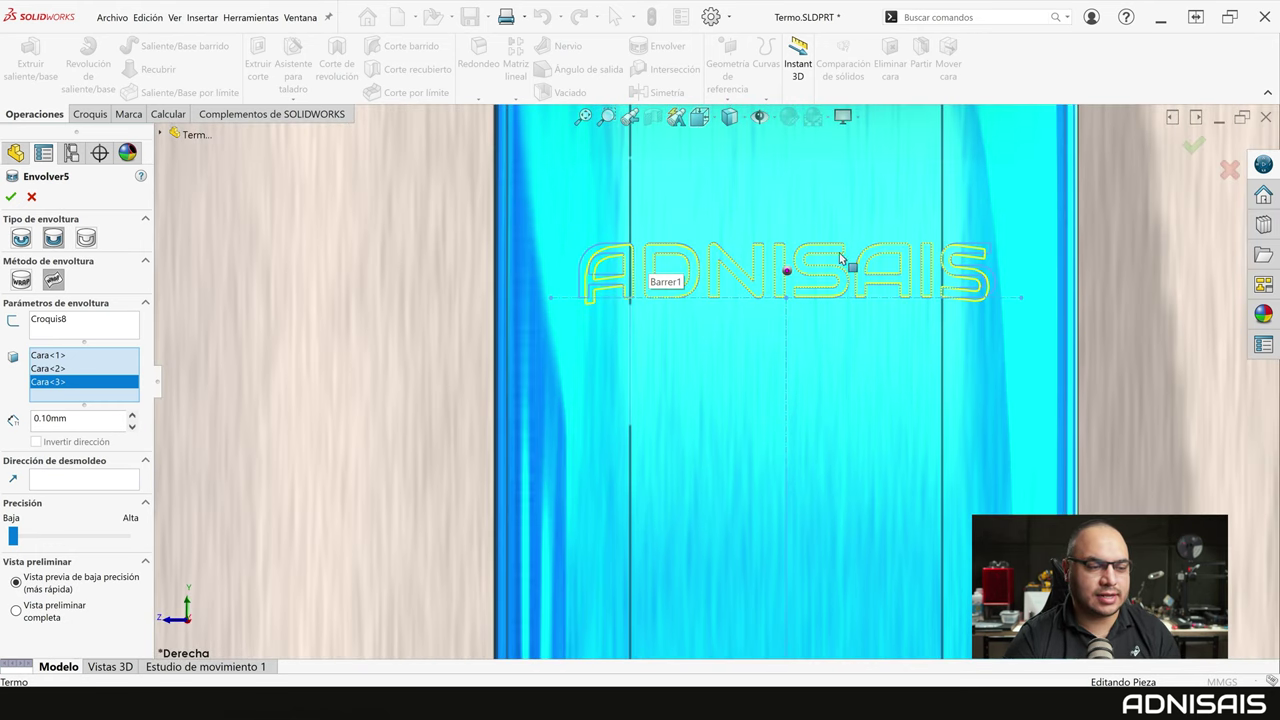
{"action": "scroll", "coordinate": [580, 270], "scroll_direction": "down", "scroll_amount": 1}
{"action": "scroll", "coordinate": [580, 270], "scroll_direction": "down", "scroll_amount": 1}
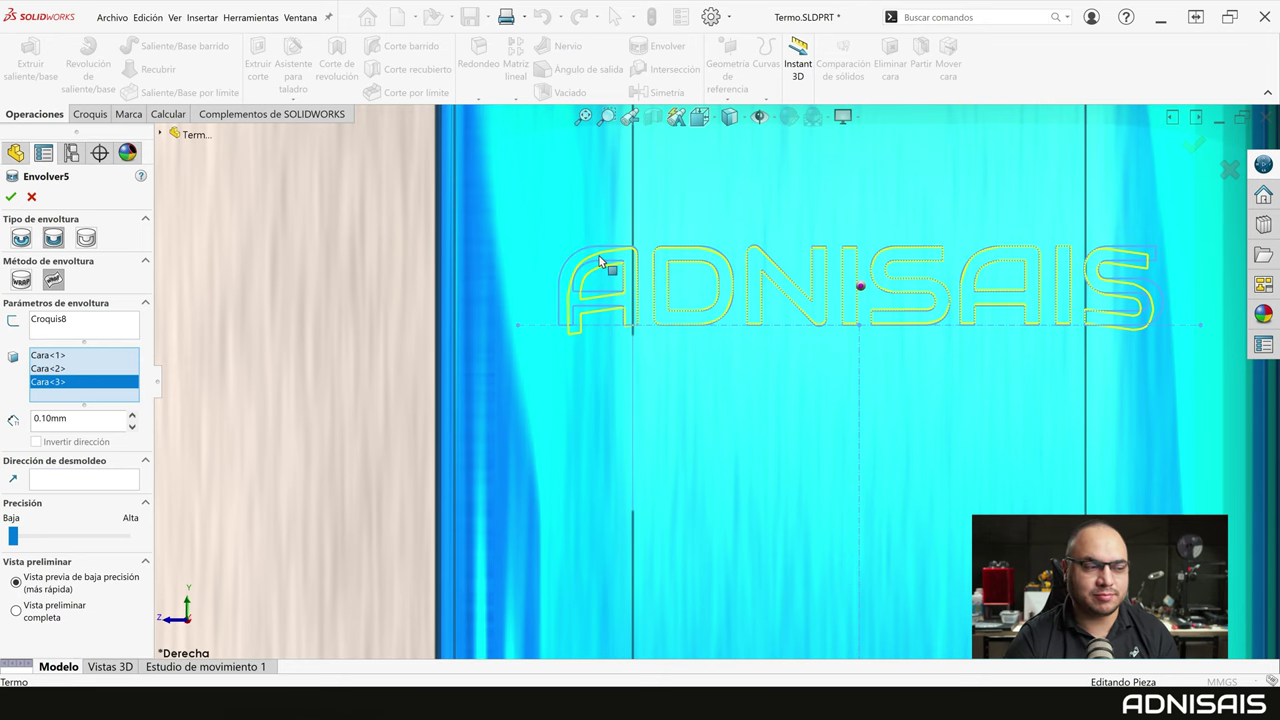
{"action": "scroll", "coordinate": [622, 260], "scroll_direction": "down", "scroll_amount": 1}
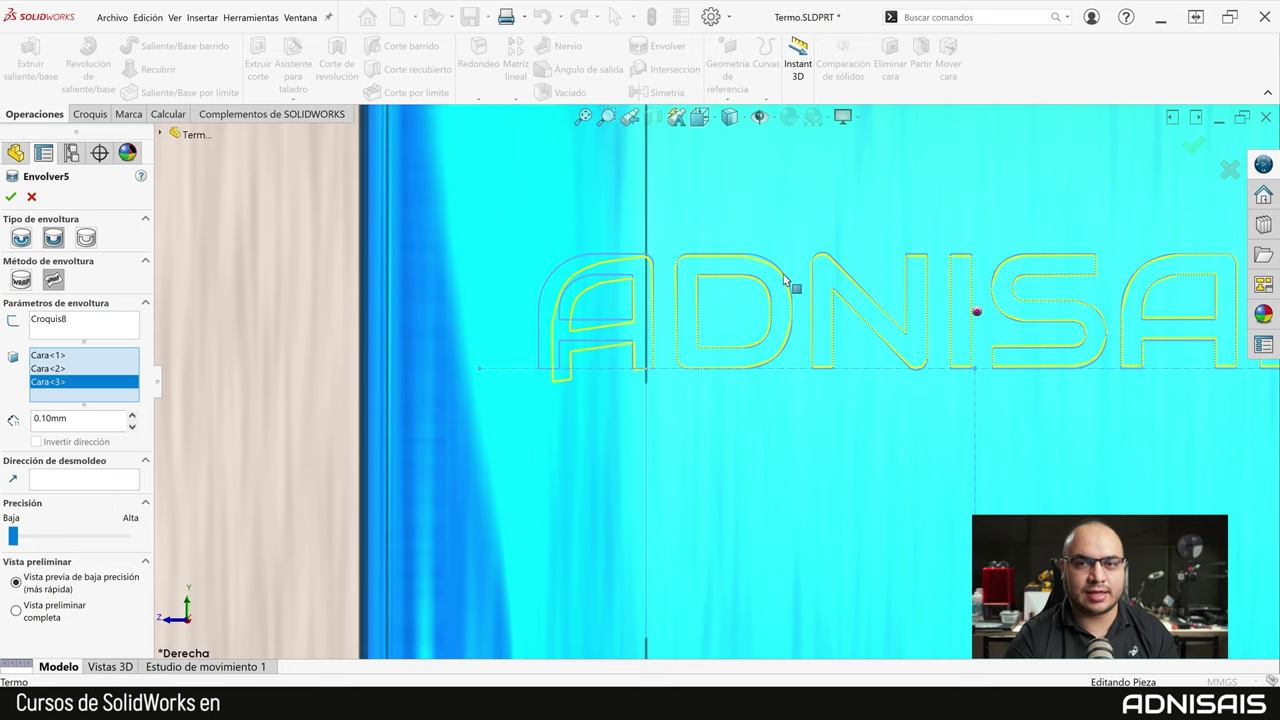
{"action": "scroll", "coordinate": [785, 282], "scroll_direction": "up", "scroll_amount": 3}
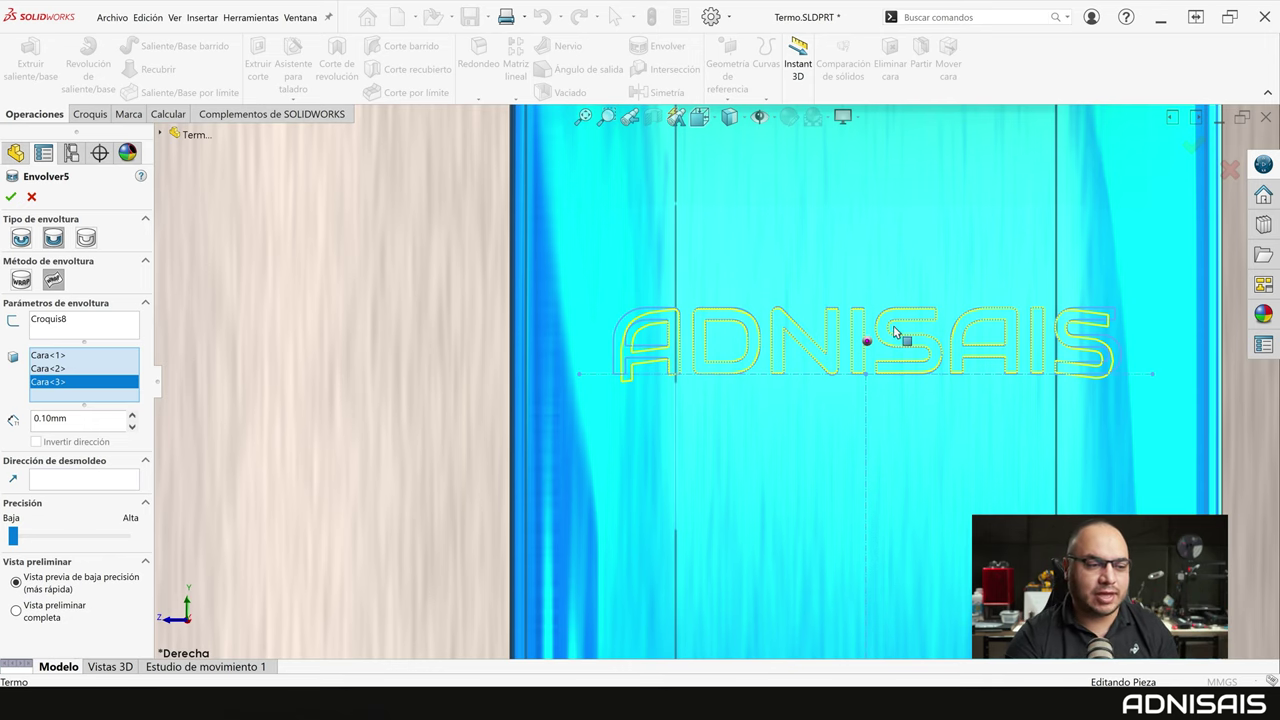
{"action": "middle_click_drag", "start_coordinate": [895, 332], "coordinate": [912, 388]}
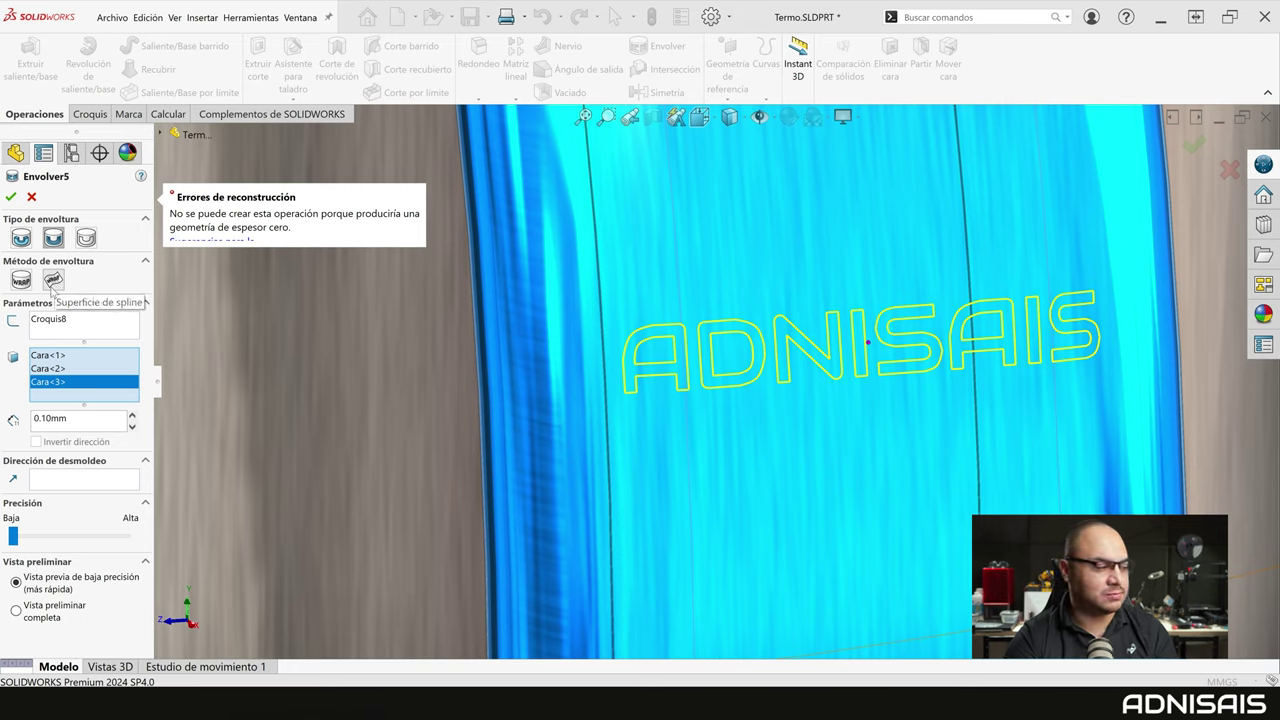
Choose the spline-surface wrap method and dismiss Envolver5's zero-thickness rebuild error
{"action": "left_click", "coordinate": [52, 282]}
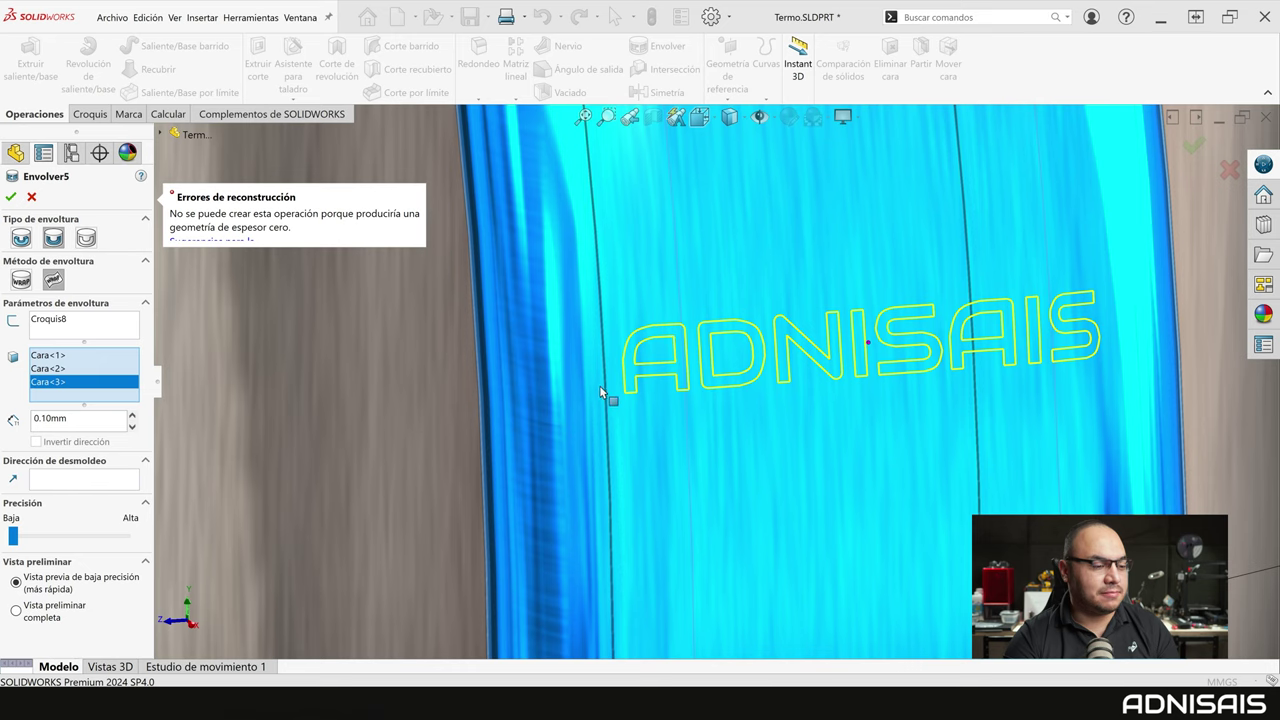
{"action": "left_click", "coordinate": [14, 537]}
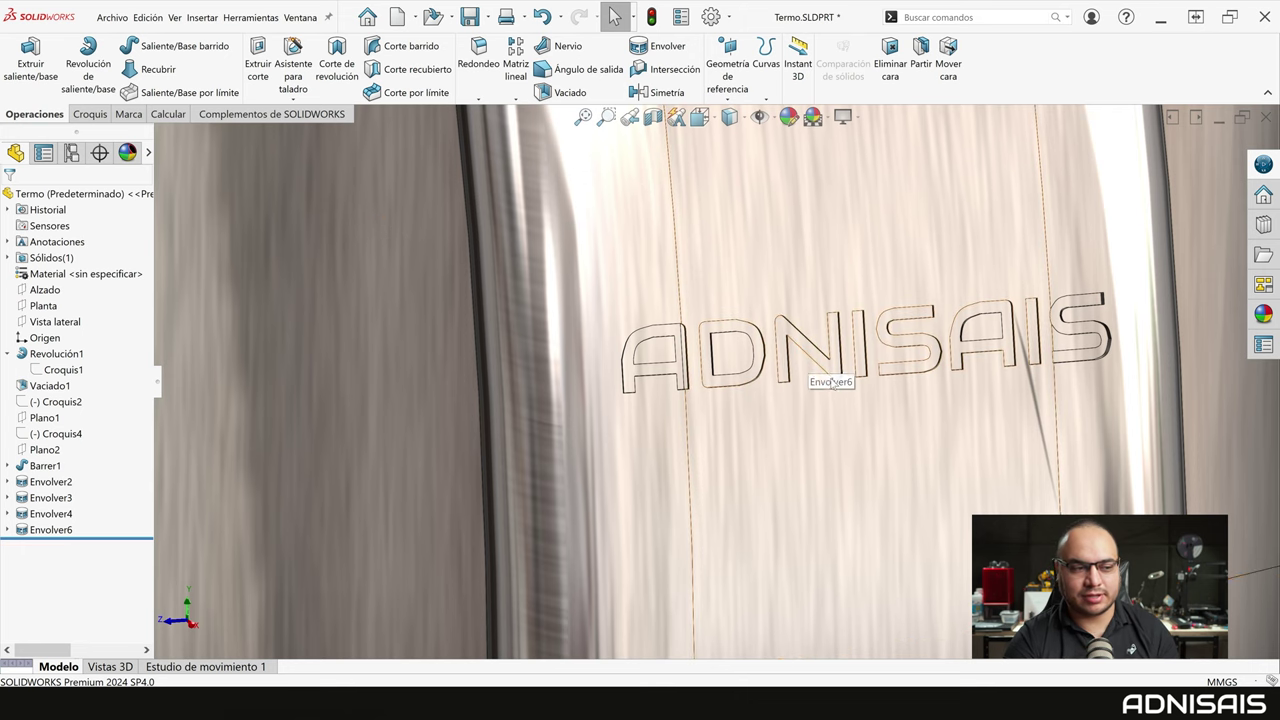
Orbit and zoom around the mug to inspect the wrapped ADNISAIS lettering
{"action": "middle_click_drag", "start_coordinate": [929, 382], "coordinate": [929, 404]}
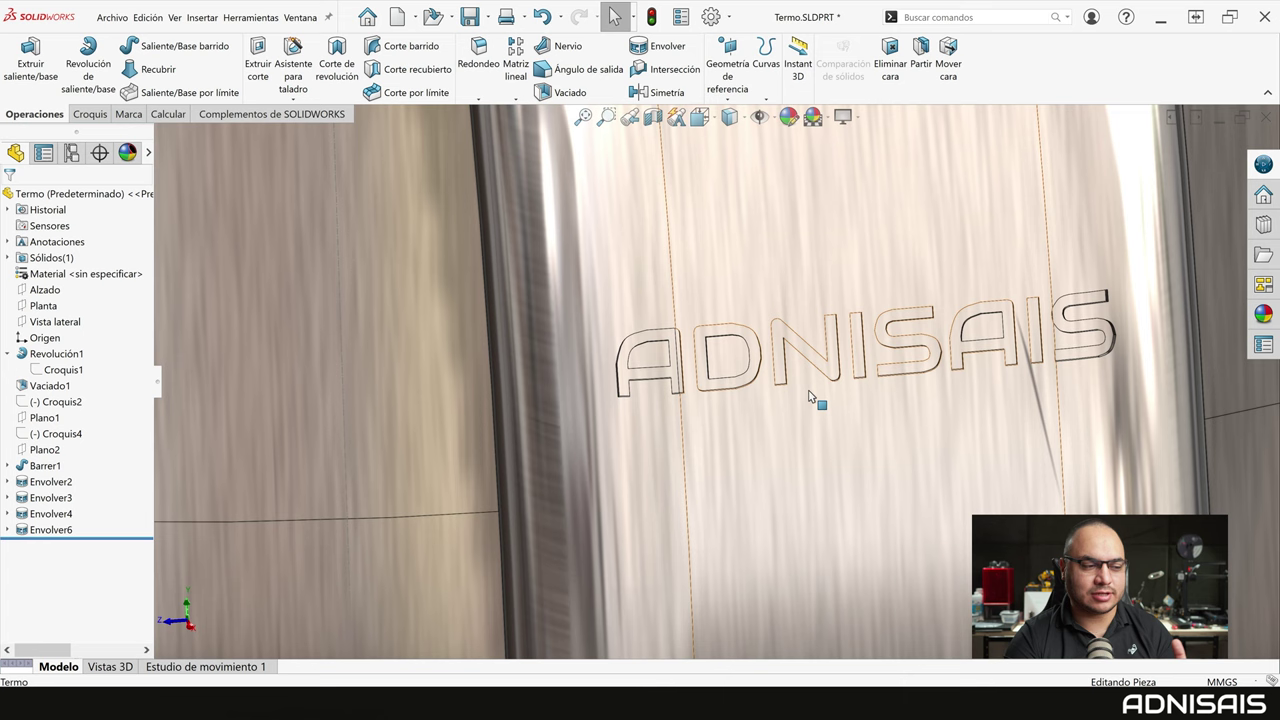
{"action": "scroll", "coordinate": [845, 381], "scroll_direction": "up", "scroll_amount": 3}
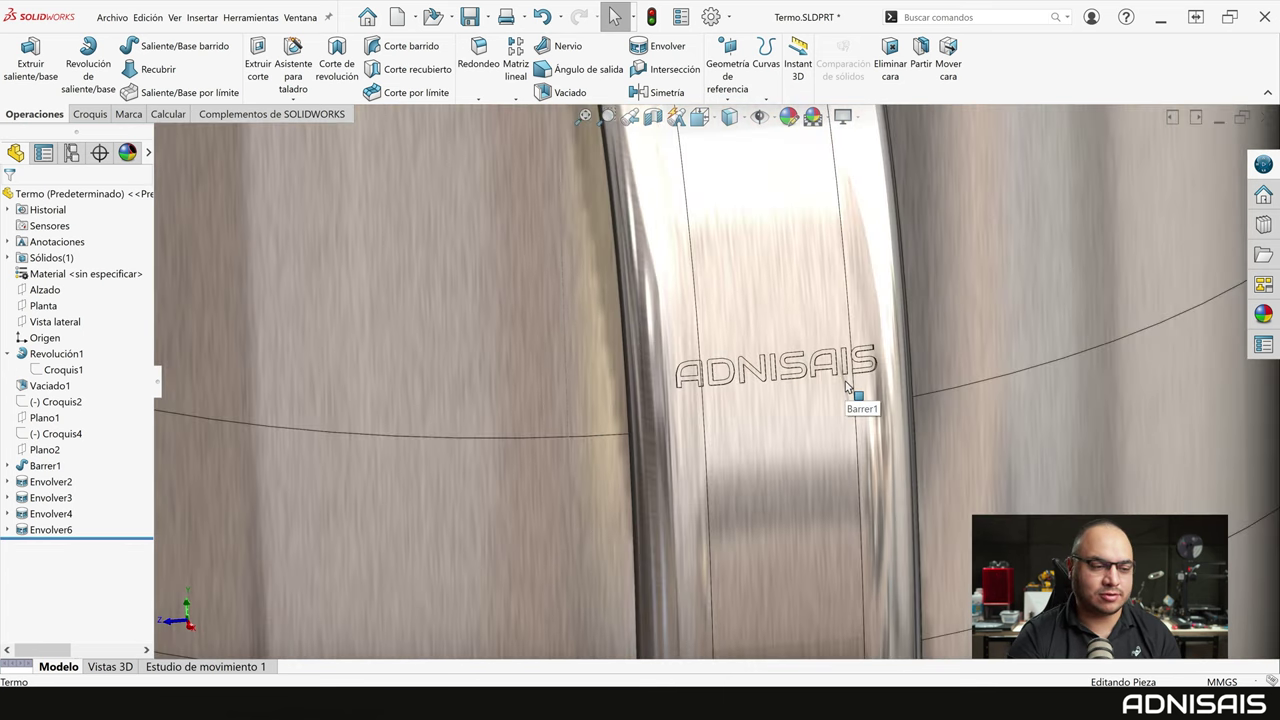
{"action": "middle_click_drag", "start_coordinate": [857, 400], "coordinate": [788, 371]}
{"action": "scroll", "coordinate": [788, 371], "scroll_direction": "down", "scroll_amount": 3}
{"action": "scroll", "coordinate": [714, 373], "scroll_direction": "down", "scroll_amount": 2}
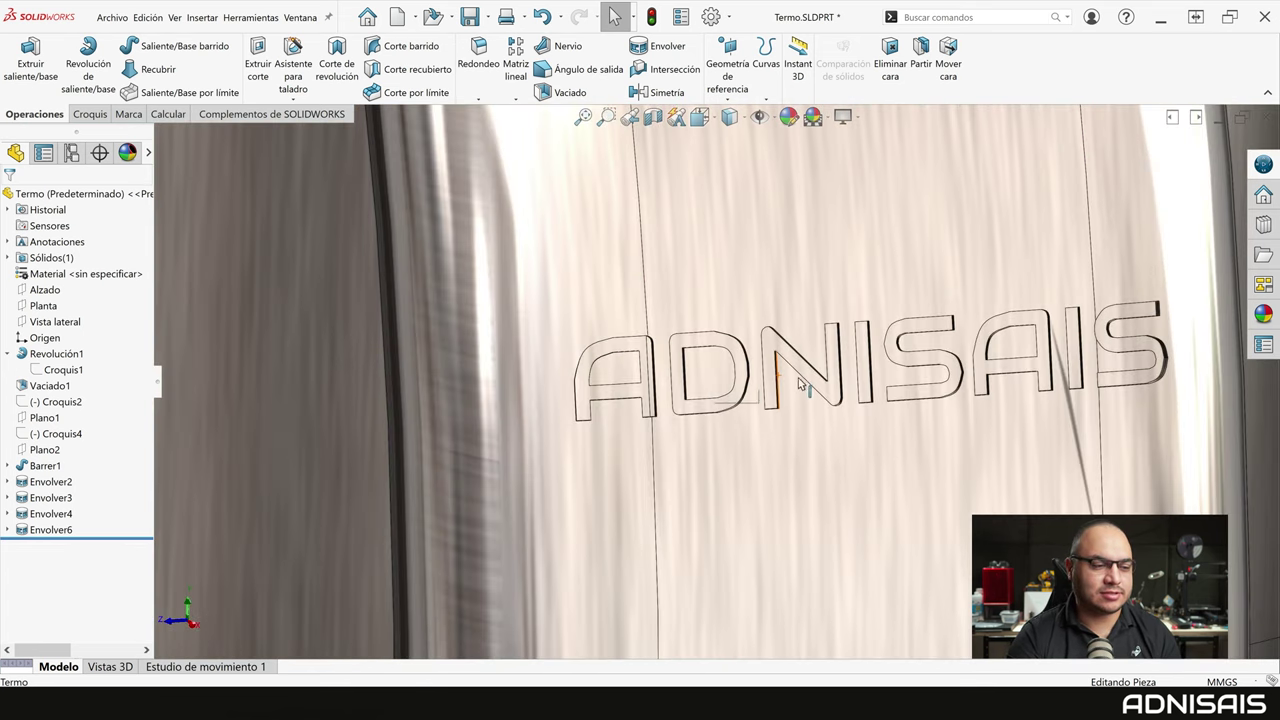
{"action": "scroll", "coordinate": [790, 372], "scroll_direction": "down", "scroll_amount": 1}
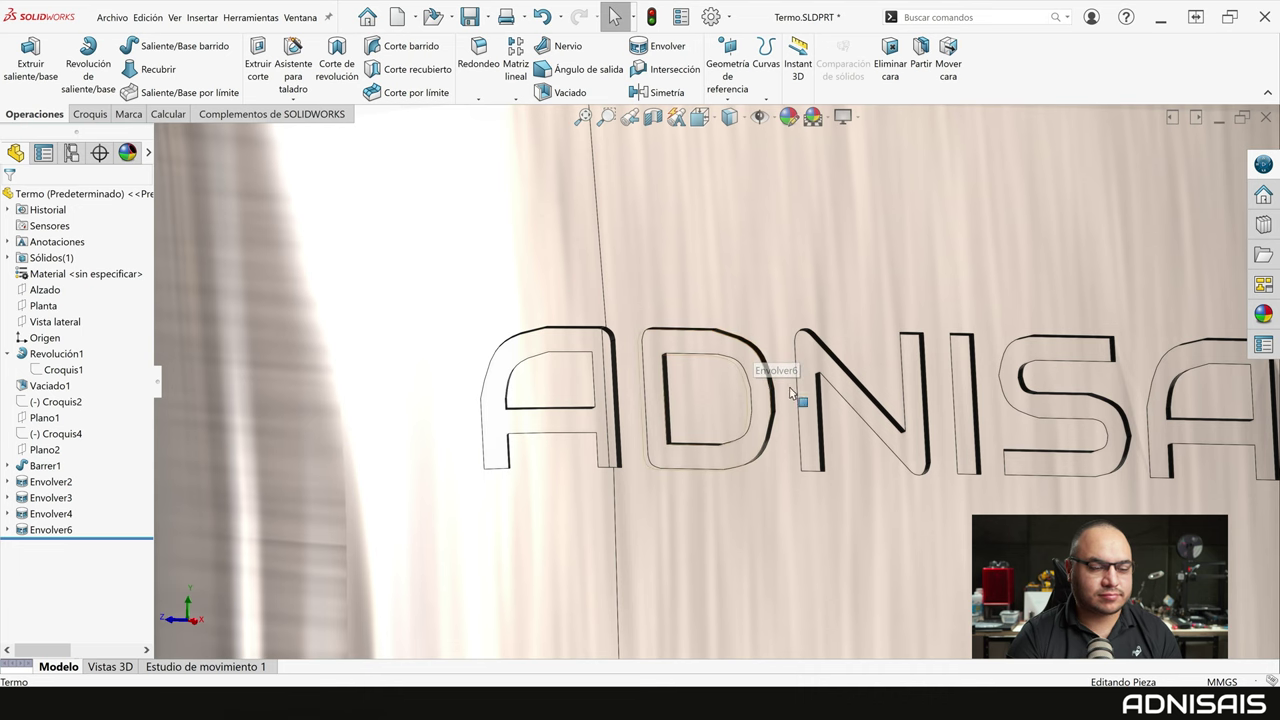
{"action": "scroll", "coordinate": [800, 400], "scroll_direction": "up", "scroll_amount": 3}
{"action": "mouse_move", "coordinate": [943, 423]}
{"action": "middle_mouse_down"}
{"action": "mouse_move", "coordinate": [909, 400]}
{"action": "mouse_move", "coordinate": [969, 388]}
{"action": "middle_mouse_up"}
{"action": "scroll", "coordinate": [930, 370], "scroll_direction": "down", "scroll_amount": 2}
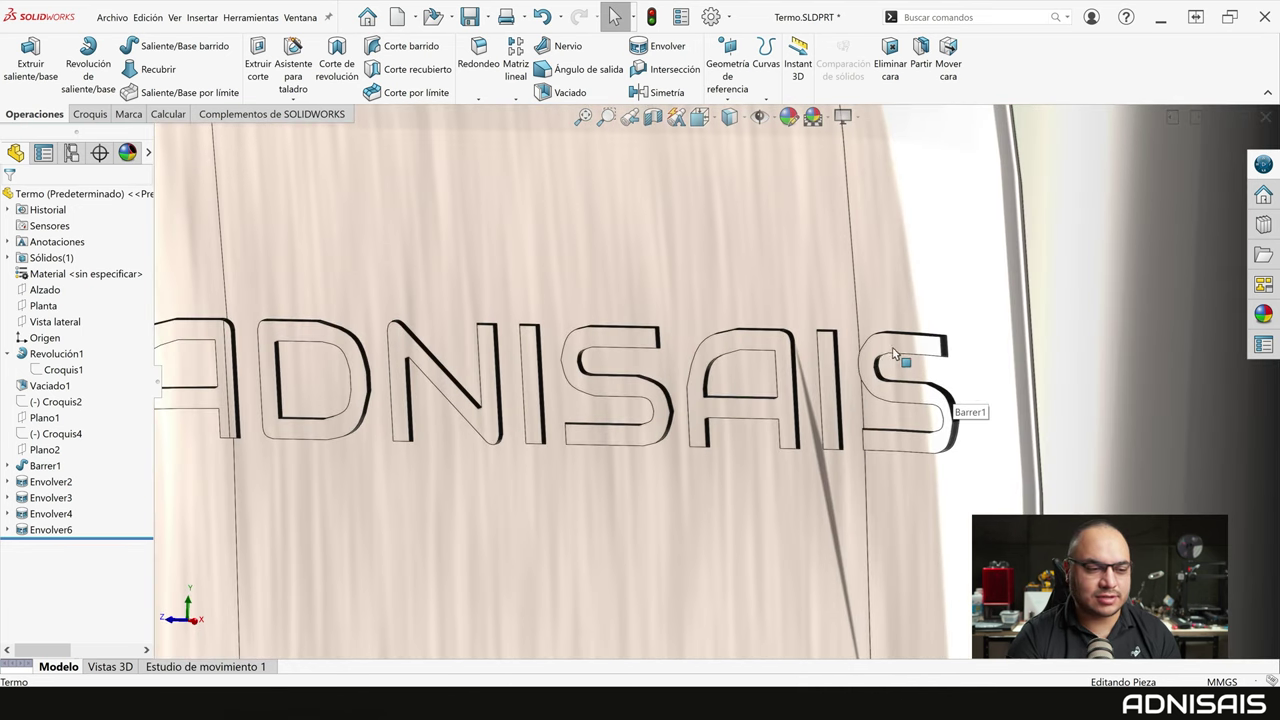
{"action": "scroll", "coordinate": [737, 357], "scroll_direction": "up", "scroll_amount": 2}
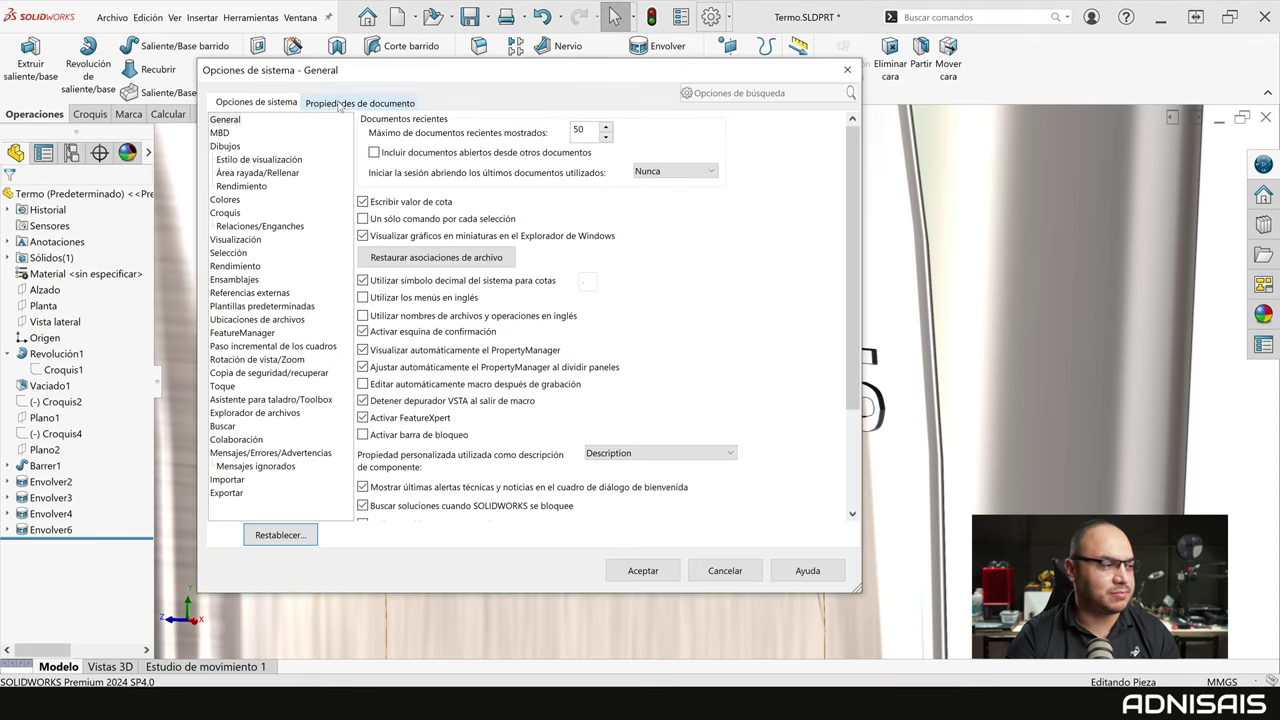
Raise the document's shaded image quality setting to near maximum and apply it
{"action": "left_click", "coordinate": [335, 103]}
{"action": "left_click", "coordinate": [268, 266]}
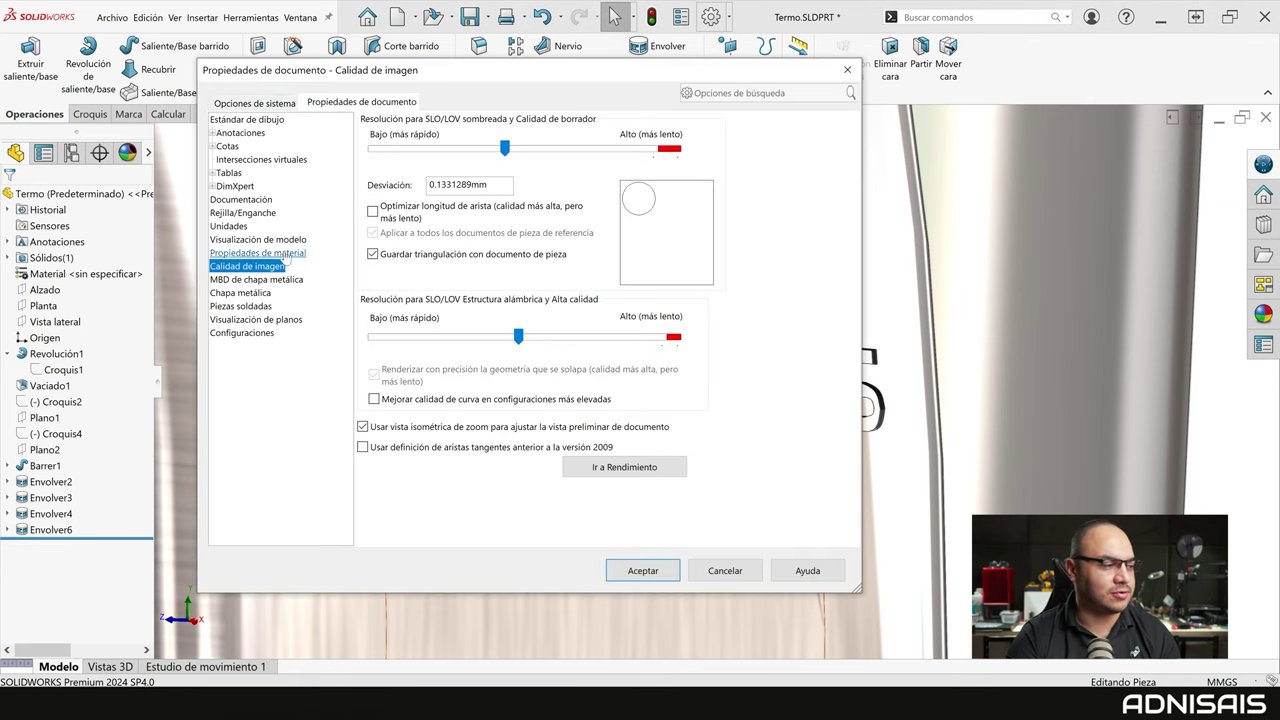
{"action": "left_click_drag", "start_coordinate": [504, 148], "coordinate": [666, 150]}
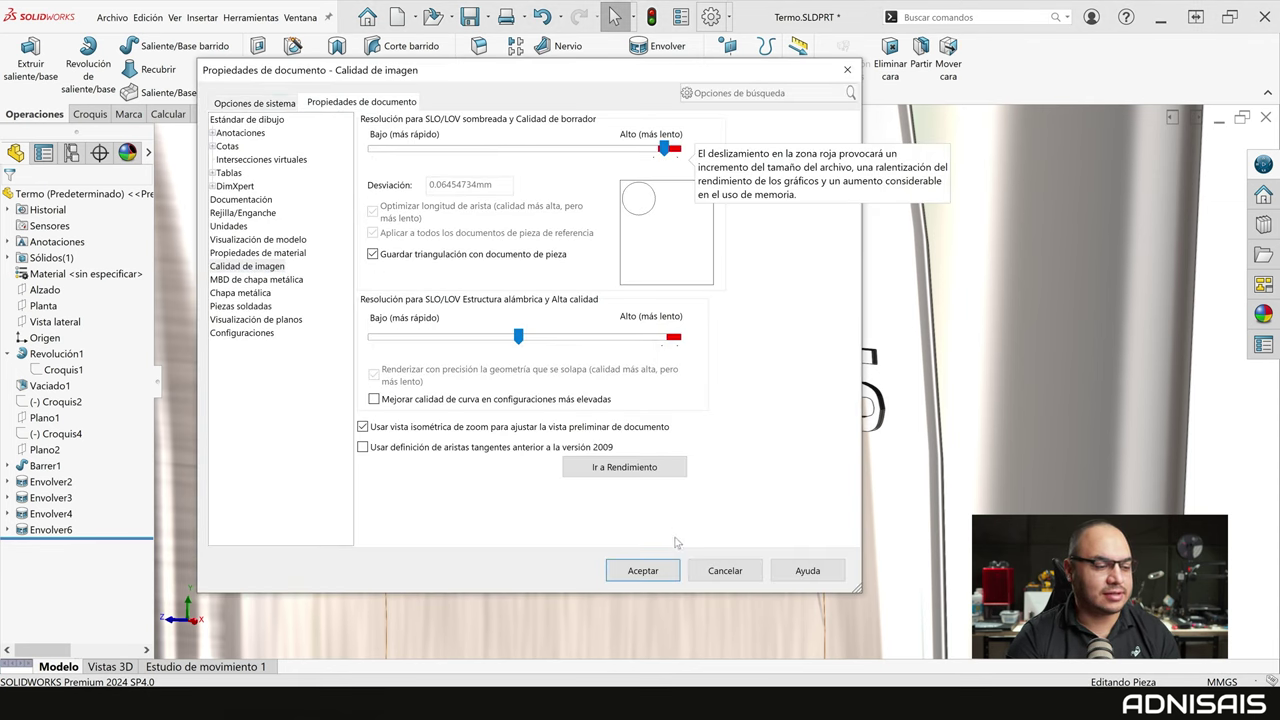
{"action": "left_click", "coordinate": [643, 570]}
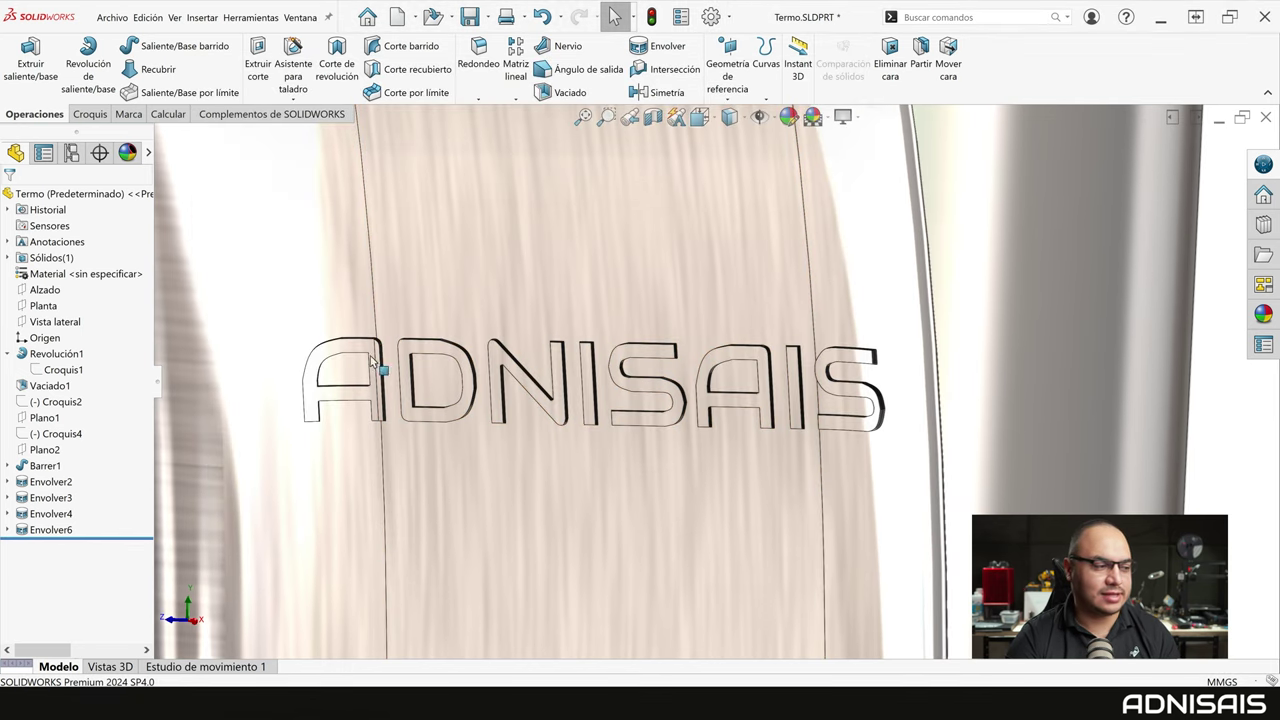
Rebuild the Envolver6 handle wrap with its Precision set to Alta
{"action": "middle_click_drag", "start_coordinate": [629, 351], "coordinate": [725, 379]}
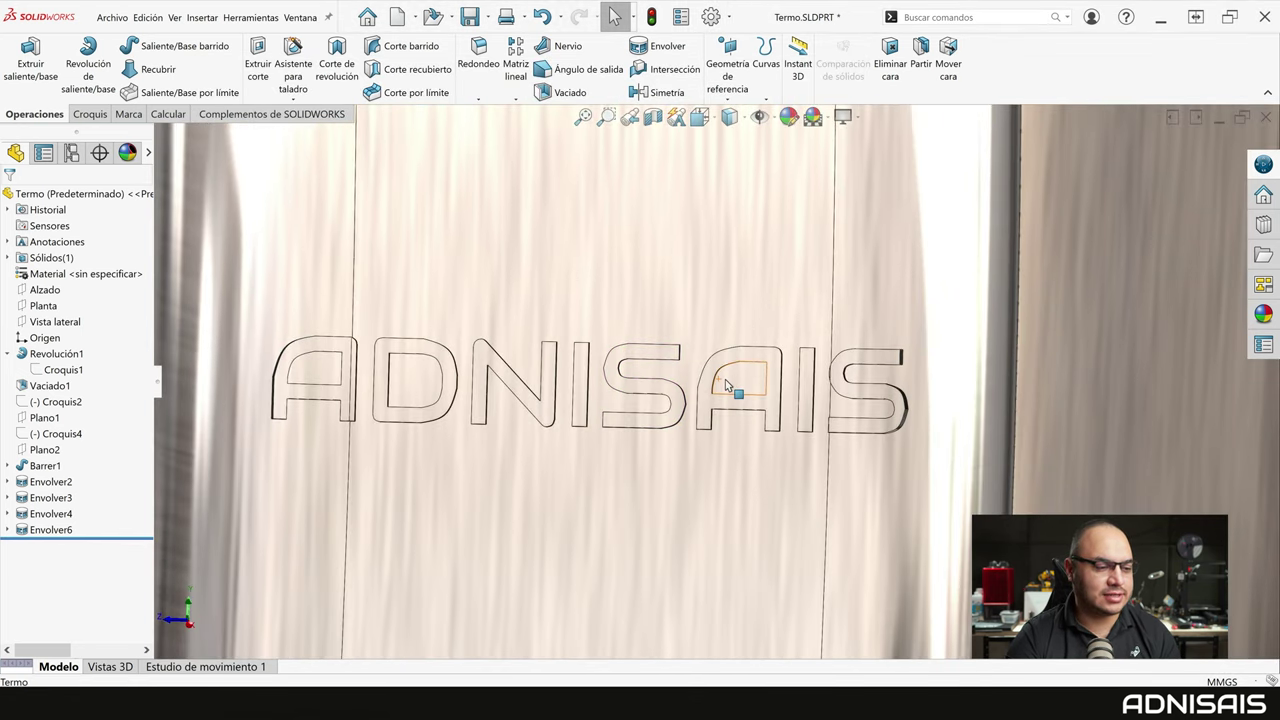
{"action": "middle_click_drag", "start_coordinate": [743, 354], "coordinate": [798, 377]}
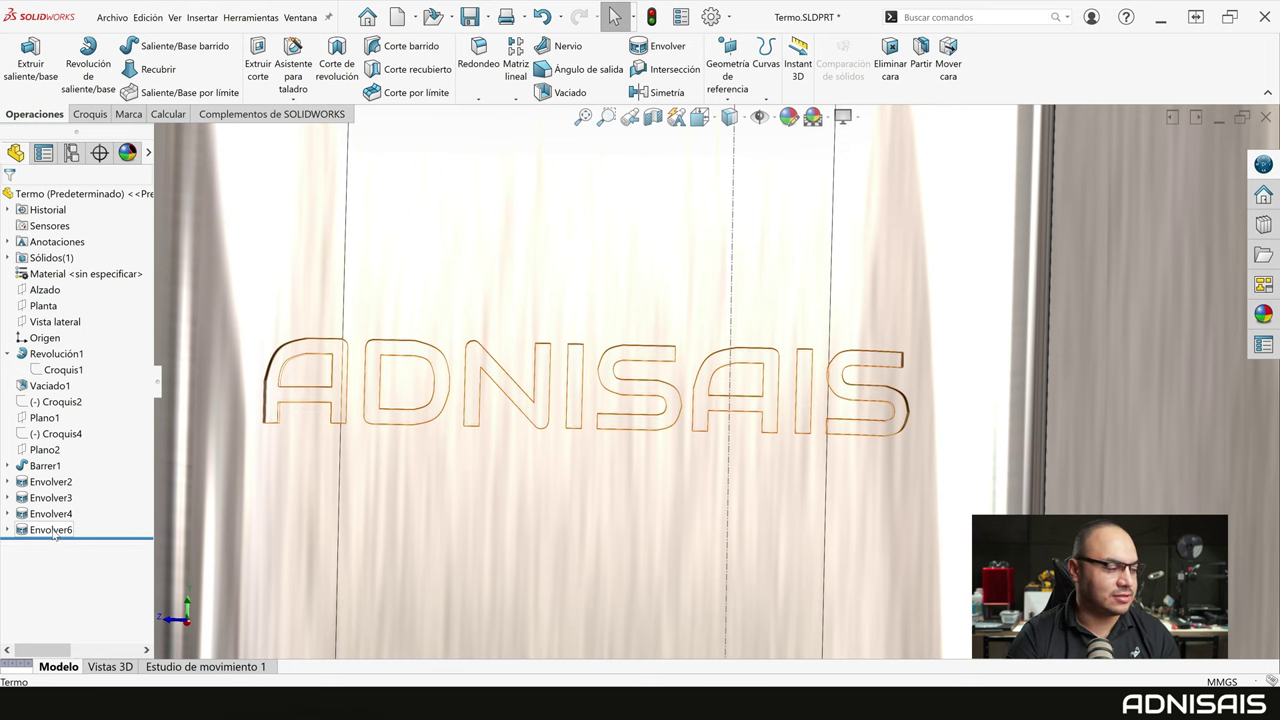
{"action": "left_click", "coordinate": [50, 530]}
{"action": "left_click", "coordinate": [62, 500]}
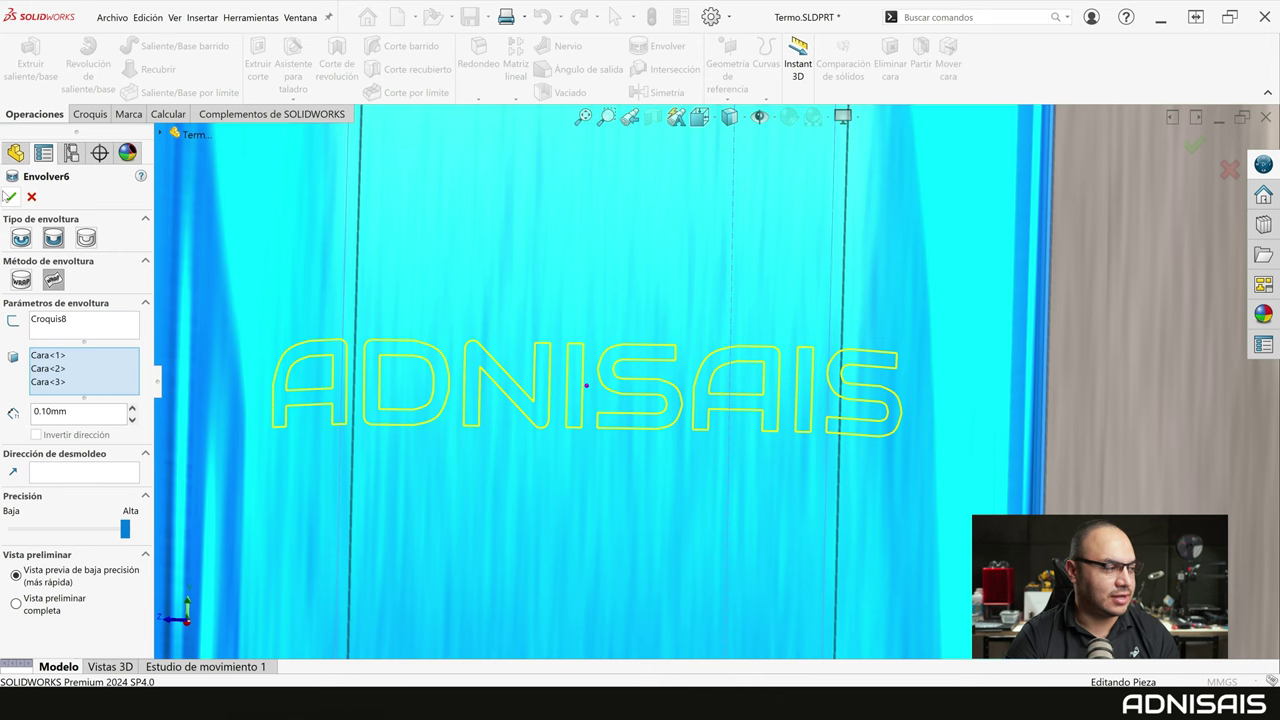
{"action": "left_click", "coordinate": [10, 196]}
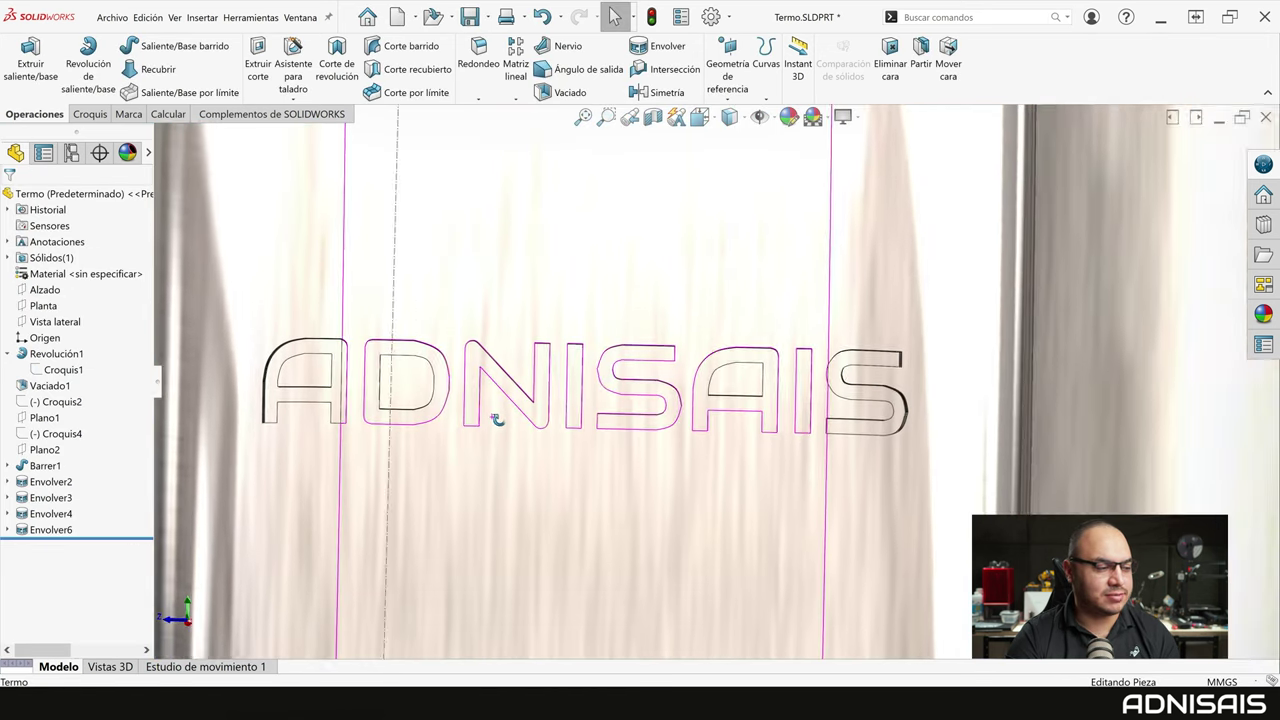
{"action": "middle_click_drag", "start_coordinate": [496, 419], "coordinate": [554, 434]}
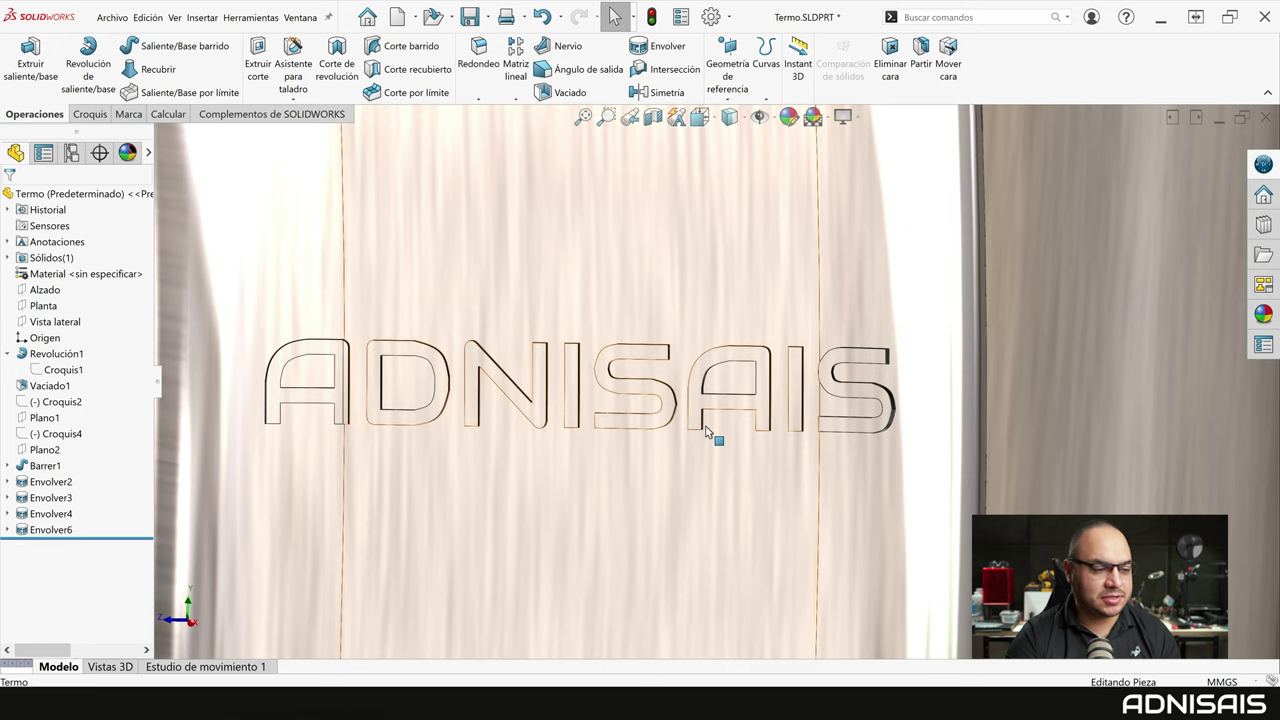
{"action": "mouse_move", "coordinate": [674, 420]}
{"action": "middle_mouse_down"}
{"action": "mouse_move", "coordinate": [677, 408]}
{"action": "mouse_move", "coordinate": [680, 428]}
{"action": "mouse_move", "coordinate": [870, 410]}
{"action": "middle_mouse_up"}
{"action": "scroll", "coordinate": [870, 410], "scroll_direction": "down", "scroll_amount": 3}
{"action": "scroll", "coordinate": [830, 380], "scroll_direction": "down", "scroll_amount": 3}
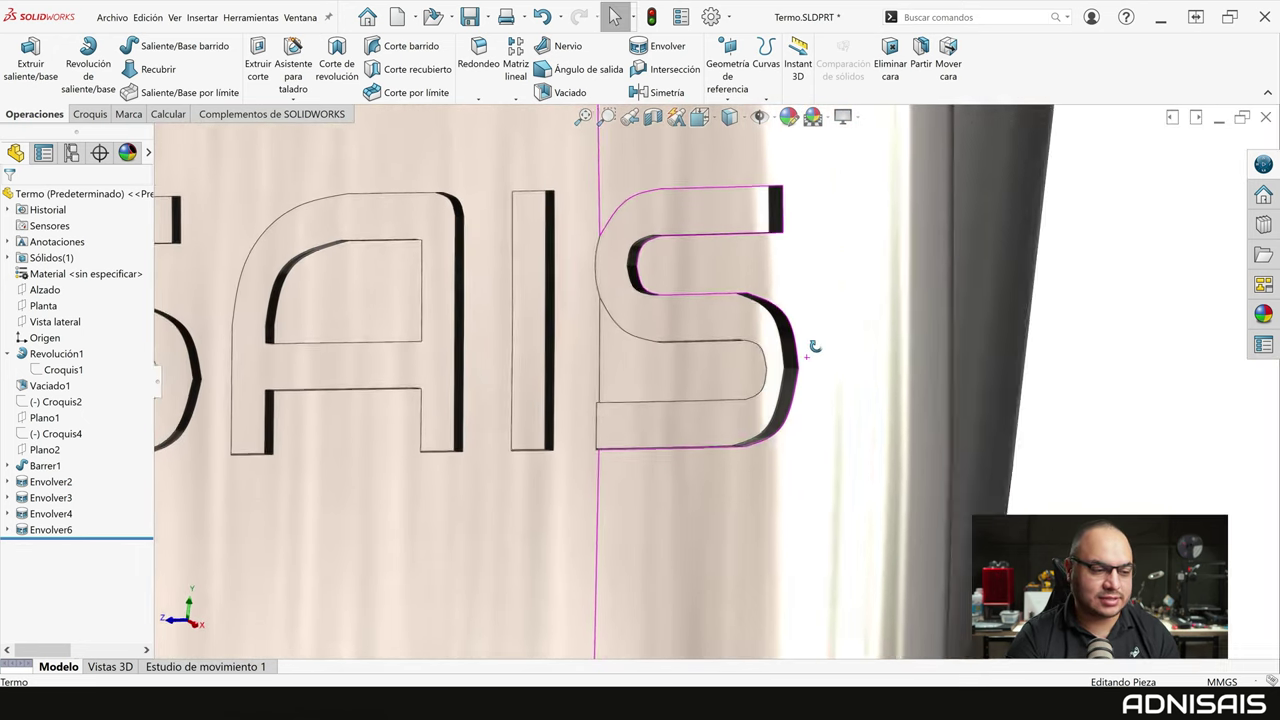
{"action": "scroll", "coordinate": [805, 365], "scroll_direction": "down", "scroll_amount": 1}
{"action": "scroll", "coordinate": [790, 380], "scroll_direction": "up", "scroll_amount": 2}
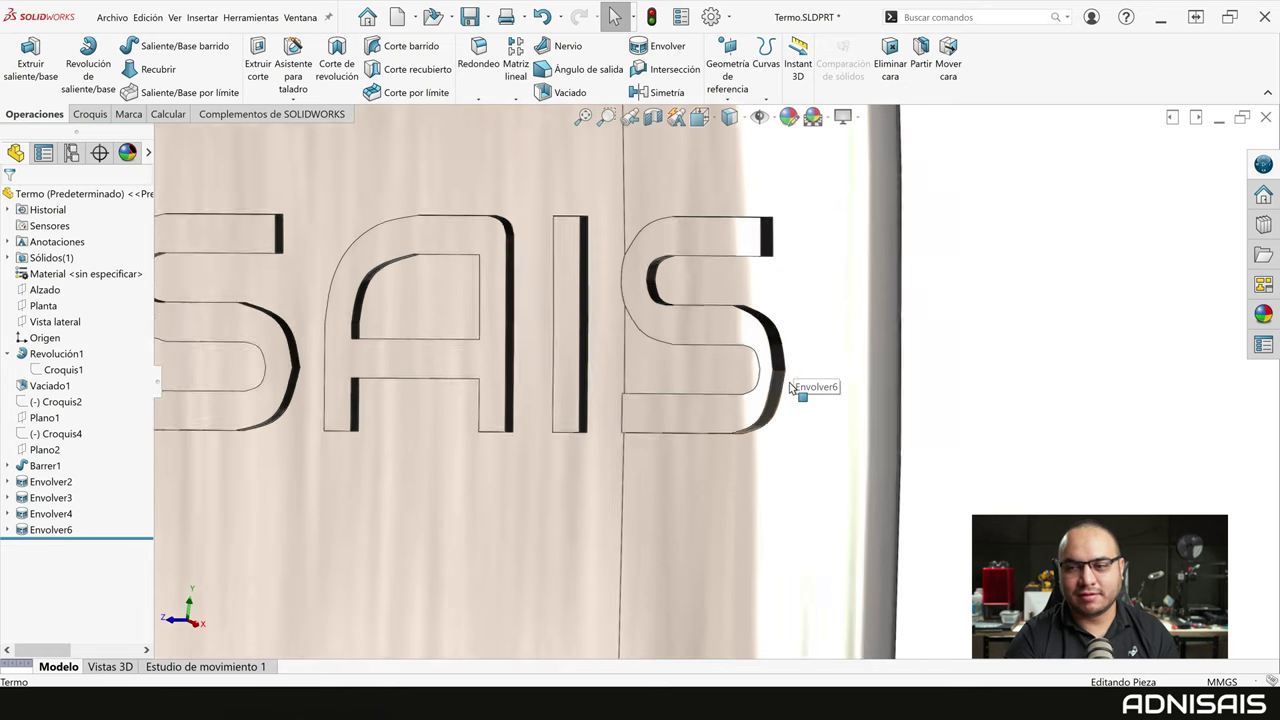
{"action": "scroll", "coordinate": [700, 382], "scroll_direction": "up", "scroll_amount": 3}
{"action": "scroll", "coordinate": [620, 378], "scroll_direction": "up", "scroll_amount": 2}
{"action": "scroll", "coordinate": [603, 378], "scroll_direction": "down", "scroll_amount": 1}
{"action": "scroll", "coordinate": [603, 378], "scroll_direction": "up", "scroll_amount": 2}
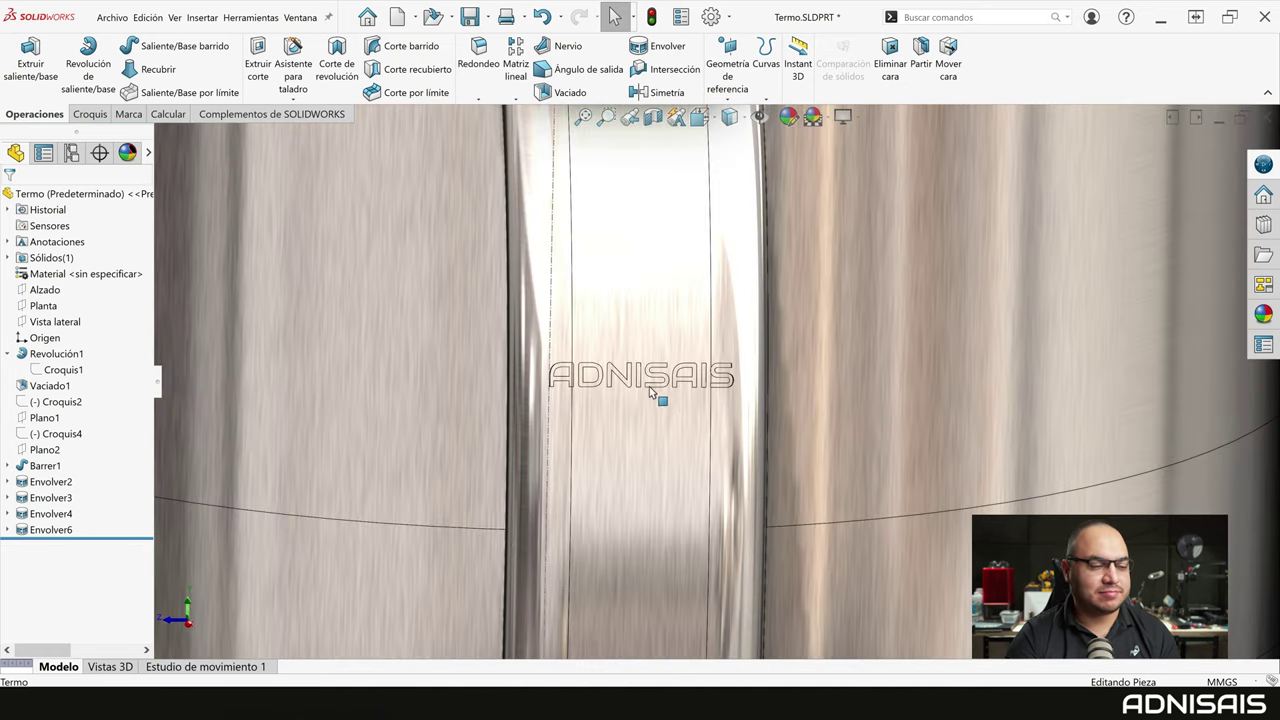
{"action": "middle_click_drag", "start_coordinate": [649, 386], "coordinate": [686, 371]}
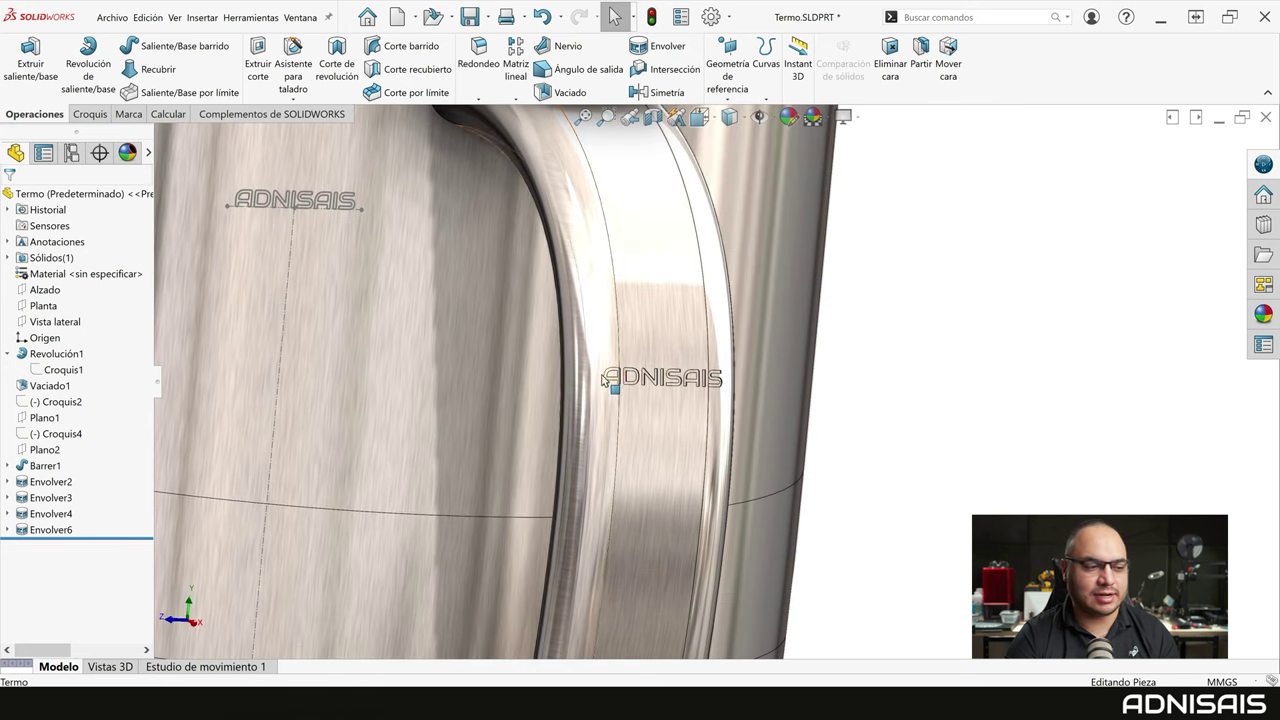
{"action": "scroll", "coordinate": [844, 393], "scroll_direction": "up", "scroll_amount": 1}
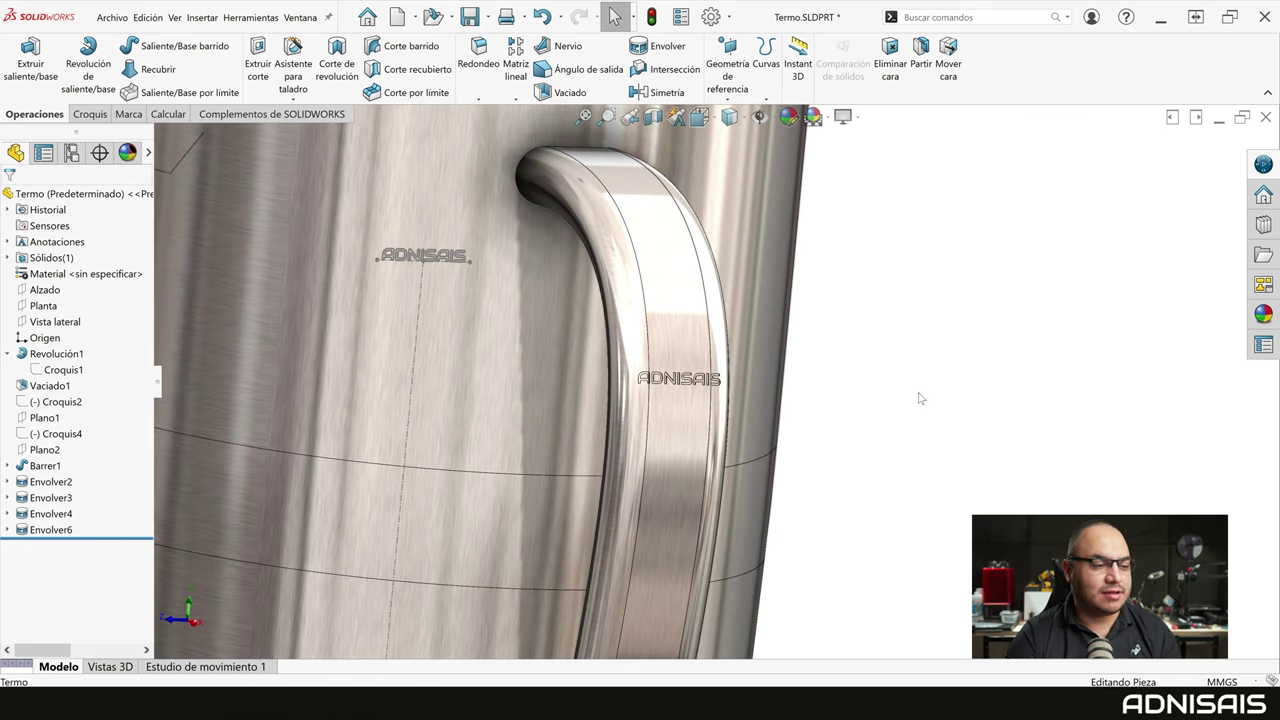
{"action": "scroll", "coordinate": [884, 436], "scroll_direction": "up", "scroll_amount": 1}
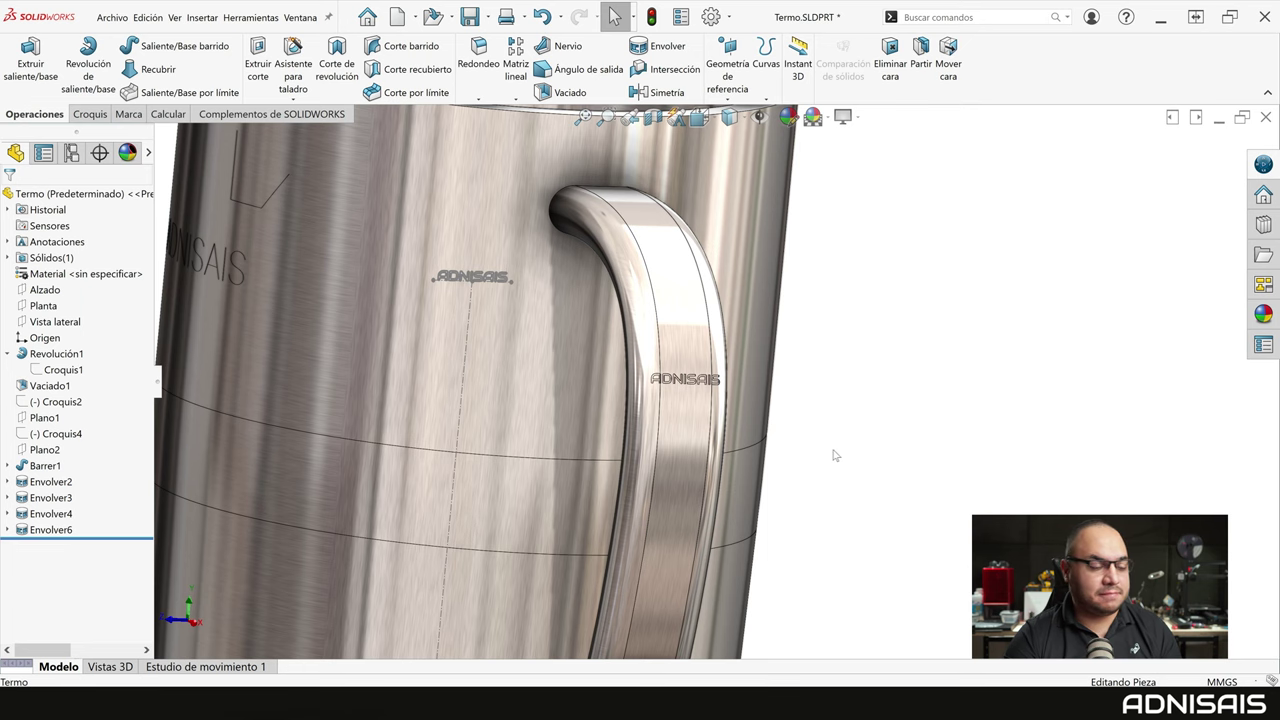
{"action": "middle_click_drag", "start_coordinate": [825, 456], "coordinate": [798, 451]}
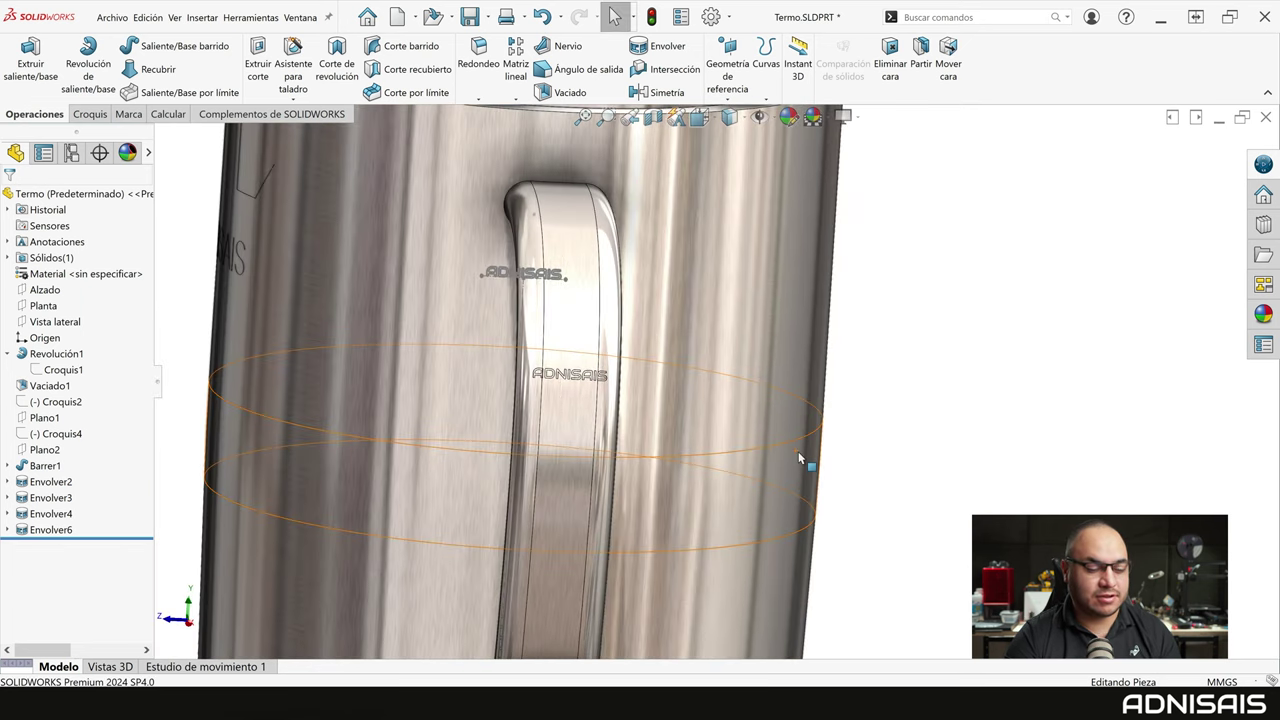
{"action": "key", "text": "ctrl+7"}
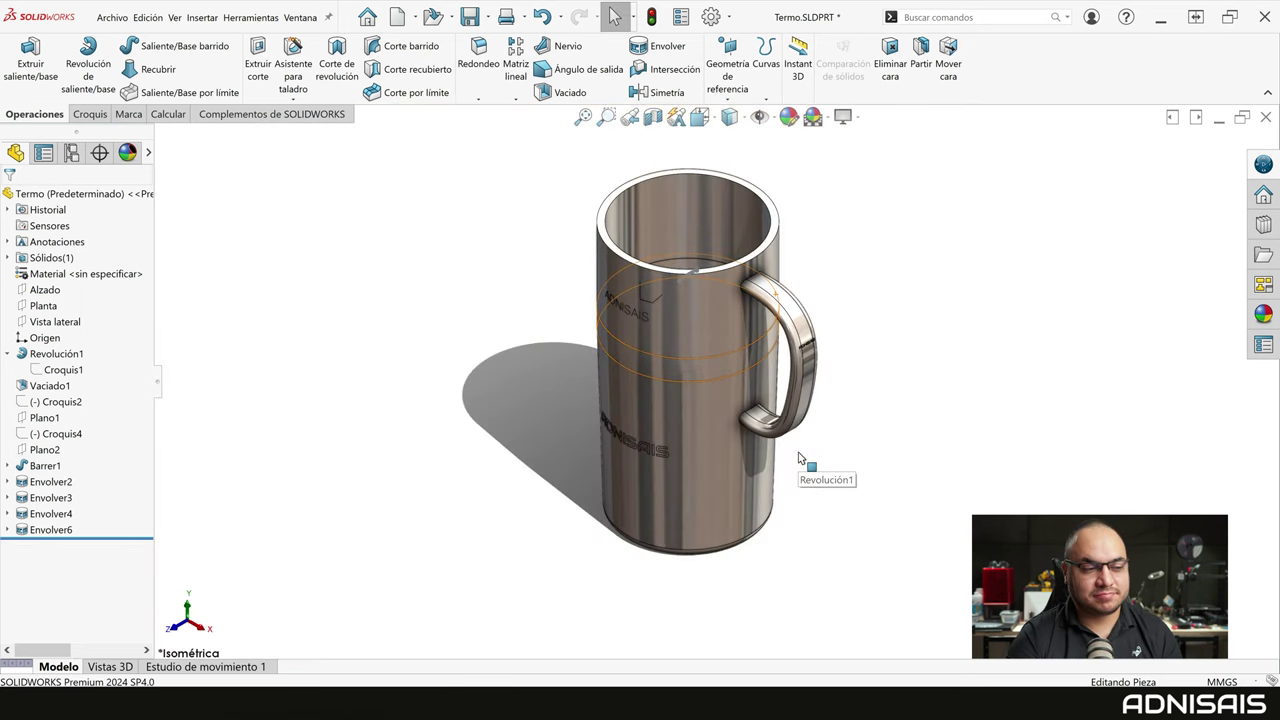